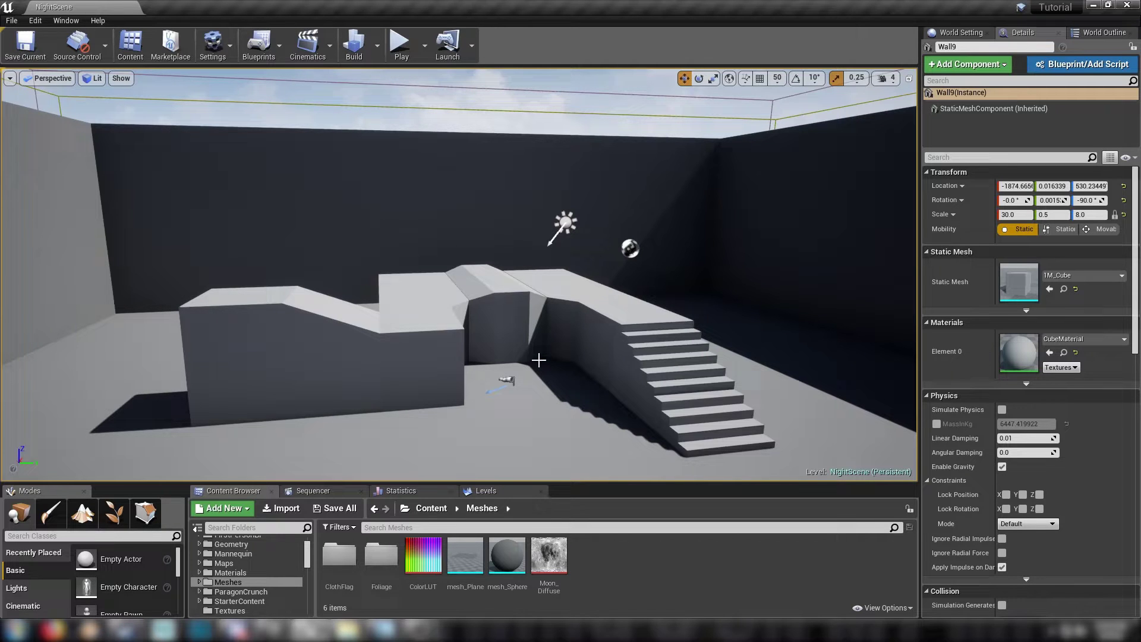
Look over the assets in the Meshes folder and view the Moon_Diffuse texture in its editor.
{"action": "mouse_move", "coordinate": [469, 346]}
{"action": "right_mouse_down"}
{"action": "mouse_move", "coordinate": [573, 310]}
{"action": "mouse_move", "coordinate": [366, 333]}
{"action": "mouse_move", "coordinate": [481, 357]}
{"action": "right_mouse_up"}
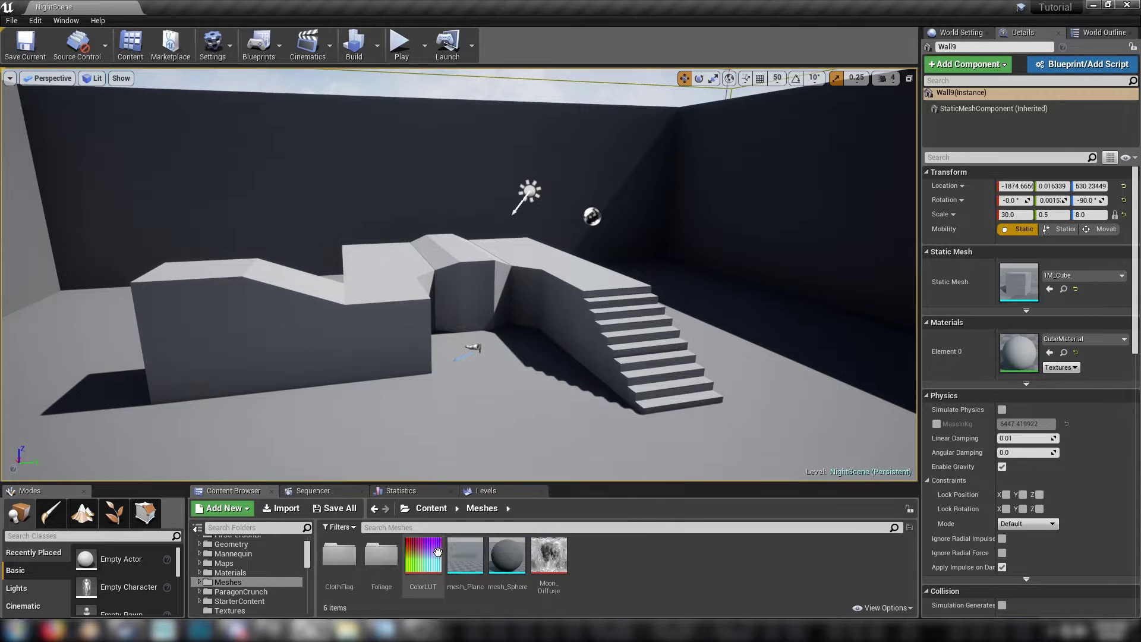
{"action": "left_click", "coordinate": [415, 550]}
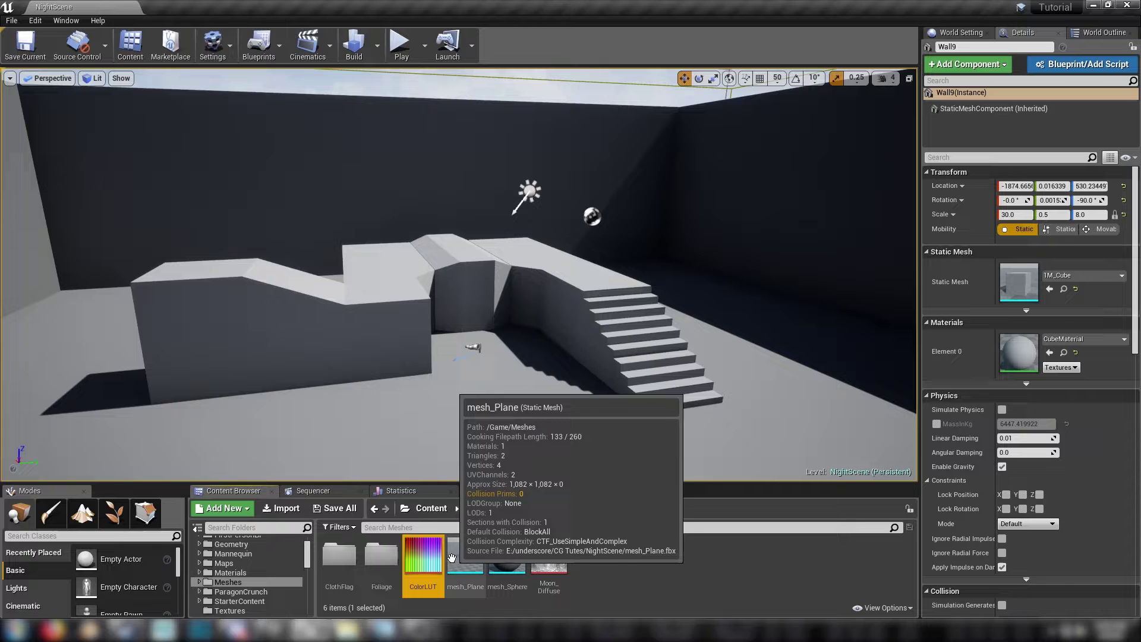
{"action": "left_click", "coordinate": [507, 556]}
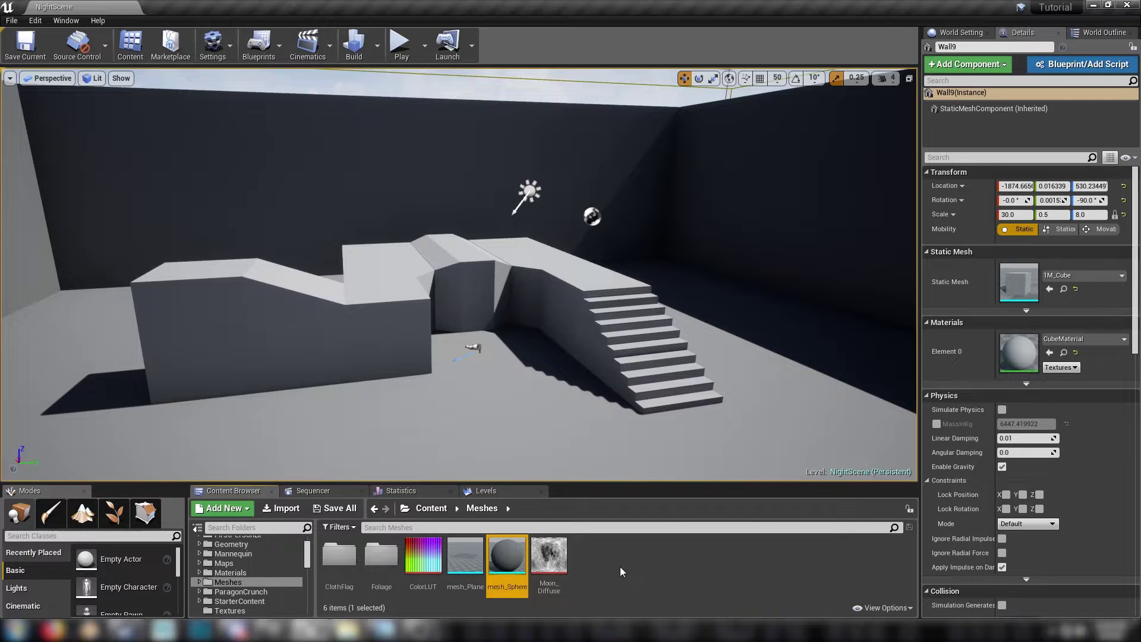
{"action": "double_click", "coordinate": [549, 553]}
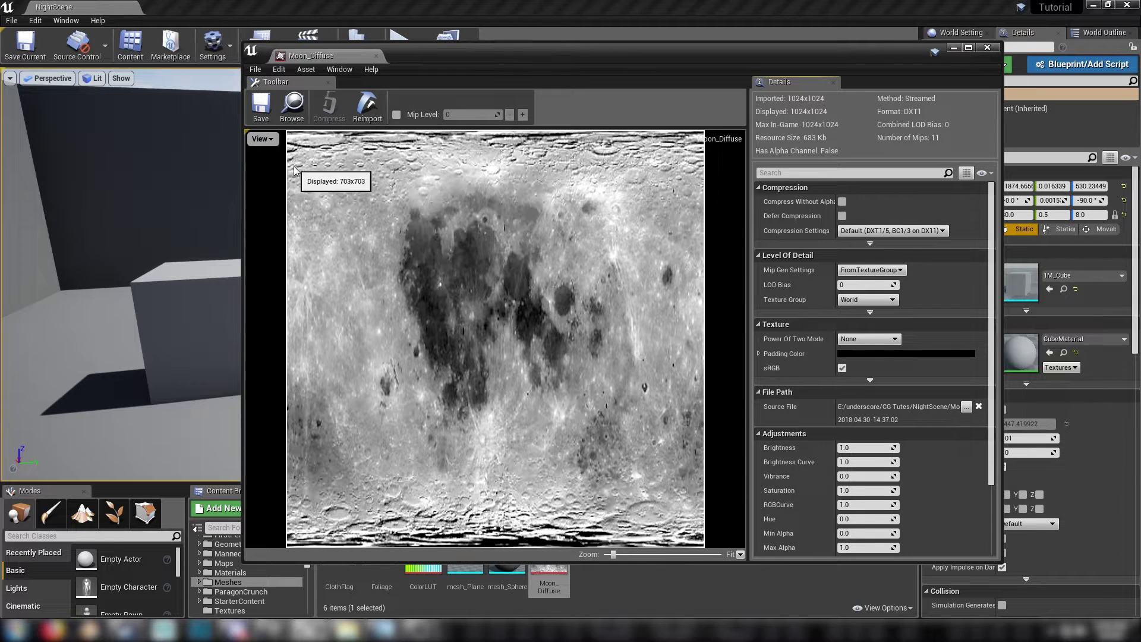
{"action": "left_click", "coordinate": [376, 56]}
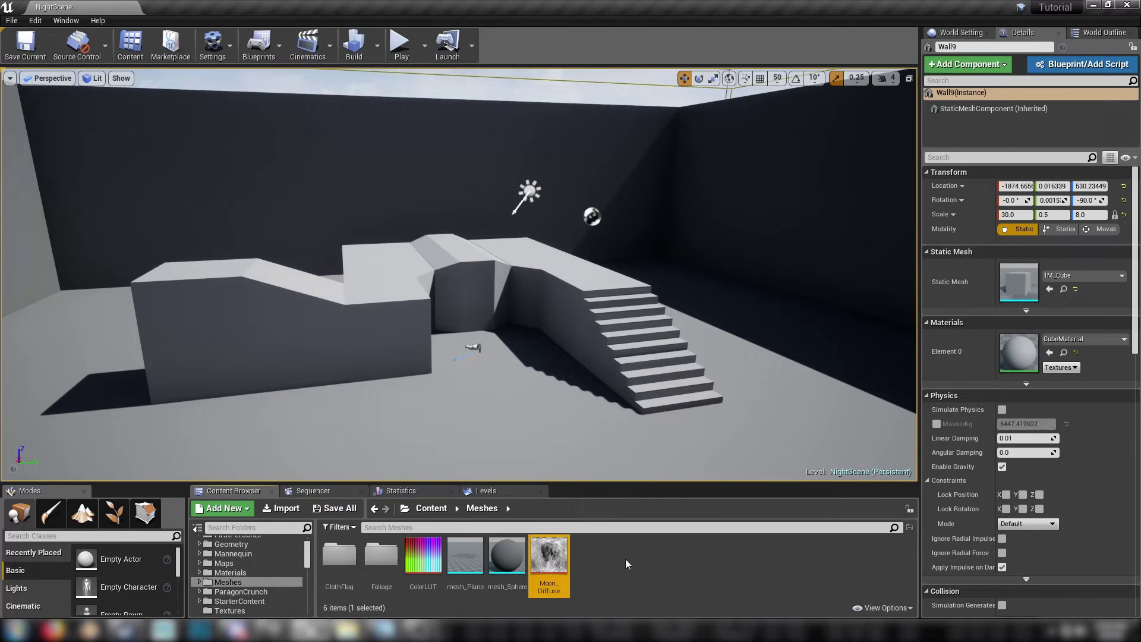
Set the sky sphere blueprint's Sun Height to -1 to turn the daytime sky into night.
{"action": "right_click_drag", "start_coordinate": [682, 199], "coordinate": [683, 184]}
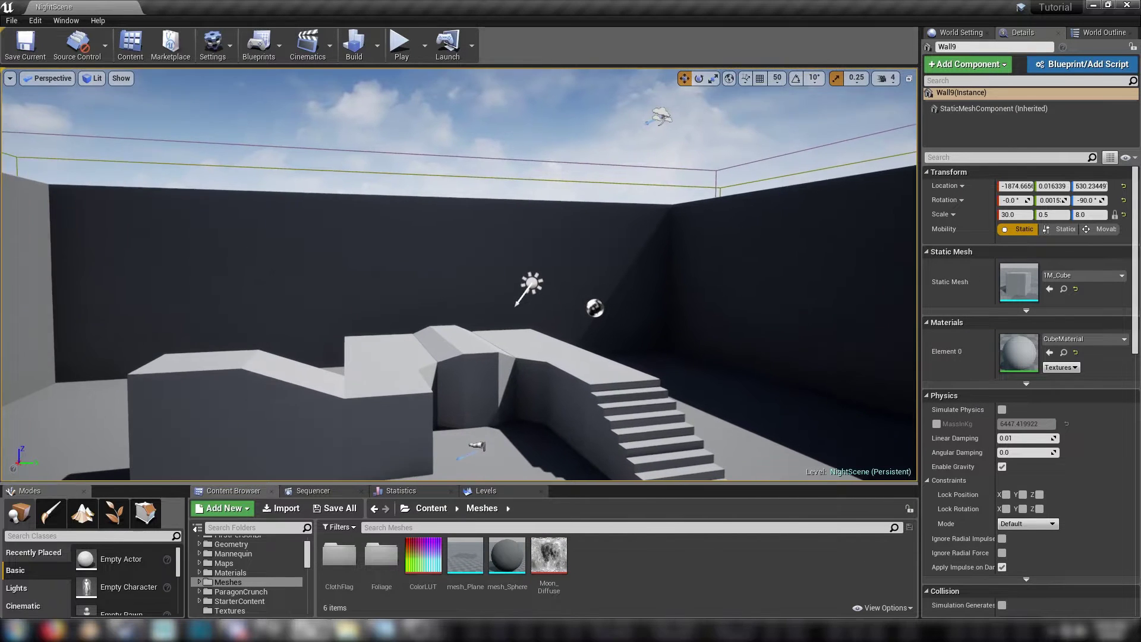
{"action": "left_click", "coordinate": [489, 118]}
{"action": "right_click_drag", "start_coordinate": [489, 117], "coordinate": [551, 109]}
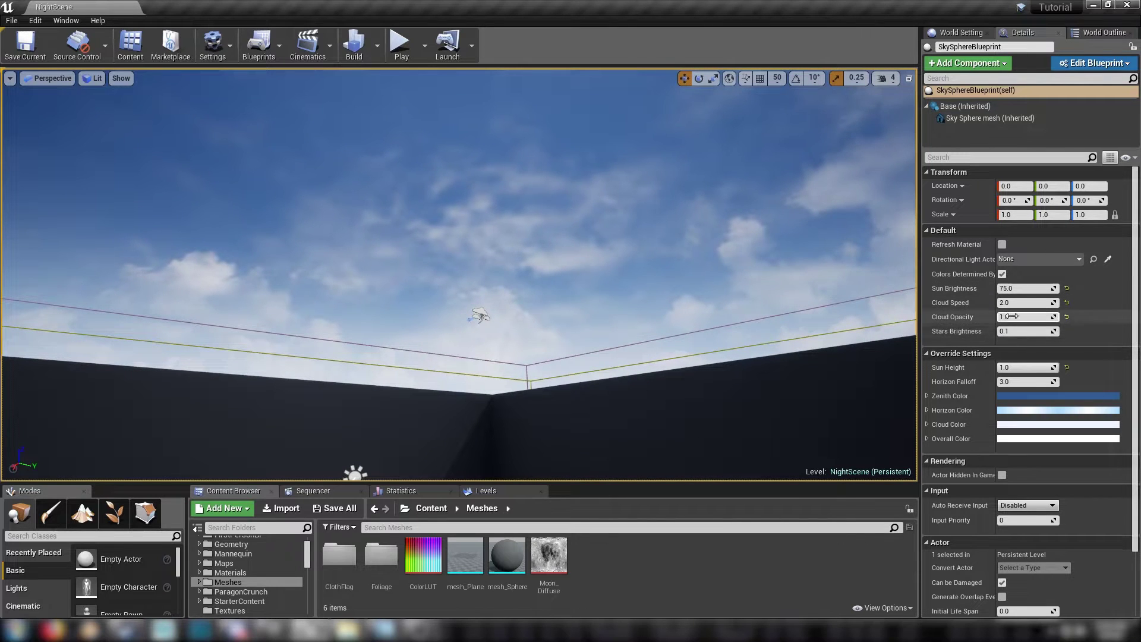
{"action": "left_click", "coordinate": [1021, 368]}
{"action": "type", "text": "-1"}
{"action": "key", "text": "Return"}
{"action": "right_click_drag", "start_coordinate": [535, 273], "coordinate": [463, 172]}
{"action": "right_click_drag", "start_coordinate": [491, 231], "coordinate": [604, 322]}
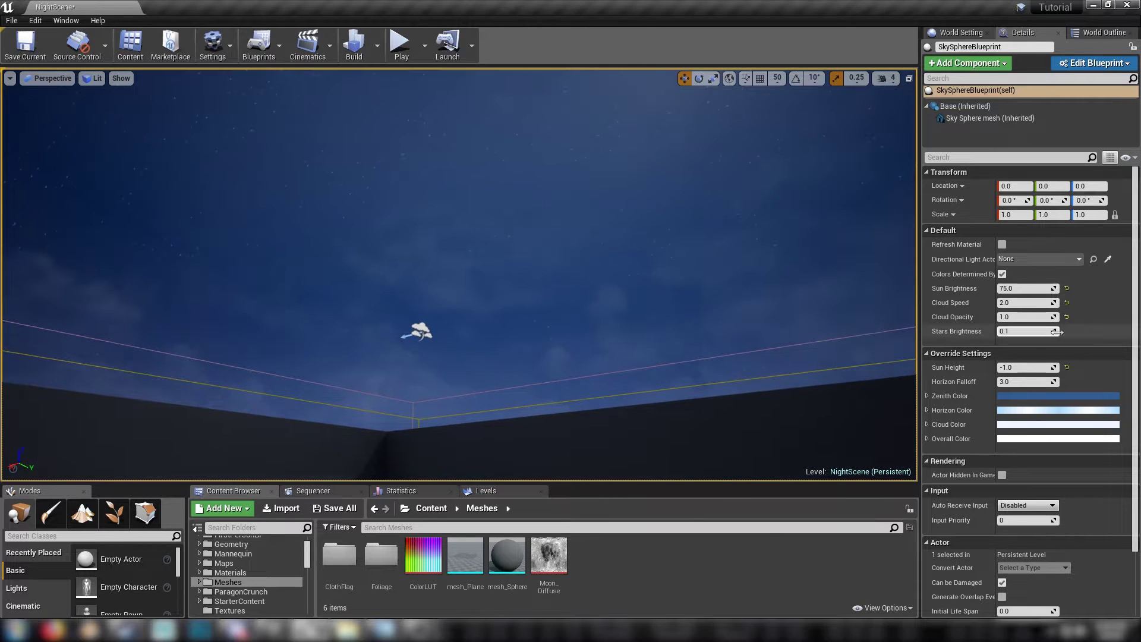
Set the sky sphere's Stars Brightness to 1.7.
{"action": "left_click", "coordinate": [1024, 331]}
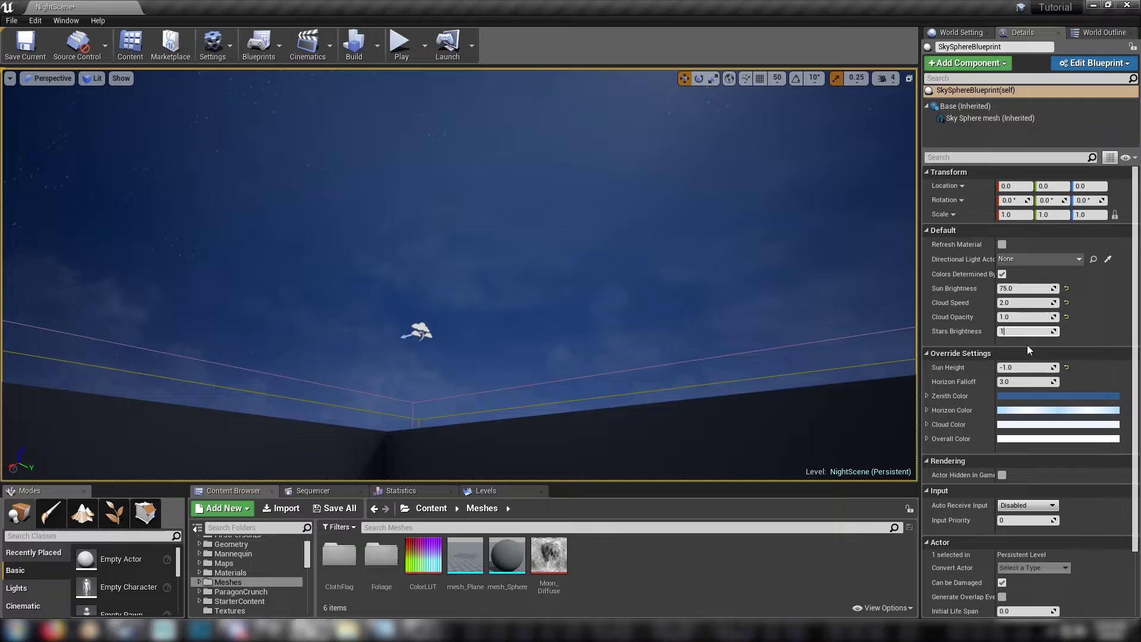
{"action": "type", "text": "1.7"}
{"action": "key", "text": "Return"}
{"action": "right_click_drag", "start_coordinate": [457, 273], "coordinate": [161, 247]}
{"action": "right_click_drag", "start_coordinate": [523, 255], "coordinate": [590, 310]}
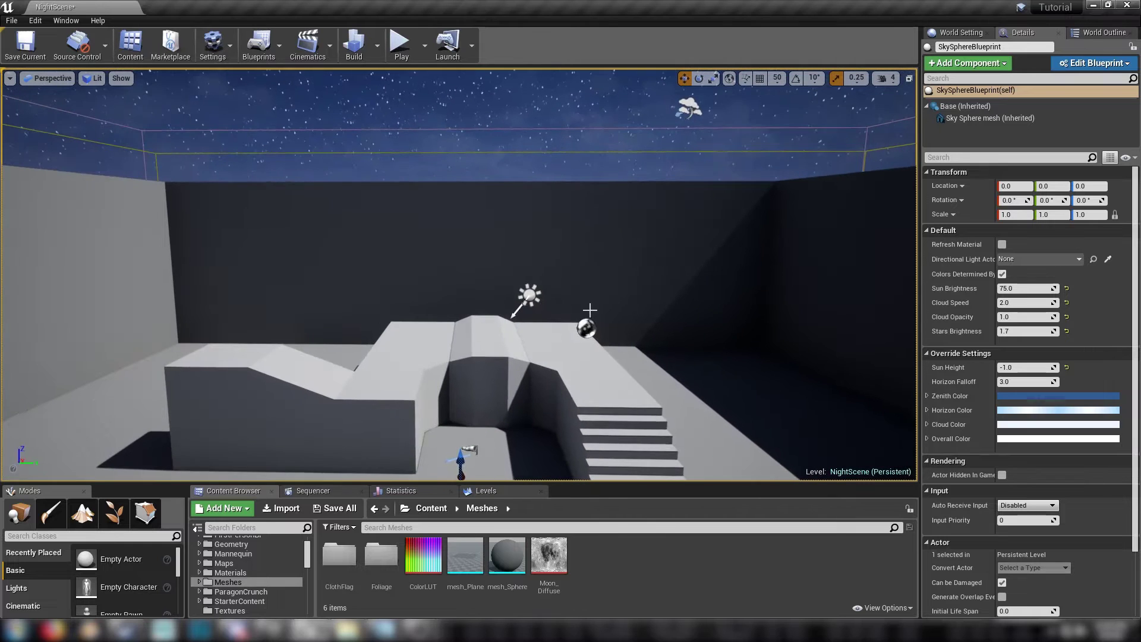
Find the PostProcessVolume's exposure properties with "expo" and set its Max Brightness to 5.
{"action": "left_click", "coordinate": [1086, 36]}
{"action": "left_click", "coordinate": [1005, 260]}
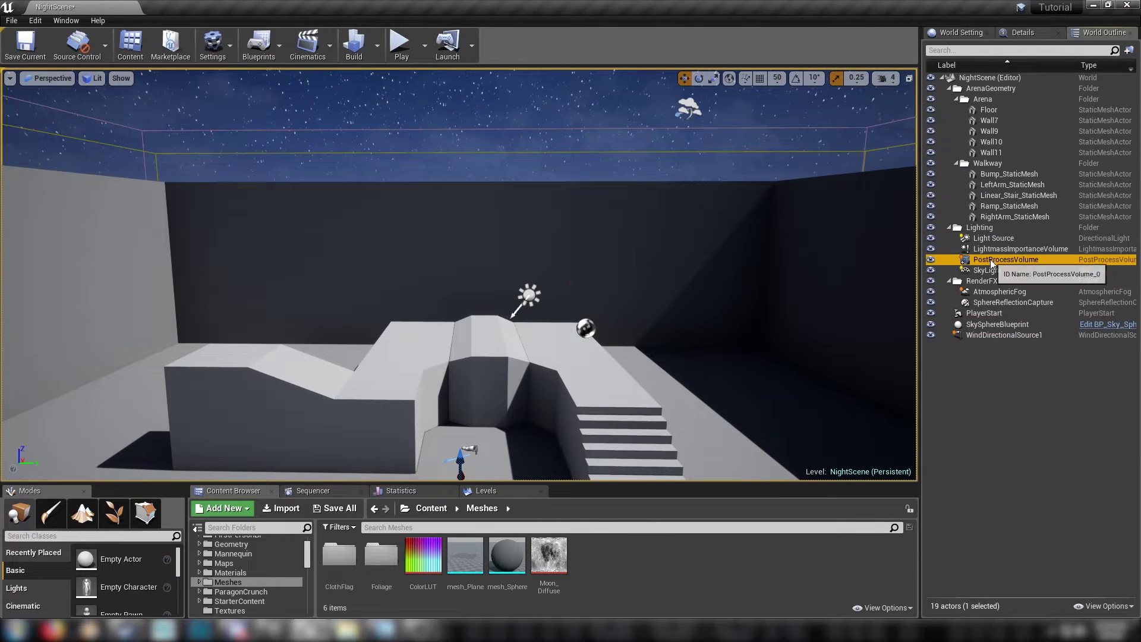
{"action": "left_click", "coordinate": [1024, 34]}
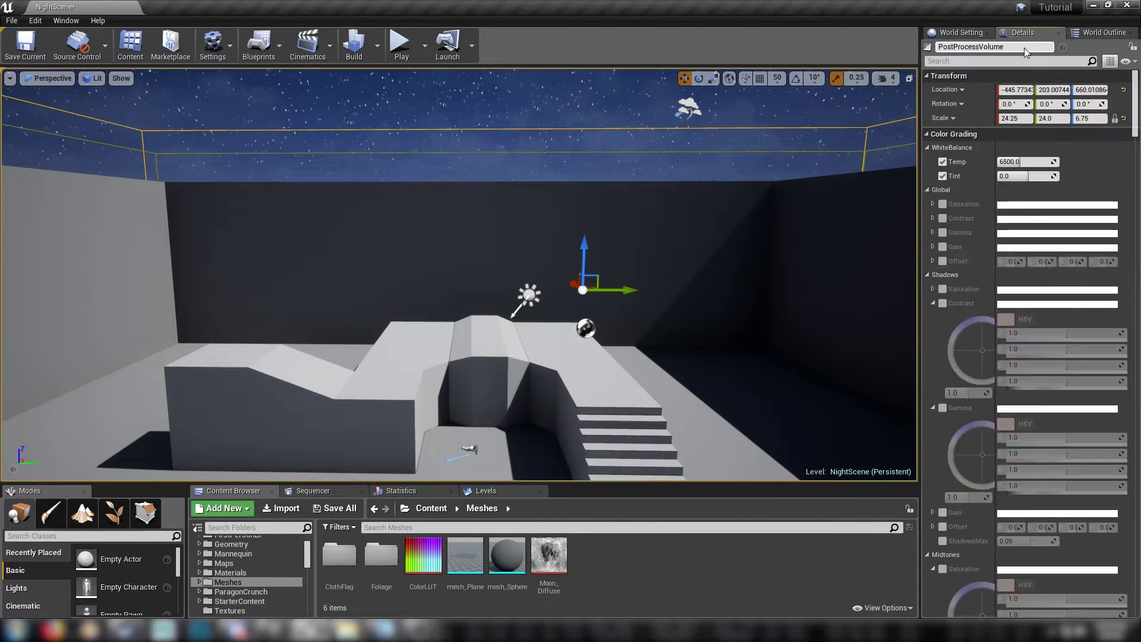
{"action": "left_click", "coordinate": [959, 60]}
{"action": "type", "text": "expo"}
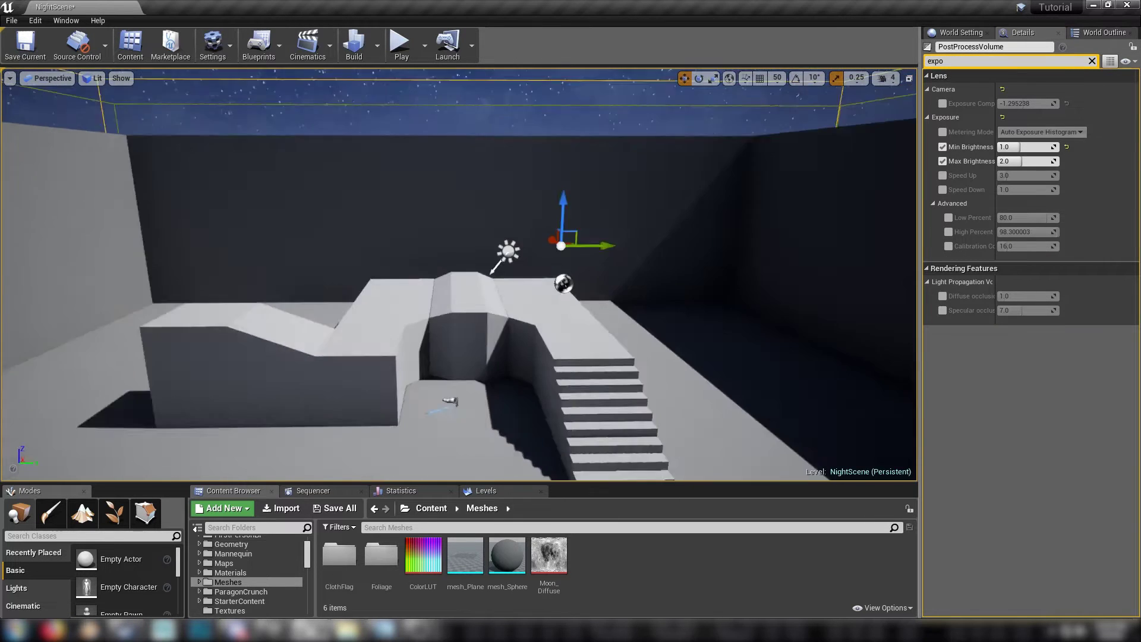
{"action": "mouse_move", "coordinate": [707, 274]}
{"action": "right_mouse_down"}
{"action": "mouse_move", "coordinate": [844, 297]}
{"action": "mouse_move", "coordinate": [778, 297]}
{"action": "mouse_move", "coordinate": [754, 351]}
{"action": "mouse_move", "coordinate": [707, 274]}
{"action": "right_mouse_up"}
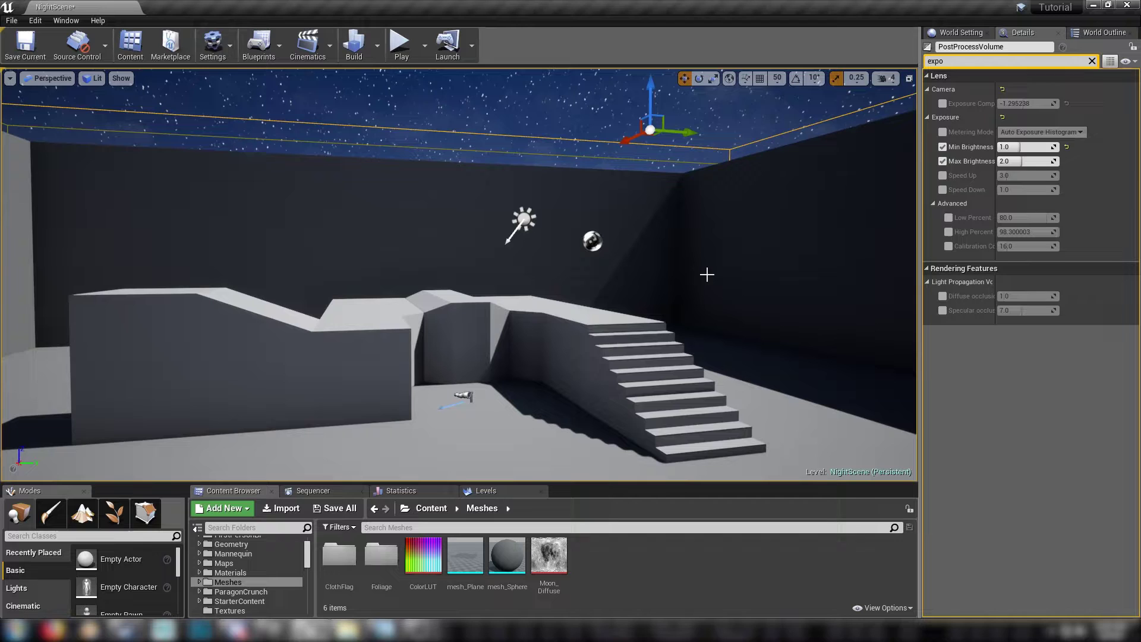
{"action": "left_click", "coordinate": [1011, 161]}
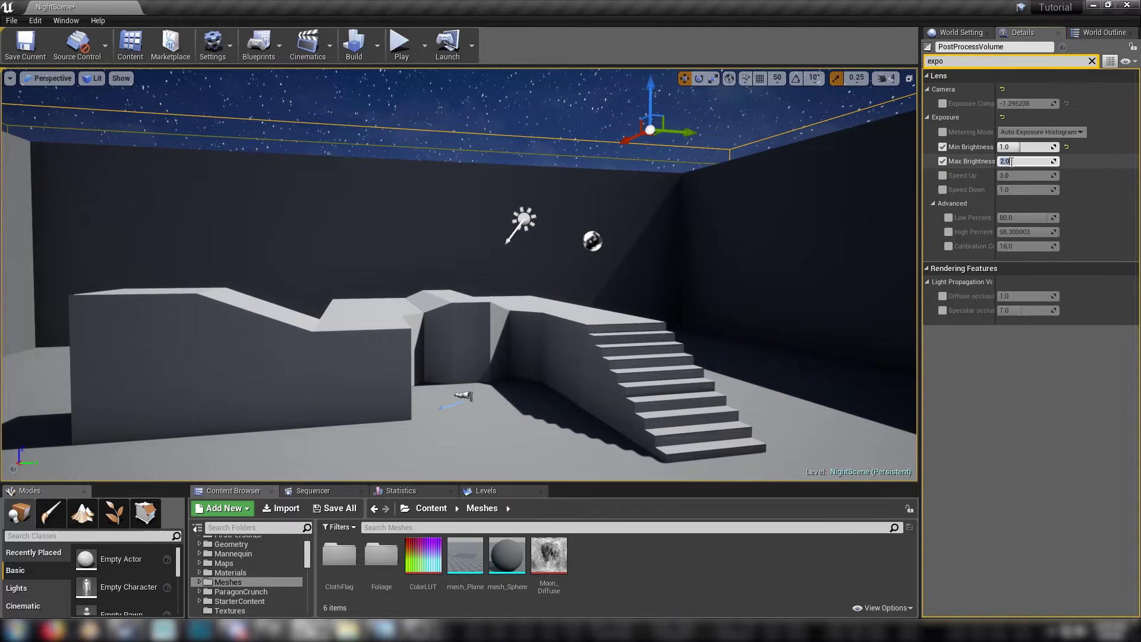
{"action": "type", "text": "5"}
{"action": "key", "text": "Return"}
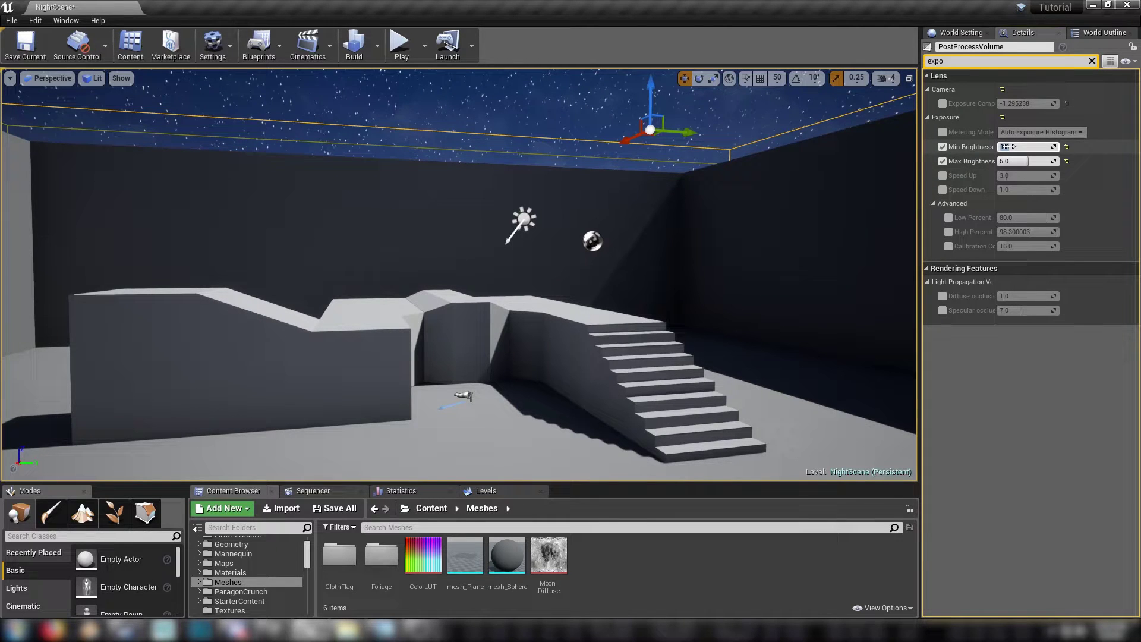
Set the PostProcessVolume's exposure Min Brightness to 4.7 to darken the scene.
{"action": "key", "text": "Return"}
{"action": "mouse_move", "coordinate": [713, 274]}
{"action": "right_mouse_down"}
{"action": "mouse_move", "coordinate": [790, 223]}
{"action": "mouse_move", "coordinate": [880, 137]}
{"action": "mouse_move", "coordinate": [814, 196]}
{"action": "mouse_move", "coordinate": [672, 267]}
{"action": "mouse_move", "coordinate": [714, 253]}
{"action": "right_mouse_up"}
{"action": "key", "text": "s"}
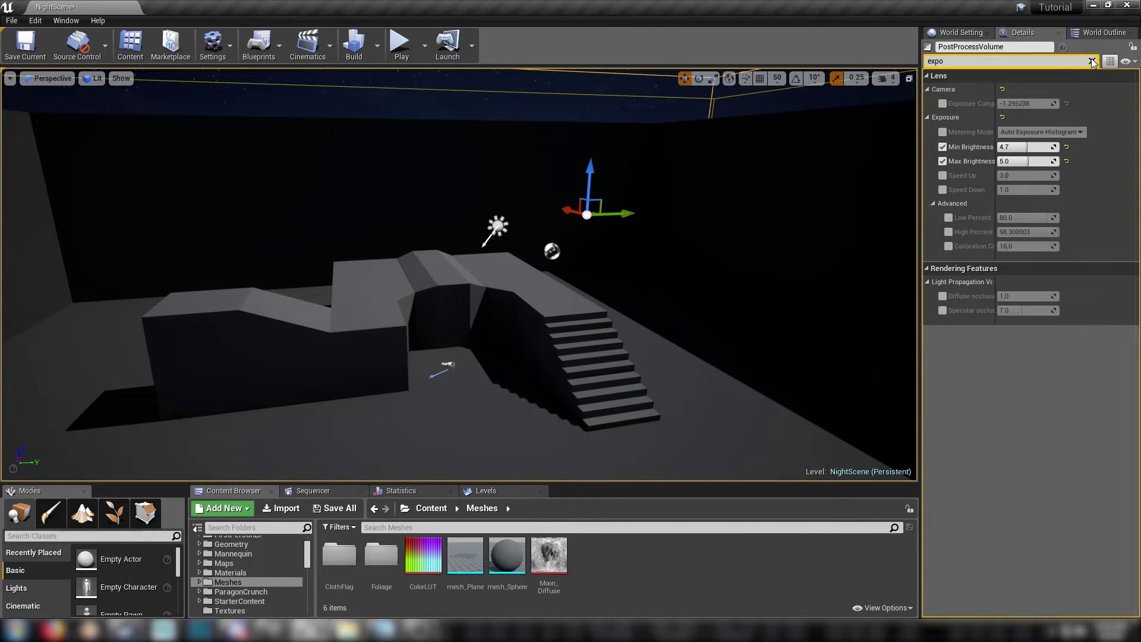
{"action": "mouse_move", "coordinate": [631, 295]}
{"action": "right_mouse_down"}
{"action": "mouse_move", "coordinate": [564, 295]}
{"action": "mouse_move", "coordinate": [529, 220]}
{"action": "mouse_move", "coordinate": [648, 301]}
{"action": "right_mouse_up"}
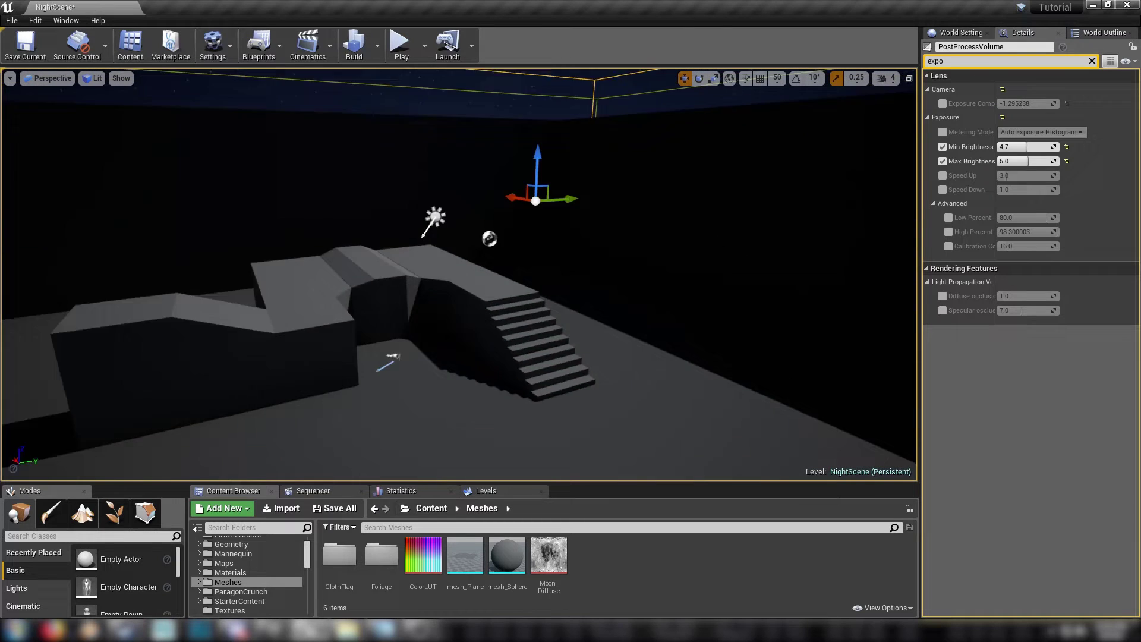
{"action": "right_click_drag", "start_coordinate": [763, 255], "coordinate": [763, 255]}
Enable the PostProcessVolume's Color Grading LUT texture and assign the ColorLUT texture to it.
{"action": "left_click", "coordinate": [1092, 61]}
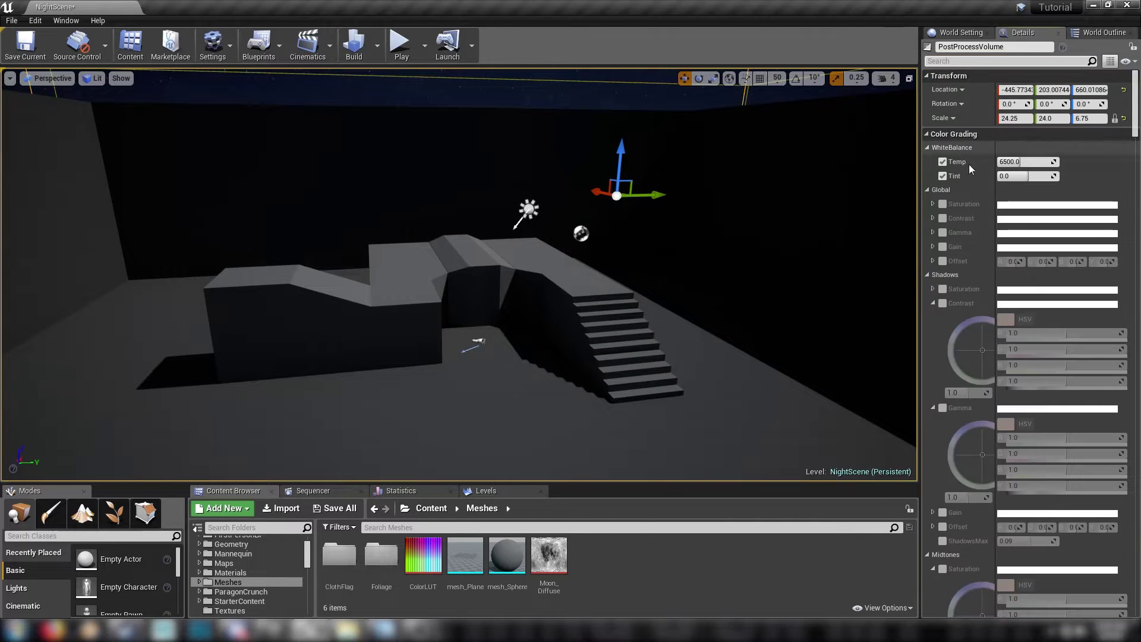
{"action": "left_click", "coordinate": [948, 61]}
{"action": "type", "text": "lut"}
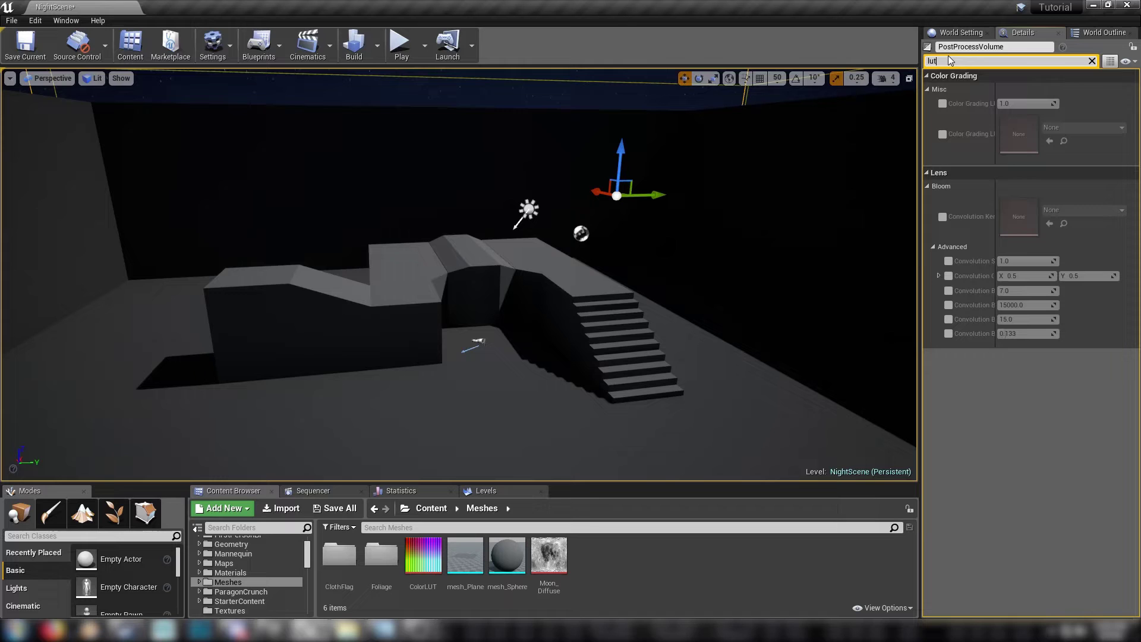
{"action": "left_click", "coordinate": [943, 133]}
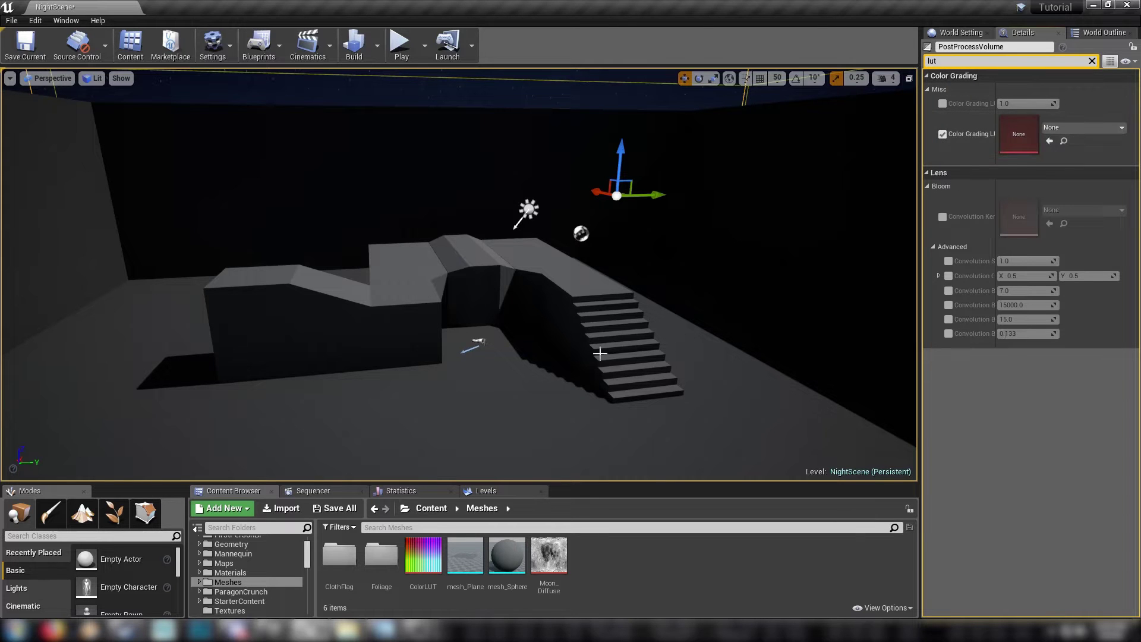
{"action": "left_click_drag", "start_coordinate": [423, 555], "coordinate": [1013, 139]}
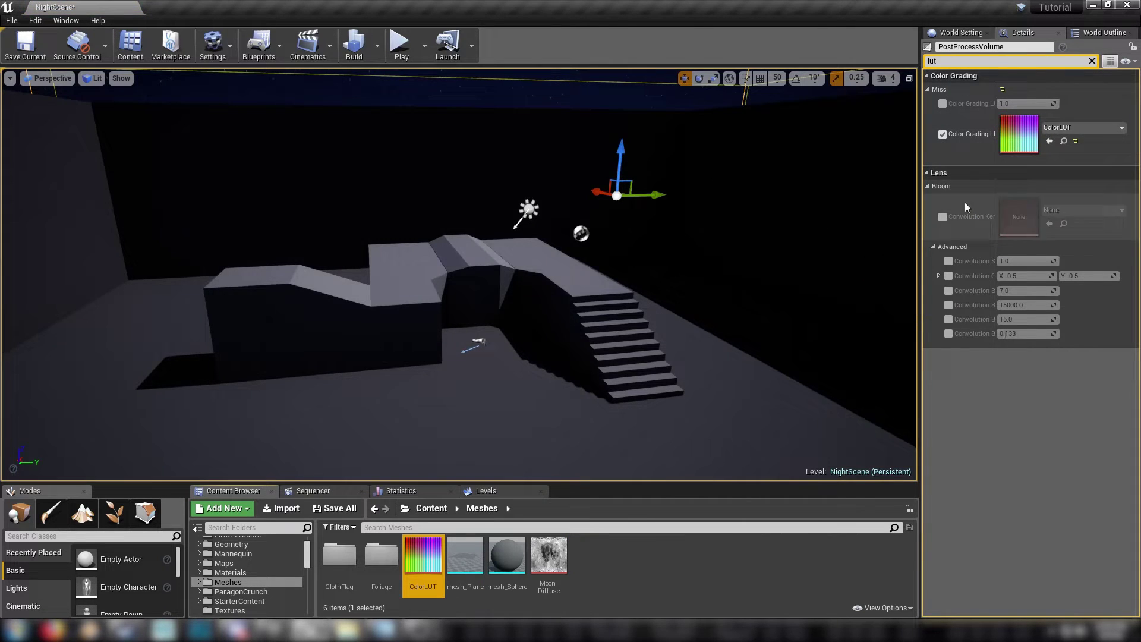
{"action": "mouse_move", "coordinate": [701, 333]}
{"action": "right_mouse_down"}
{"action": "mouse_move", "coordinate": [553, 268]}
{"action": "mouse_move", "coordinate": [766, 303]}
{"action": "mouse_move", "coordinate": [694, 331]}
{"action": "right_mouse_up"}
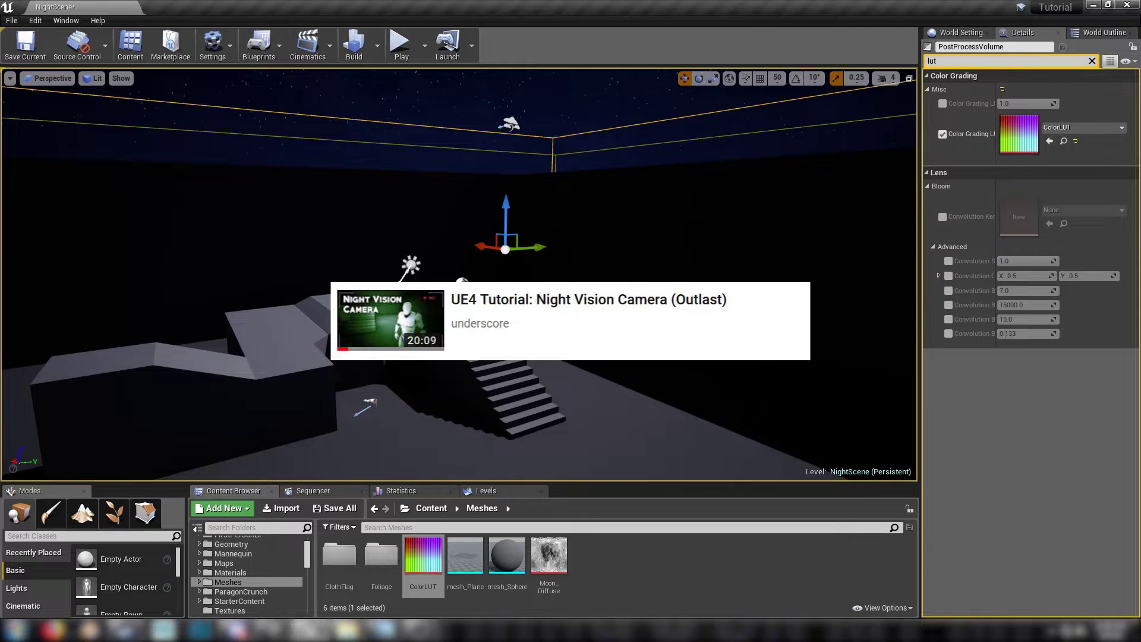
{"action": "right_click_drag", "start_coordinate": [484, 369], "coordinate": [424, 362]}
{"action": "right_click_drag", "start_coordinate": [500, 433], "coordinate": [494, 448]}
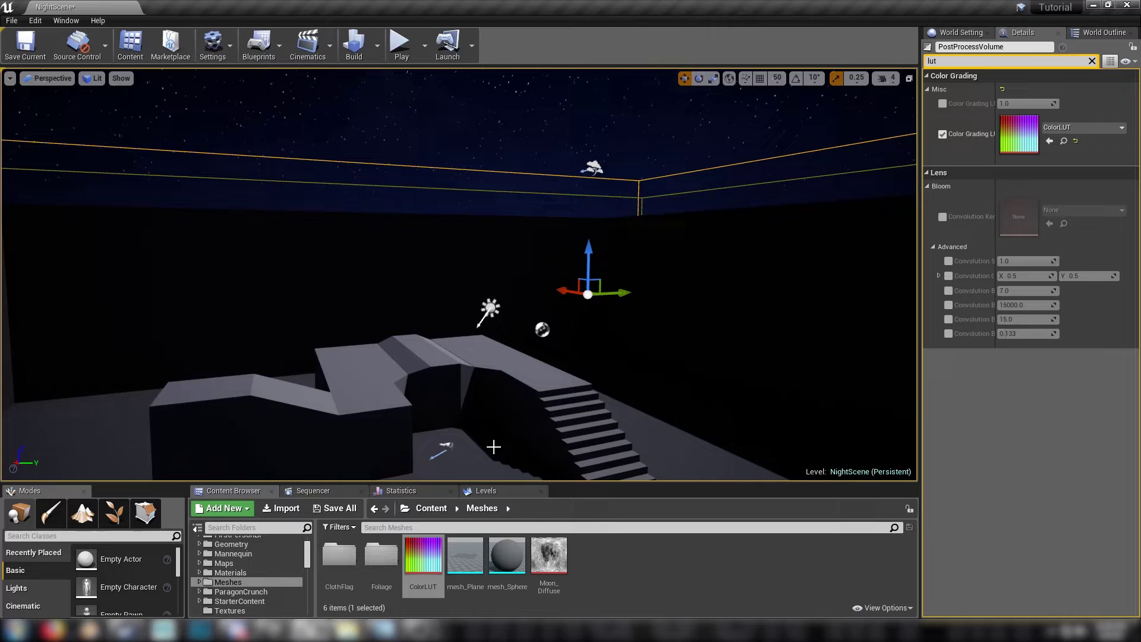
{"action": "right_click_drag", "start_coordinate": [584, 409], "coordinate": [633, 479]}
Create an Actor Blueprint Class named Moon_BP in the Meshes folder.
{"action": "left_click", "coordinate": [615, 568]}
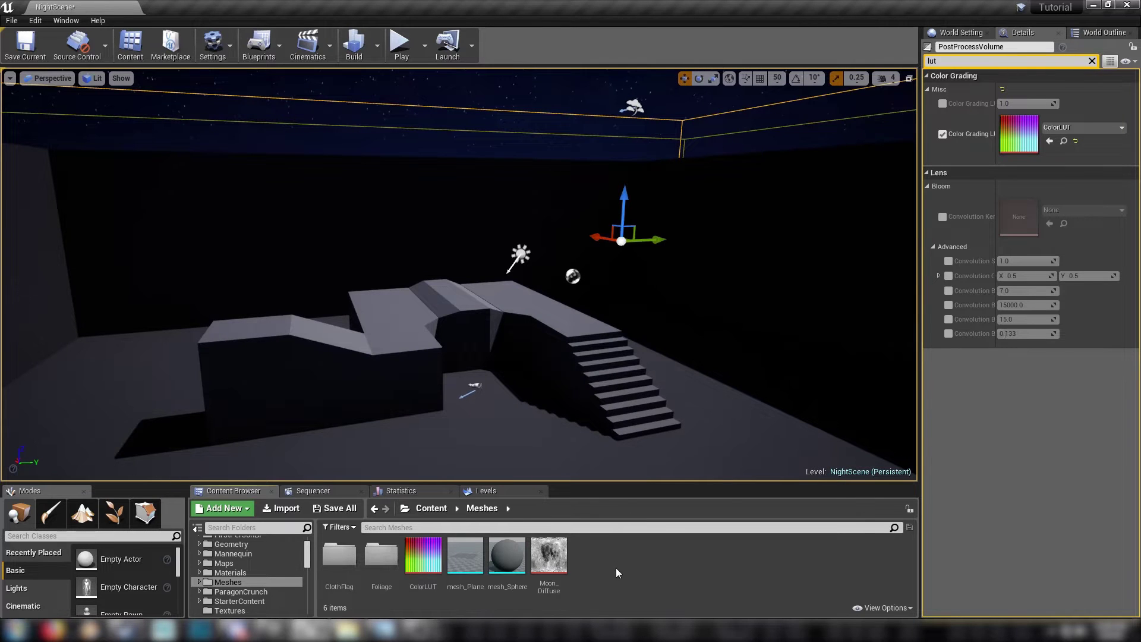
{"action": "right_click", "coordinate": [614, 557]}
{"action": "left_click", "coordinate": [662, 319]}
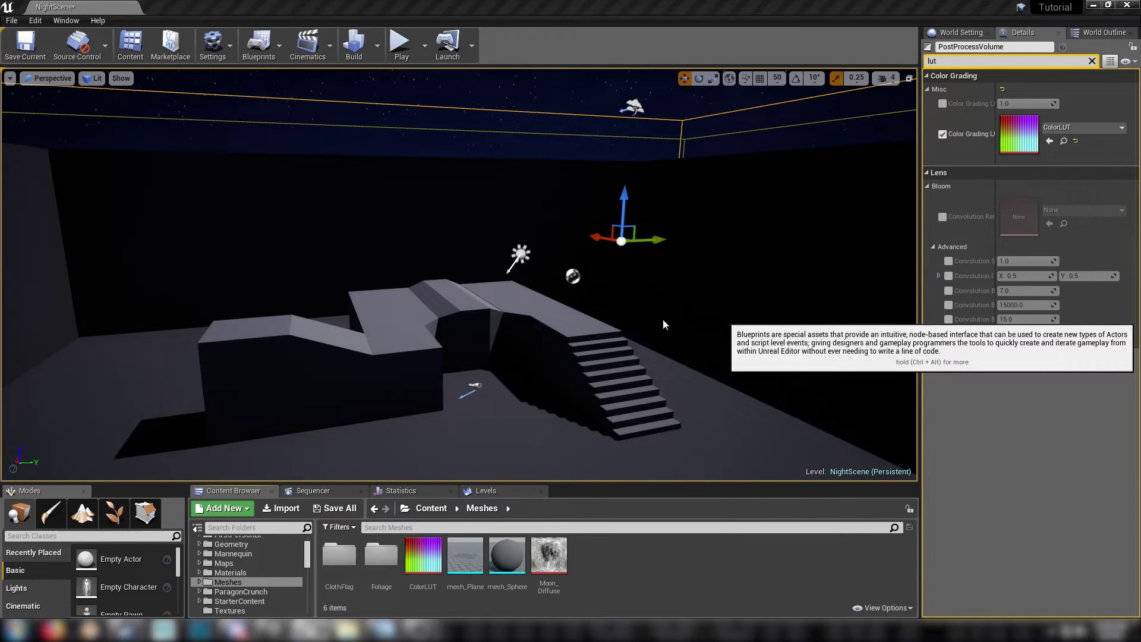
{"action": "left_click", "coordinate": [457, 177]}
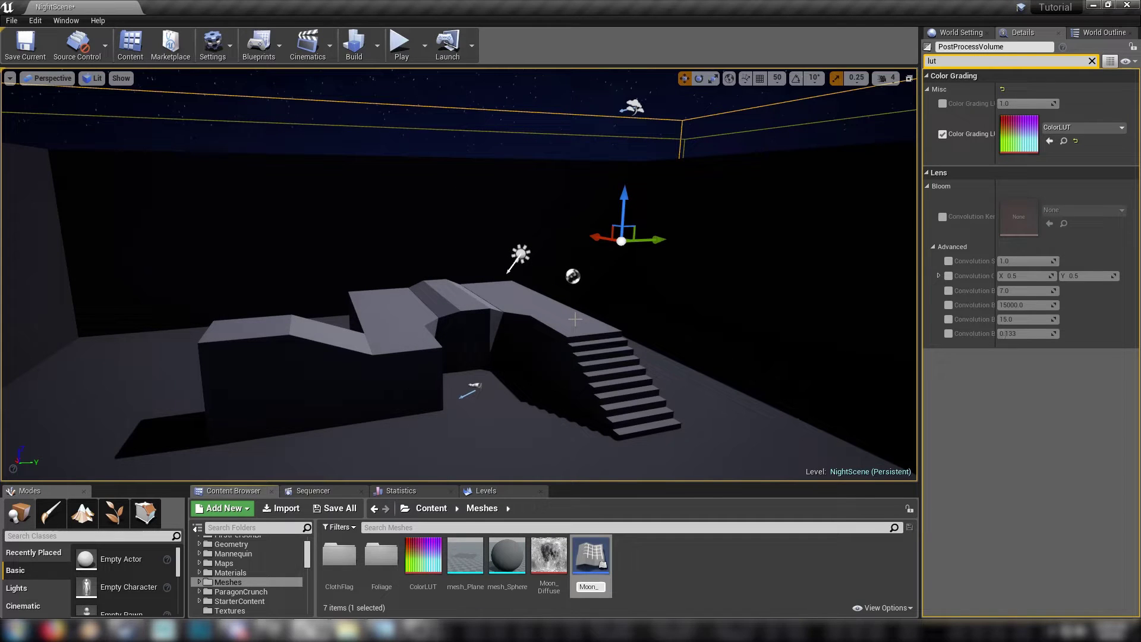
{"action": "key", "text": "Return"}
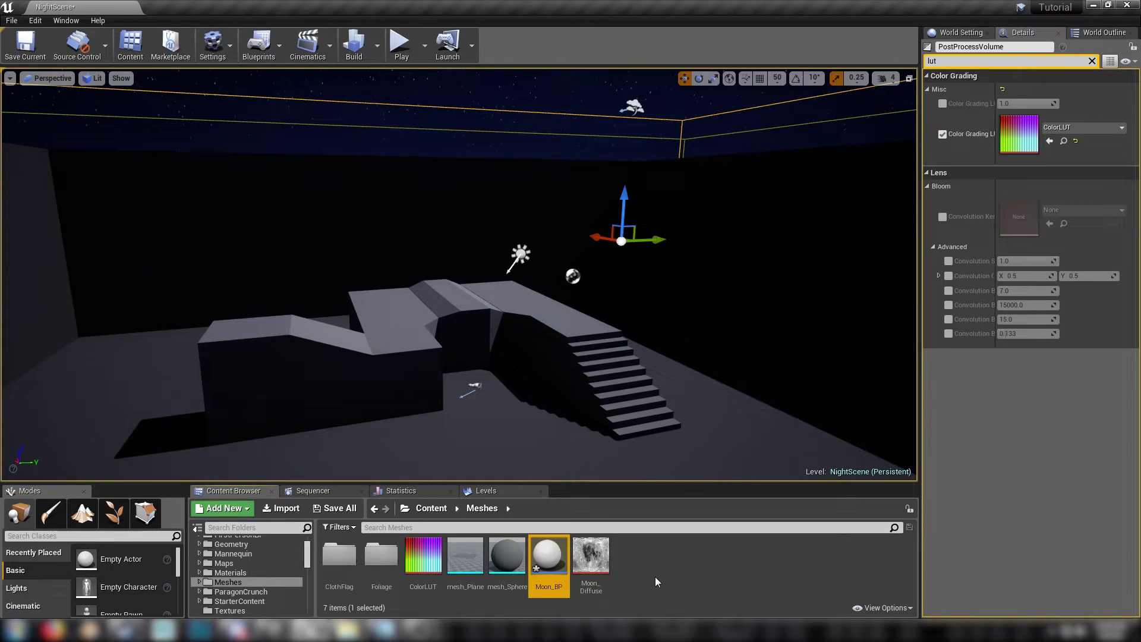
Open the Moon_BP blueprint and add two Static Mesh components under its scene root.
{"action": "double_click", "coordinate": [550, 555]}
{"action": "left_click", "coordinate": [48, 50]}
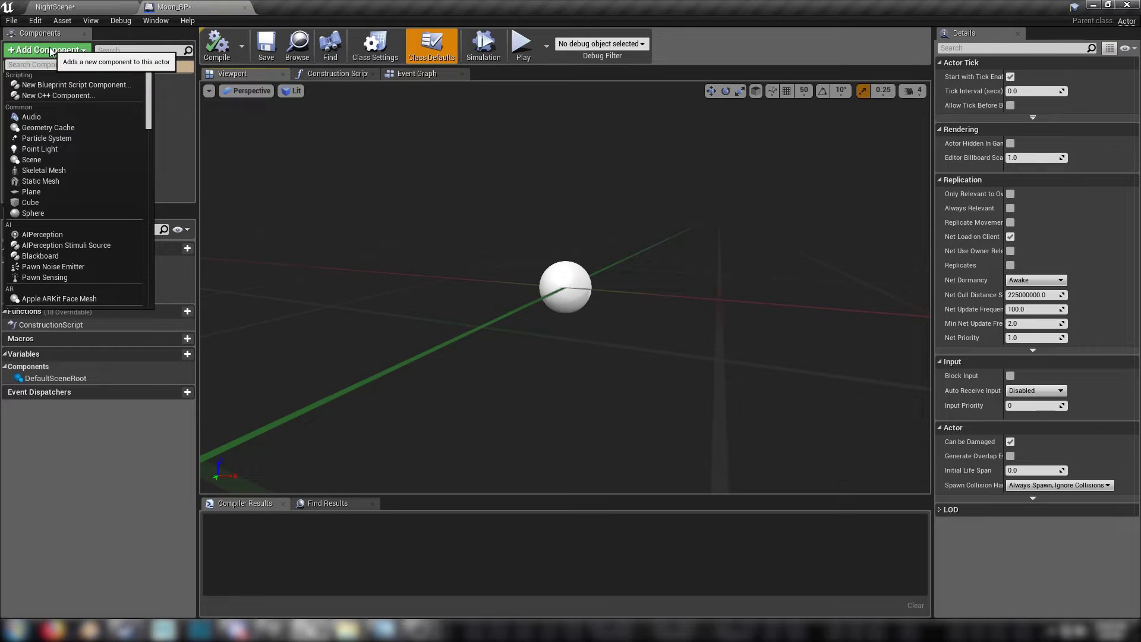
{"action": "type", "text": "stat"}
{"action": "left_click", "coordinate": [66, 105]}
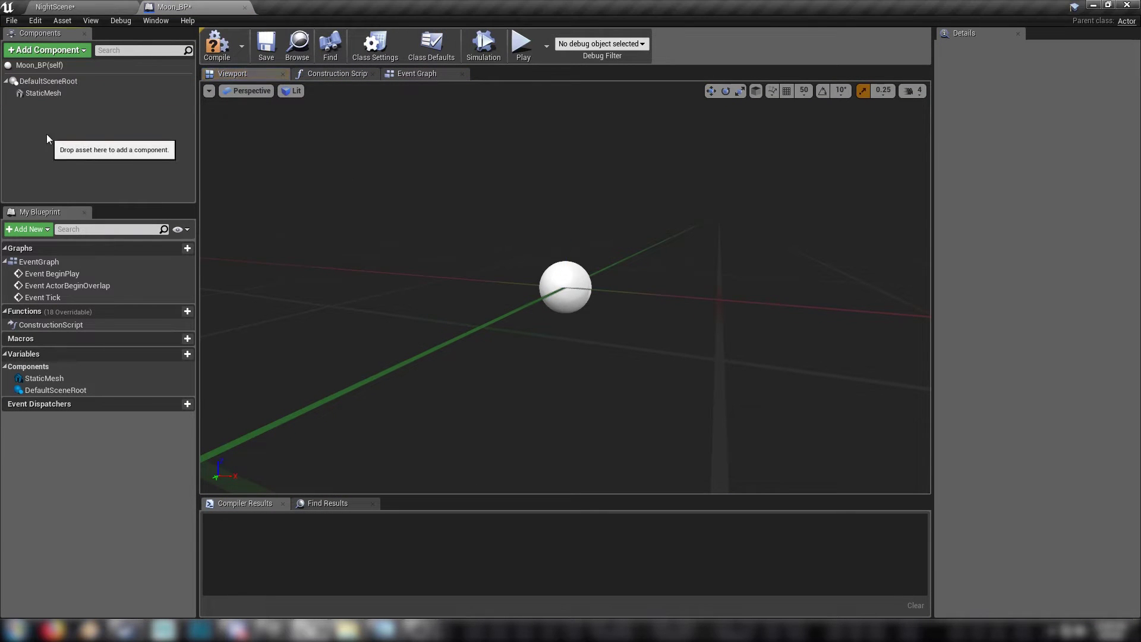
{"action": "left_click", "coordinate": [48, 49]}
{"action": "type", "text": "stat"}
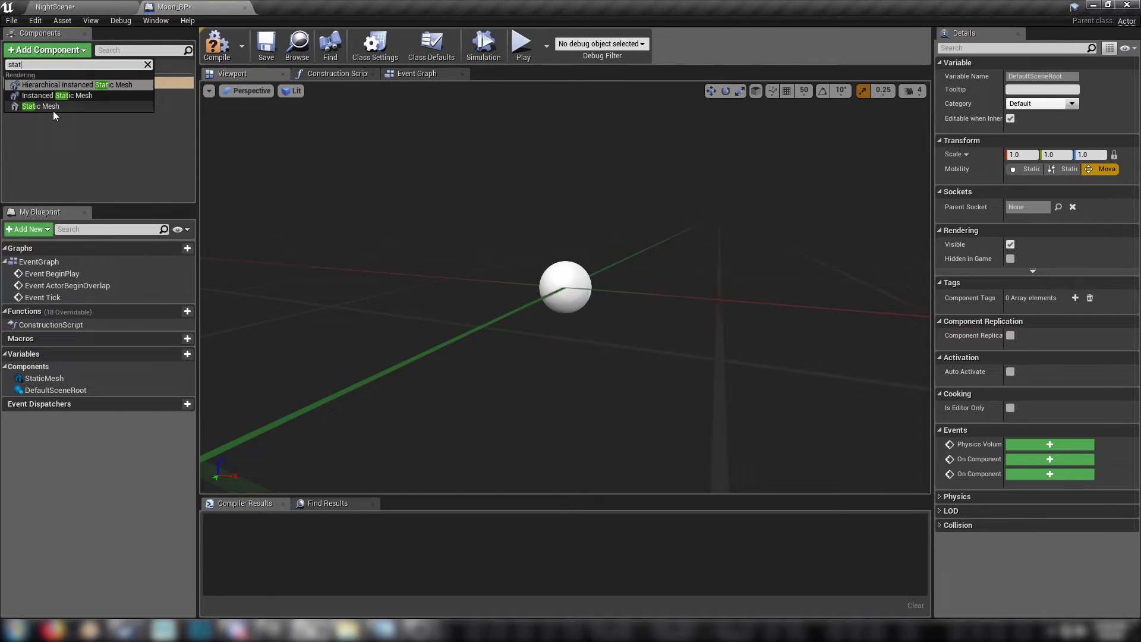
{"action": "left_click", "coordinate": [51, 105]}
Rename the first static mesh component as Moon and the second one as Glow.
{"action": "left_click", "coordinate": [53, 95]}
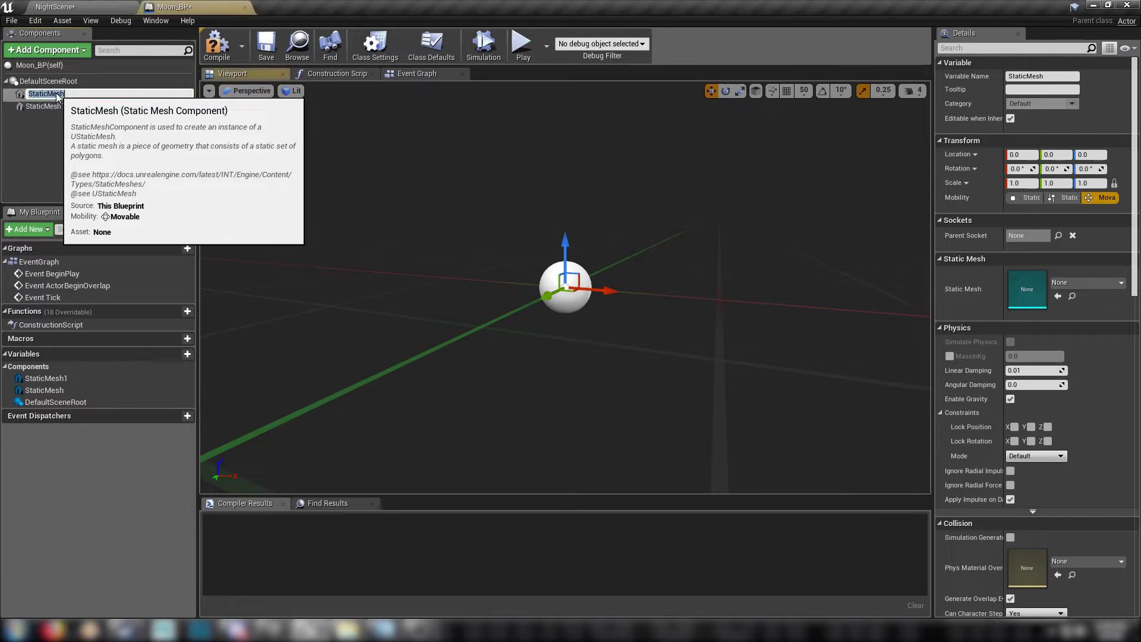
{"action": "type", "text": "Moon"}
{"action": "left_click", "coordinate": [49, 106]}
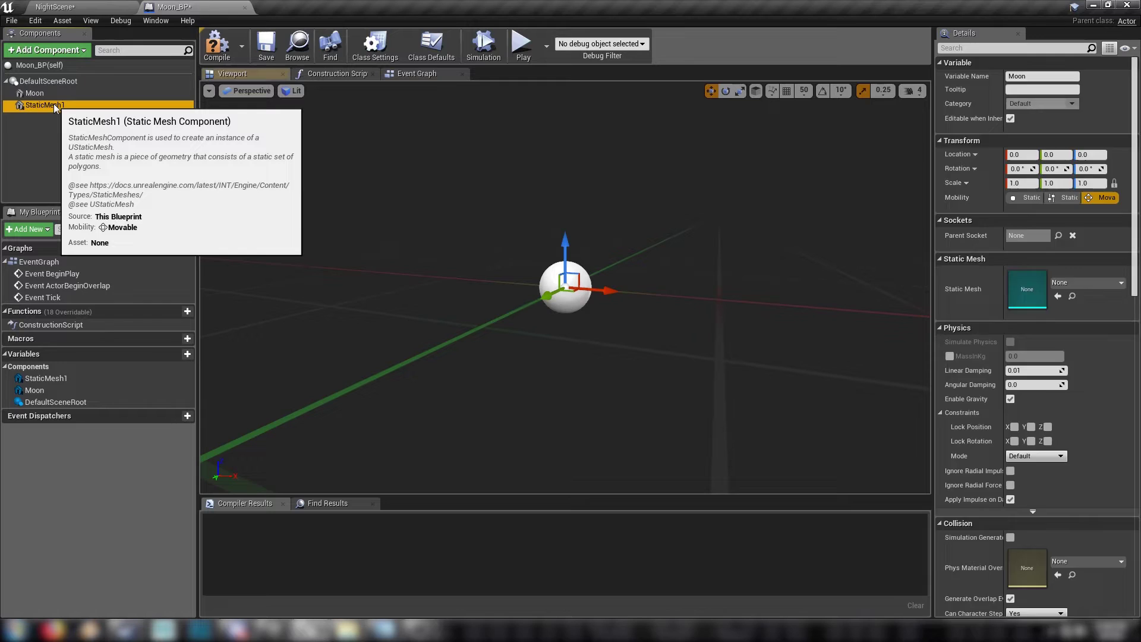
{"action": "left_click", "coordinate": [51, 106]}
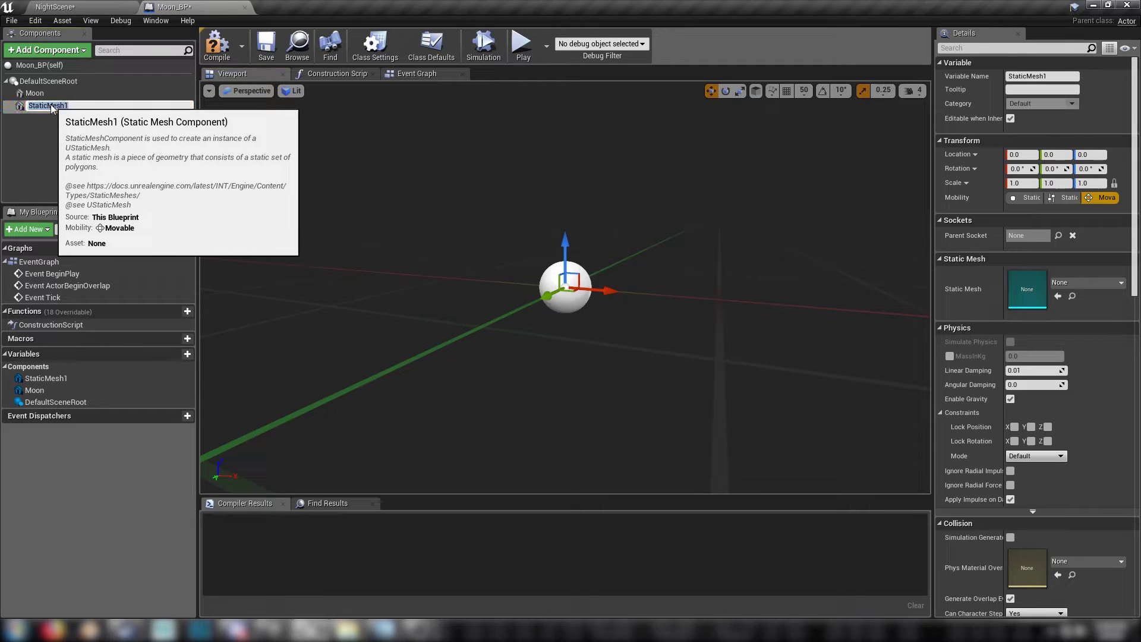
{"action": "type", "text": "Glow"}
{"action": "left_click", "coordinate": [42, 94]}
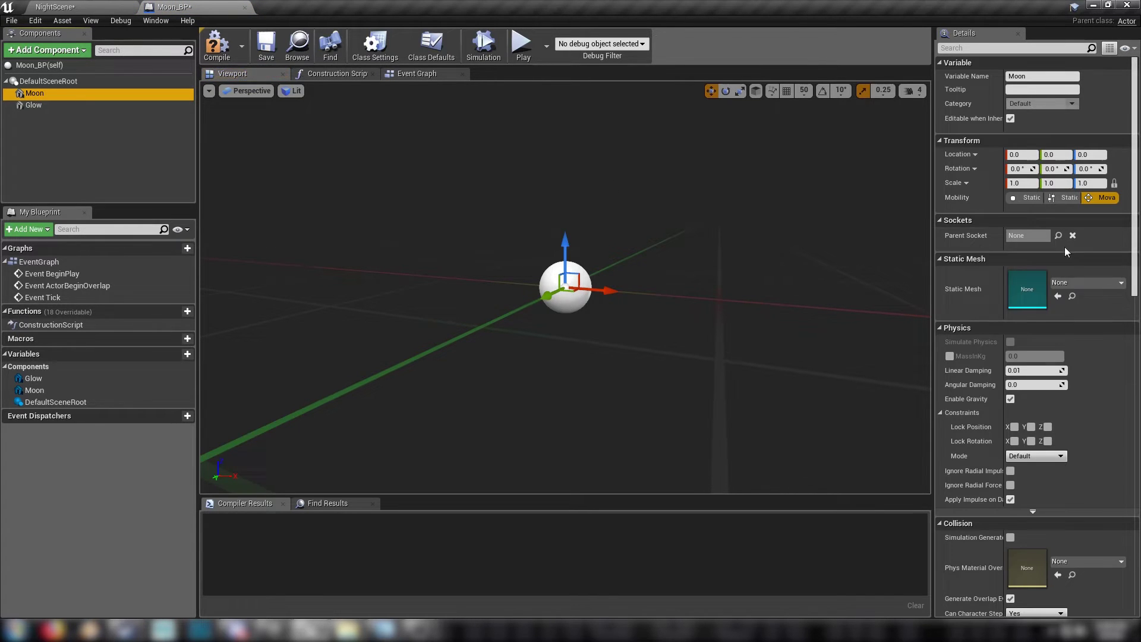
Assign the mesh_Sphere static mesh to the Moon component.
{"action": "left_click", "coordinate": [1067, 284]}
{"action": "type", "text": "moo"}
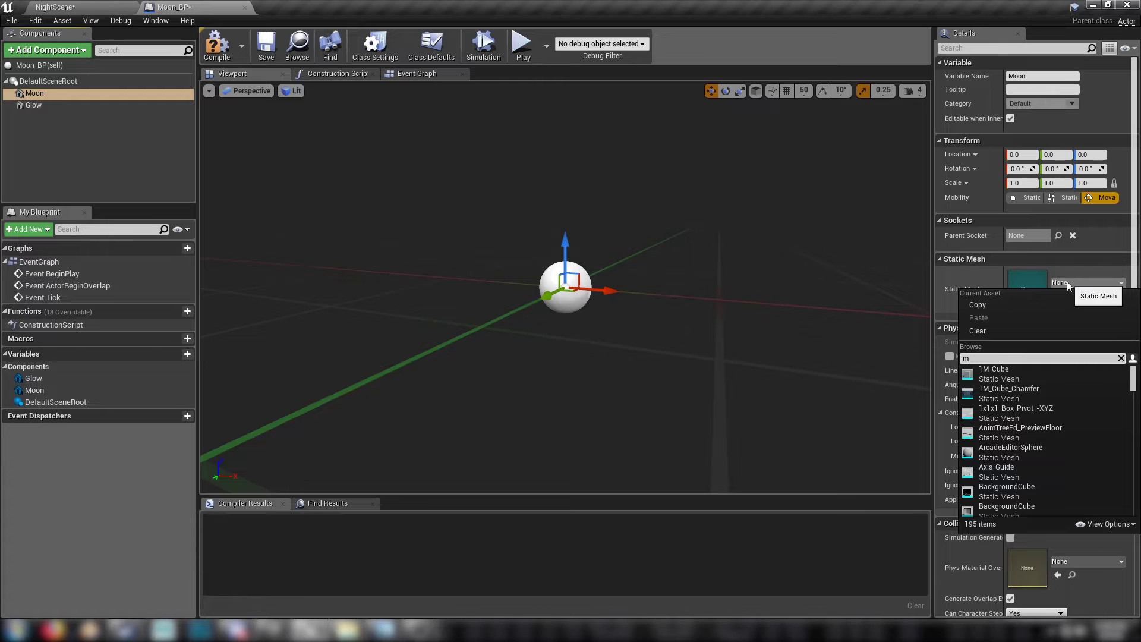
{"action": "key", "text": "BackSpace"}
{"action": "key", "text": "BackSpace"}
{"action": "key", "text": "BackSpace"}
{"action": "type", "text": "sphere"}
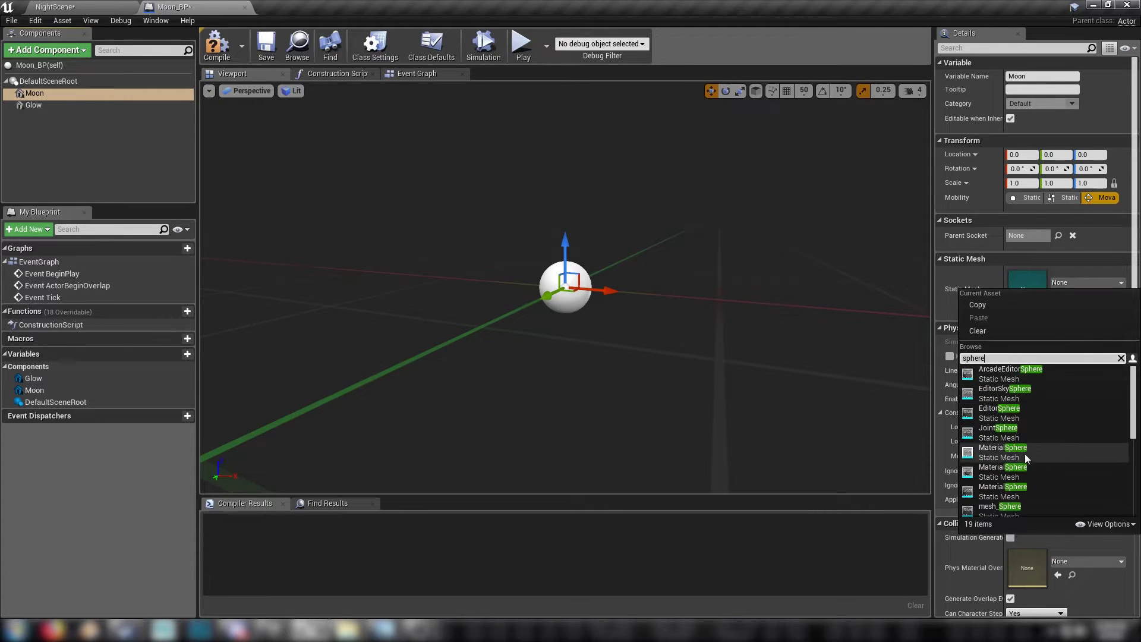
{"action": "scroll", "coordinate": [1007, 464], "scroll_direction": "down", "scroll_amount": 1}
{"action": "left_click", "coordinate": [1007, 488]}
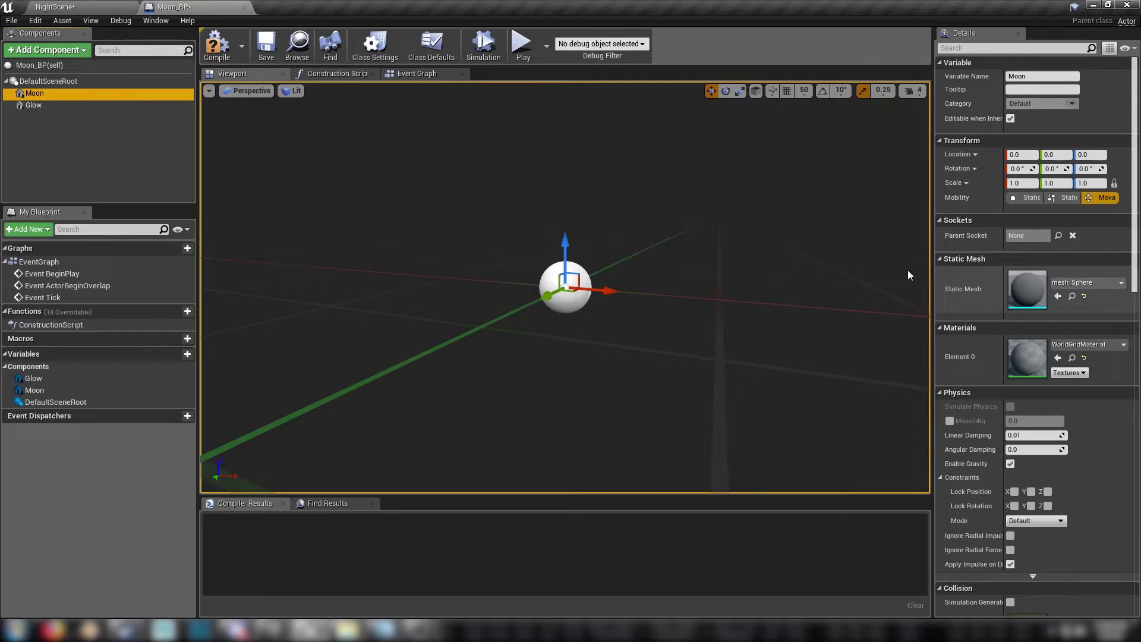
Assign the mesh_Plane static mesh to the Glow component.
{"action": "left_click", "coordinate": [37, 106]}
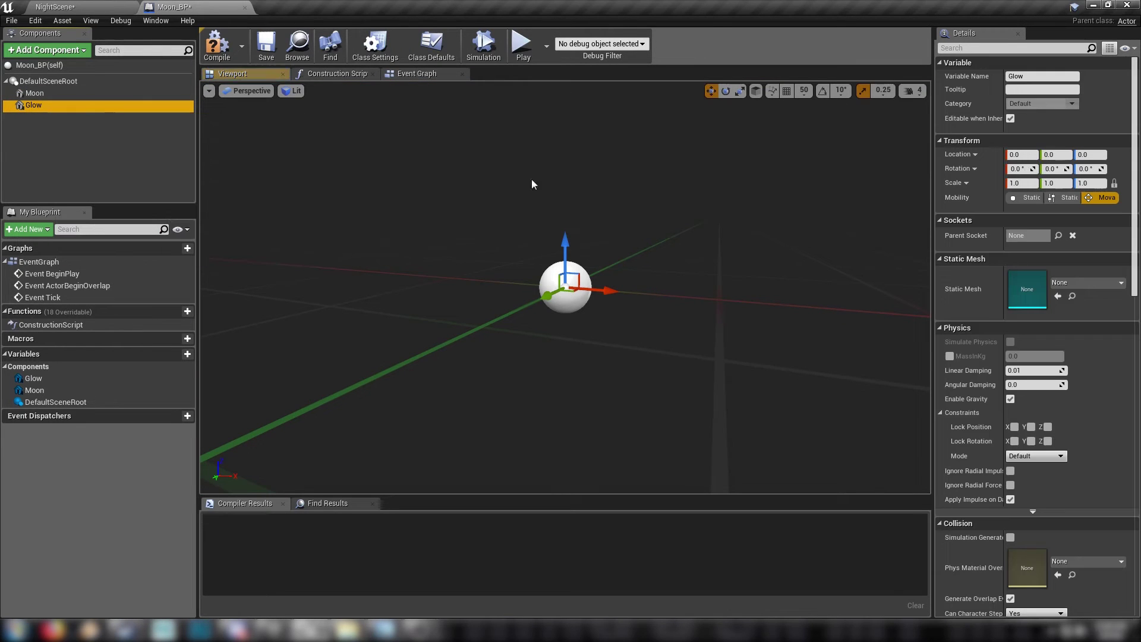
{"action": "left_click", "coordinate": [1083, 283]}
{"action": "type", "text": "mesh_pl"}
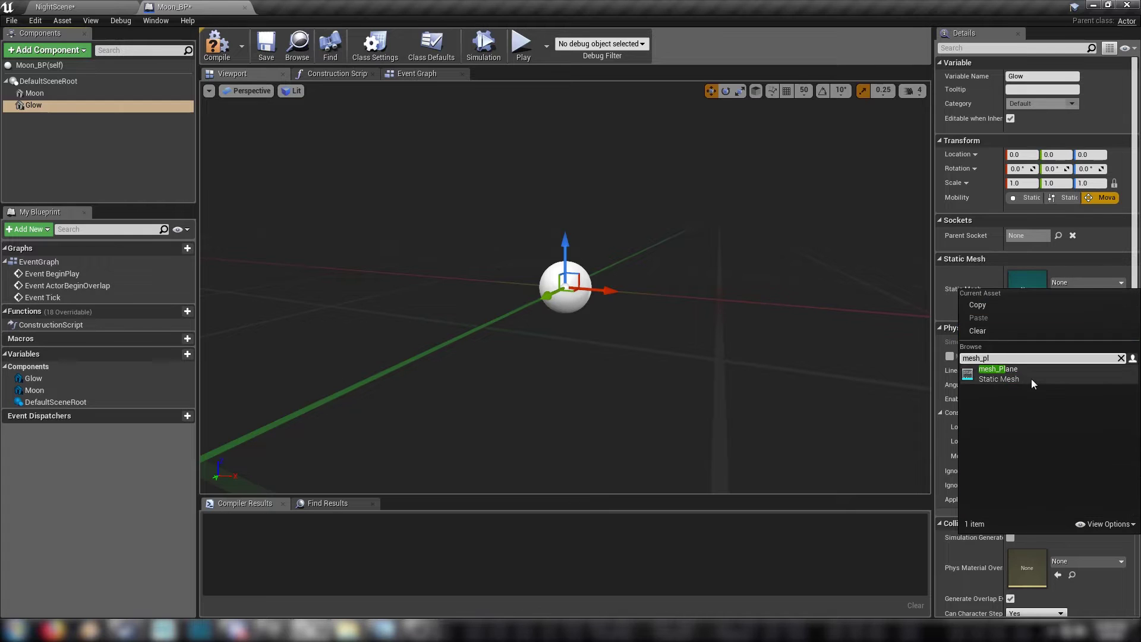
{"action": "left_click", "coordinate": [1032, 374]}
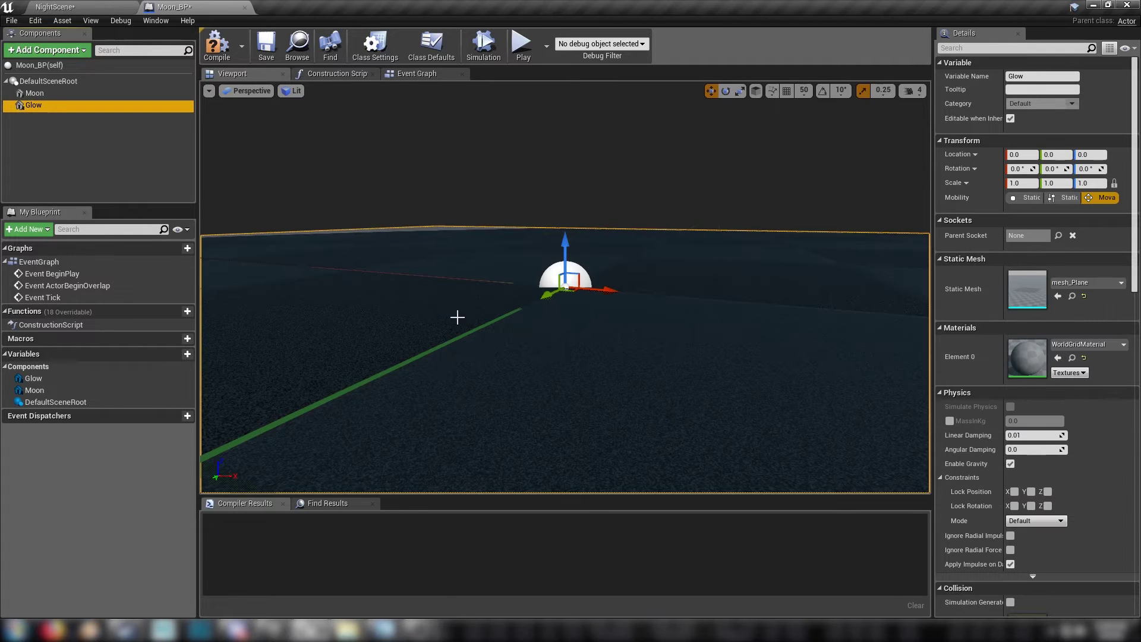
Scale the Glow plane uniformly to 1.5 so it extends beyond the moon sphere.
{"action": "scroll", "coordinate": [622, 321], "scroll_direction": "down", "scroll_amount": 6}
{"action": "left_click_drag", "start_coordinate": [621, 318], "coordinate": [331, 357], "text": "alt"}
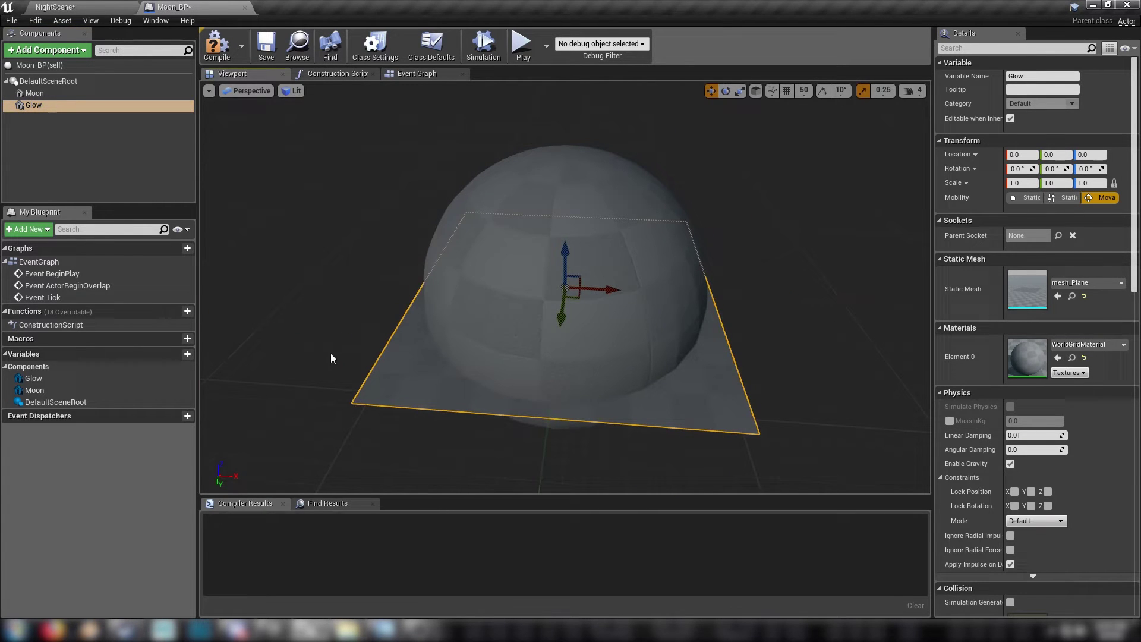
{"action": "left_click", "coordinate": [408, 387]}
{"action": "key", "text": "r"}
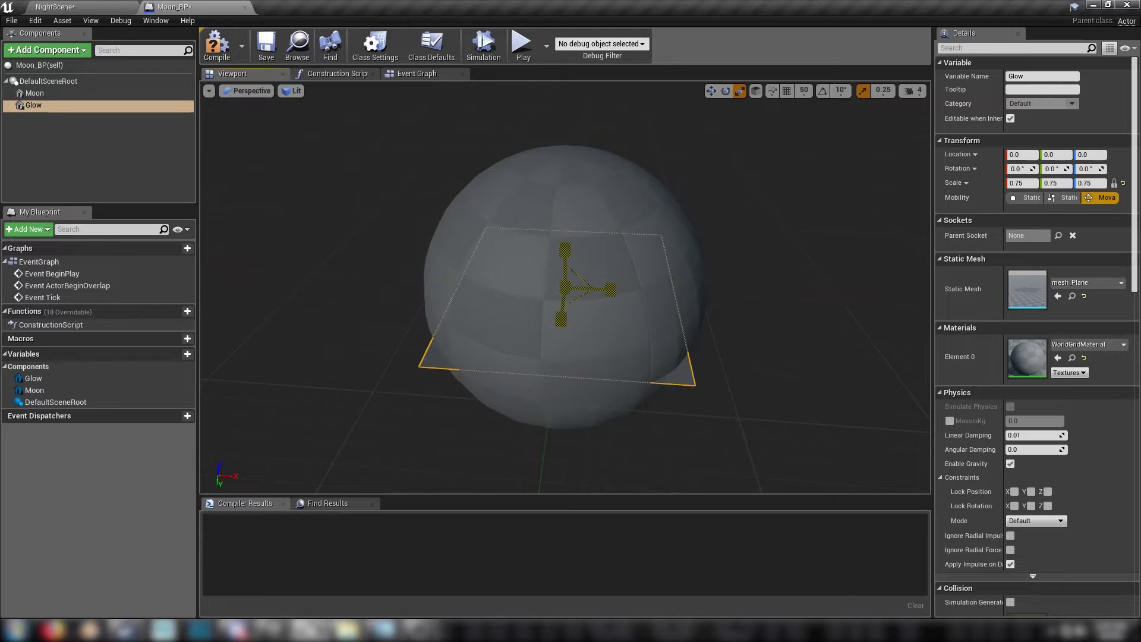
{"action": "left_click_drag", "start_coordinate": [569, 290], "coordinate": [588, 274]}
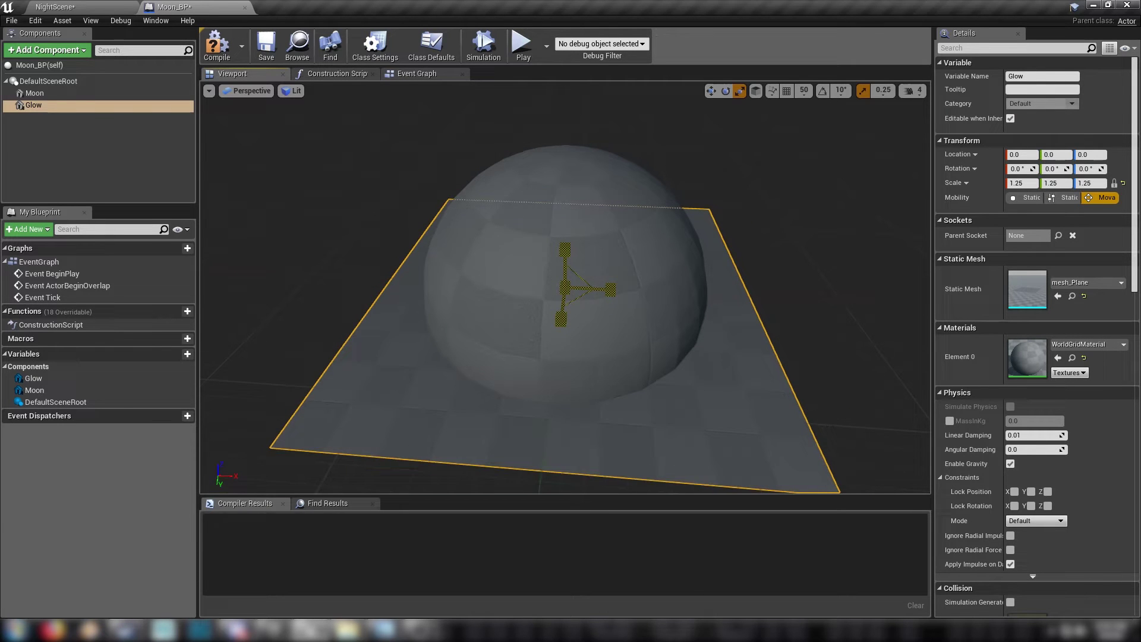
{"action": "left_click_drag", "start_coordinate": [824, 238], "coordinate": [787, 255], "text": "alt"}
Stand the Glow plane upright with a Y rotation of -90° at about -538 on X behind the moon, and compile and save the blueprint.
{"action": "key", "text": "e"}
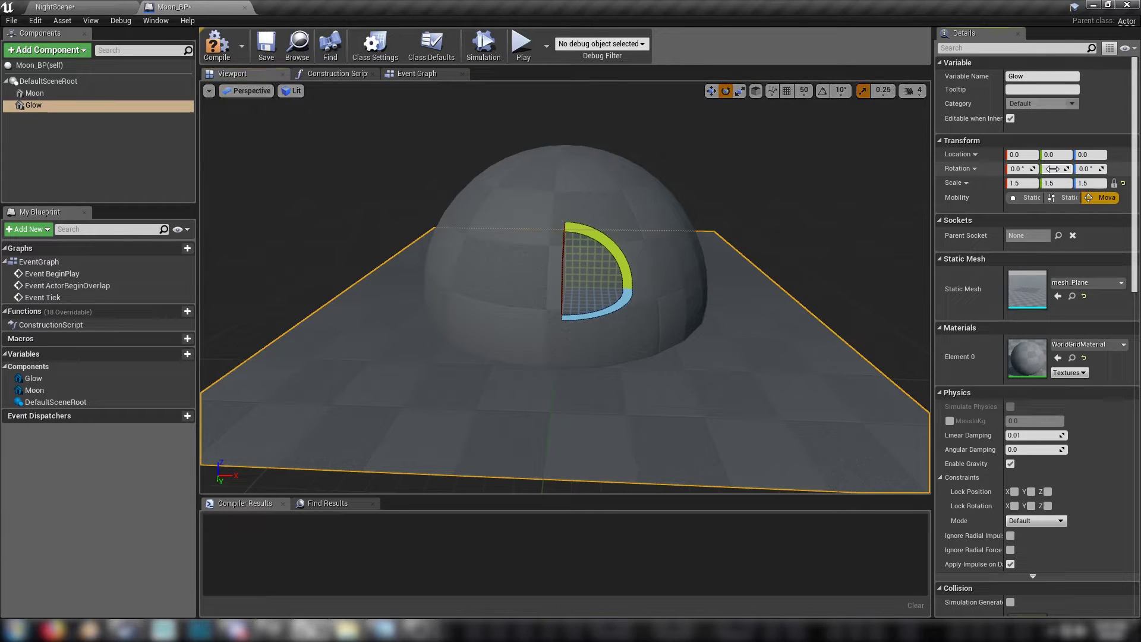
{"action": "key", "text": "Return"}
{"action": "left_click_drag", "start_coordinate": [707, 273], "coordinate": [466, 270], "text": "alt"}
{"action": "key", "text": "w"}
{"action": "mouse_move", "coordinate": [601, 270]}
{"action": "left_mouse_down", "text": "alt"}
{"action": "mouse_move", "coordinate": [737, 279]}
{"action": "mouse_move", "coordinate": [601, 270]}
{"action": "left_mouse_up", "text": "alt"}
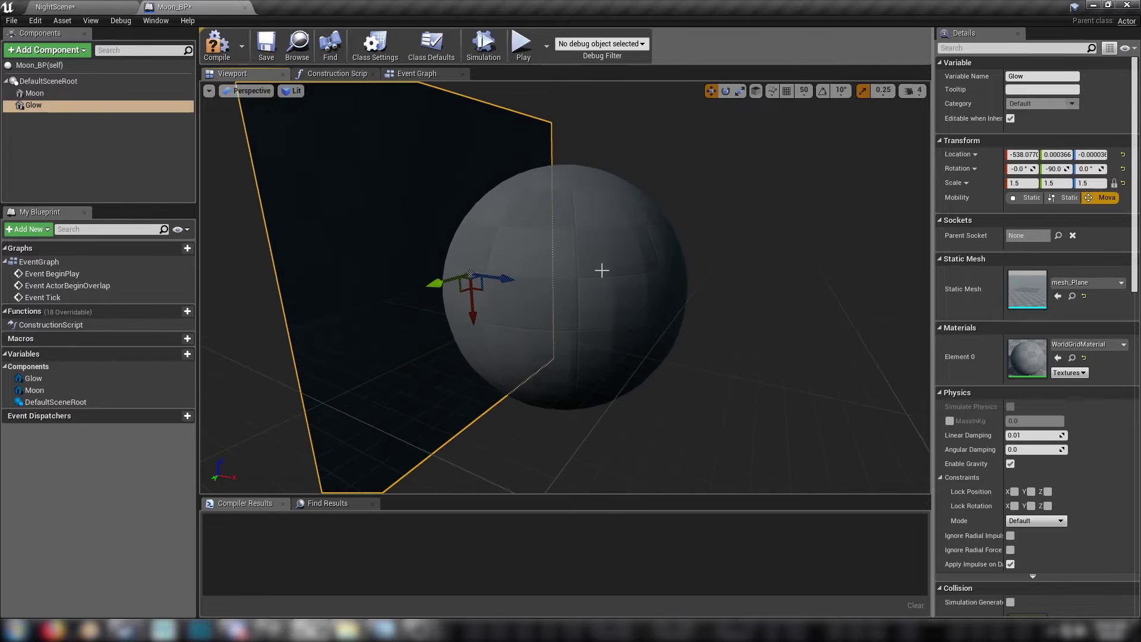
{"action": "left_click", "coordinate": [221, 57]}
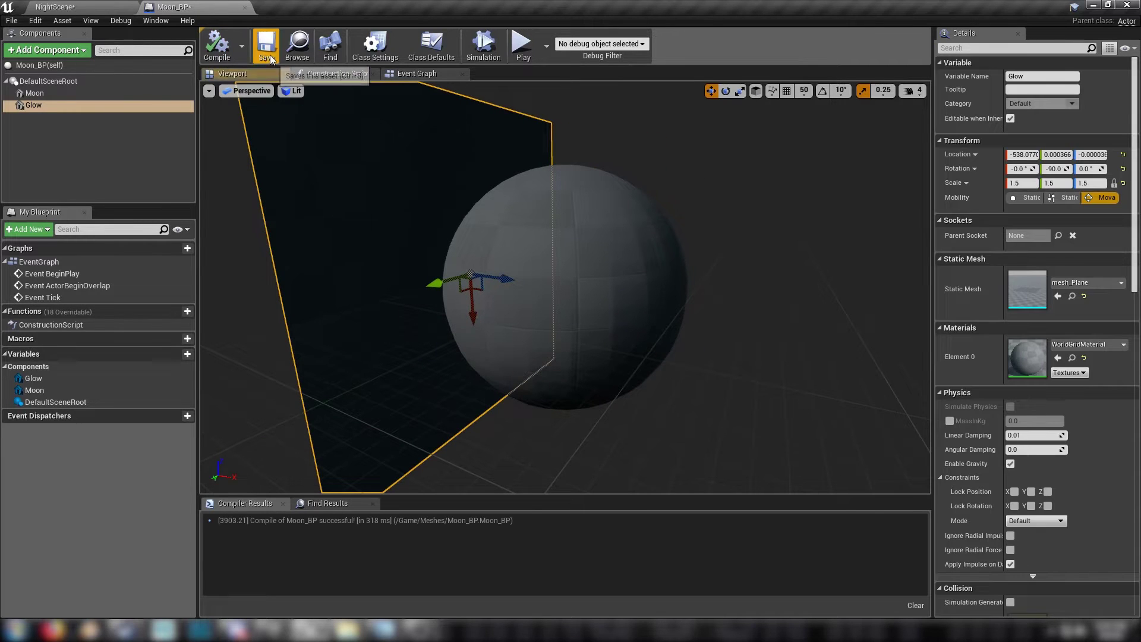
Create a new material named Moon_MAT in the level's Meshes folder and open it for editing.
{"action": "left_click", "coordinate": [82, 6]}
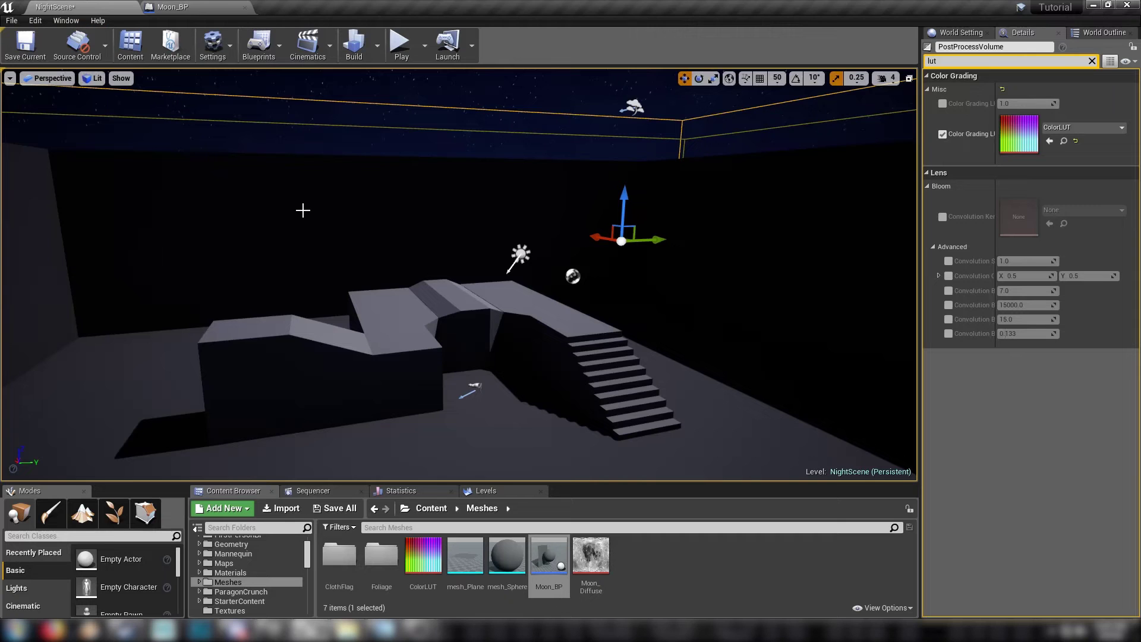
{"action": "right_click", "coordinate": [662, 554]}
{"action": "left_click", "coordinate": [704, 359]}
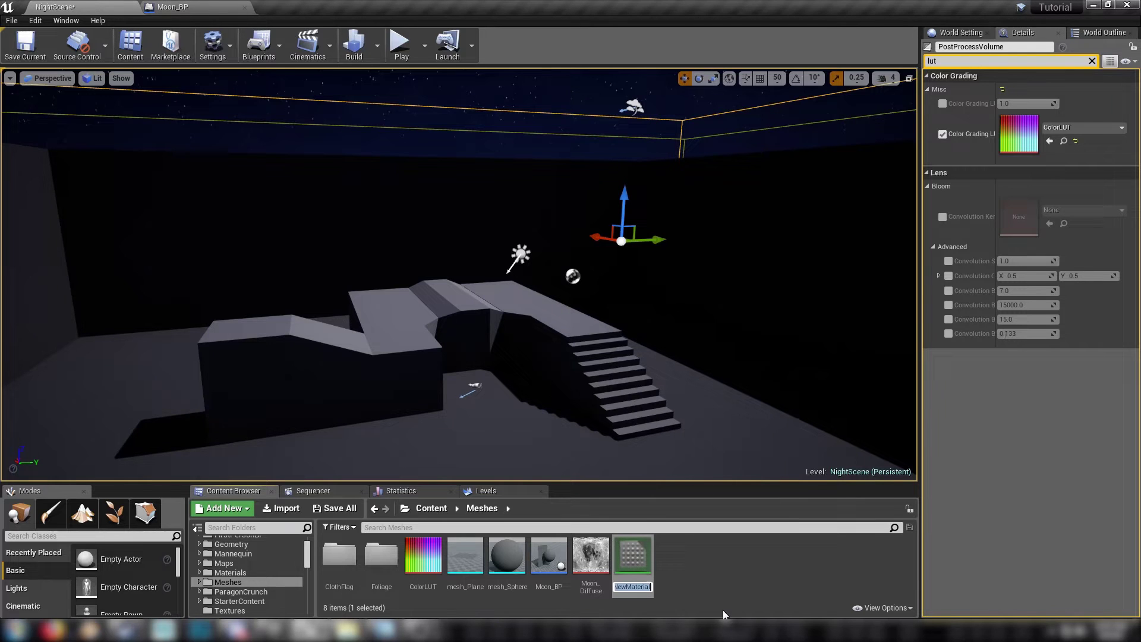
{"action": "type", "text": "Moon_MAT"}
{"action": "key", "text": "Return"}
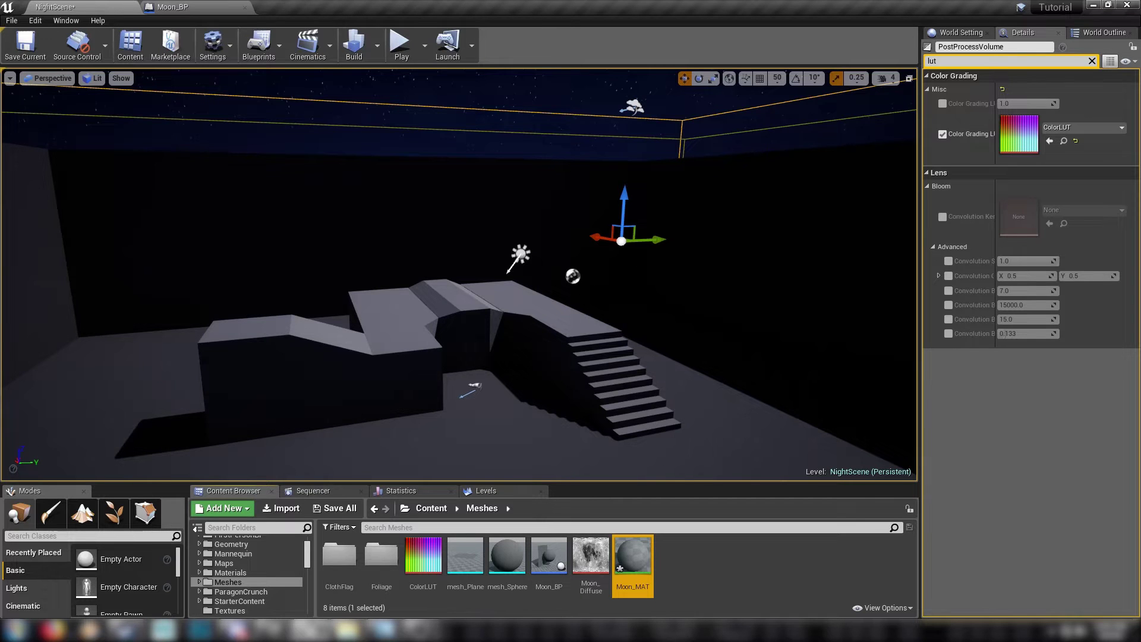
{"action": "double_click", "coordinate": [632, 558]}
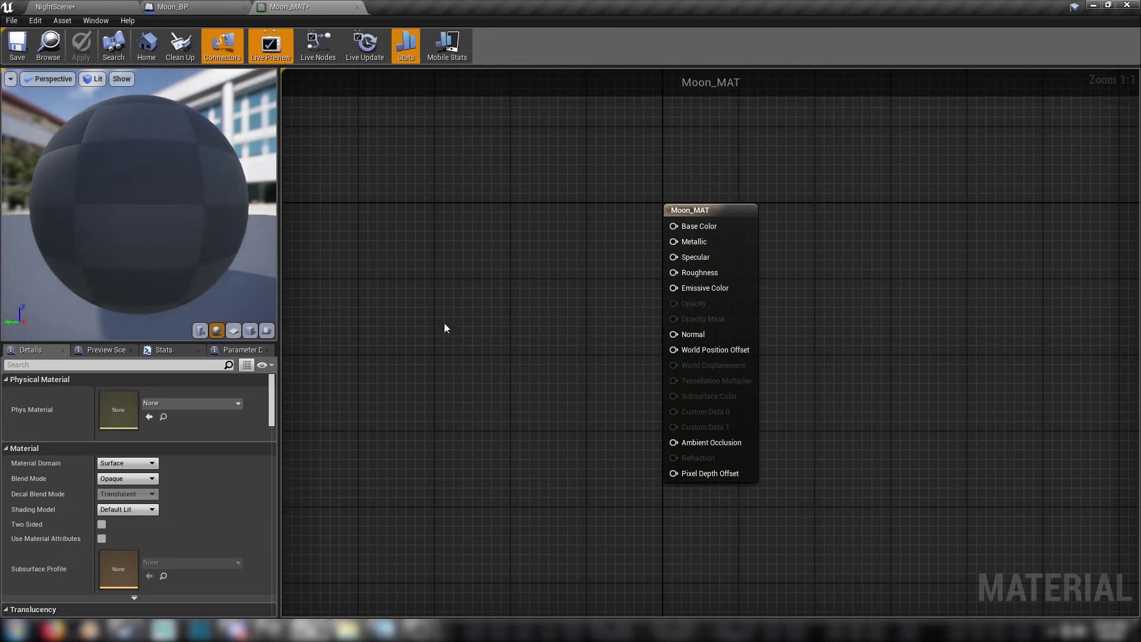
Add a Texture Sample node to the material graph and assign the Moon_Diffuse texture to it.
{"action": "left_click", "coordinate": [440, 270]}
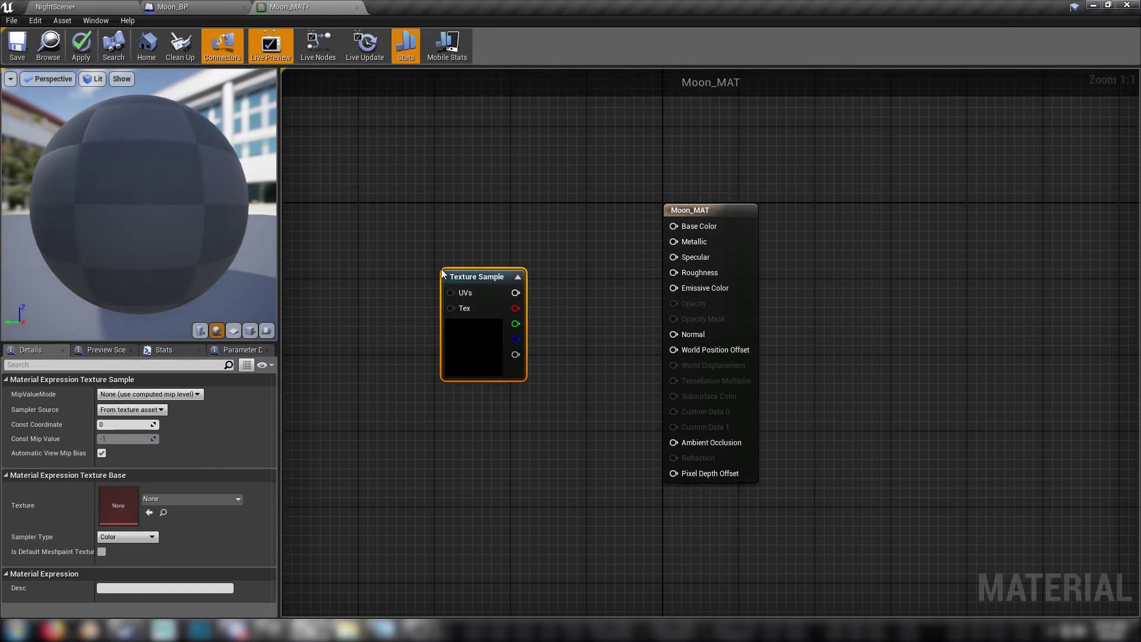
{"action": "left_click", "coordinate": [159, 499]}
{"action": "type", "text": "moon"}
{"action": "left_click", "coordinate": [202, 338]}
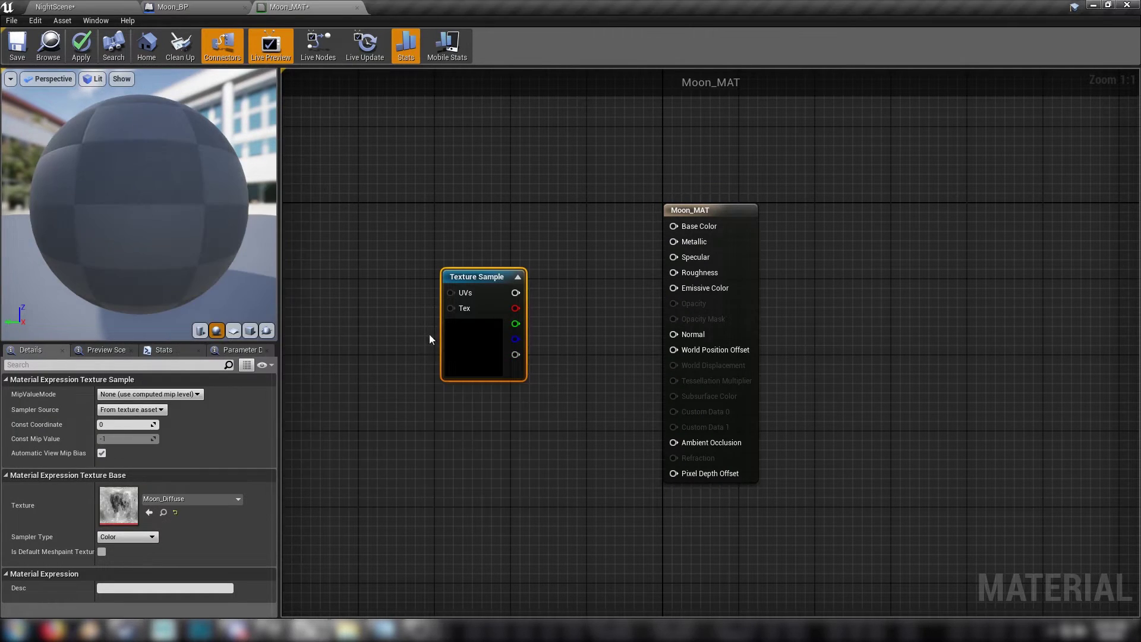
Move the Texture Sample node well away from the Moon_MAT output node to make room in the graph.
{"action": "left_click_drag", "start_coordinate": [477, 269], "coordinate": [451, 297]}
{"action": "left_click", "coordinate": [335, 284]}
{"action": "right_click_drag", "start_coordinate": [335, 284], "coordinate": [709, 278]}
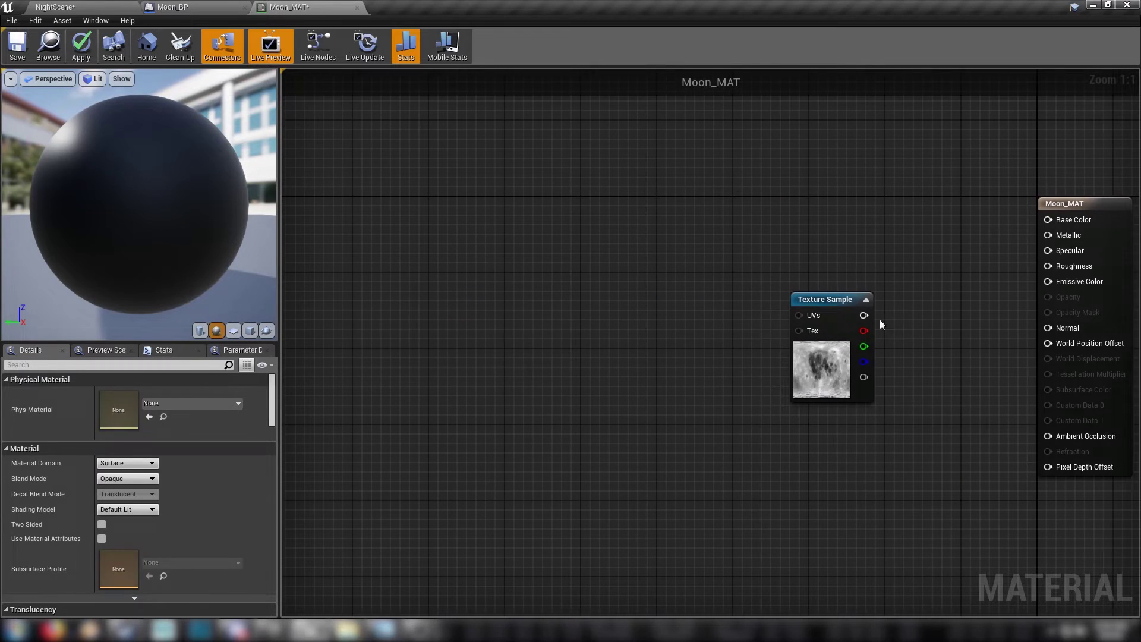
{"action": "left_click", "coordinate": [798, 377]}
{"action": "left_click_drag", "start_coordinate": [798, 377], "coordinate": [550, 339]}
{"action": "left_click", "coordinate": [738, 348]}
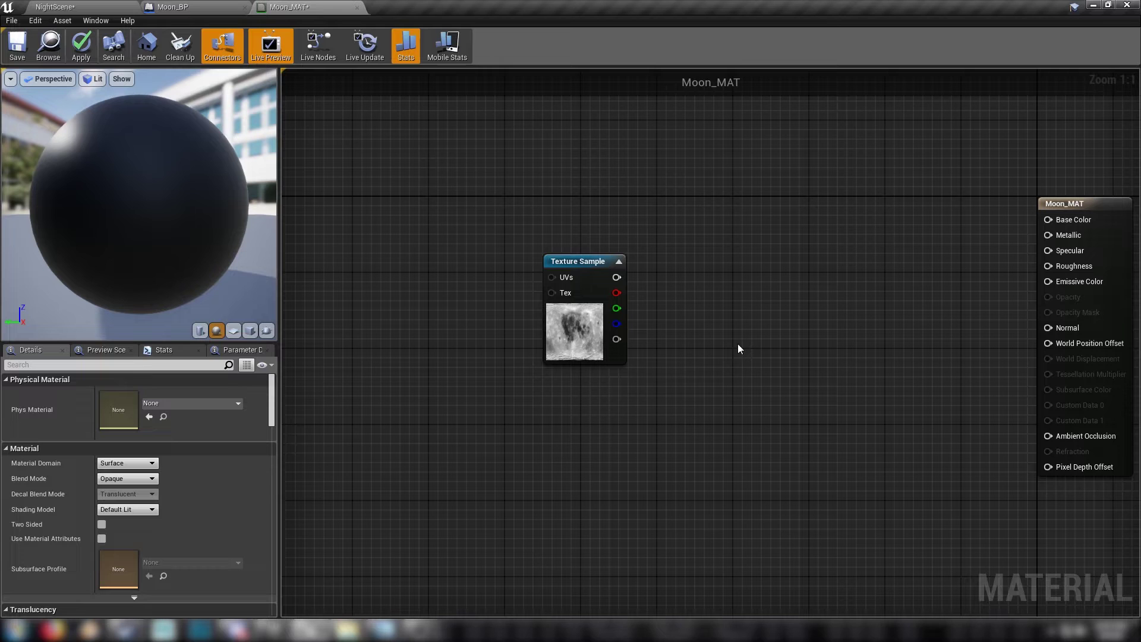
{"action": "right_click_drag", "start_coordinate": [483, 306], "coordinate": [562, 355]}
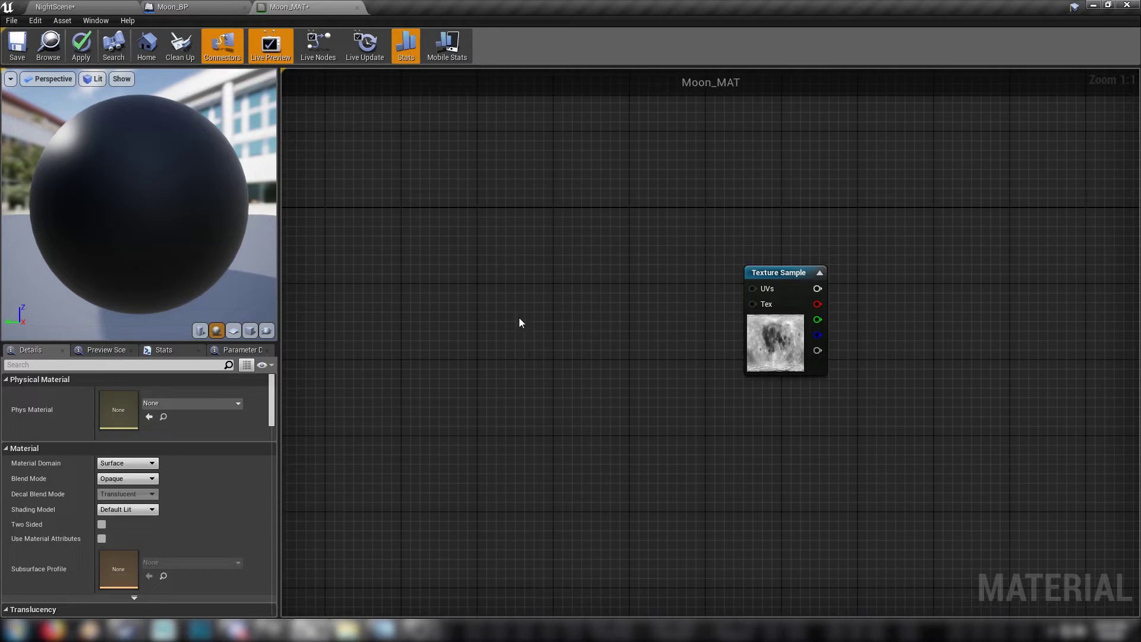
Add a TextureCoordinate node and feed its output into the A input of a new Add node.
{"action": "right_click", "coordinate": [505, 238]}
{"action": "type", "text": "texture"}
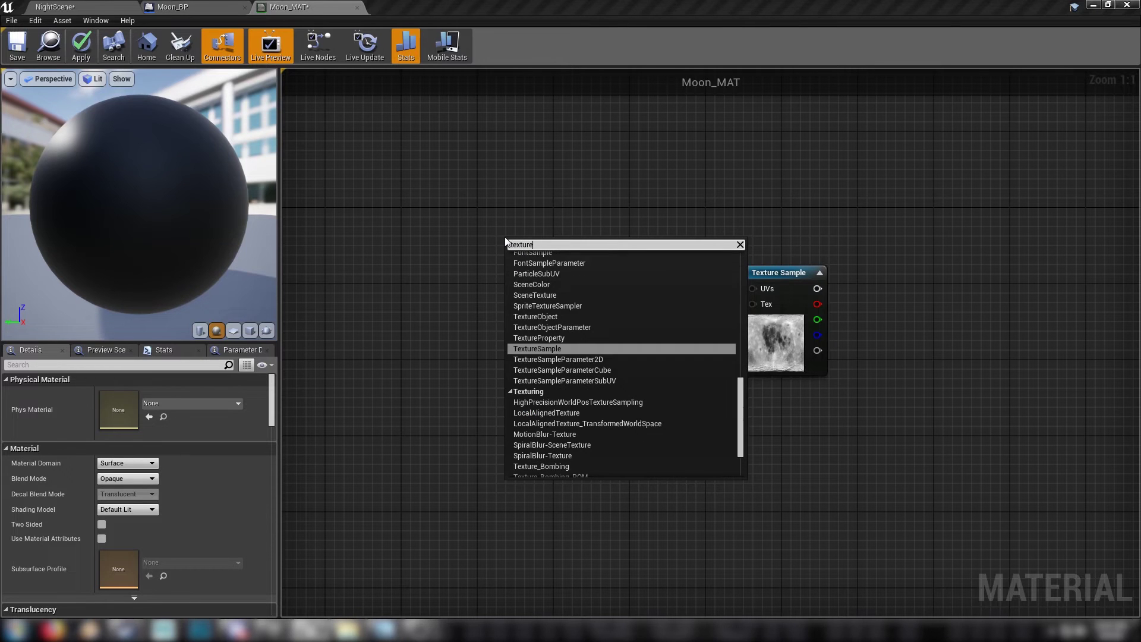
{"action": "type", "text": " coord"}
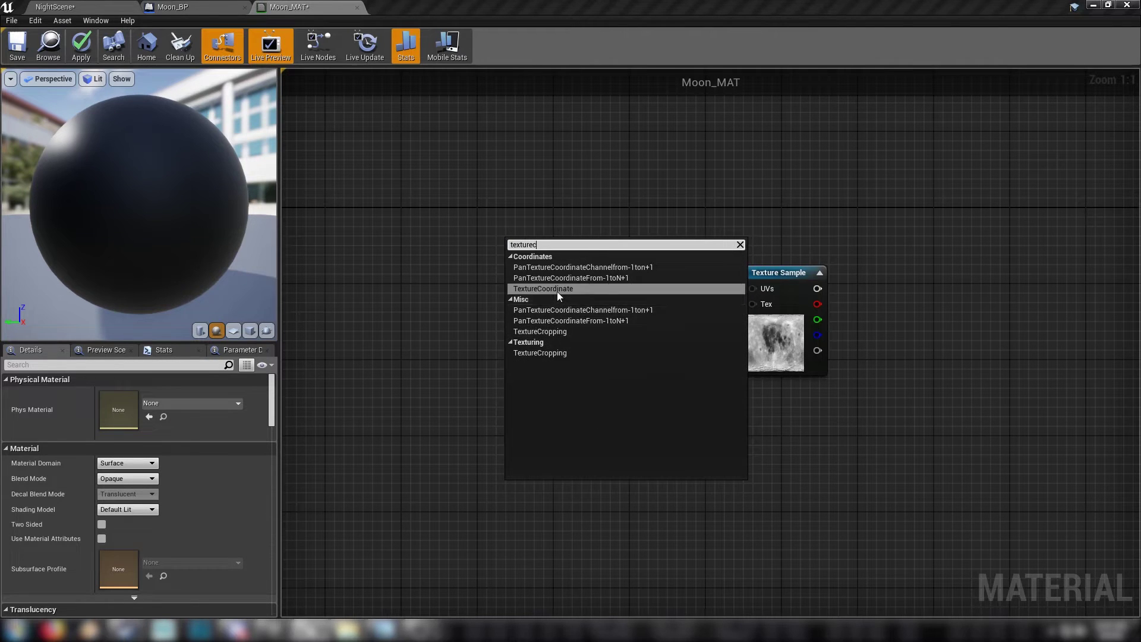
{"action": "left_click", "coordinate": [558, 290]}
{"action": "left_click_drag", "start_coordinate": [548, 271], "coordinate": [578, 280]}
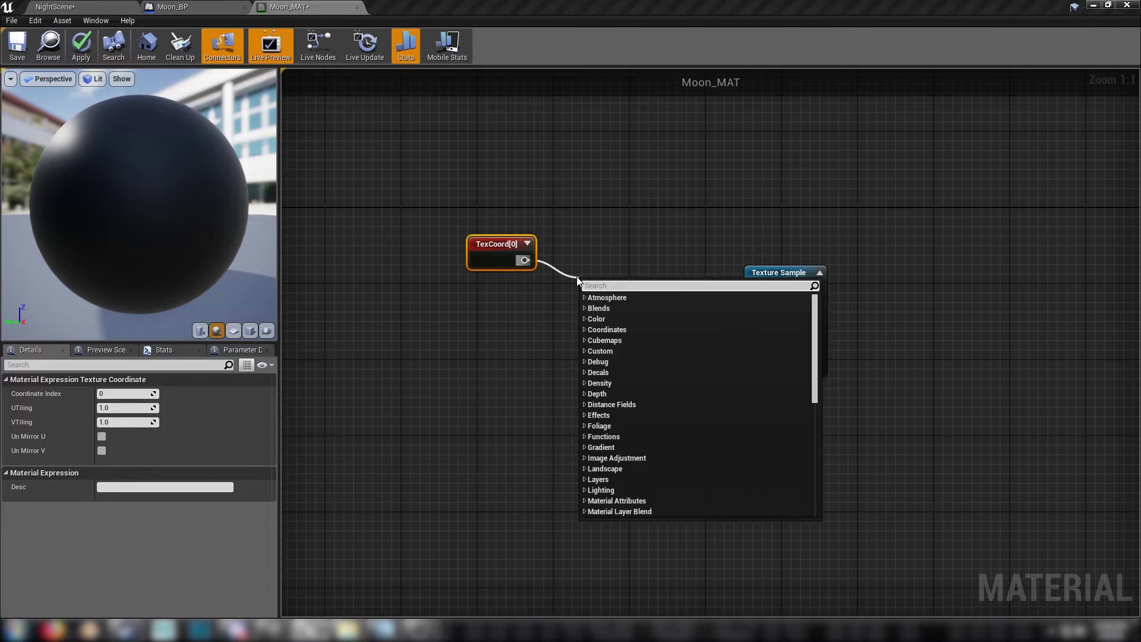
{"action": "type", "text": "add"}
{"action": "key", "text": "Return"}
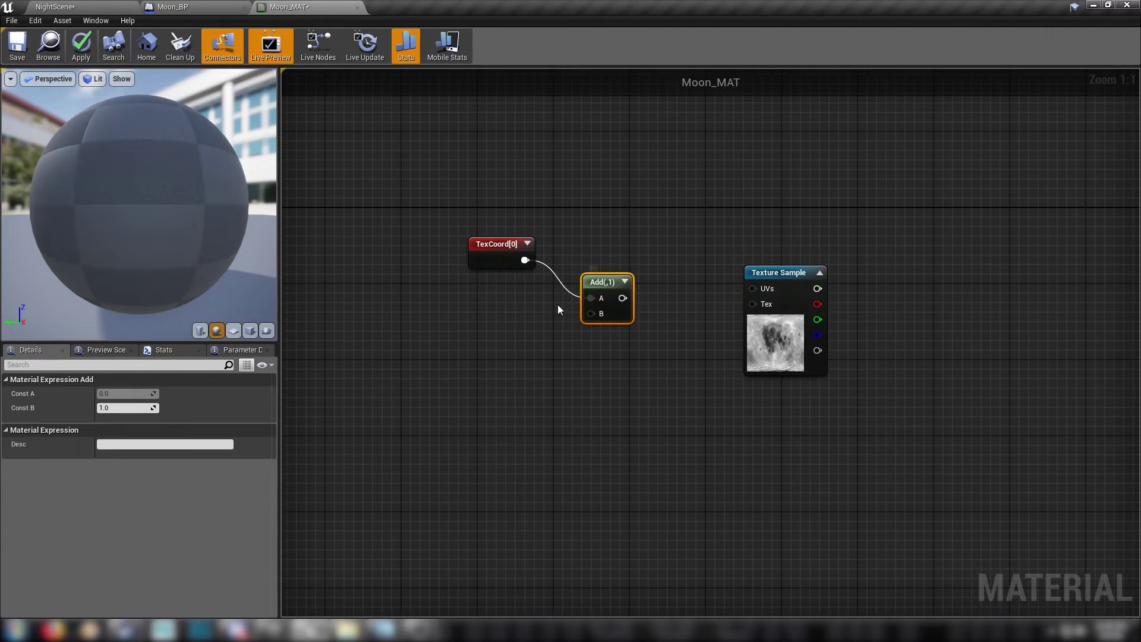
{"action": "left_click", "coordinate": [444, 334]}
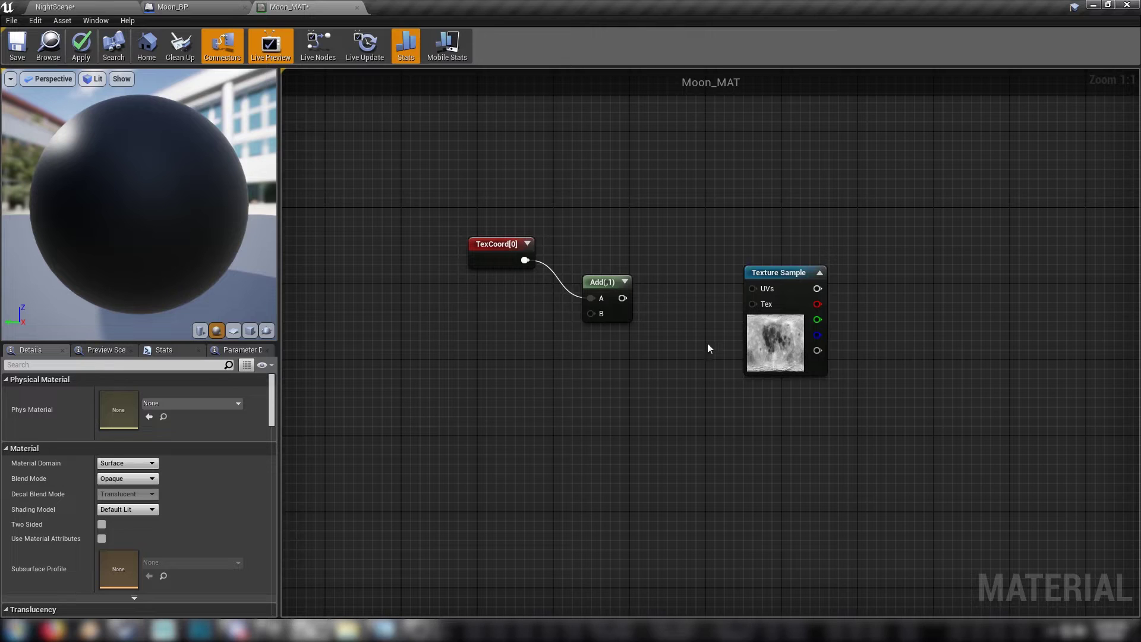
Add a scalar parameter below the TexCoord node and name it Rotation Angle.
{"action": "left_click", "coordinate": [428, 313]}
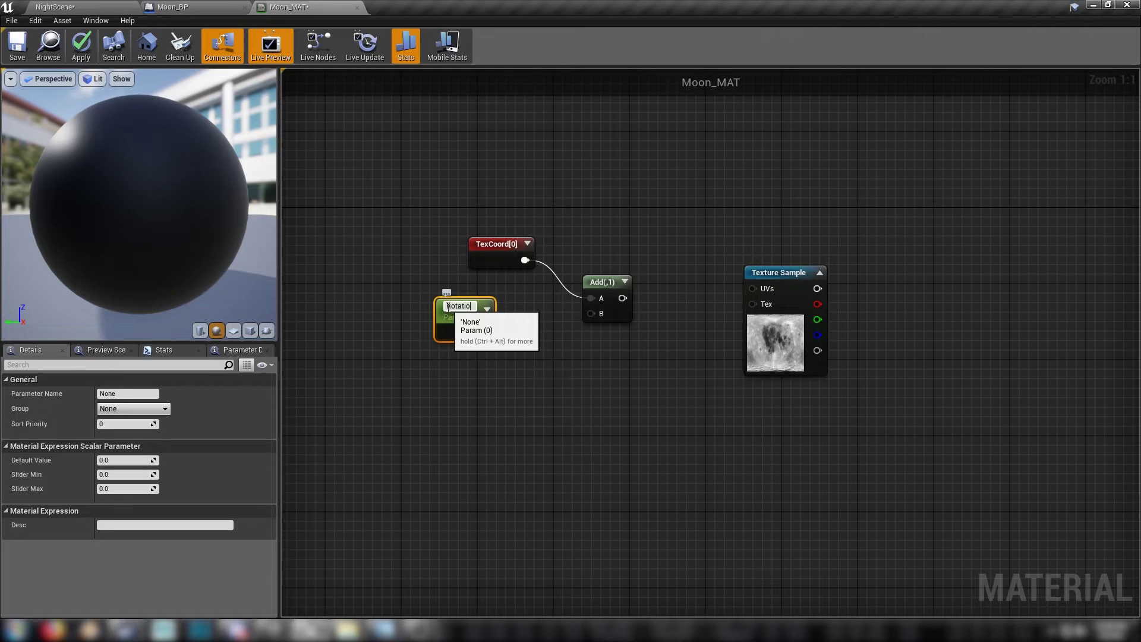
{"action": "type", "text": "Rotation Sngle"}
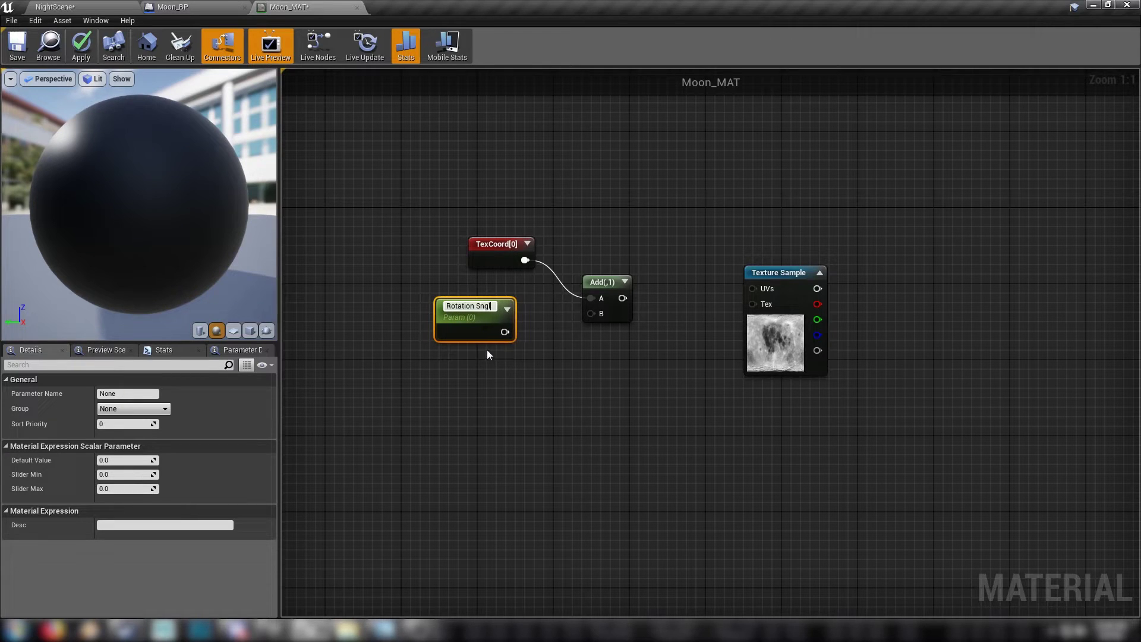
{"action": "key", "text": "Return"}
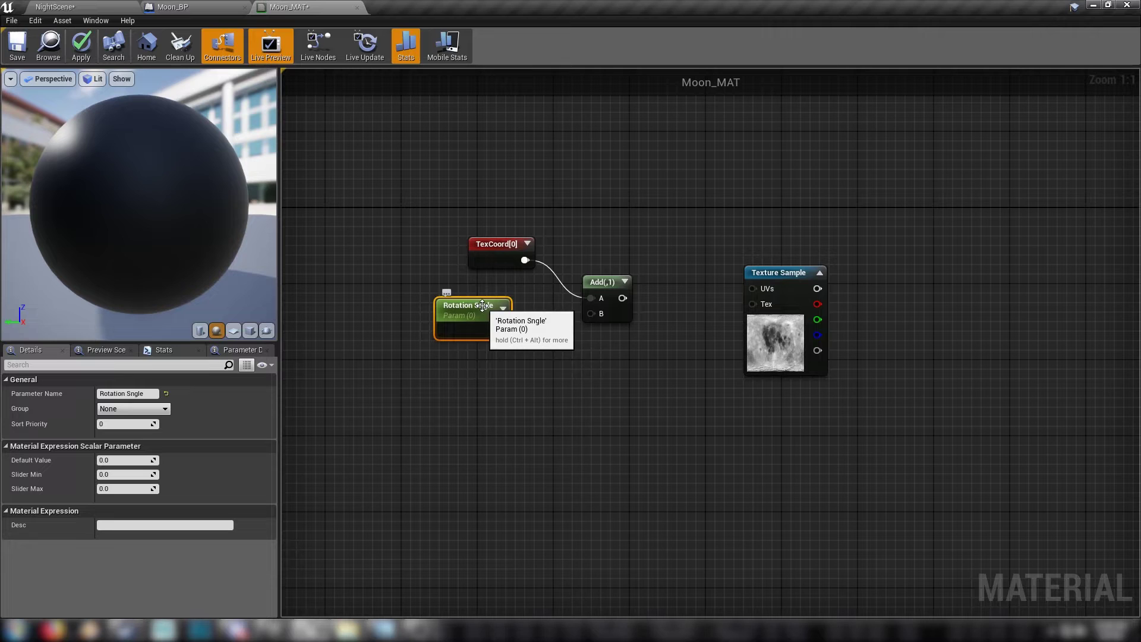
{"action": "double_click", "coordinate": [477, 305]}
{"action": "left_click", "coordinate": [477, 305]}
{"action": "key", "text": "BackSpace"}
{"action": "type", "text": "A"}
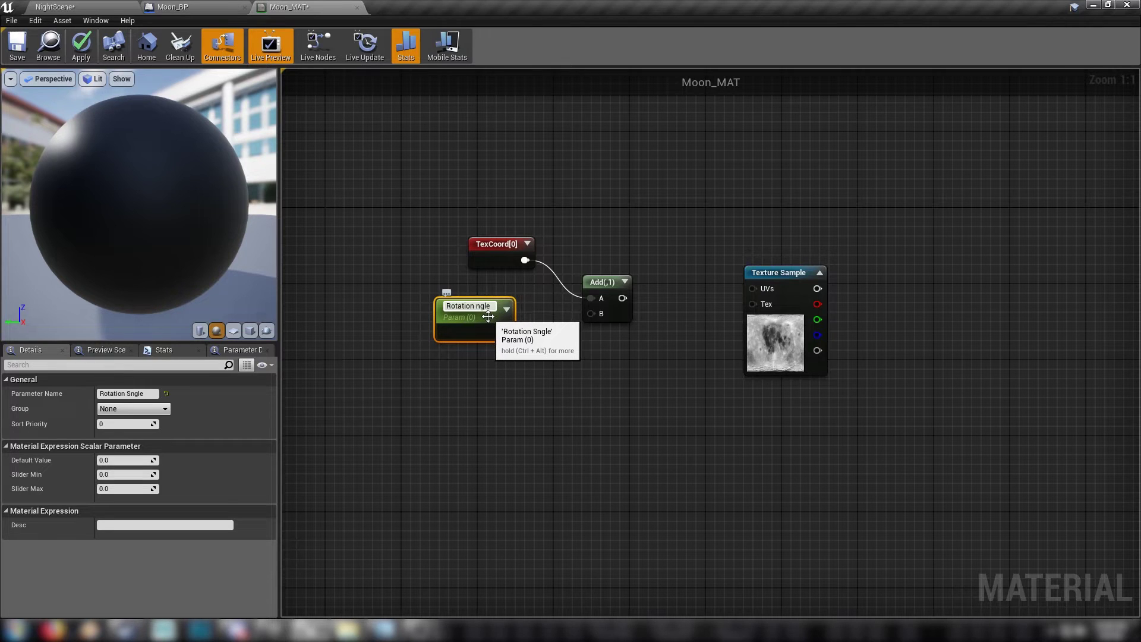
Feed the Rotation Angle parameter into the A input of a new AppendVector node.
{"action": "left_click_drag", "start_coordinate": [487, 315], "coordinate": [499, 341]}
{"action": "type", "text": "appe"}
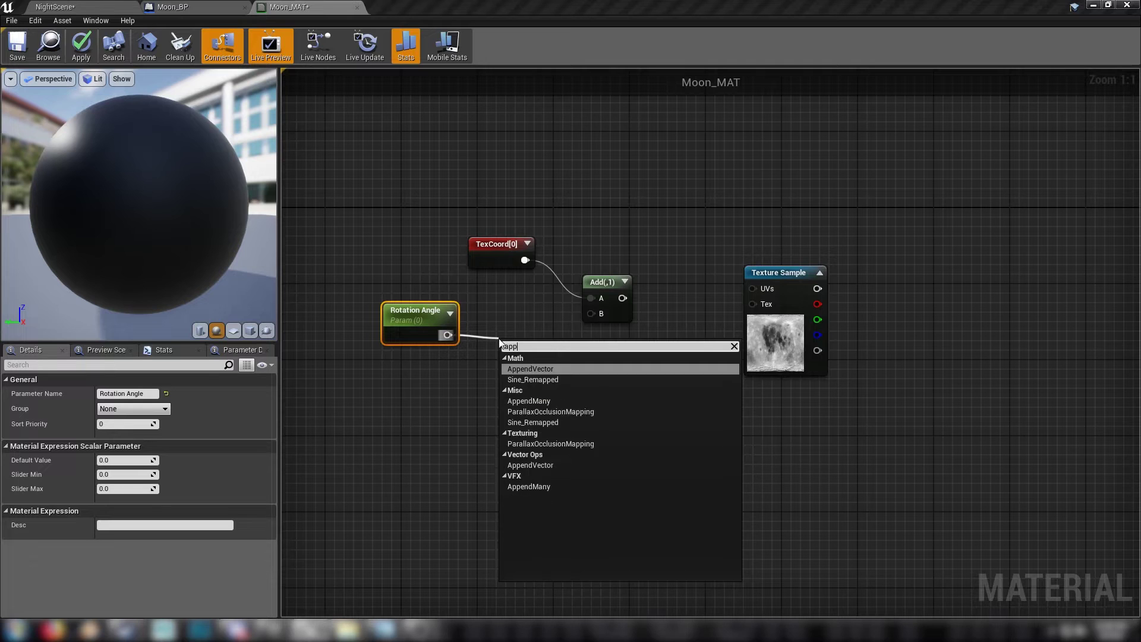
{"action": "left_click", "coordinate": [540, 369]}
Add a constant 0 into the Append node's B input and wire Append through Add's B input to the Texture Sample's UVs.
{"action": "left_click", "coordinate": [422, 414]}
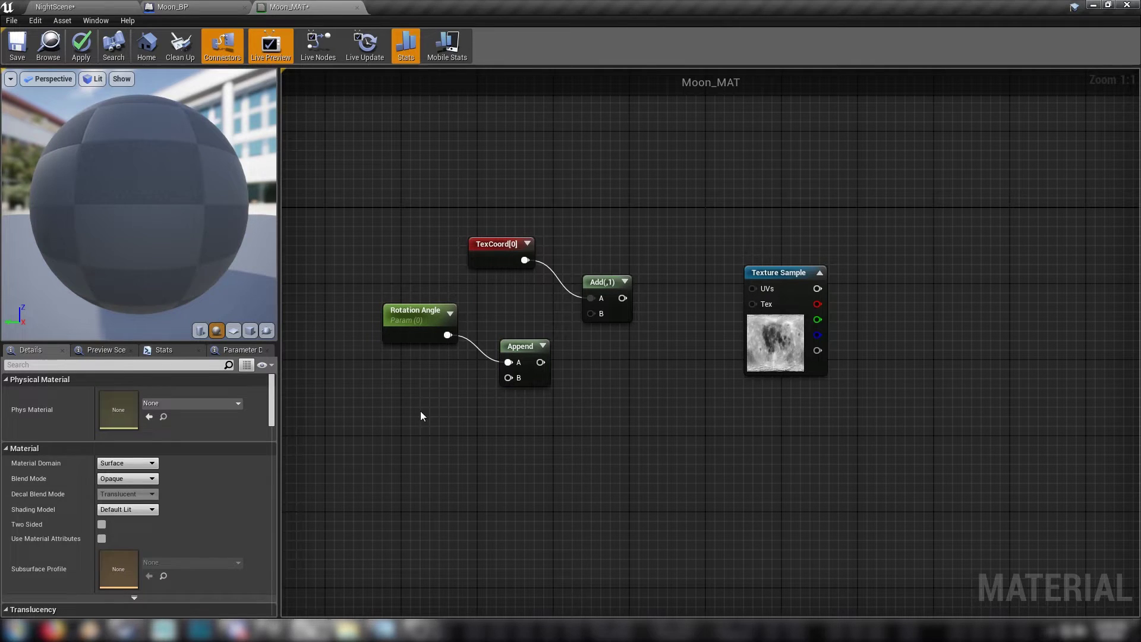
{"action": "left_click", "coordinate": [429, 397]}
{"action": "left_click_drag", "start_coordinate": [450, 420], "coordinate": [434, 393]}
{"action": "left_click_drag", "start_coordinate": [524, 351], "coordinate": [703, 284]}
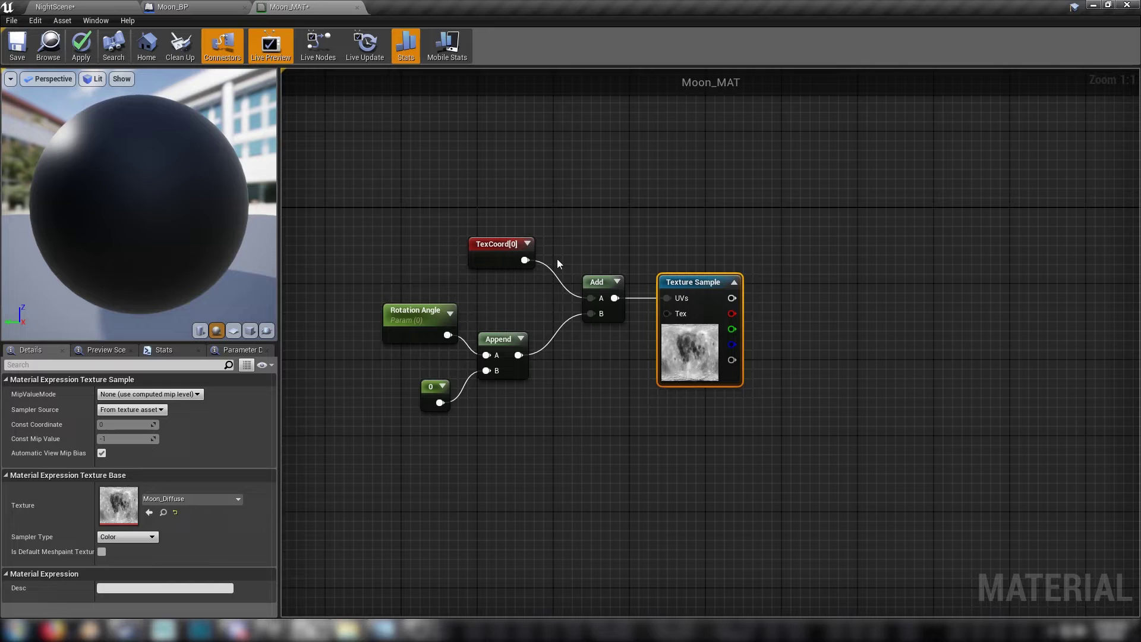
{"action": "left_click", "coordinate": [428, 248]}
{"action": "right_click_drag", "start_coordinate": [676, 241], "coordinate": [637, 232]}
{"action": "left_click_drag", "start_coordinate": [341, 201], "coordinate": [665, 381]}
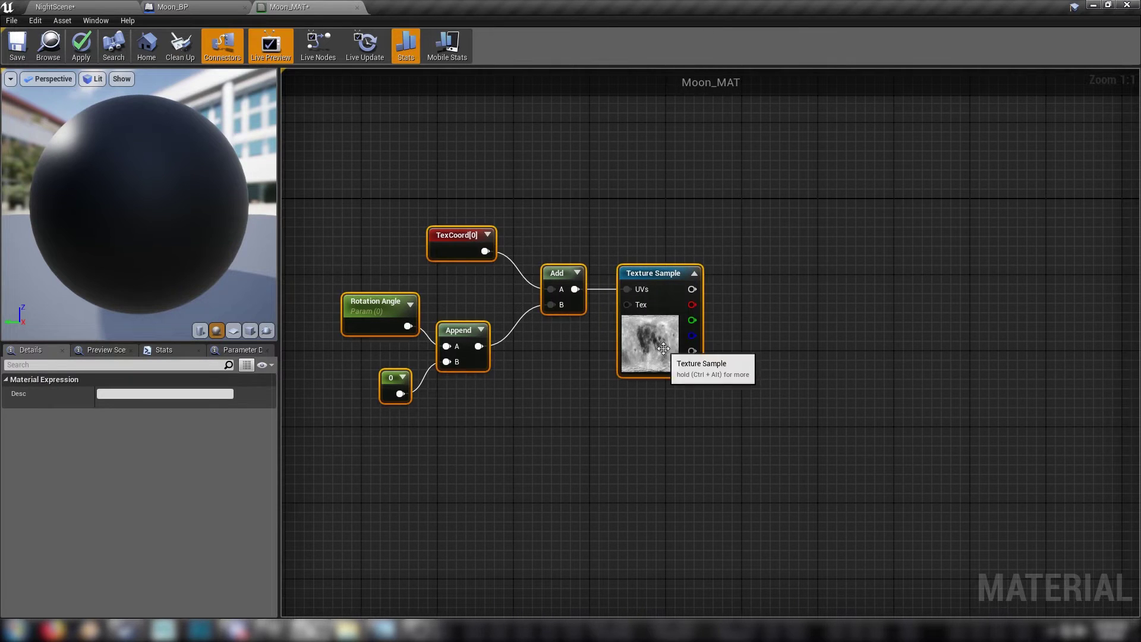
{"action": "left_click", "coordinate": [880, 343]}
{"action": "right_click_drag", "start_coordinate": [880, 342], "coordinate": [789, 313]}
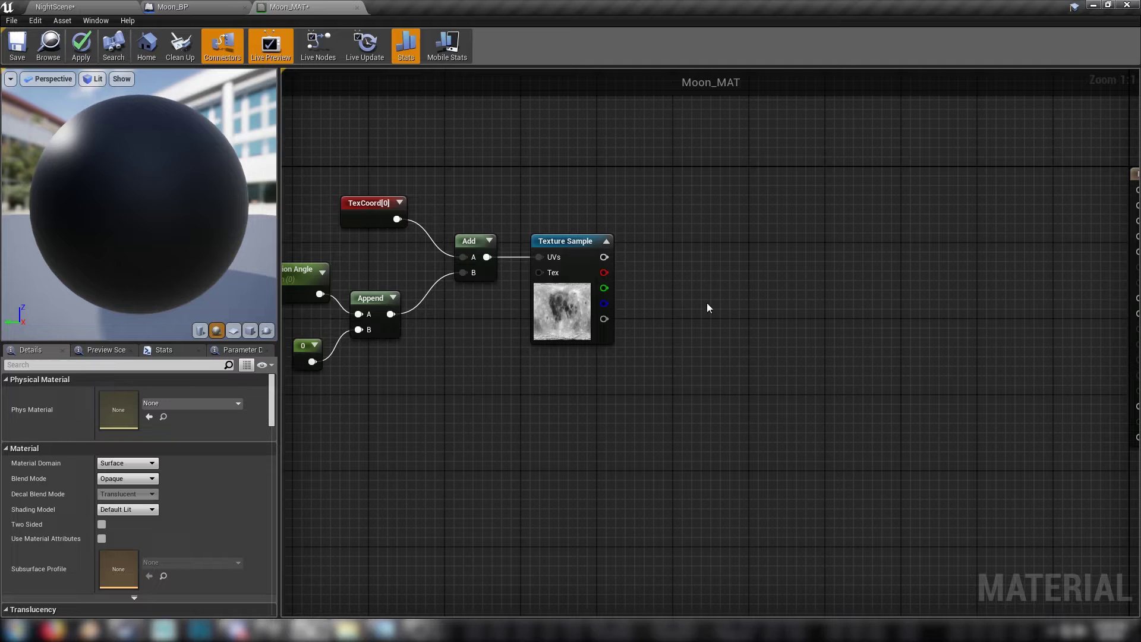
Feed the Texture Sample's RGB output into the A input of a new Multiply node.
{"action": "left_click_drag", "start_coordinate": [604, 257], "coordinate": [700, 329]}
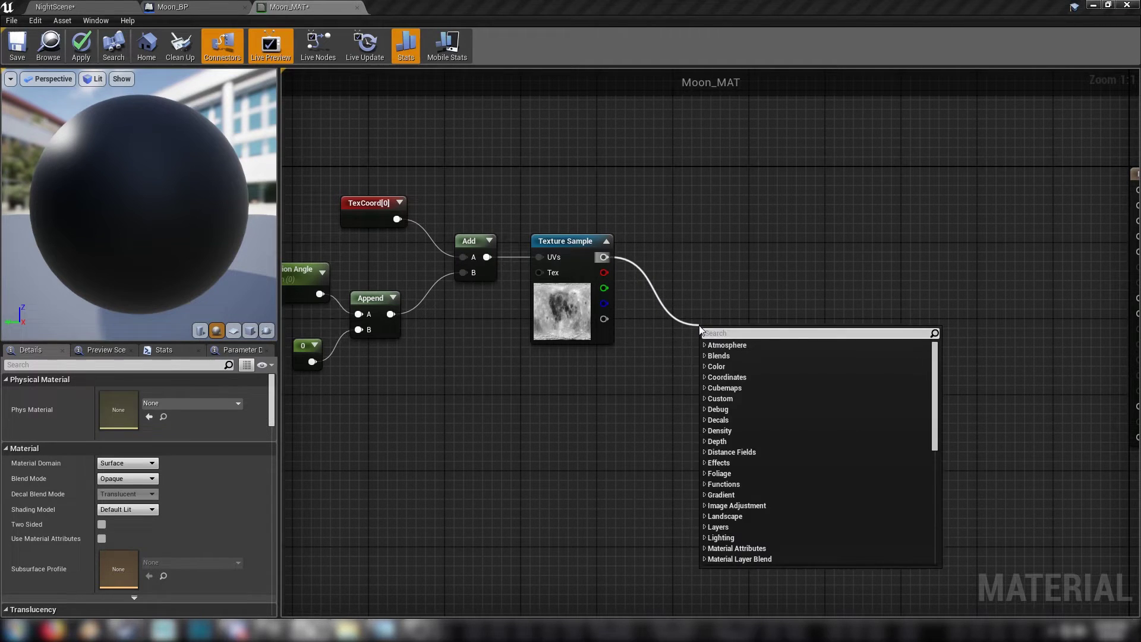
{"action": "type", "text": "mul"}
{"action": "left_click", "coordinate": [732, 409]}
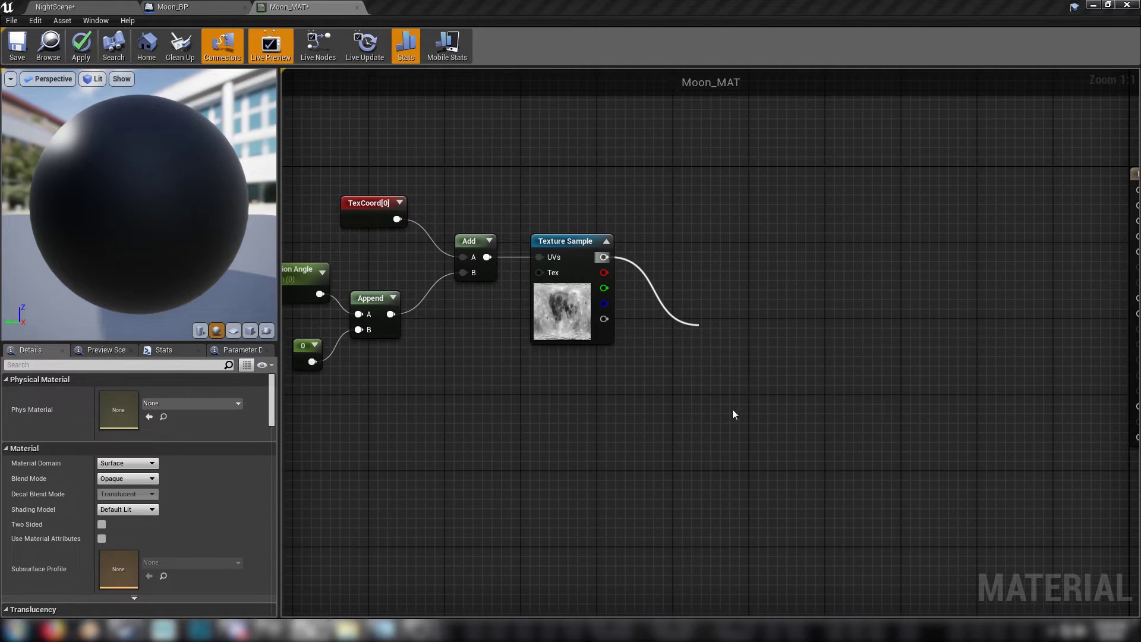
Add a Constant3Vector node below the Texture Sample and set its R, G and B values to 1.
{"action": "left_click", "coordinate": [611, 420]}
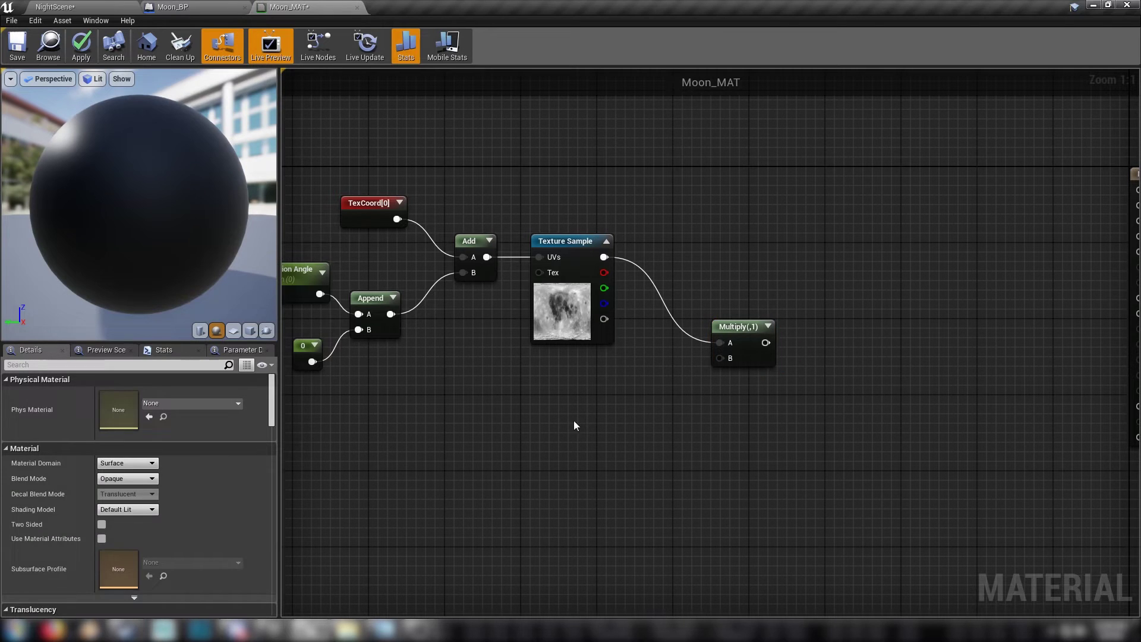
{"action": "key", "text": "3"}
{"action": "left_click", "coordinate": [567, 396]}
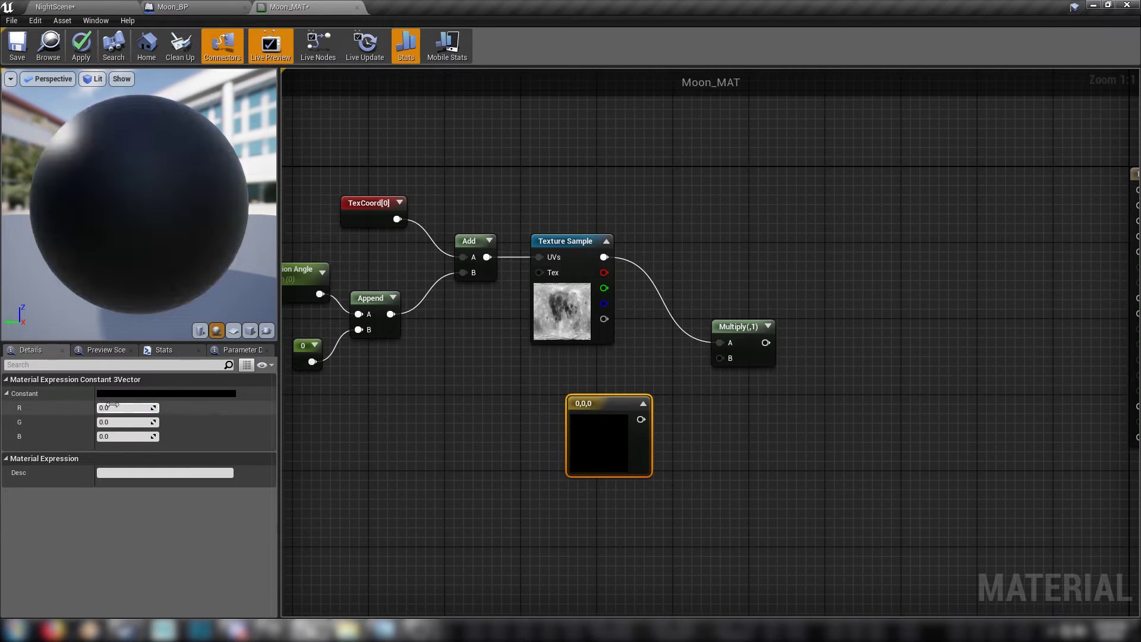
{"action": "left_click", "coordinate": [109, 407]}
{"action": "type", "text": "1"}
{"action": "key", "text": "Tab"}
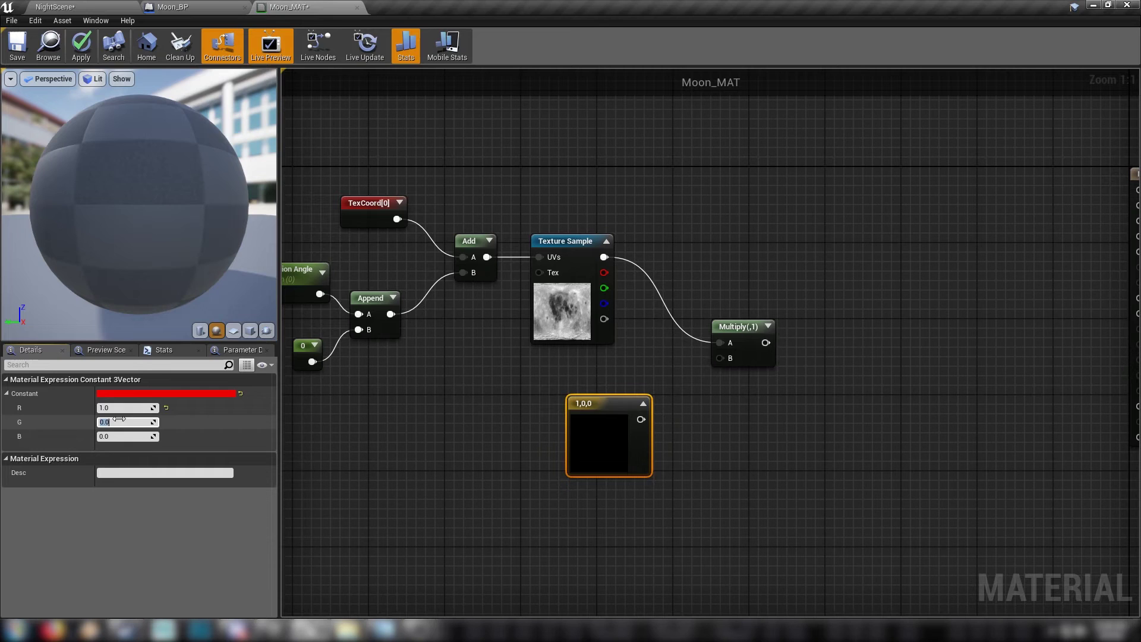
{"action": "type", "text": "1"}
{"action": "key", "text": "Tab"}
{"action": "type", "text": "1"}
{"action": "key", "text": "Return"}
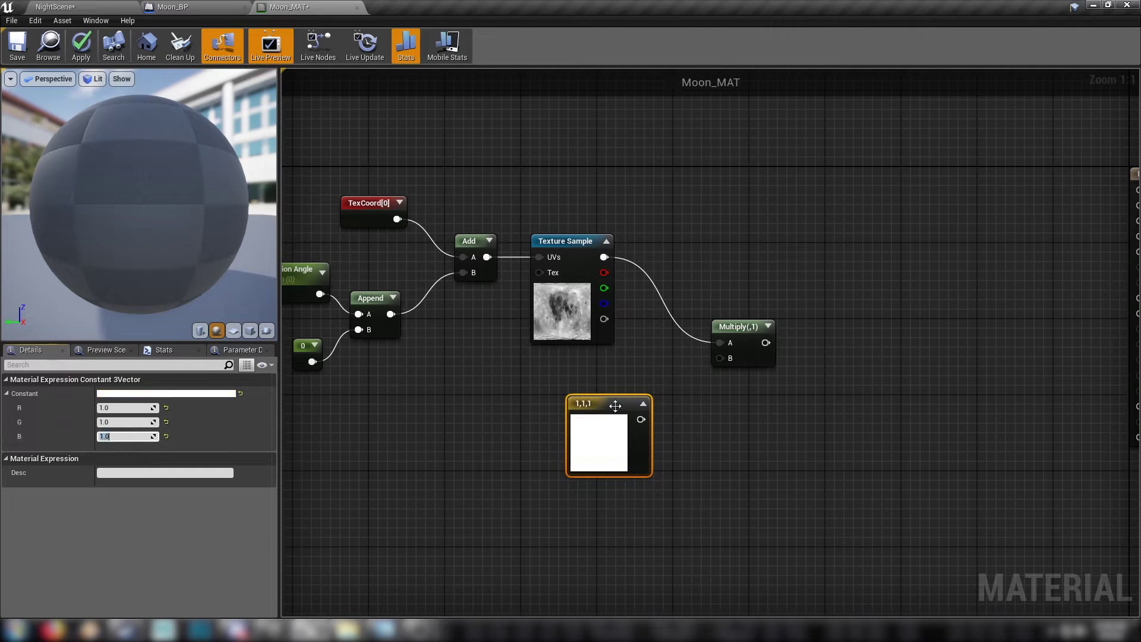
Shift the white vector constant slightly and feed its output into the A input of a second new Multiply node.
{"action": "left_click_drag", "start_coordinate": [601, 403], "coordinate": [657, 438]}
{"action": "type", "text": "mul"}
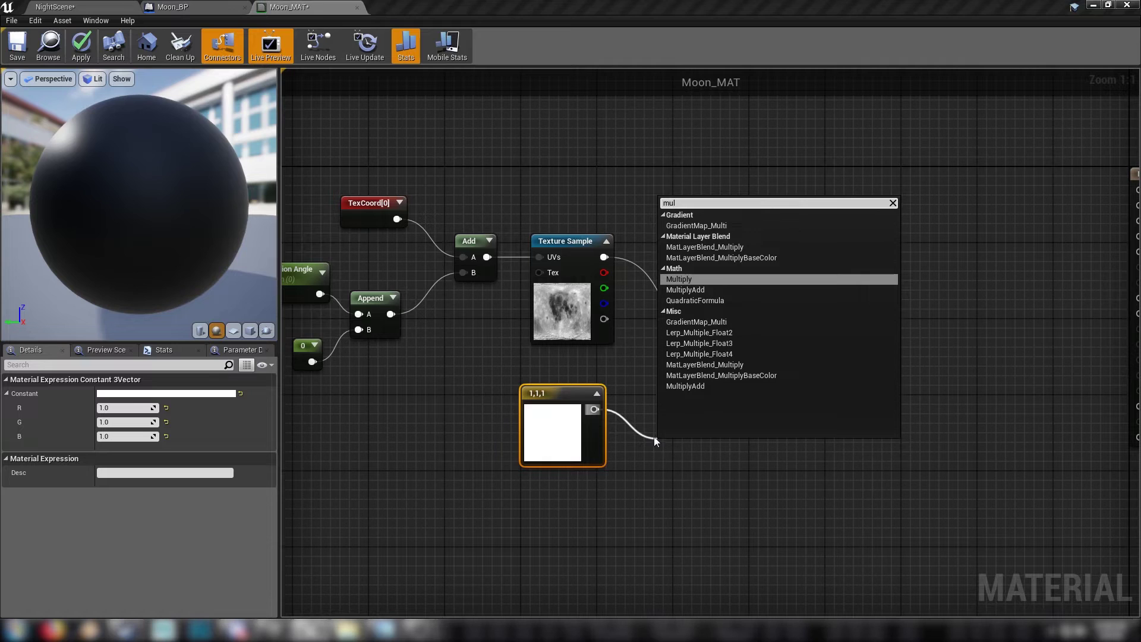
{"action": "key", "text": "Return"}
Add a scalar parameter named Glow Crank below the white vector constant and set its default value to 1.
{"action": "left_click", "coordinate": [619, 515]}
{"action": "key", "text": "s"}
{"action": "left_click", "coordinate": [555, 519]}
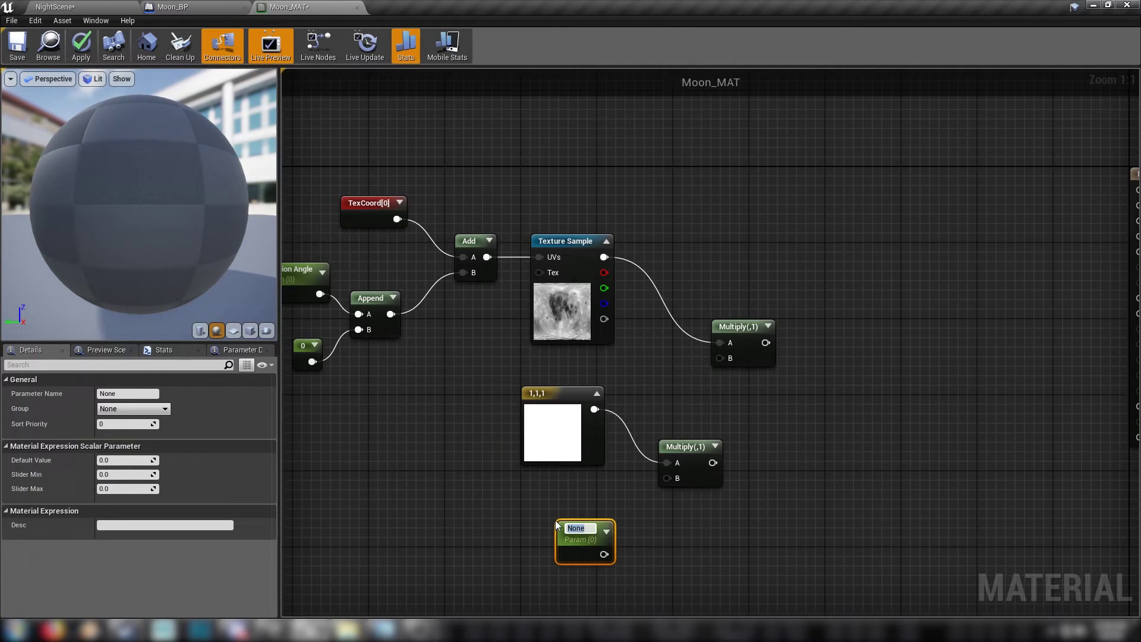
{"action": "type", "text": "Glow Crank"}
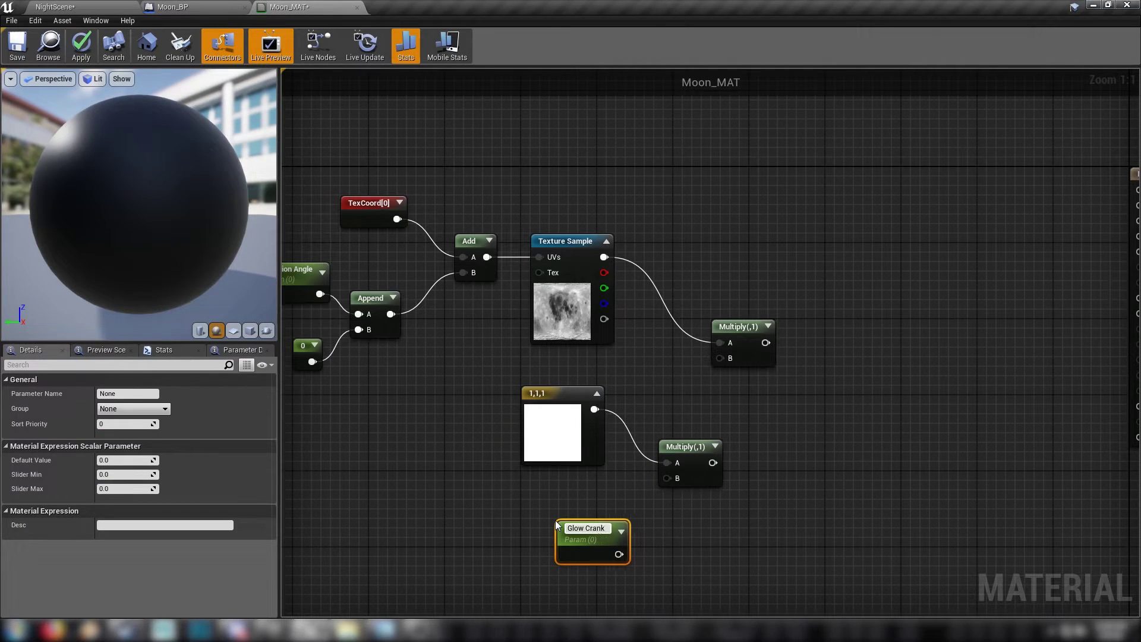
{"action": "key", "text": "Return"}
{"action": "left_click_drag", "start_coordinate": [598, 533], "coordinate": [580, 512]}
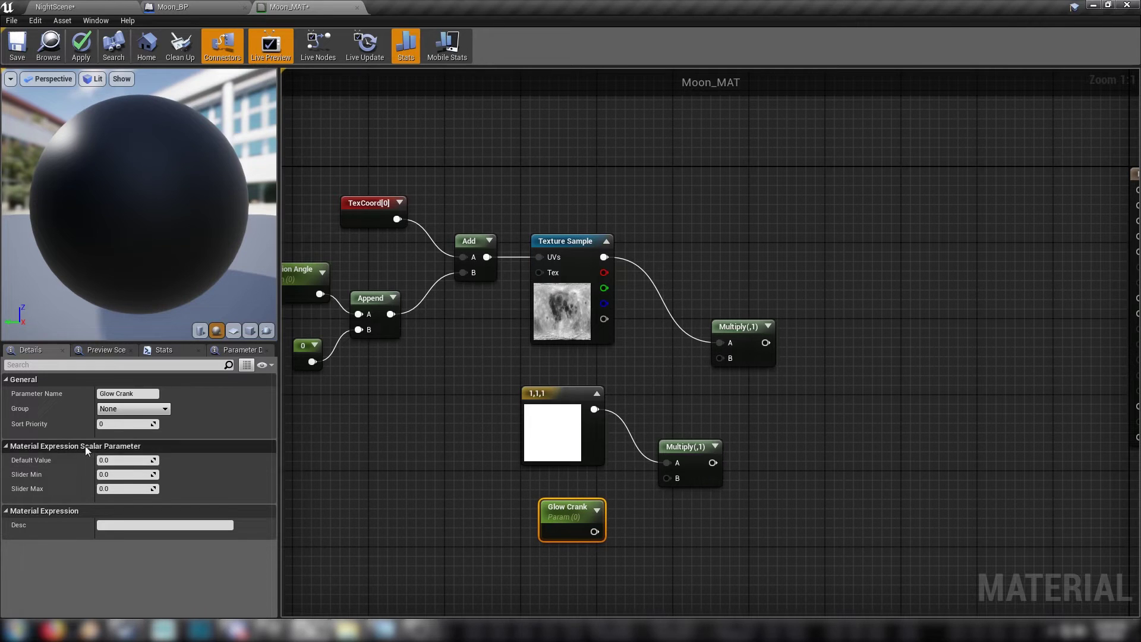
{"action": "left_click", "coordinate": [119, 460]}
{"action": "type", "text": "0."}
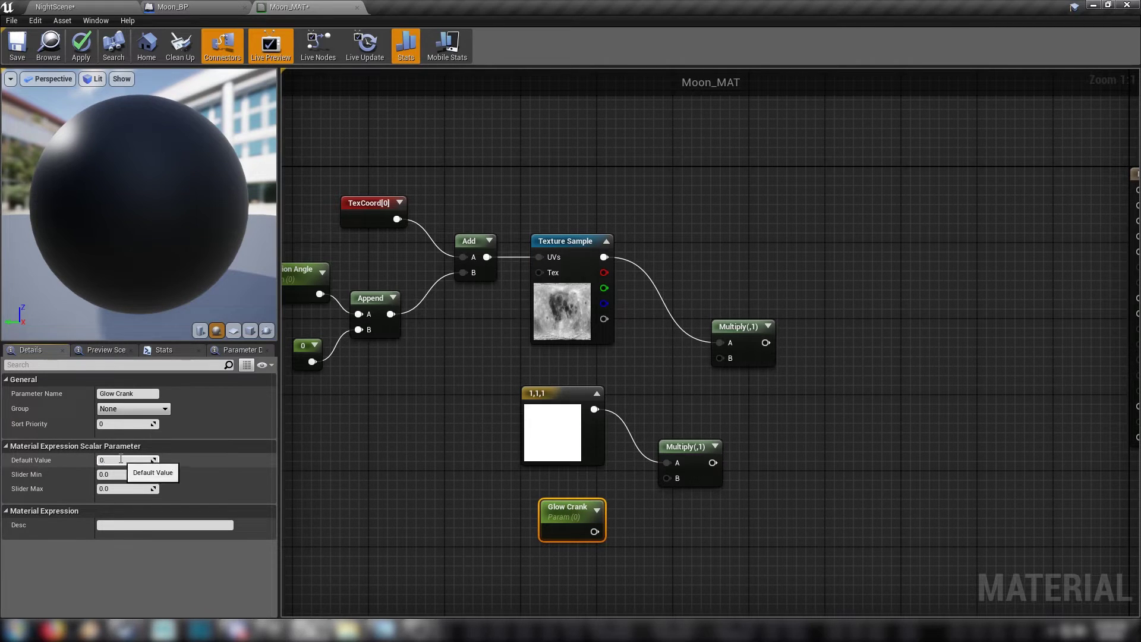
{"action": "key", "text": "Return"}
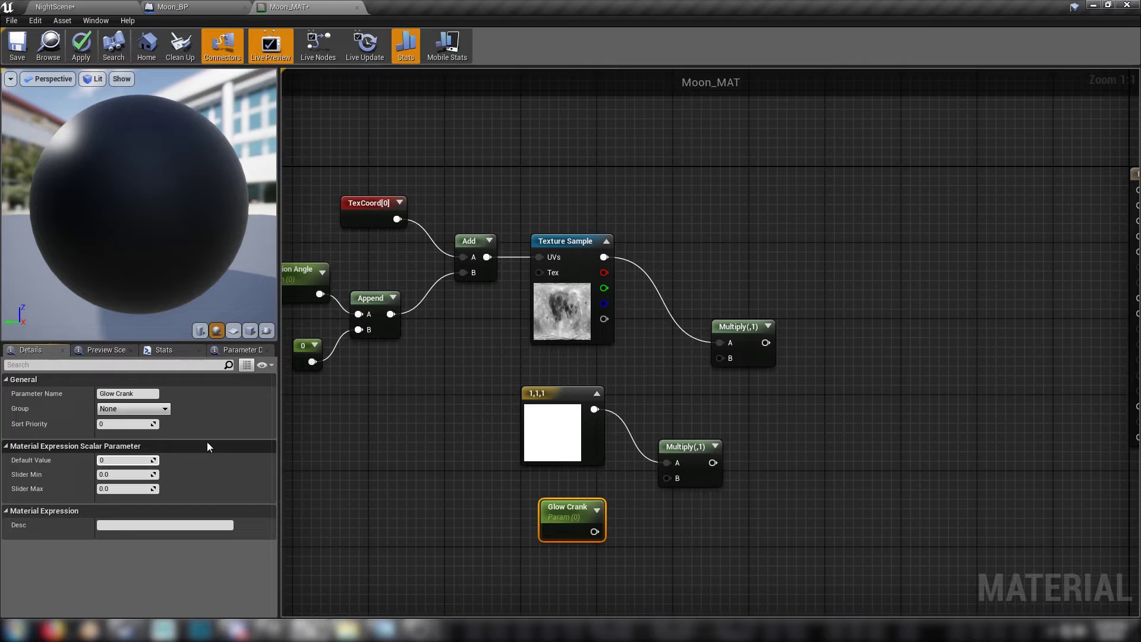
{"action": "type", "text": "1"}
{"action": "key", "text": "Return"}
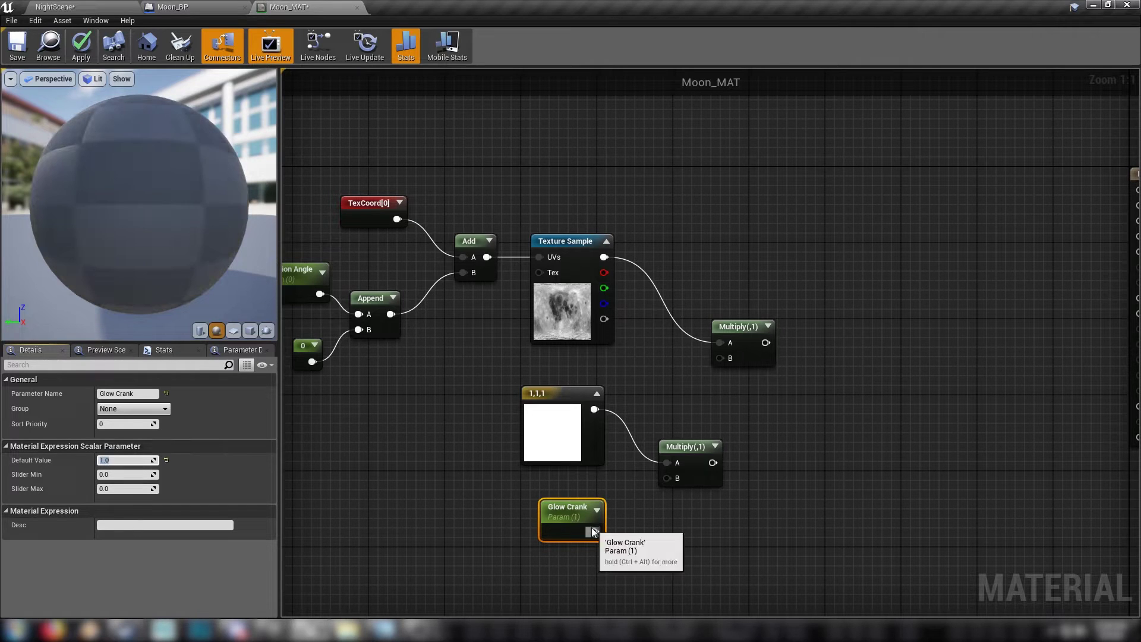
Wire Glow Crank into the lower Multiply's B, connect that Multiply to the upper one's B, and shift the lower node group closer in.
{"action": "left_click_drag", "start_coordinate": [594, 532], "coordinate": [721, 359]}
{"action": "left_click_drag", "start_coordinate": [454, 404], "coordinate": [693, 495]}
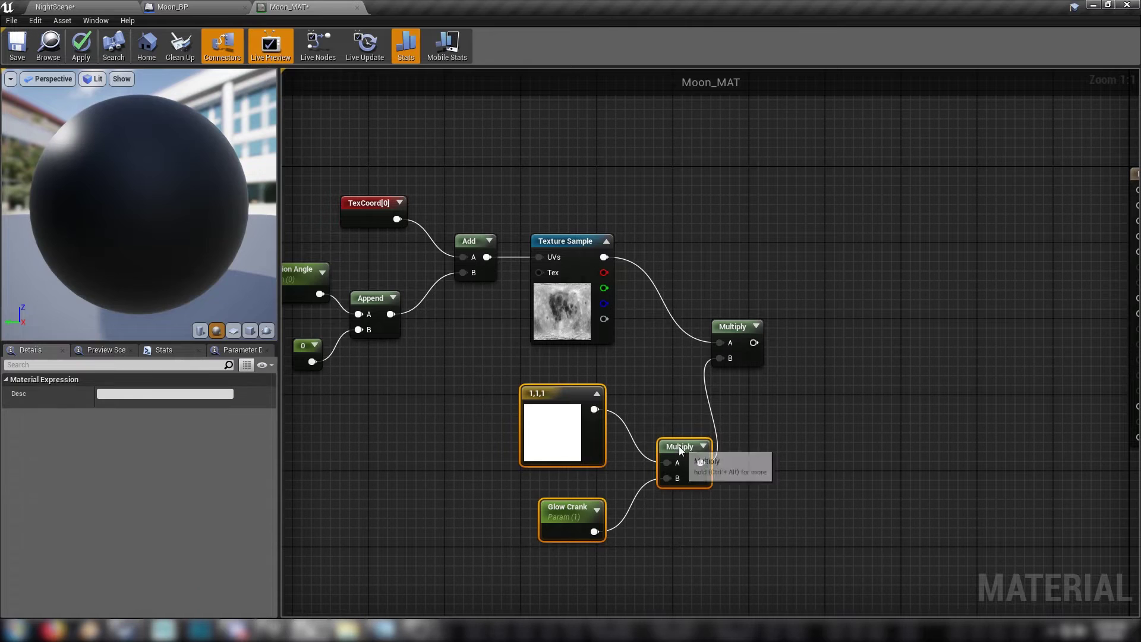
{"action": "left_click_drag", "start_coordinate": [679, 446], "coordinate": [627, 441]}
{"action": "left_click", "coordinate": [789, 465]}
{"action": "right_click_drag", "start_coordinate": [789, 465], "coordinate": [614, 459]}
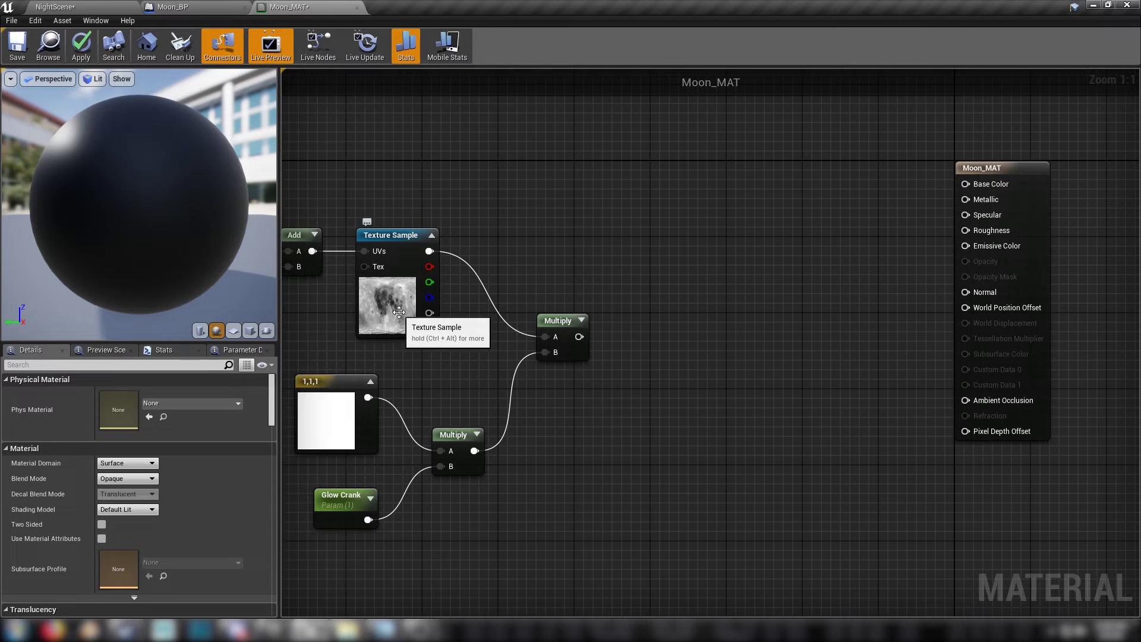
Feed the upper Multiply's output into the main input of a new Clamp node.
{"action": "right_click_drag", "start_coordinate": [538, 293], "coordinate": [487, 285]}
{"action": "left_click_drag", "start_coordinate": [580, 335], "coordinate": [663, 315]}
{"action": "type", "text": "clamp"}
{"action": "key", "text": "Return"}
Add a constant with value 1, connect it to the Clamp's Max input and tuck it closer beneath the Clamp.
{"action": "left_click", "coordinate": [596, 413]}
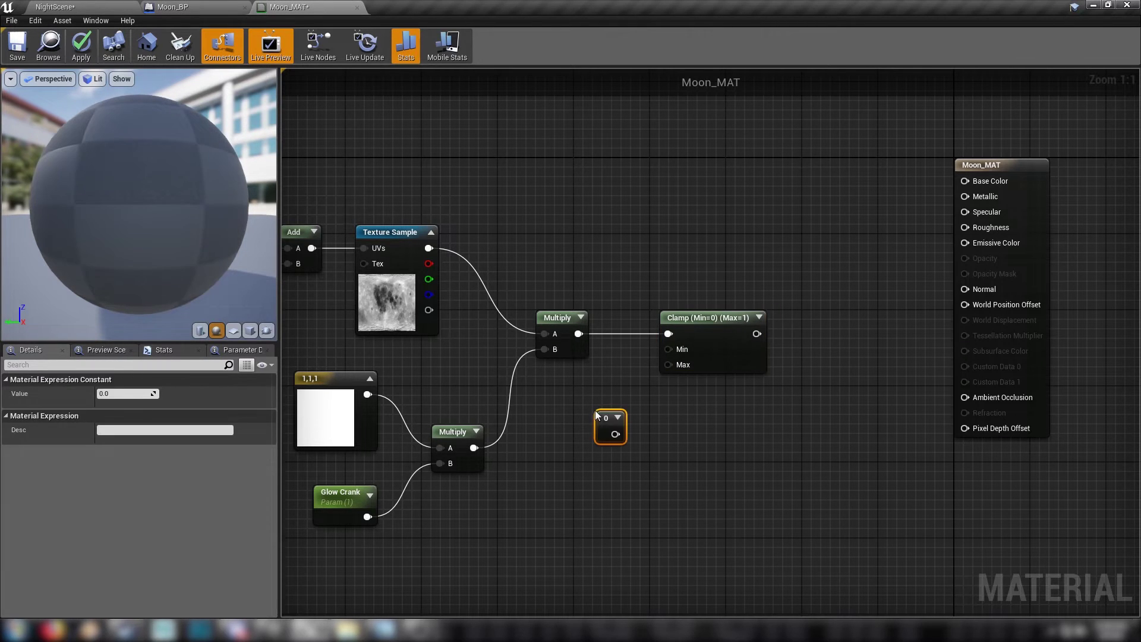
{"action": "left_click", "coordinate": [127, 393]}
{"action": "type", "text": "1"}
{"action": "key", "text": "Return"}
{"action": "left_click_drag", "start_coordinate": [613, 434], "coordinate": [682, 365]}
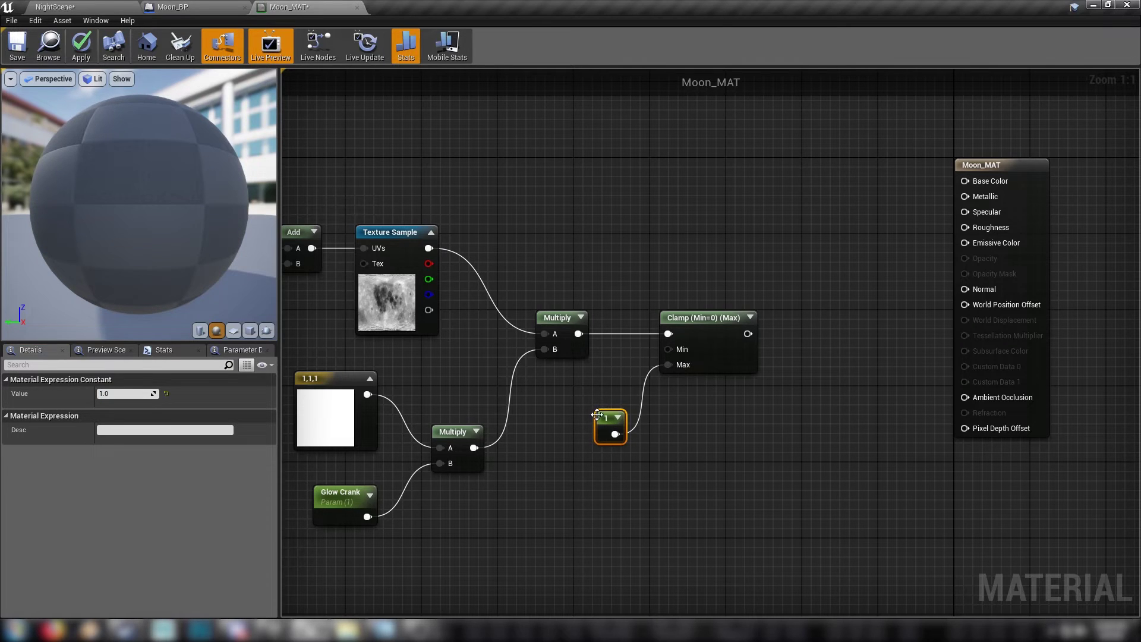
{"action": "left_click_drag", "start_coordinate": [607, 416], "coordinate": [602, 399]}
Add a scalar parameter named Image Saturation above the Clamp node and set its default value to 0.03.
{"action": "left_click", "coordinate": [573, 246]}
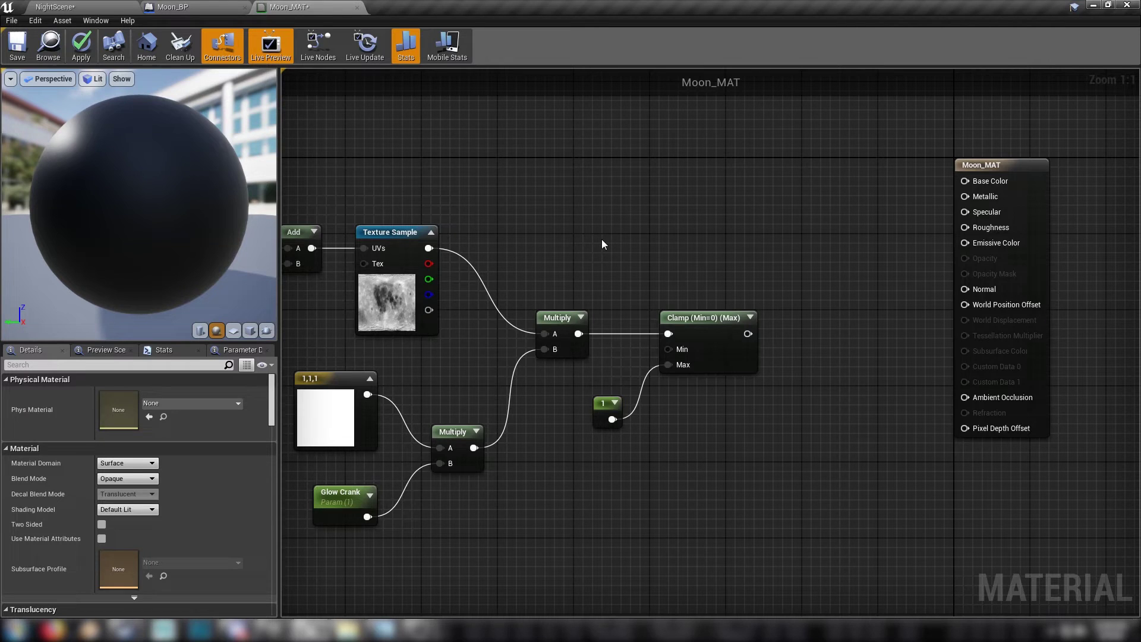
{"action": "left_click", "coordinate": [602, 241]}
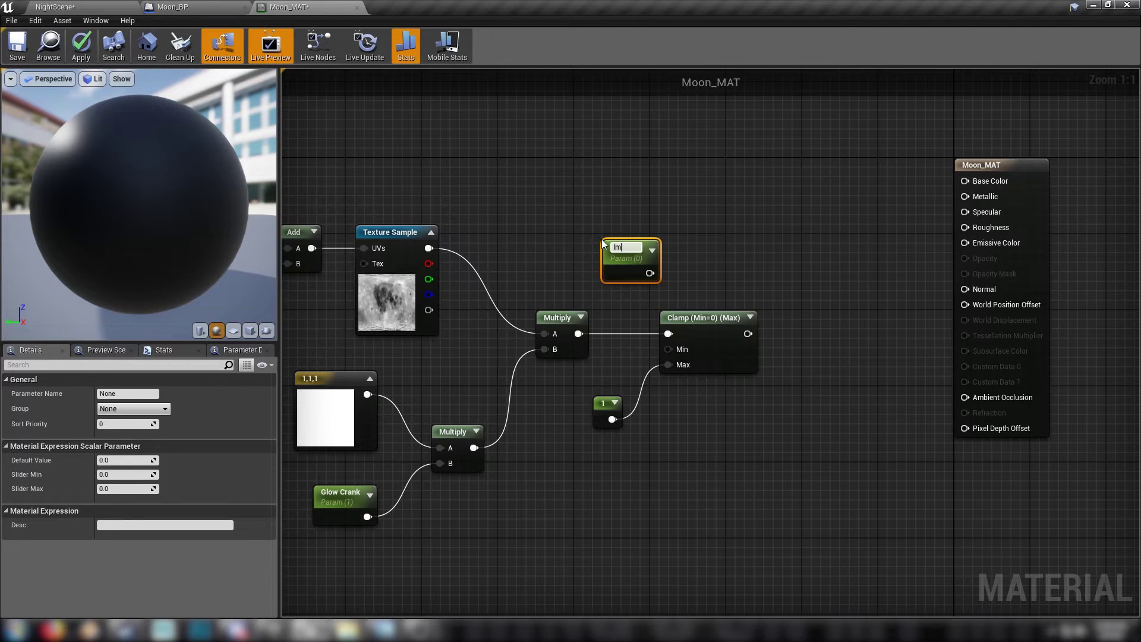
{"action": "type", "text": "Image Saturat"}
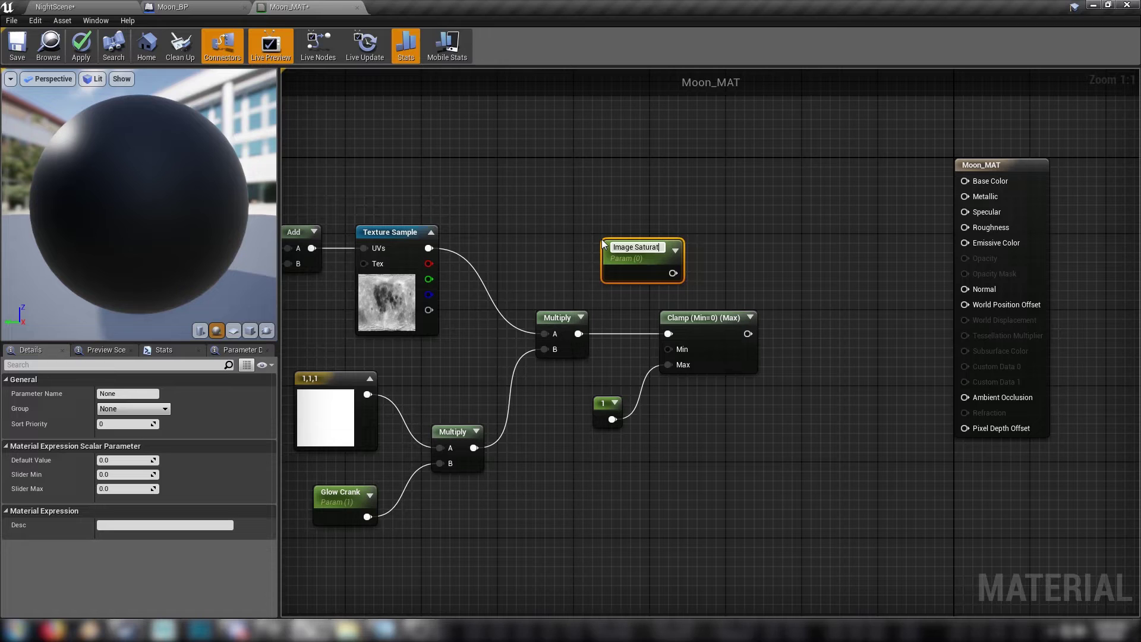
{"action": "type", "text": "io"}
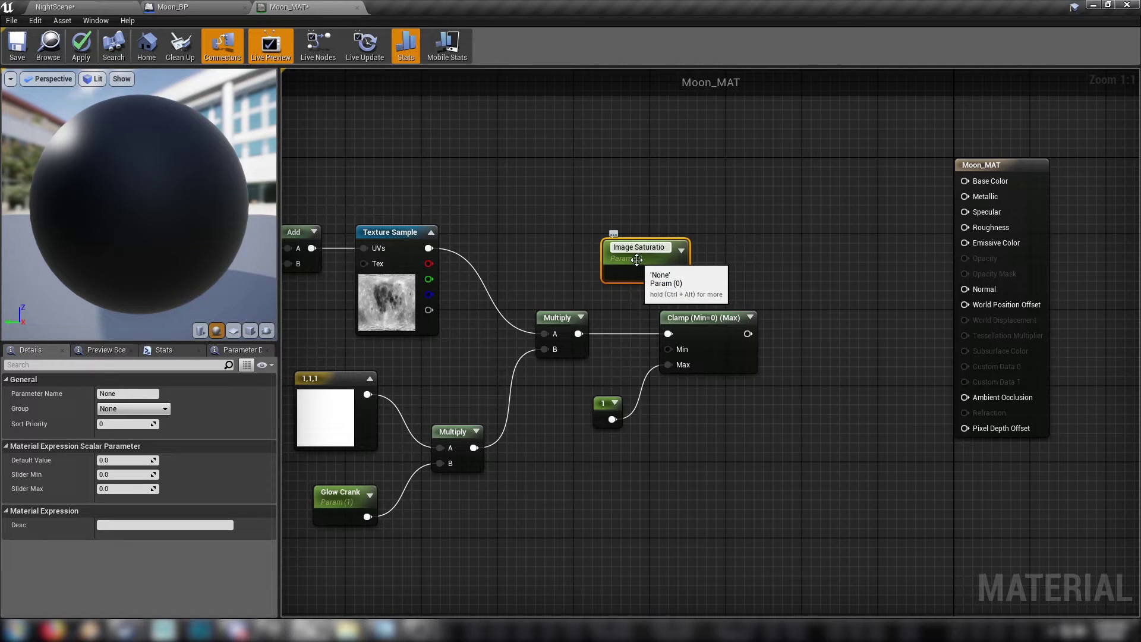
{"action": "type", "text": "n"}
{"action": "key", "text": "Return"}
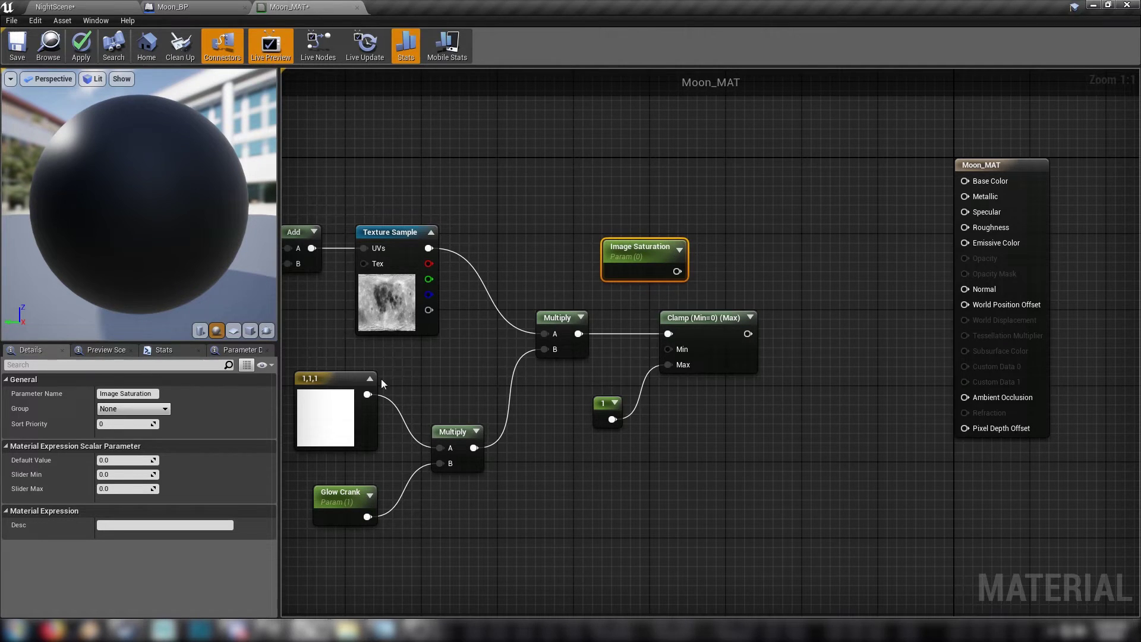
{"action": "left_click", "coordinate": [129, 461]}
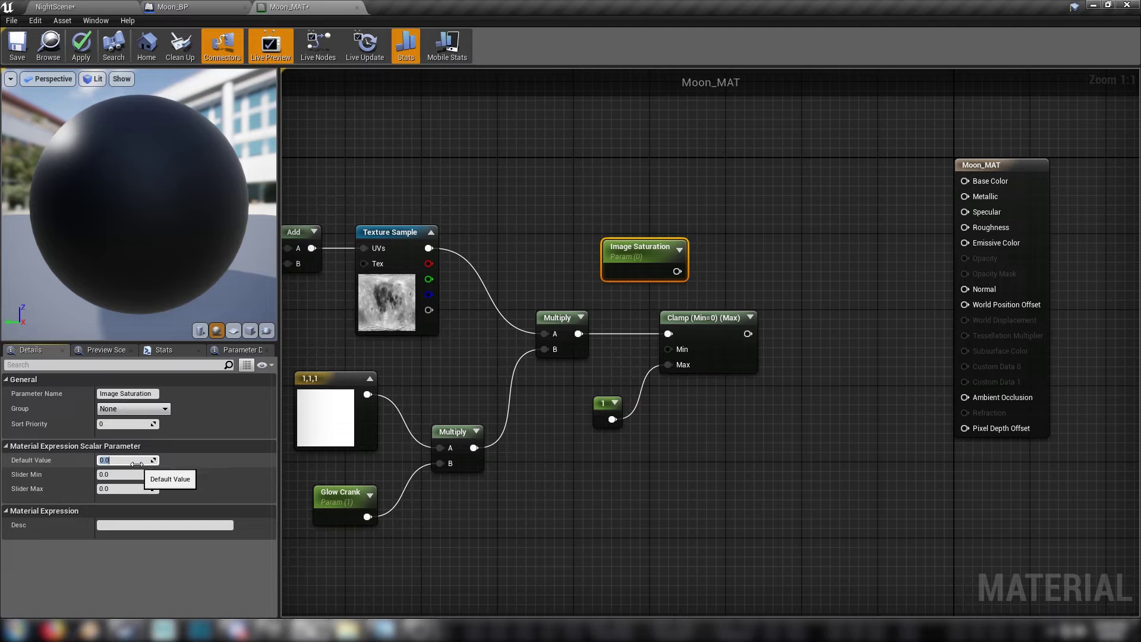
{"action": "type", "text": "3"}
{"action": "key", "text": "Return"}
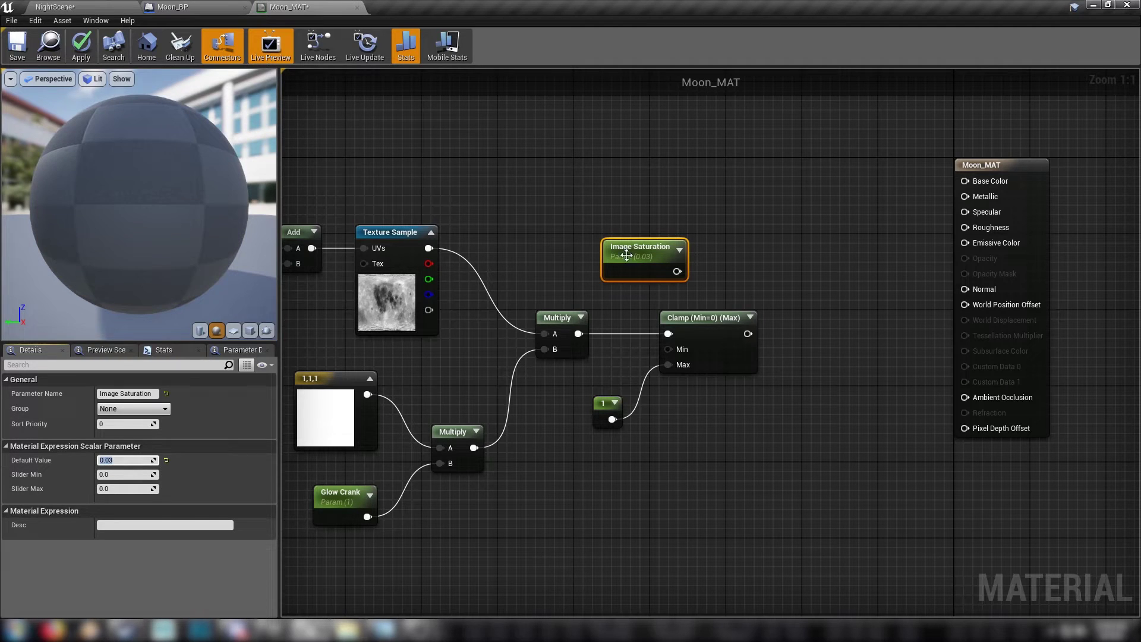
Connect Image Saturation to the Clamp's Min input and place the parameter just above the Multiply node.
{"action": "left_click_drag", "start_coordinate": [677, 271], "coordinate": [668, 349]}
{"action": "left_click_drag", "start_coordinate": [638, 238], "coordinate": [591, 252]}
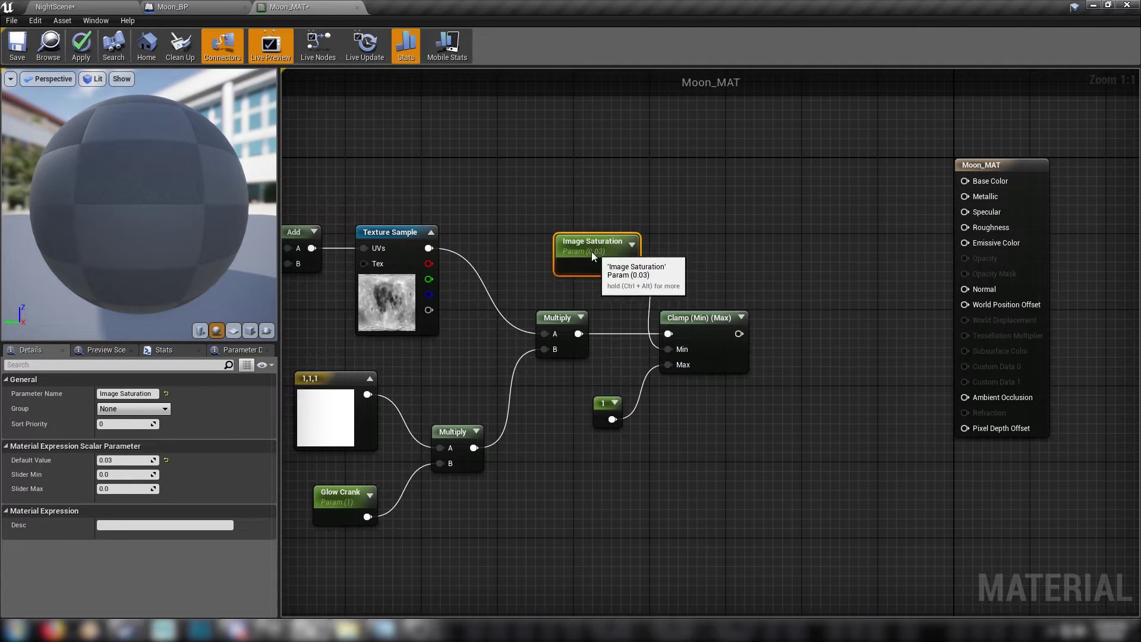
{"action": "left_click", "coordinate": [712, 300]}
Move the whole texture node network farther away from the Moon_MAT output node to make room for more nodes.
{"action": "right_click_drag", "start_coordinate": [711, 280], "coordinate": [811, 265]}
{"action": "scroll", "coordinate": [869, 264], "scroll_direction": "down", "scroll_amount": 2}
{"action": "left_click_drag", "start_coordinate": [364, 178], "coordinate": [888, 481]}
{"action": "left_click_drag", "start_coordinate": [859, 318], "coordinate": [667, 253]}
{"action": "left_click", "coordinate": [817, 291]}
{"action": "right_click_drag", "start_coordinate": [739, 264], "coordinate": [665, 309]}
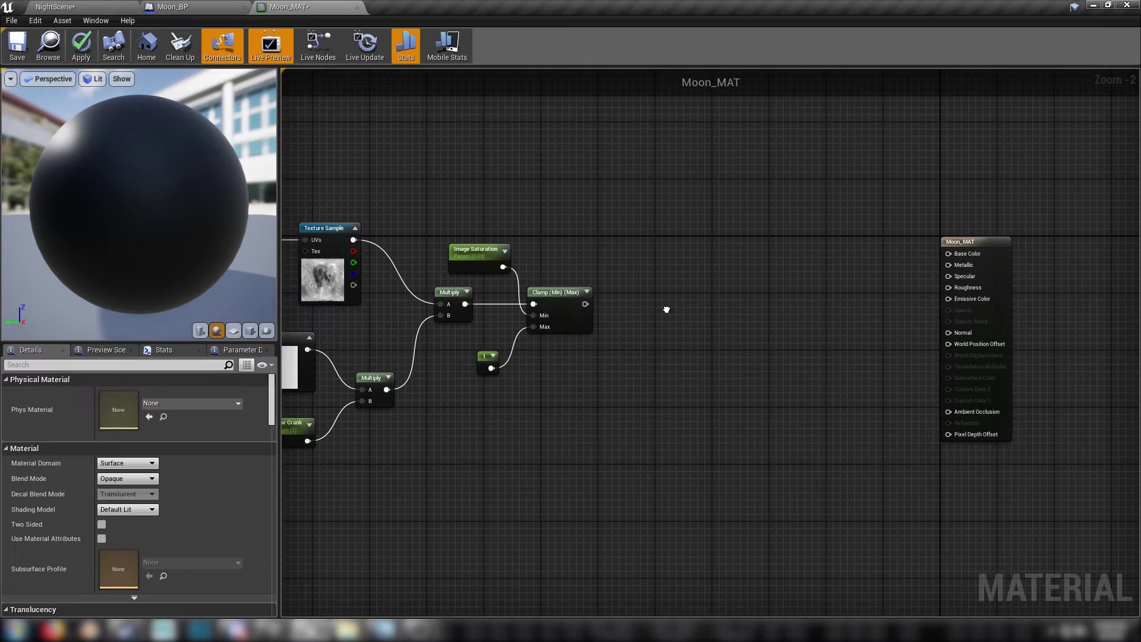
{"action": "scroll", "coordinate": [662, 309], "scroll_direction": "up", "scroll_amount": 2}
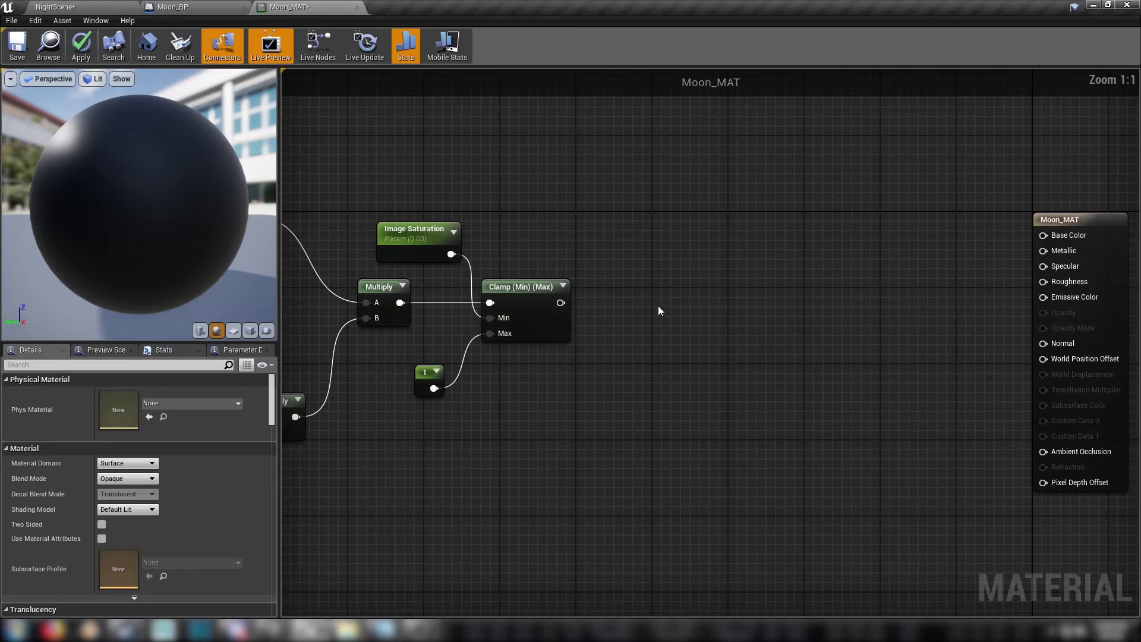
Add a Lerp node between the Clamp and the material output and wire the Clamp's output into its B input.
{"action": "left_click", "coordinate": [789, 303]}
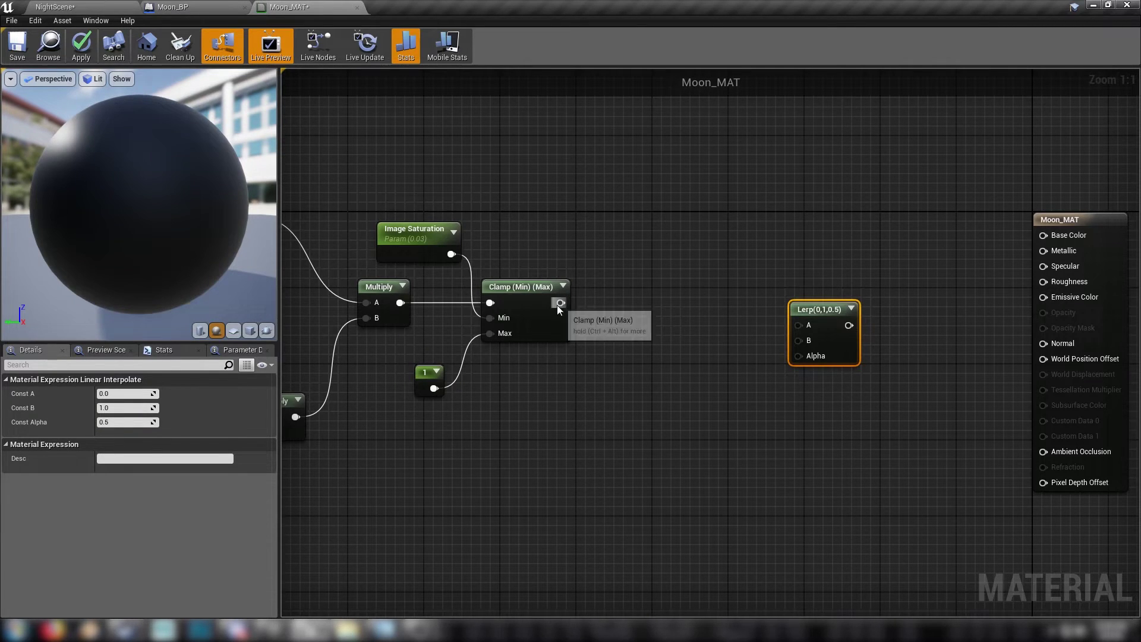
{"action": "left_click_drag", "start_coordinate": [560, 302], "coordinate": [799, 340]}
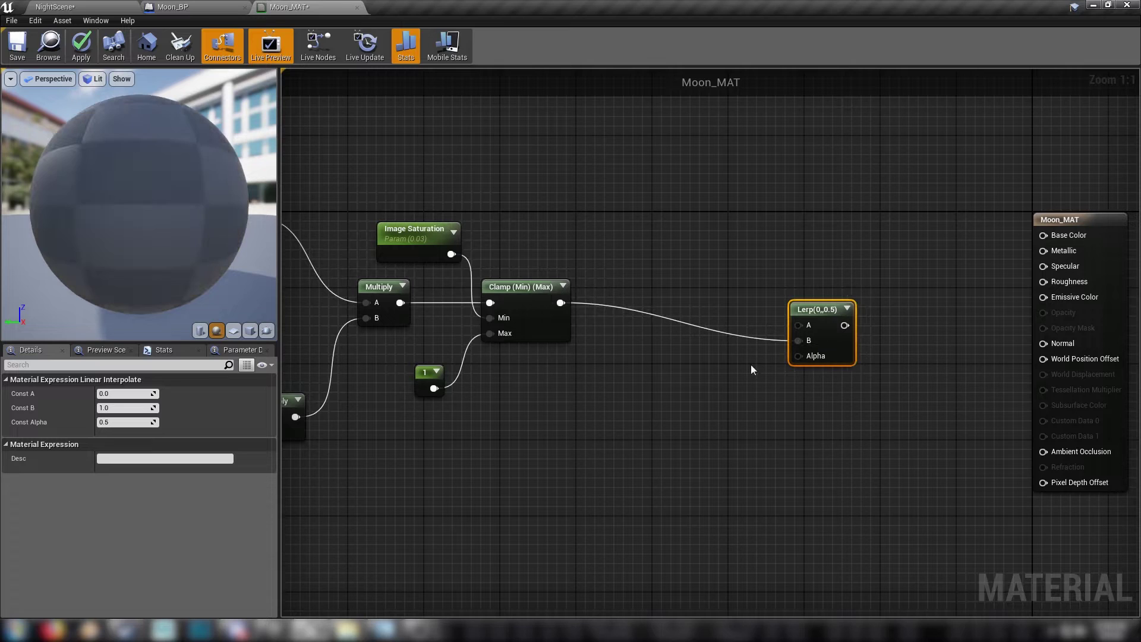
{"action": "left_click", "coordinate": [622, 380]}
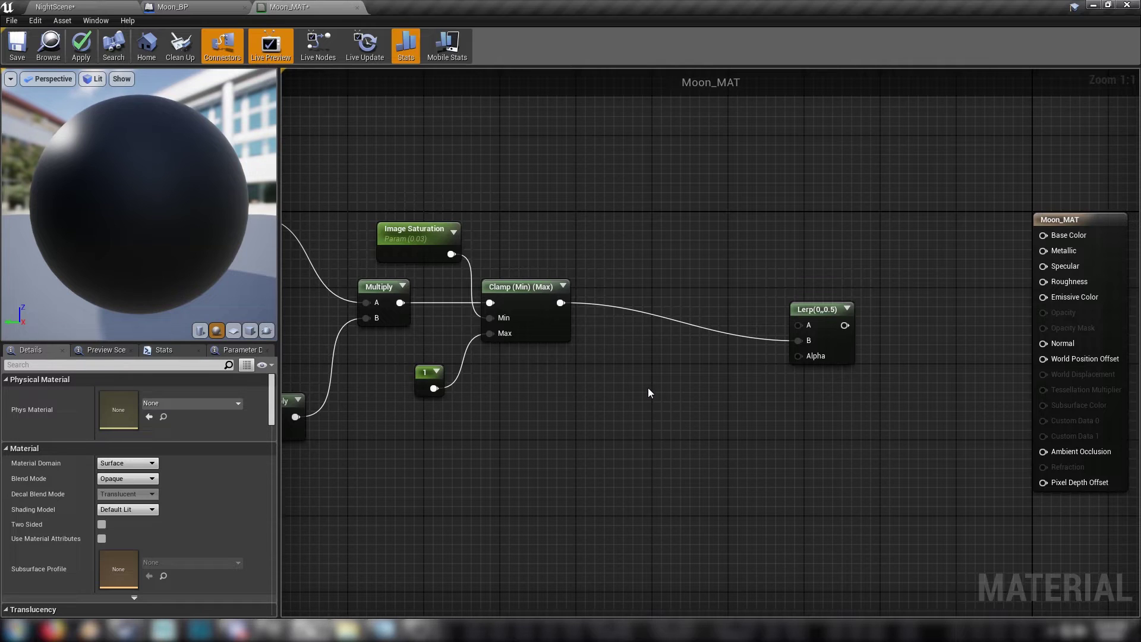
Add a Camera Vector node and a VertexNormalWS node in the empty area below the Clamp.
{"action": "right_click_drag", "start_coordinate": [600, 436], "coordinate": [634, 406]}
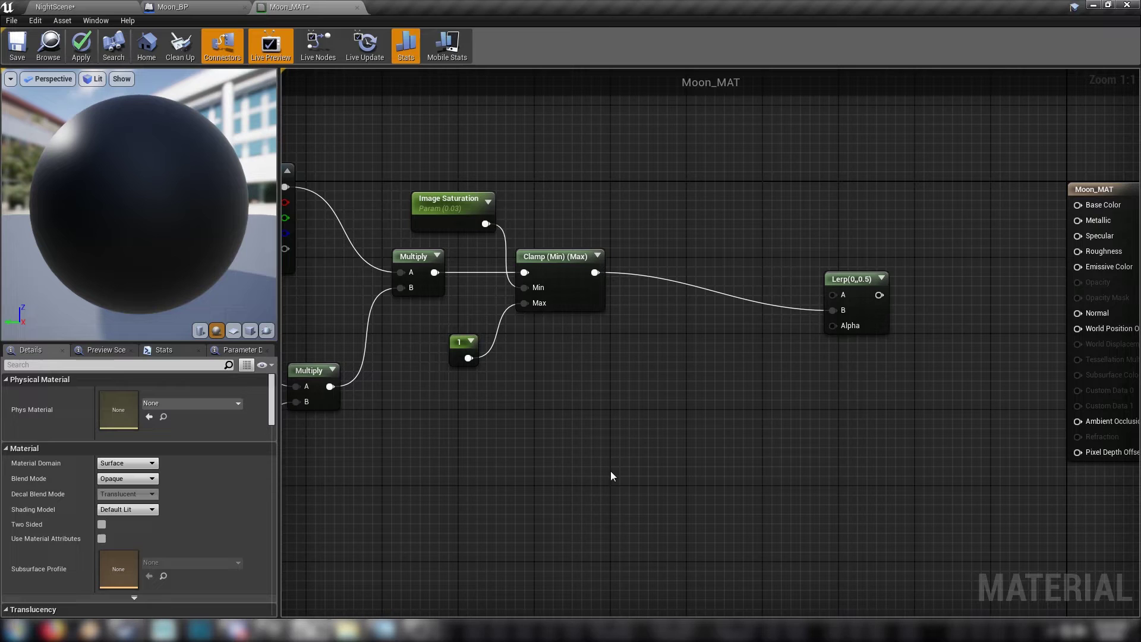
{"action": "right_click", "coordinate": [663, 386]}
{"action": "type", "text": "camera"}
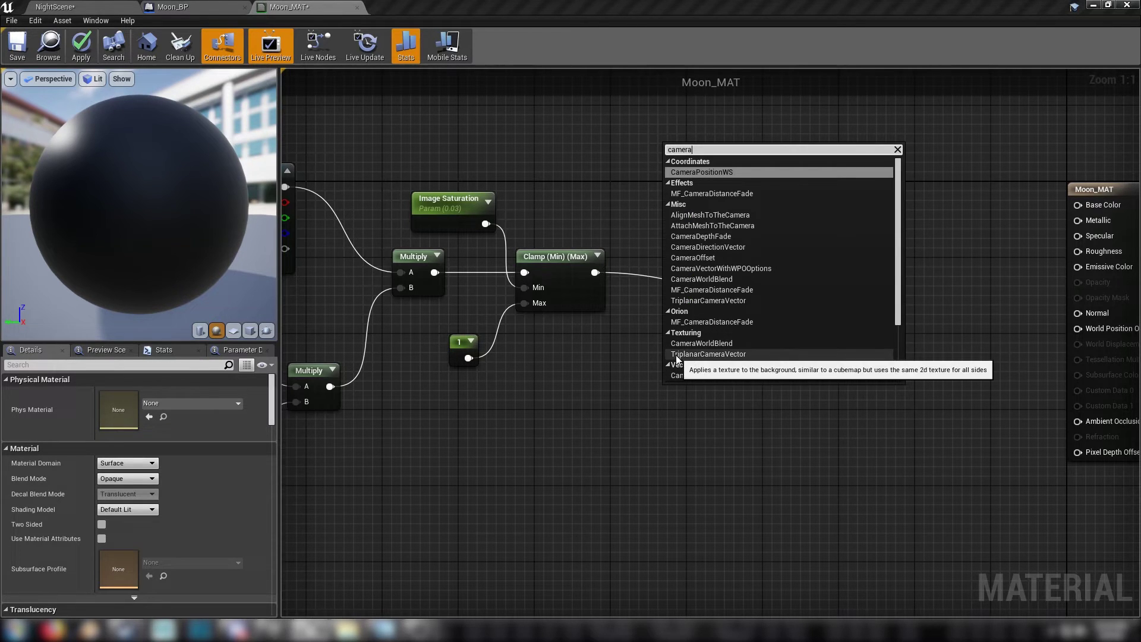
{"action": "type", "text": " ve"}
{"action": "left_click", "coordinate": [690, 268]}
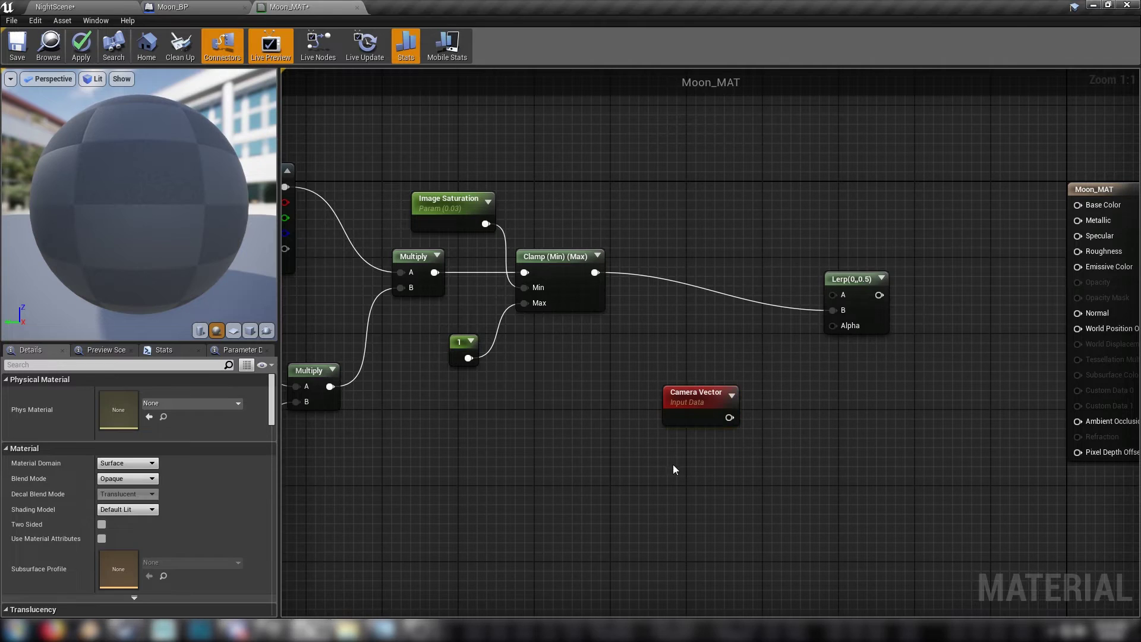
{"action": "right_click", "coordinate": [675, 463]}
{"action": "type", "text": "vertex"}
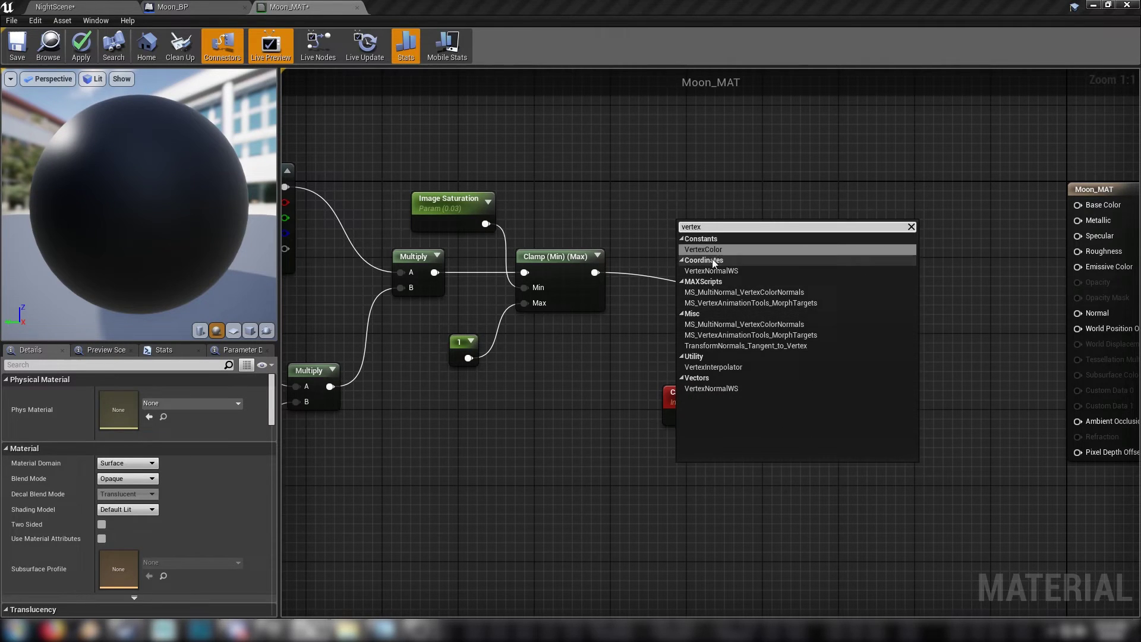
{"action": "left_click", "coordinate": [731, 270]}
Stack Camera Vector above VertexNormalWS and feed them into the A and B inputs of a new Dot node placed beside them.
{"action": "left_click_drag", "start_coordinate": [708, 472], "coordinate": [681, 458]}
{"action": "left_click_drag", "start_coordinate": [602, 359], "coordinate": [557, 491]}
{"action": "left_click_drag", "start_coordinate": [643, 476], "coordinate": [650, 476]}
{"action": "left_click_drag", "start_coordinate": [596, 437], "coordinate": [590, 498]}
{"action": "type", "text": "dot"}
{"action": "key", "text": "Return"}
{"action": "left_click_drag", "start_coordinate": [694, 461], "coordinate": [646, 445]}
{"action": "right_click", "coordinate": [646, 445]}
{"action": "left_click", "coordinate": [669, 269]}
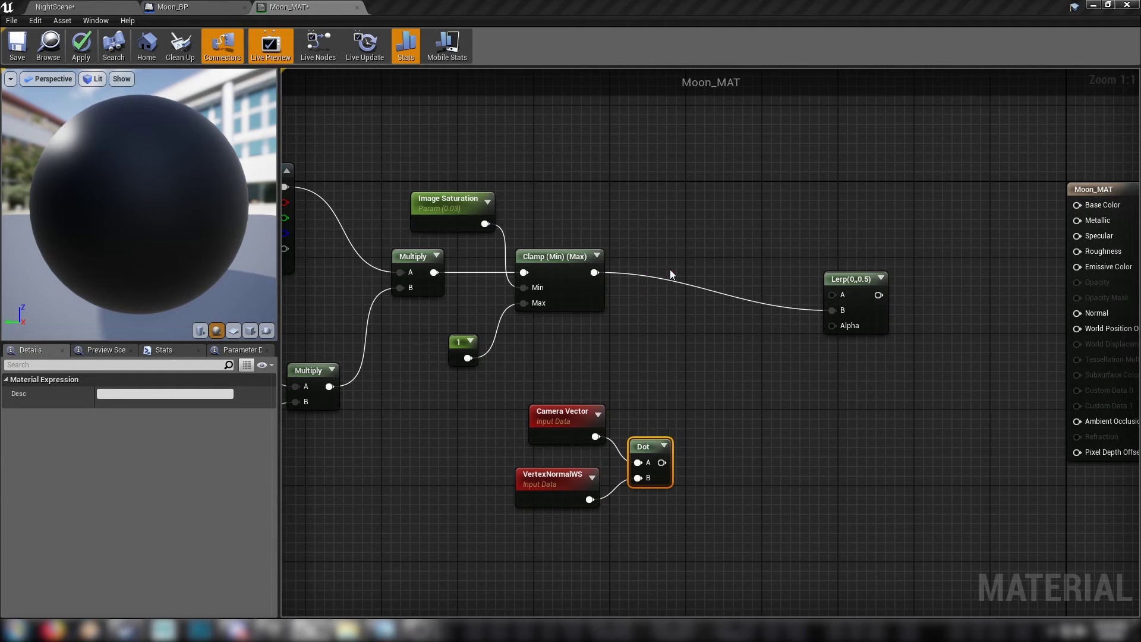
Inspect the Dot node's result on the preview sphere and stop previewing that node.
{"action": "left_click_drag", "start_coordinate": [139, 208], "coordinate": [205, 208]}
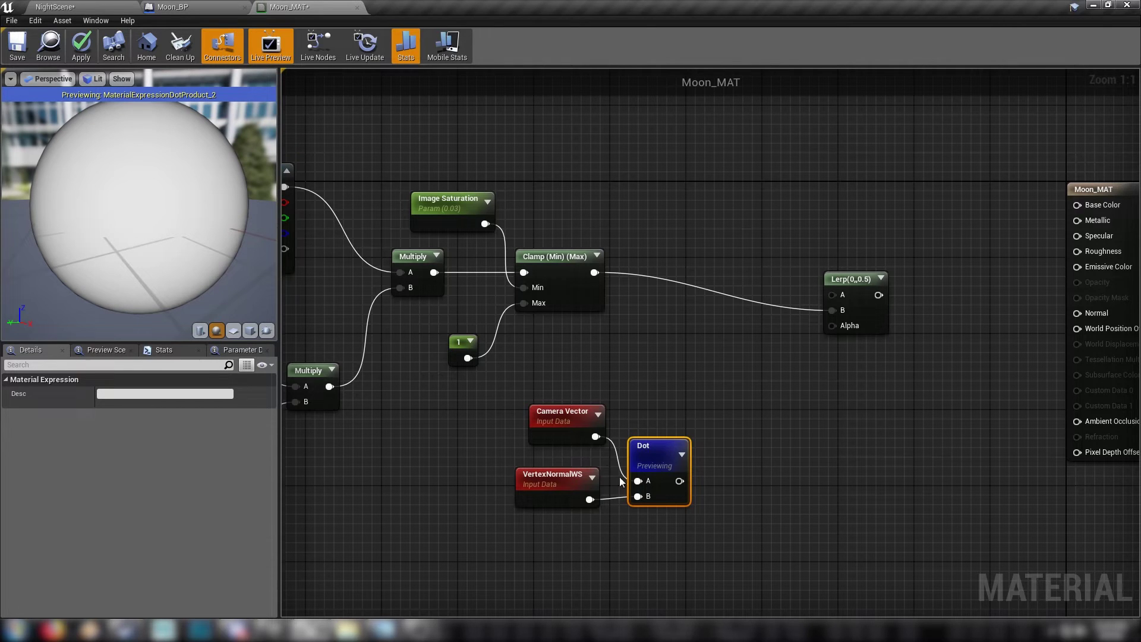
{"action": "right_click", "coordinate": [642, 446]}
{"action": "left_click", "coordinate": [694, 264]}
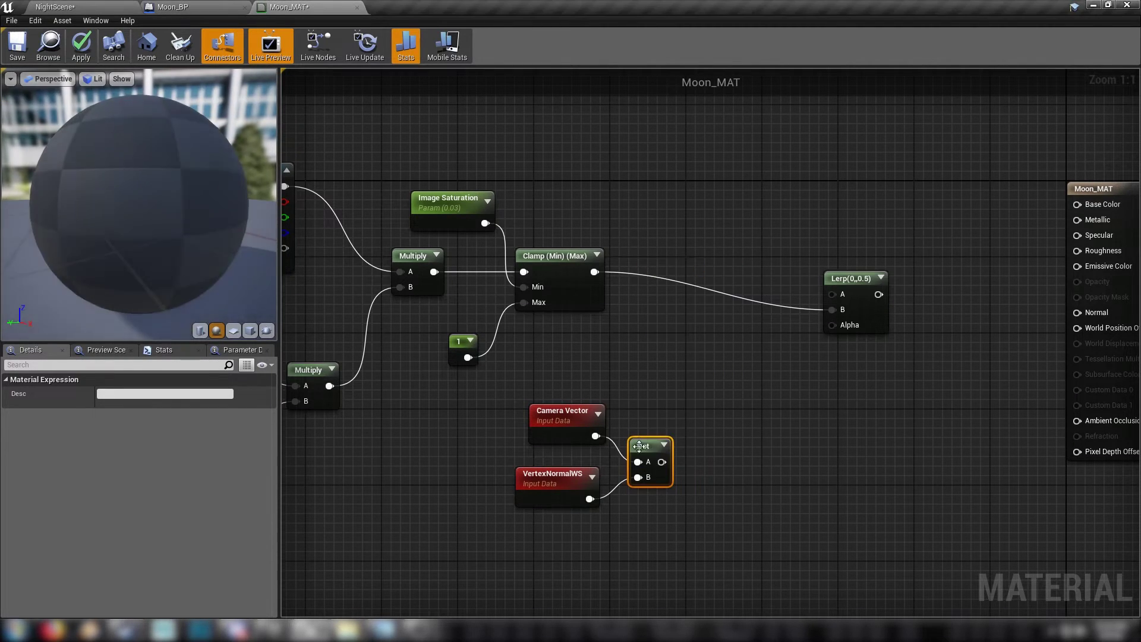
Add a Power node beside the Dot node and feed the Dot's output into its Base input.
{"action": "left_click", "coordinate": [706, 399]}
{"action": "left_click_drag", "start_coordinate": [661, 462], "coordinate": [777, 458]}
{"action": "type", "text": "powe"}
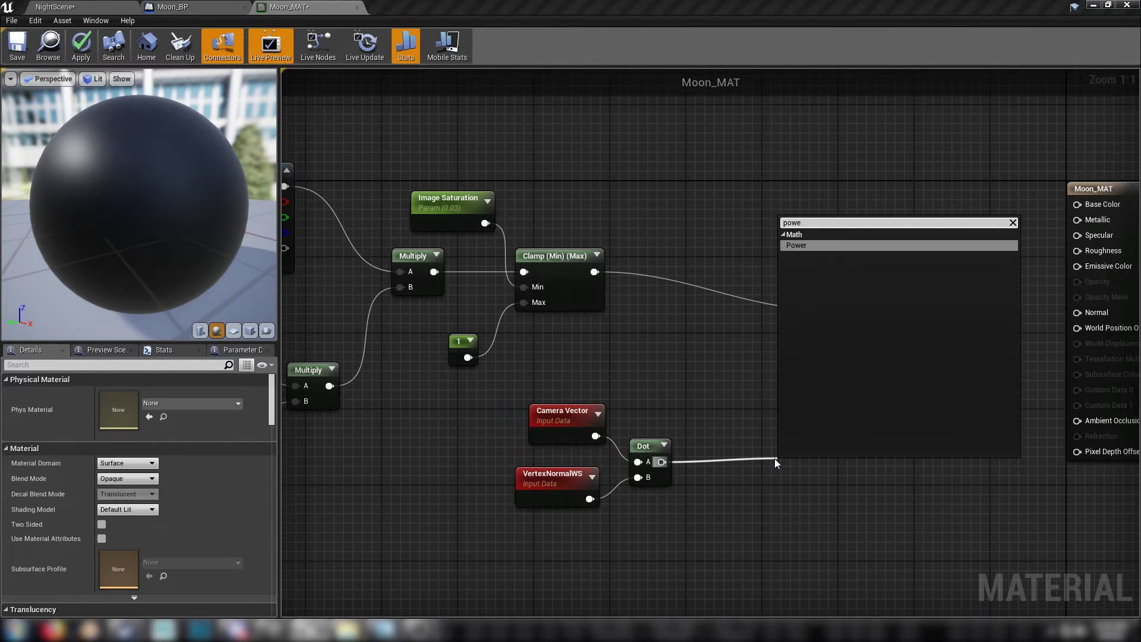
{"action": "key", "text": "Return"}
Create a scalar parameter named Edge Saturation below the Dot node and wire it into the Power node's Exp input.
{"action": "left_click", "coordinate": [679, 543]}
{"action": "left_click", "coordinate": [679, 543]}
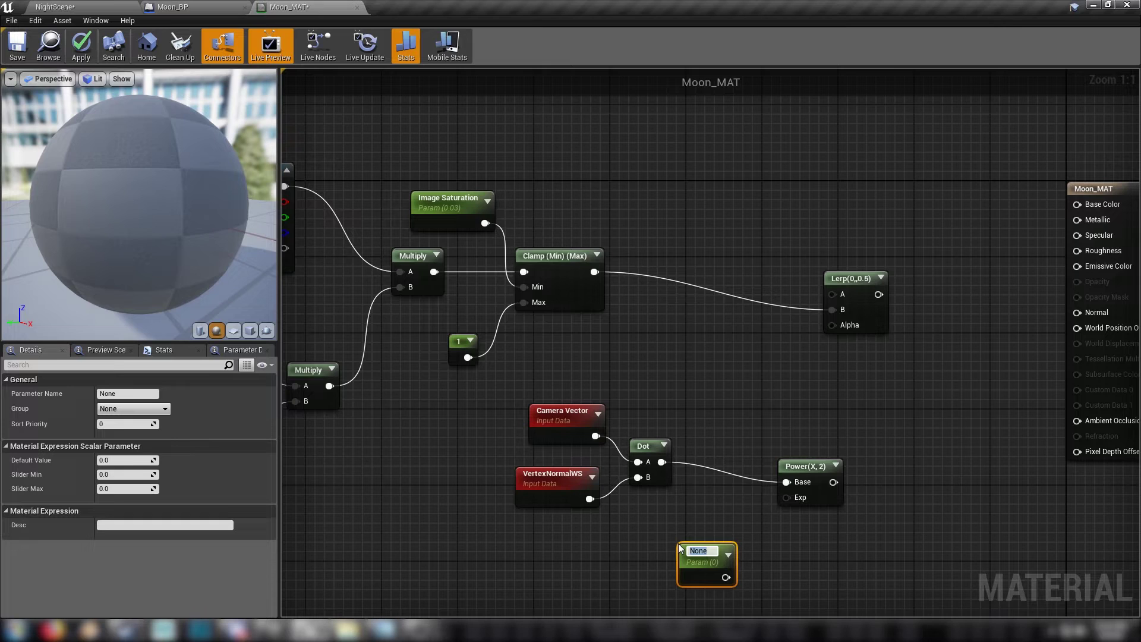
{"action": "type", "text": "Edge Saturati"}
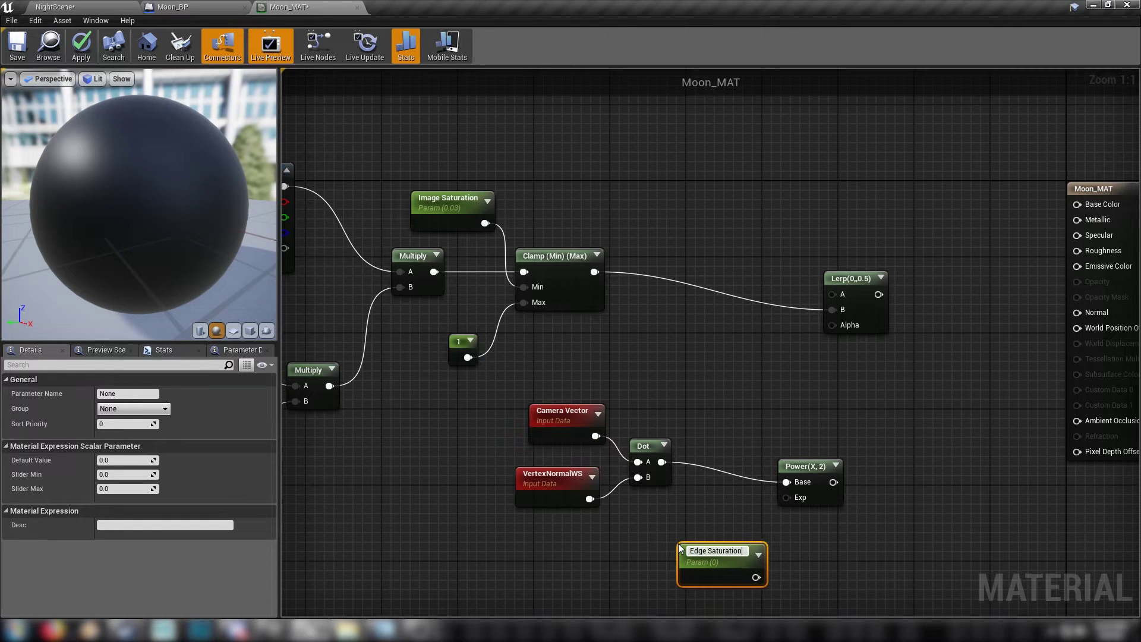
{"action": "key", "text": "Return"}
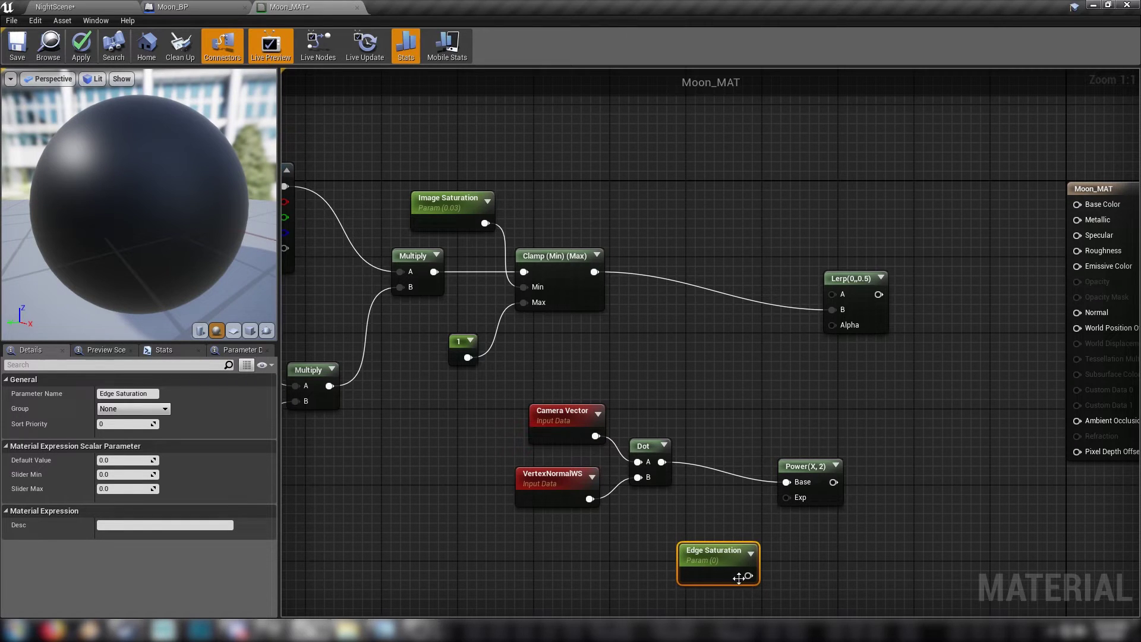
{"action": "left_click_drag", "start_coordinate": [747, 576], "coordinate": [787, 497]}
{"action": "left_click_drag", "start_coordinate": [710, 554], "coordinate": [699, 526]}
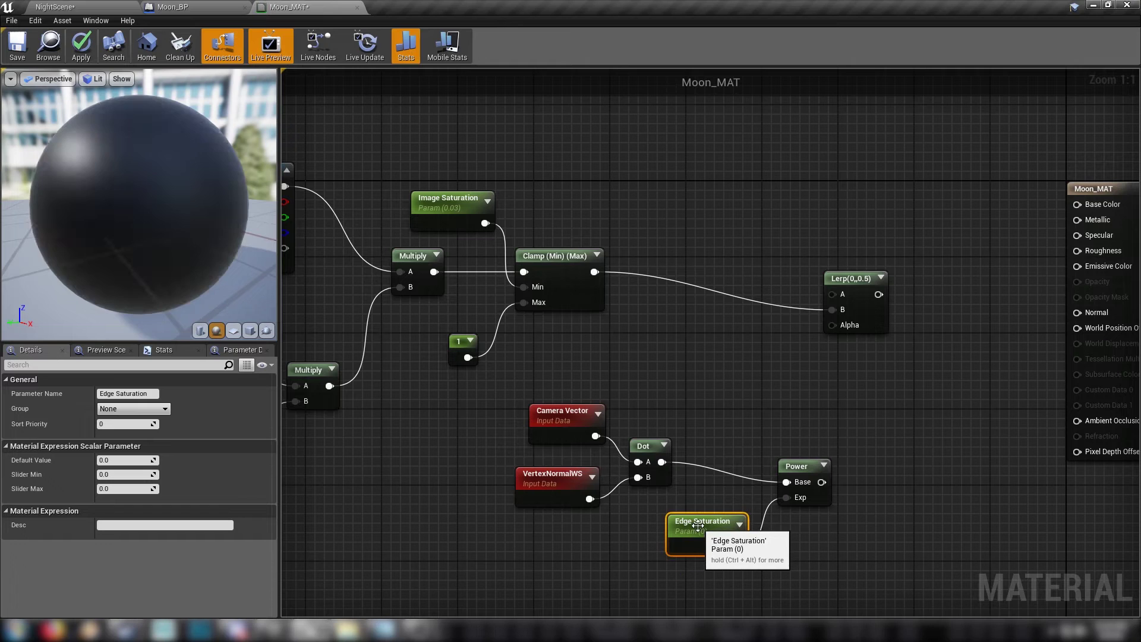
Set Edge Saturation's default value to 0.1 and wire the Power node's output into the Lerp's Alpha input.
{"action": "left_click", "coordinate": [113, 460]}
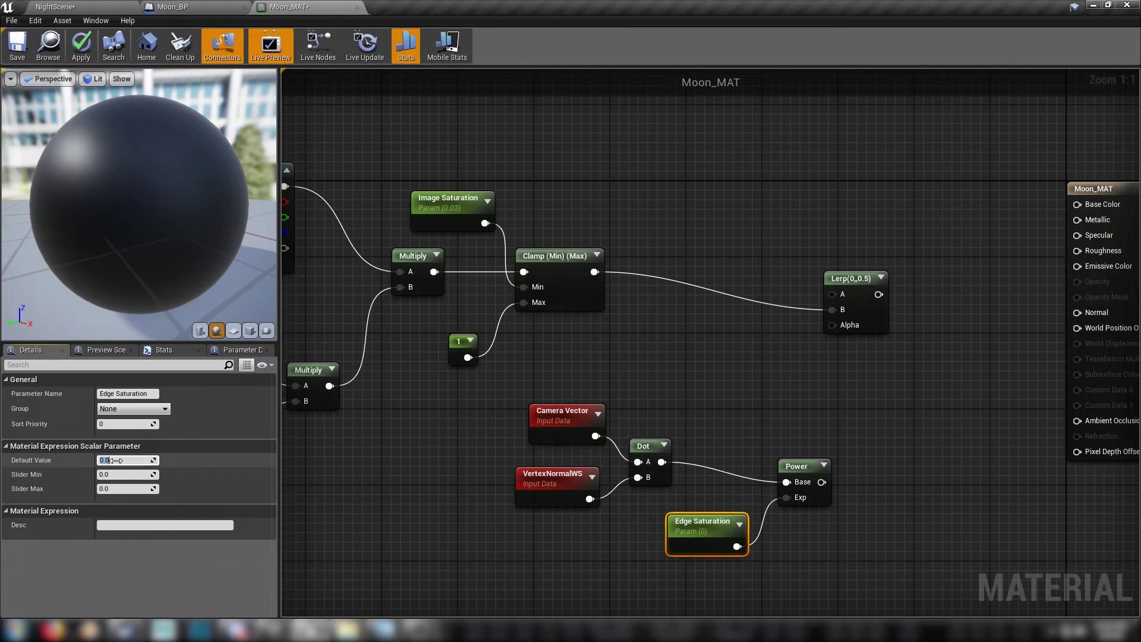
{"action": "type", "text": "0.1"}
{"action": "key", "text": "Return"}
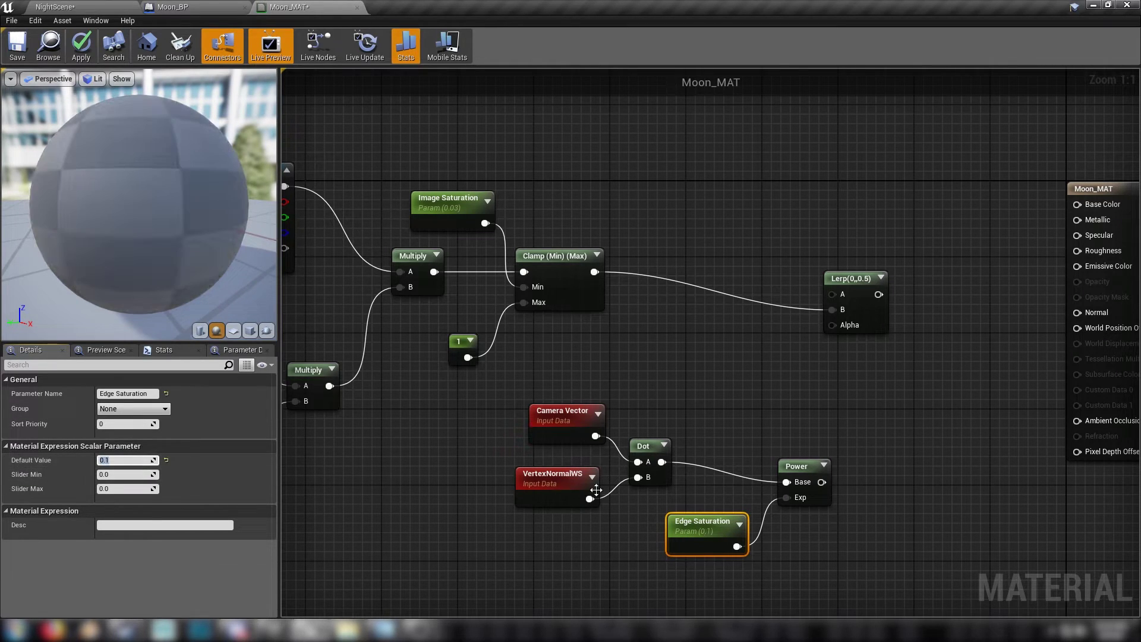
{"action": "left_click_drag", "start_coordinate": [822, 482], "coordinate": [835, 326]}
{"action": "left_click", "coordinate": [705, 233]}
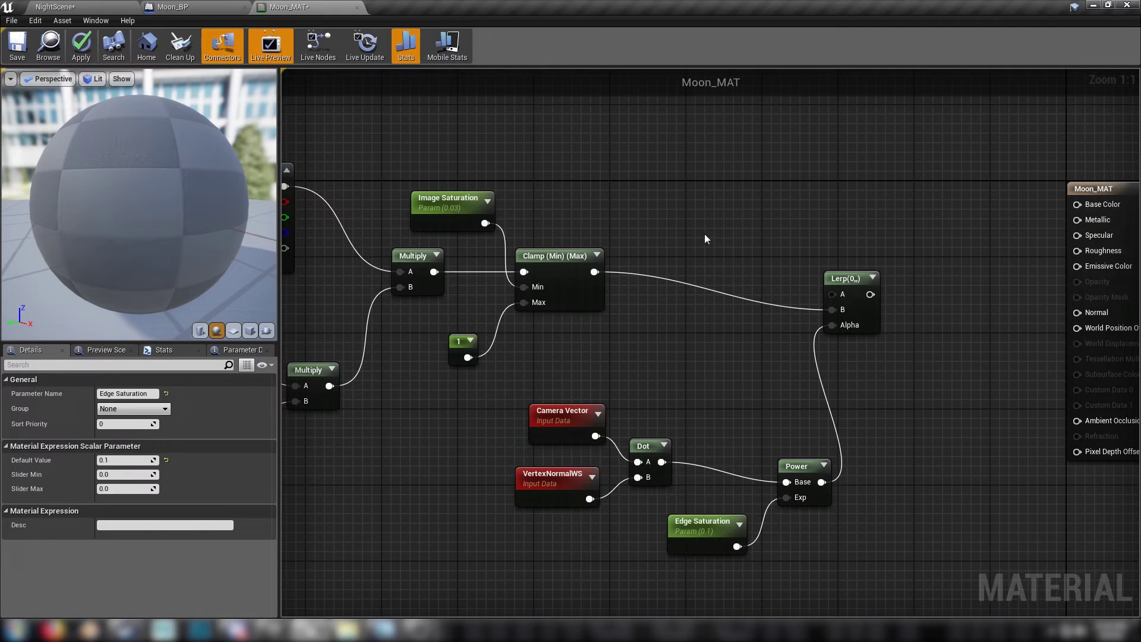
Duplicate the white 1,1,1 constant vector above the Lerp node and wire the copy into the Lerp's A input.
{"action": "right_click_drag", "start_coordinate": [704, 234], "coordinate": [1106, 252]}
{"action": "left_click", "coordinate": [583, 368]}
{"action": "right_click_drag", "start_coordinate": [925, 345], "coordinate": [511, 442]}
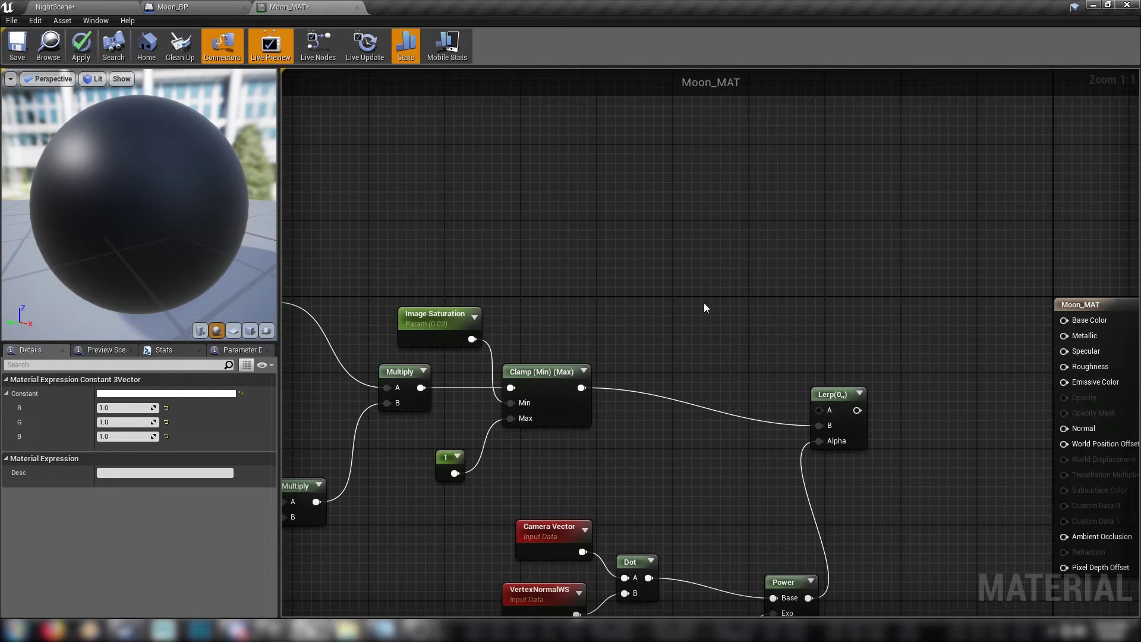
{"action": "key", "text": "ctrl+v"}
{"action": "left_click_drag", "start_coordinate": [775, 321], "coordinate": [824, 412]}
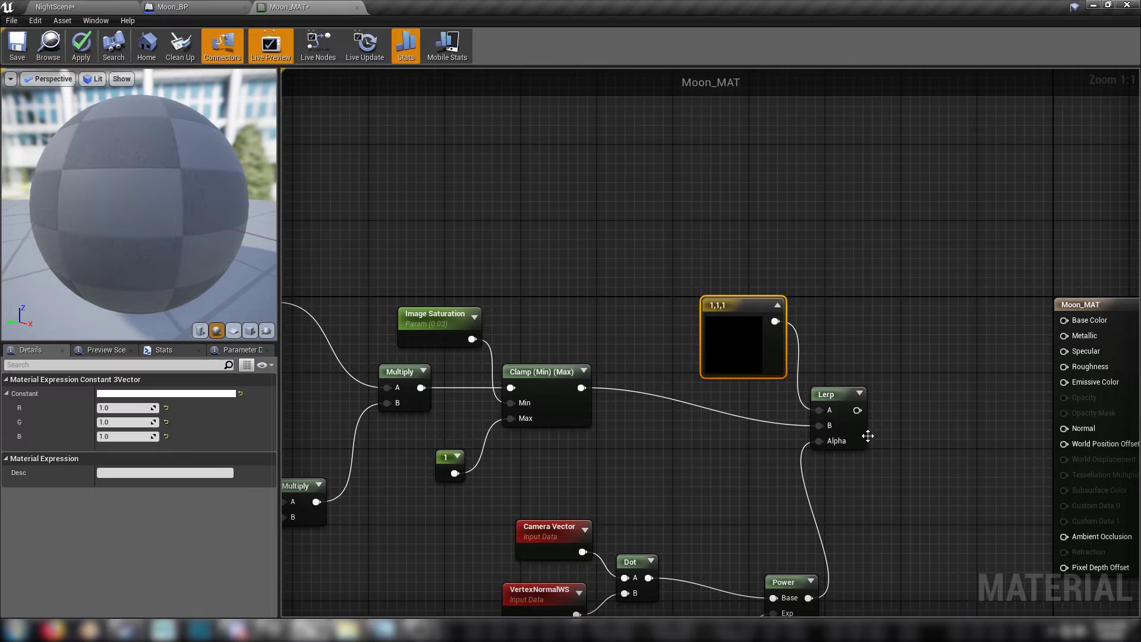
Set the Moon_MAT material's blend mode to Translucent and its shading model to Unlit.
{"action": "right_click_drag", "start_coordinate": [968, 479], "coordinate": [811, 393]}
{"action": "left_click", "coordinate": [811, 394]}
{"action": "right_click_drag", "start_coordinate": [565, 409], "coordinate": [368, 384]}
{"action": "scroll", "coordinate": [842, 398], "scroll_direction": "down", "scroll_amount": 1}
{"action": "left_click", "coordinate": [696, 332]}
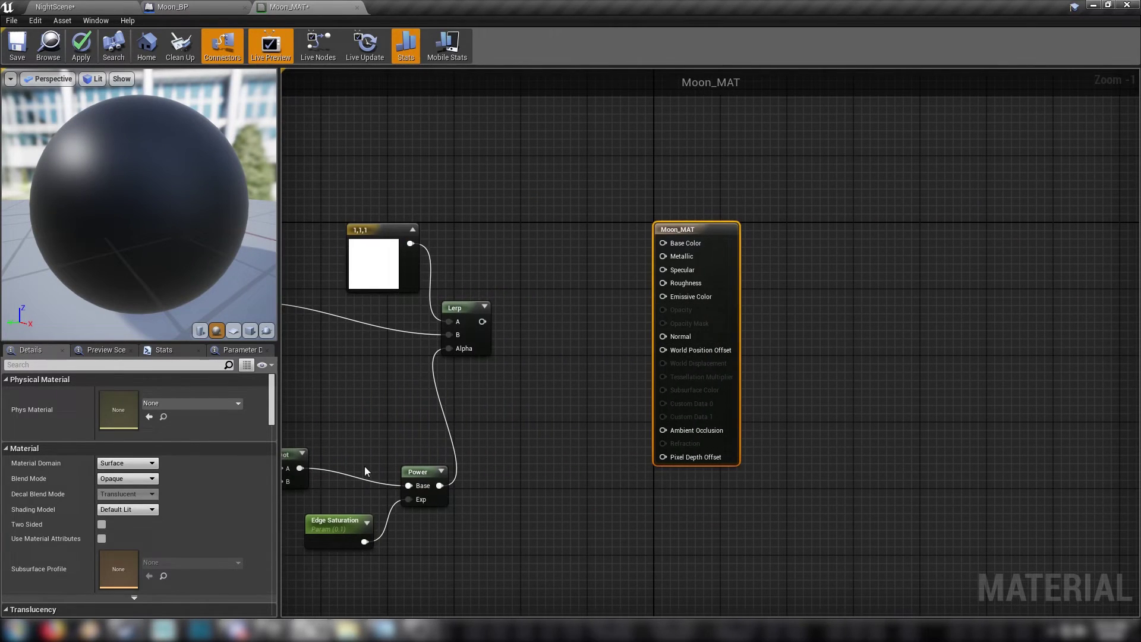
{"action": "left_click", "coordinate": [122, 479]}
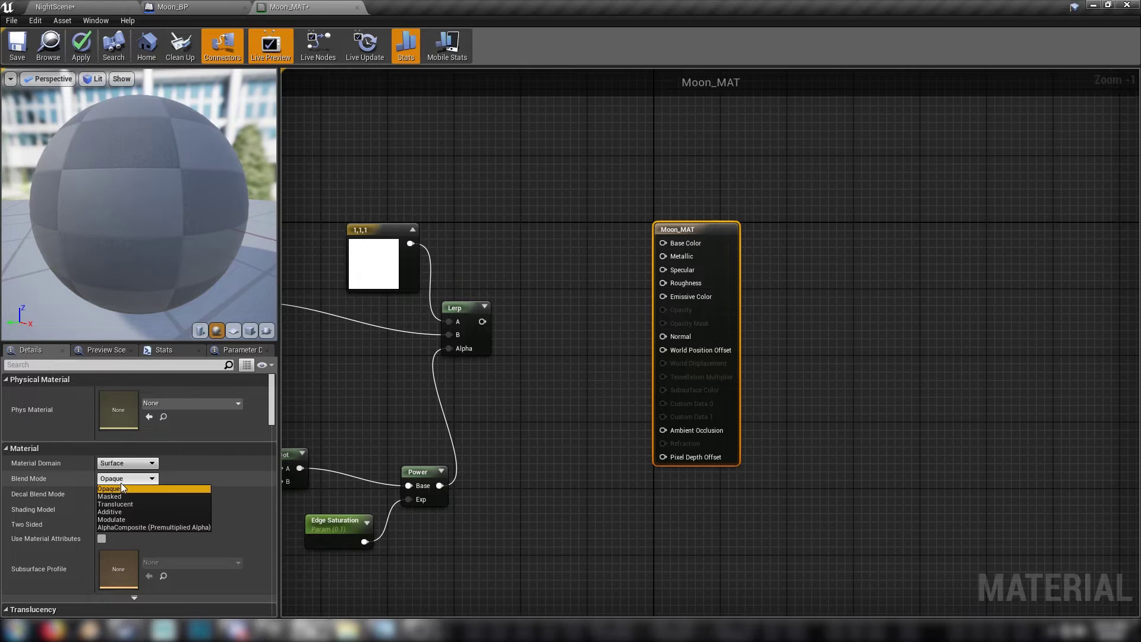
{"action": "left_click", "coordinate": [112, 503]}
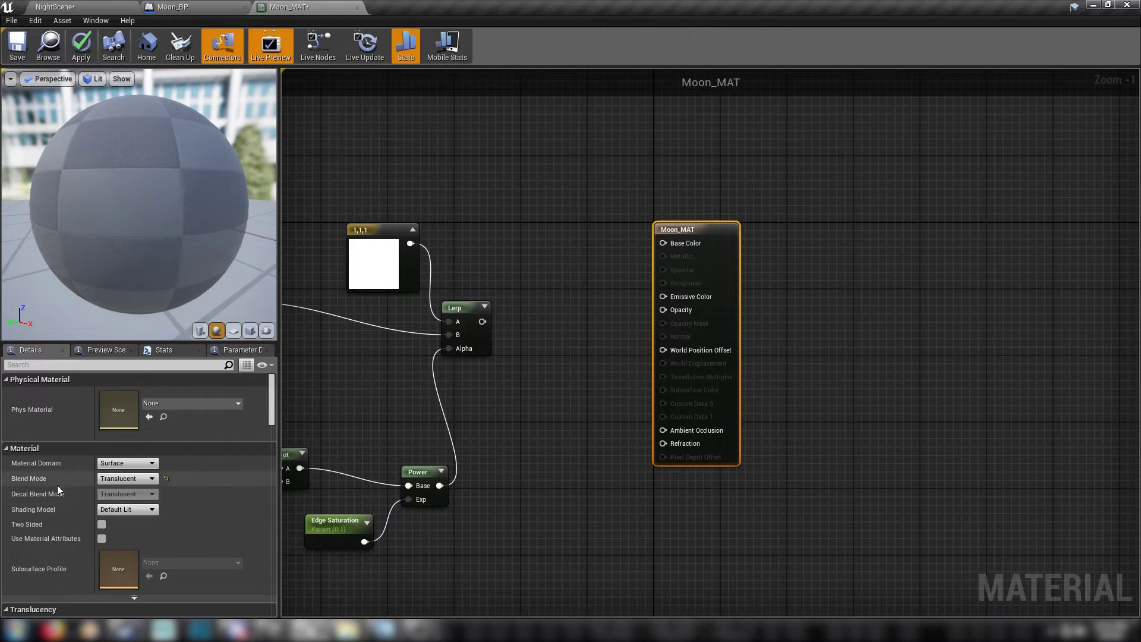
{"action": "left_click", "coordinate": [122, 509]}
{"action": "left_click", "coordinate": [116, 518]}
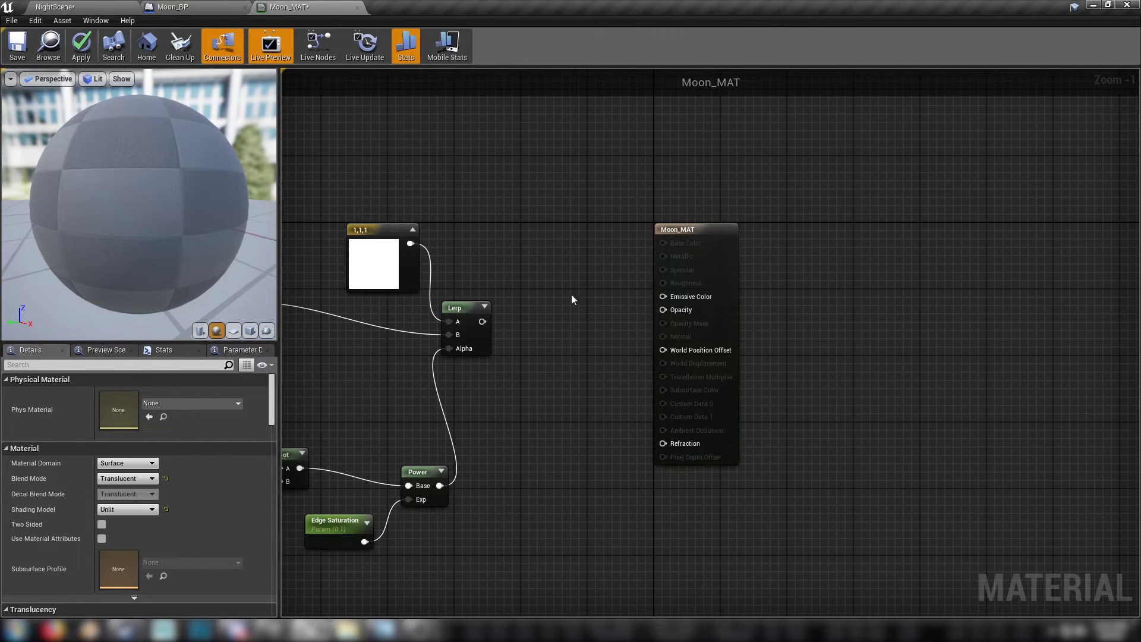
Wire the Lerp's output into Moon_MAT's Emissive Color and save the material after checking the moon preview.
{"action": "right_click_drag", "start_coordinate": [526, 397], "coordinate": [557, 393]}
{"action": "left_click_drag", "start_coordinate": [515, 315], "coordinate": [712, 294]}
{"action": "right_click_drag", "start_coordinate": [546, 426], "coordinate": [681, 432]}
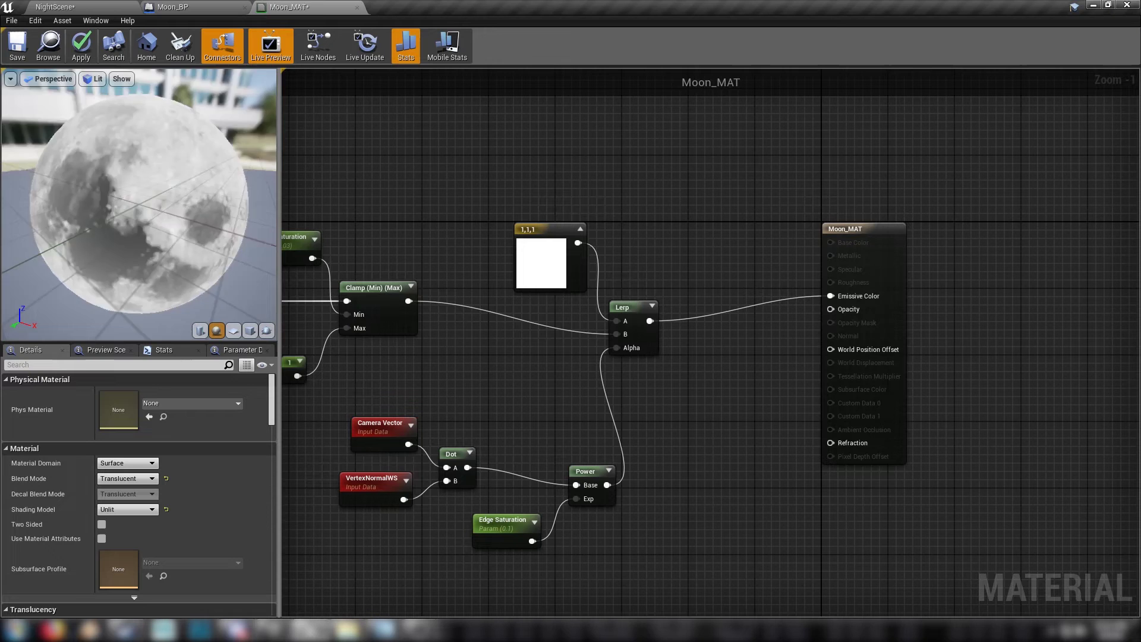
{"action": "left_click_drag", "start_coordinate": [138, 204], "coordinate": [211, 215]}
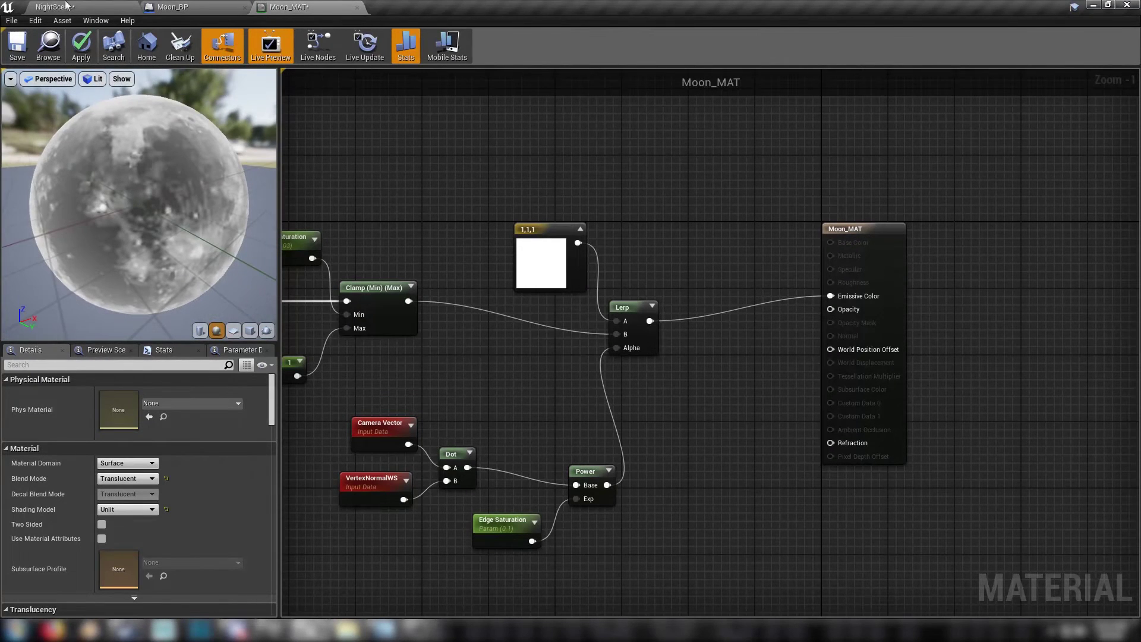
{"action": "left_click", "coordinate": [17, 48]}
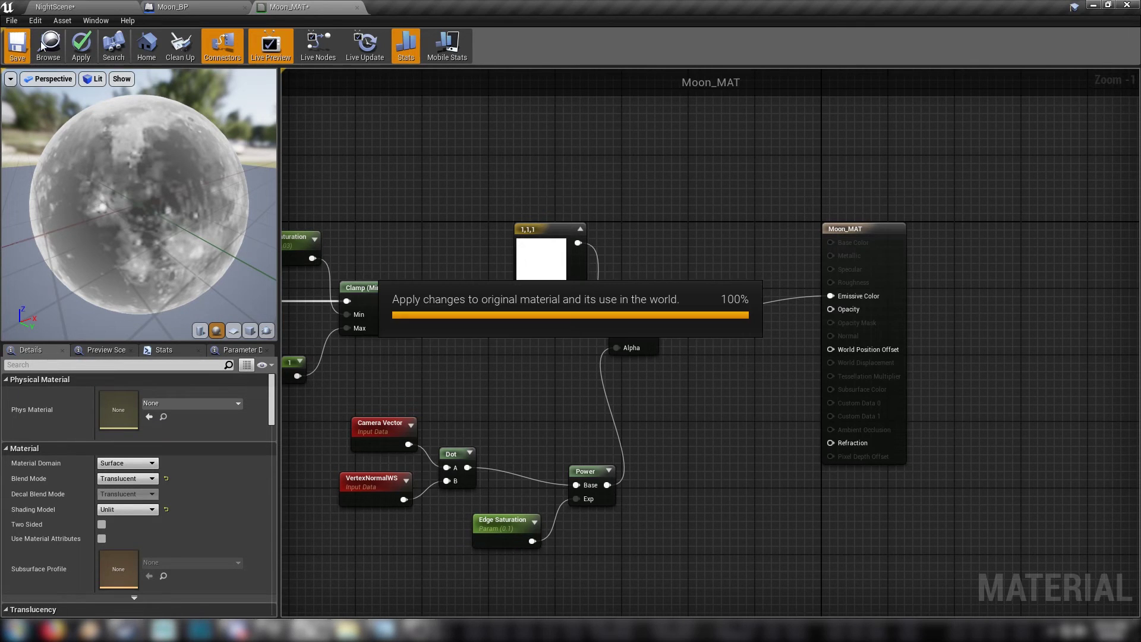
Create a new material named Glow_MAT in the NightScene project's Meshes folder and open it for editing.
{"action": "left_click", "coordinate": [82, 6]}
{"action": "right_click", "coordinate": [681, 561]}
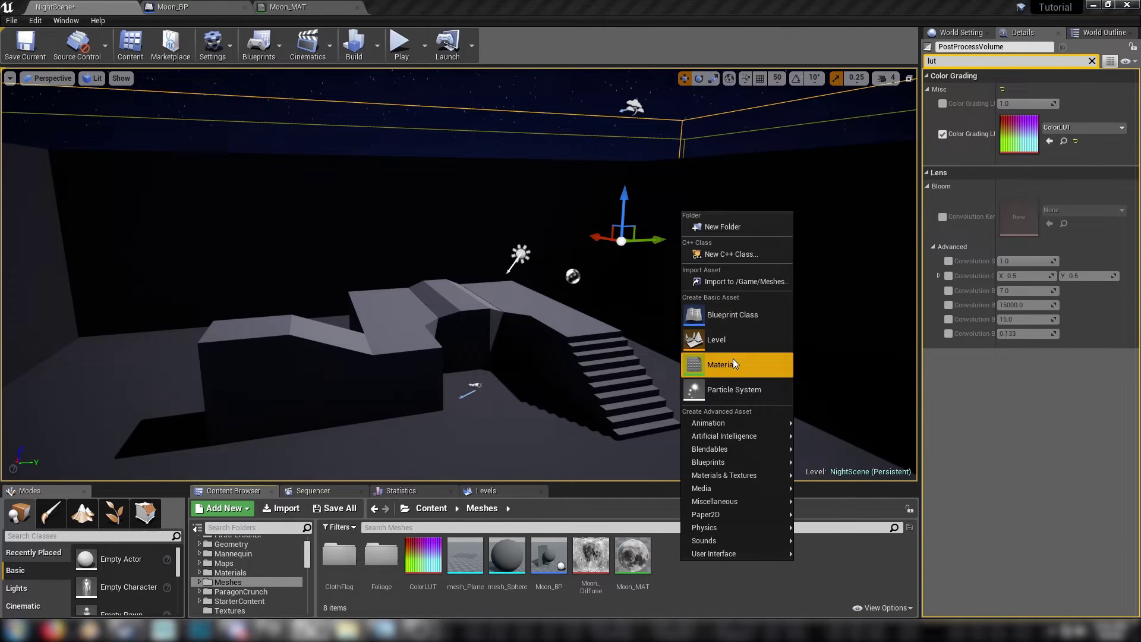
{"action": "left_click", "coordinate": [719, 364]}
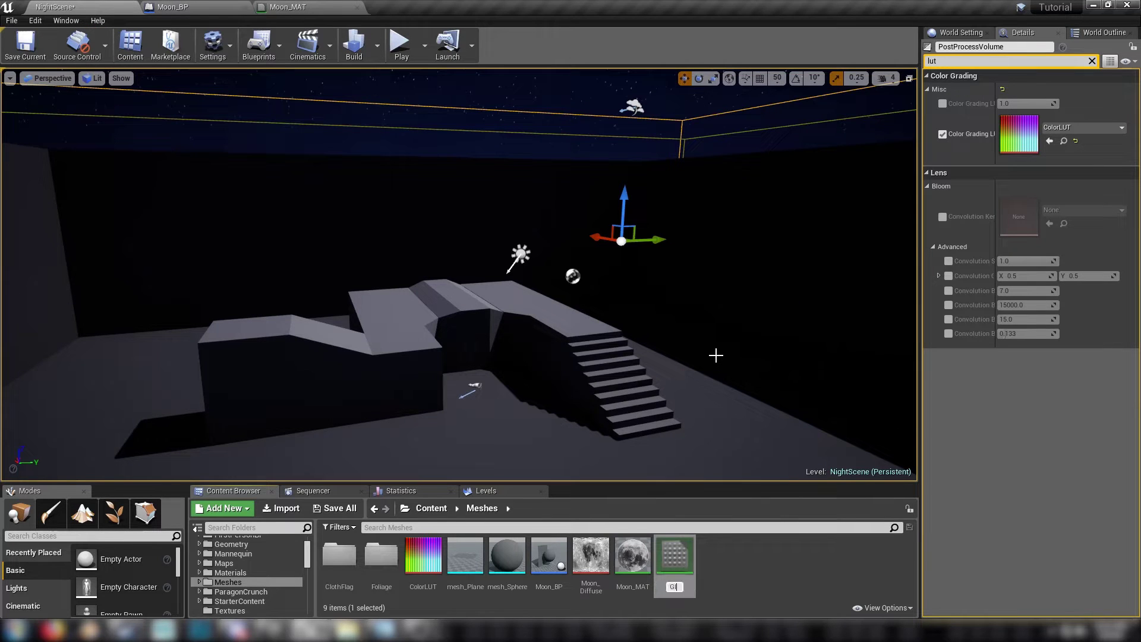
{"action": "type", "text": "Glow_MAT"}
{"action": "key", "text": "Return"}
{"action": "key", "text": "Return"}
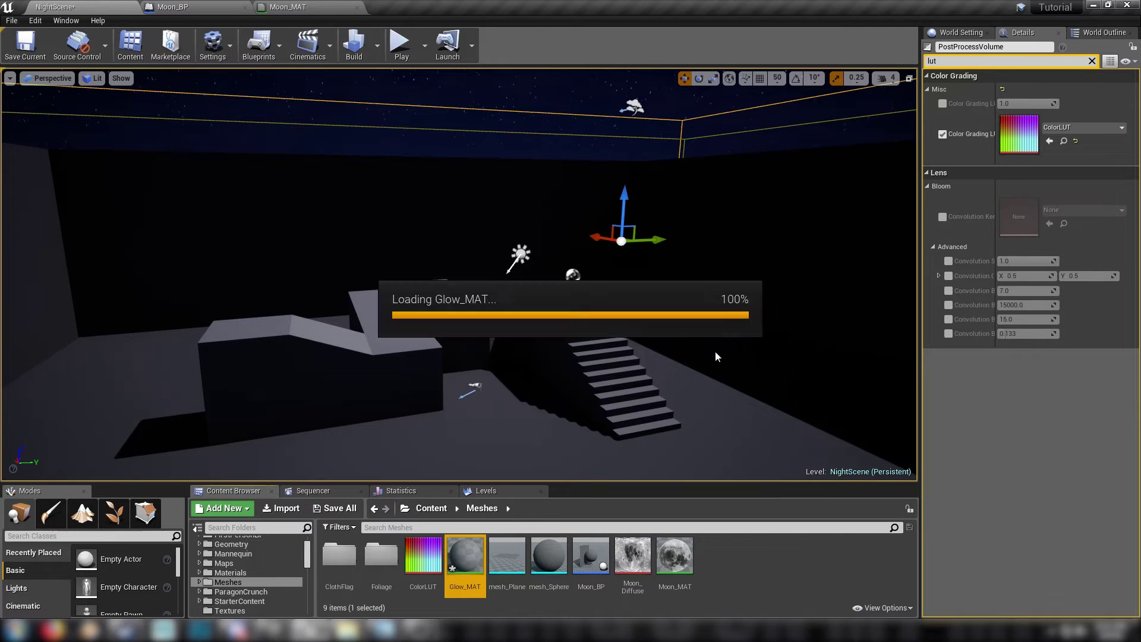
Set the Glow_MAT material's blend mode to Translucent and its shading model to Unlit.
{"action": "left_click", "coordinate": [383, 279]}
{"action": "right_click_drag", "start_coordinate": [383, 283], "coordinate": [669, 281]}
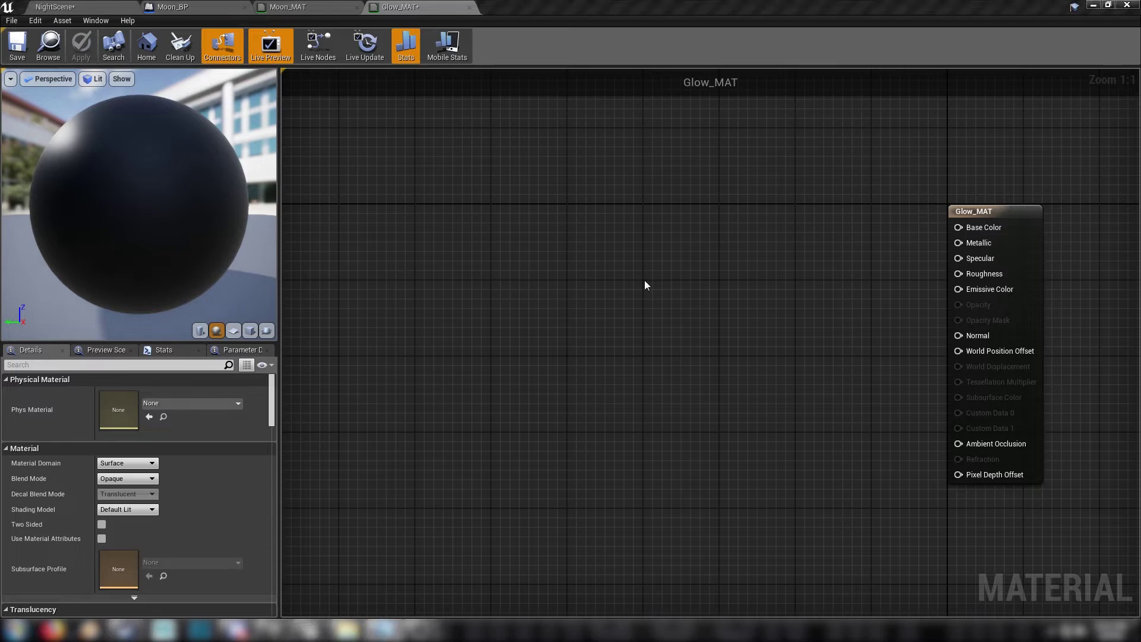
{"action": "left_click_drag", "start_coordinate": [840, 242], "coordinate": [962, 333]}
{"action": "left_click", "coordinate": [115, 479]}
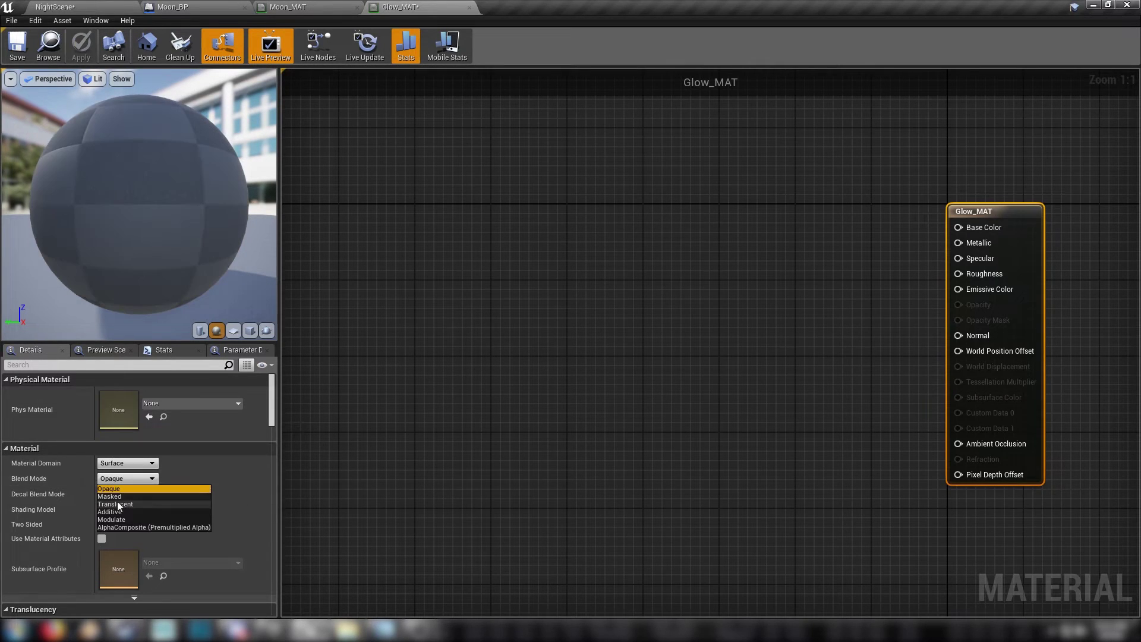
{"action": "left_click", "coordinate": [117, 504]}
{"action": "left_click", "coordinate": [110, 509]}
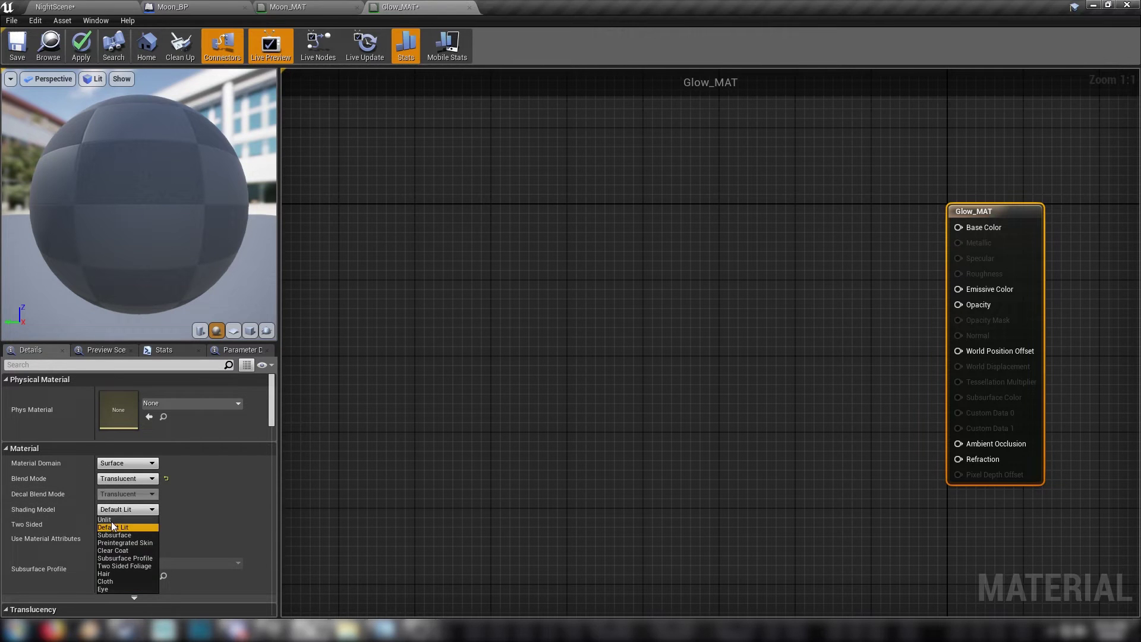
{"action": "left_click", "coordinate": [111, 518]}
Add a TexCoord node well ahead of the Glow_MAT output node, leaving room for more nodes between them.
{"action": "scroll", "coordinate": [111, 518], "scroll_direction": "down", "scroll_amount": 5}
{"action": "right_click_drag", "start_coordinate": [605, 331], "coordinate": [570, 308]}
{"action": "right_click", "coordinate": [534, 271]}
{"action": "type", "text": "texcoord"}
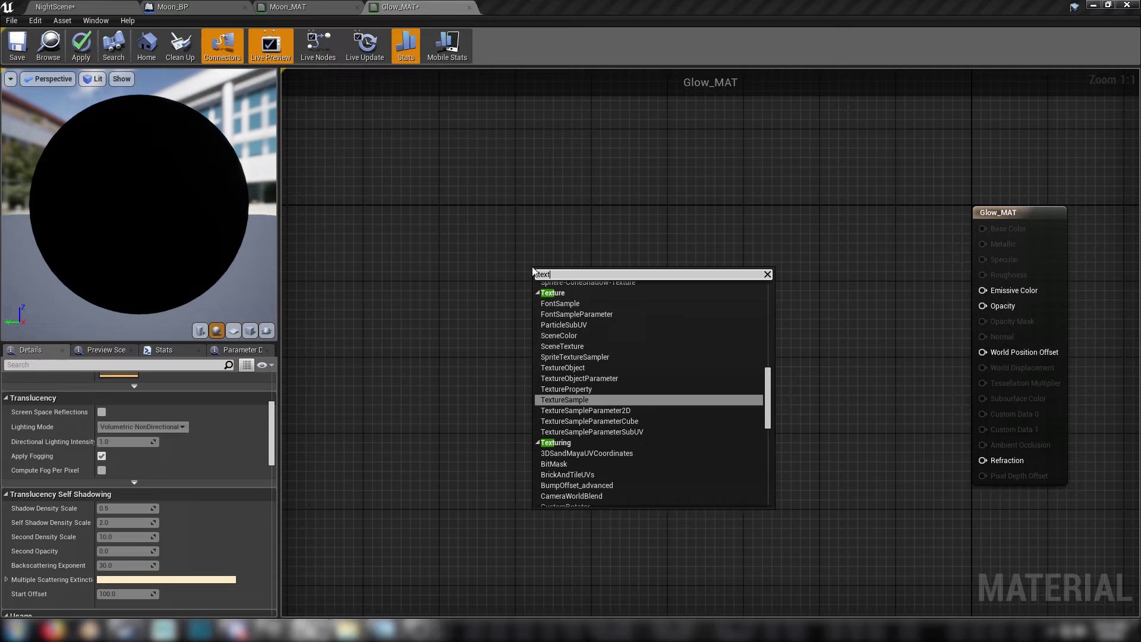
{"action": "left_click", "coordinate": [599, 325]}
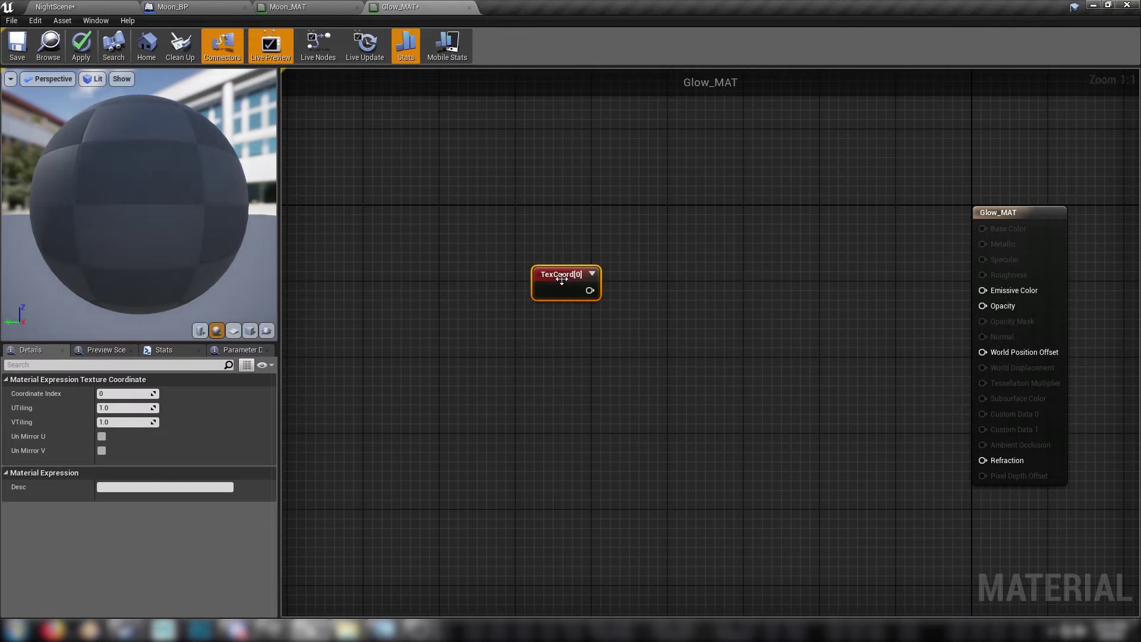
{"action": "left_click_drag", "start_coordinate": [562, 278], "coordinate": [460, 256]}
{"action": "left_click", "coordinate": [496, 282]}
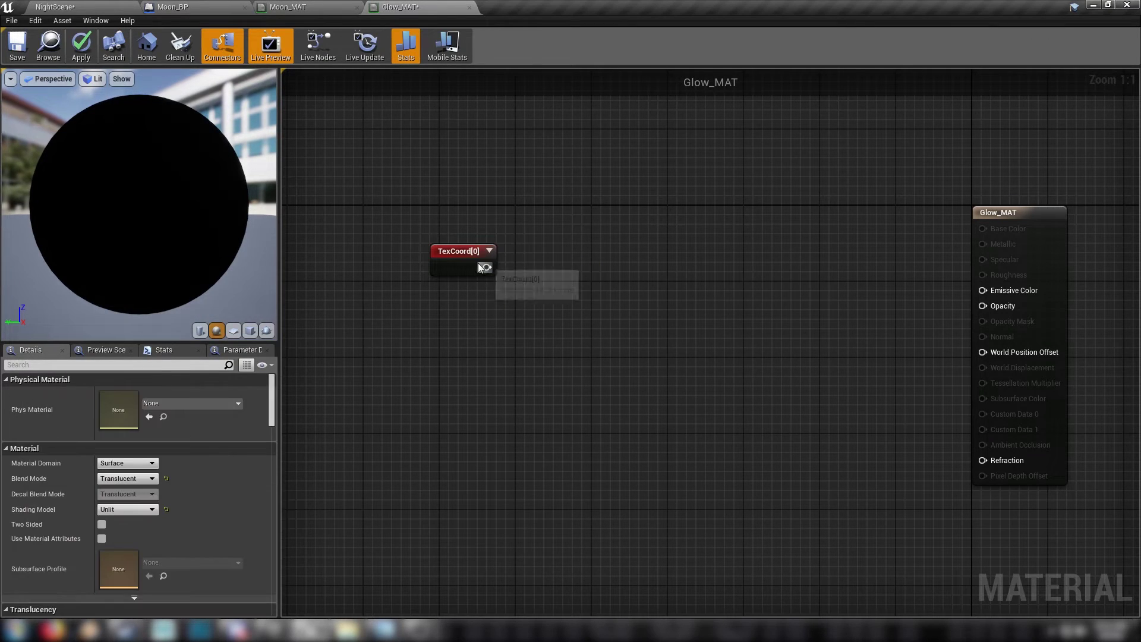
Add a RadialGradientExponential node between TexCoord and the material output, and feed TexCoord into its UVs input.
{"action": "right_click", "coordinate": [595, 295]}
{"action": "type", "text": "radial"}
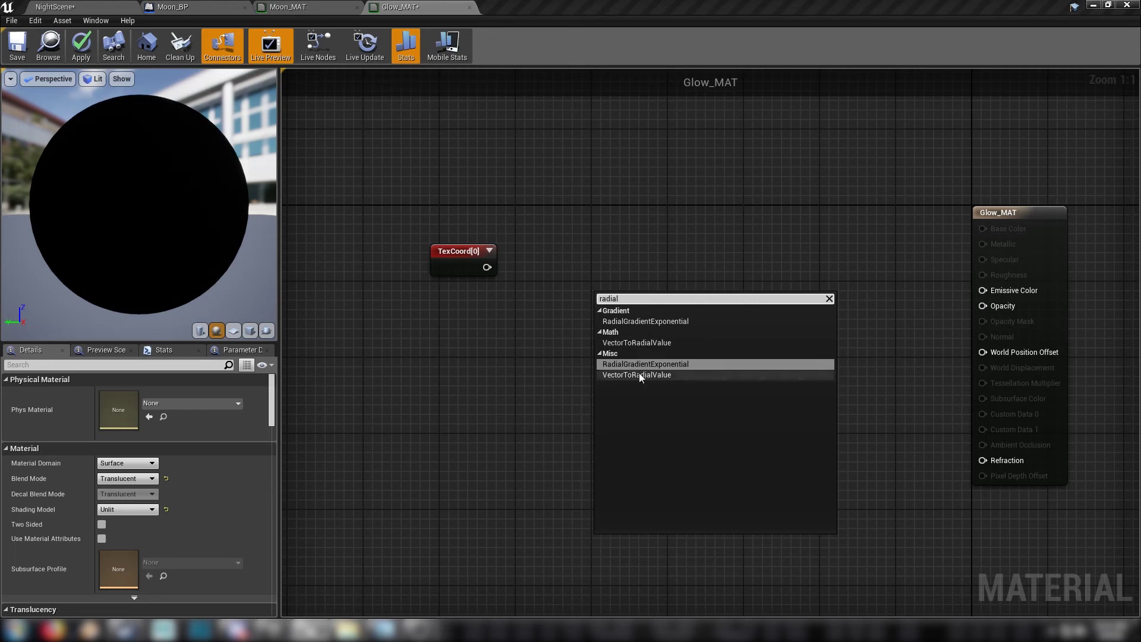
{"action": "left_click", "coordinate": [666, 364]}
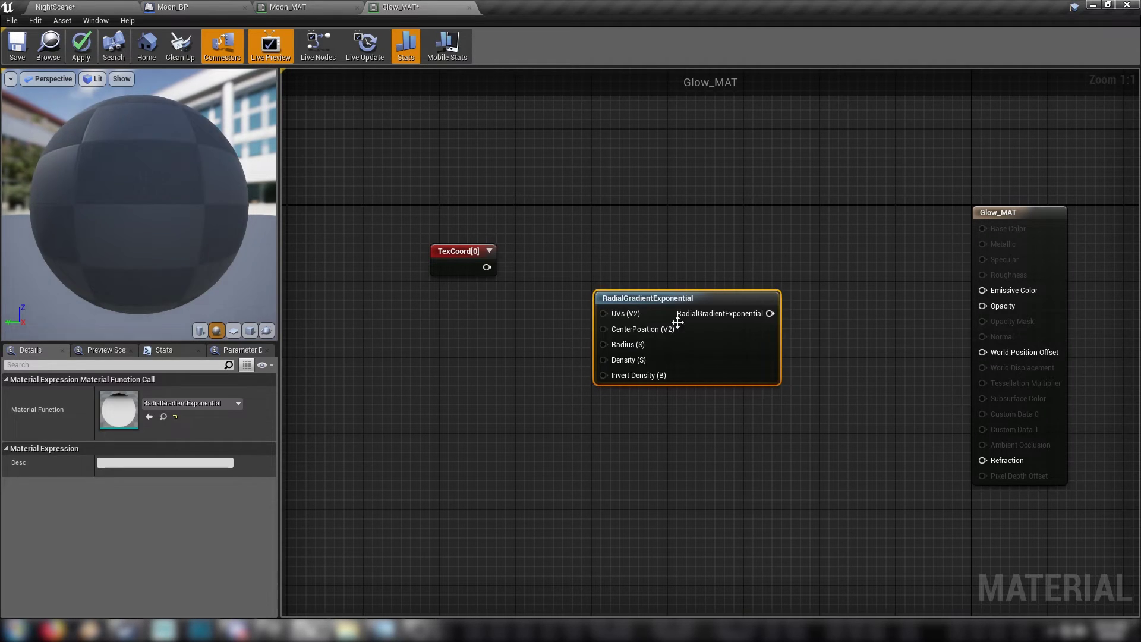
{"action": "left_click_drag", "start_coordinate": [661, 298], "coordinate": [639, 269]}
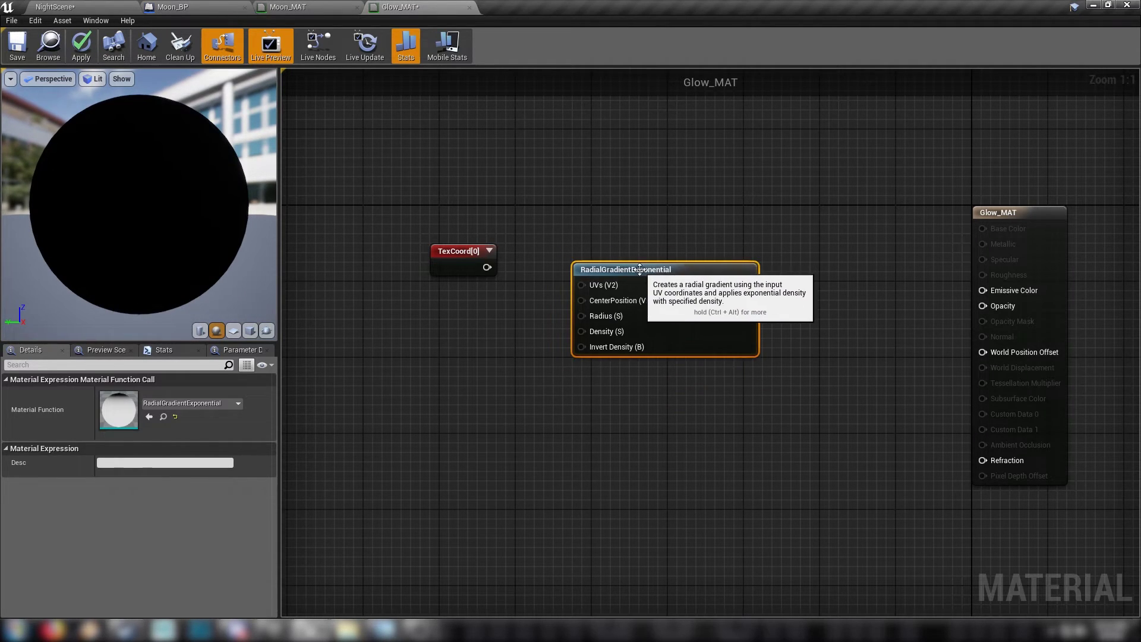
{"action": "left_click_drag", "start_coordinate": [487, 267], "coordinate": [465, 251]}
{"action": "left_click", "coordinate": [419, 305]}
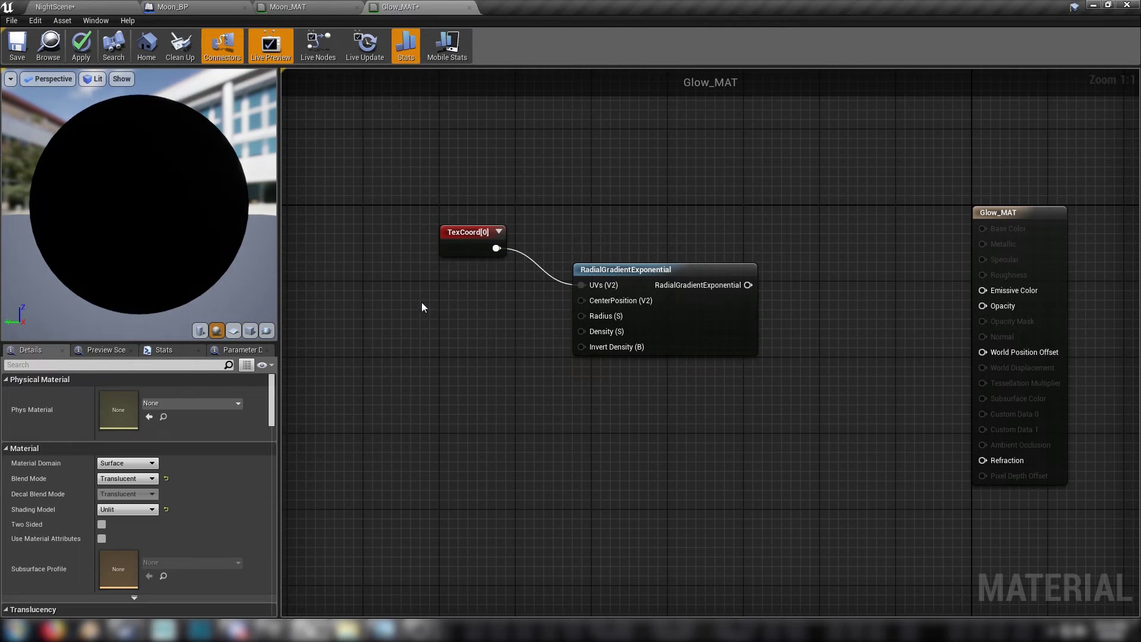
Add two scalar parameters below the TexCoord node, naming the upper one sss and the lower one sssDensity.
{"action": "key", "text": "s"}
{"action": "left_click", "coordinate": [424, 298]}
{"action": "type", "text": "sss"}
{"action": "left_click", "coordinate": [424, 388]}
{"action": "type", "text": "sss"}
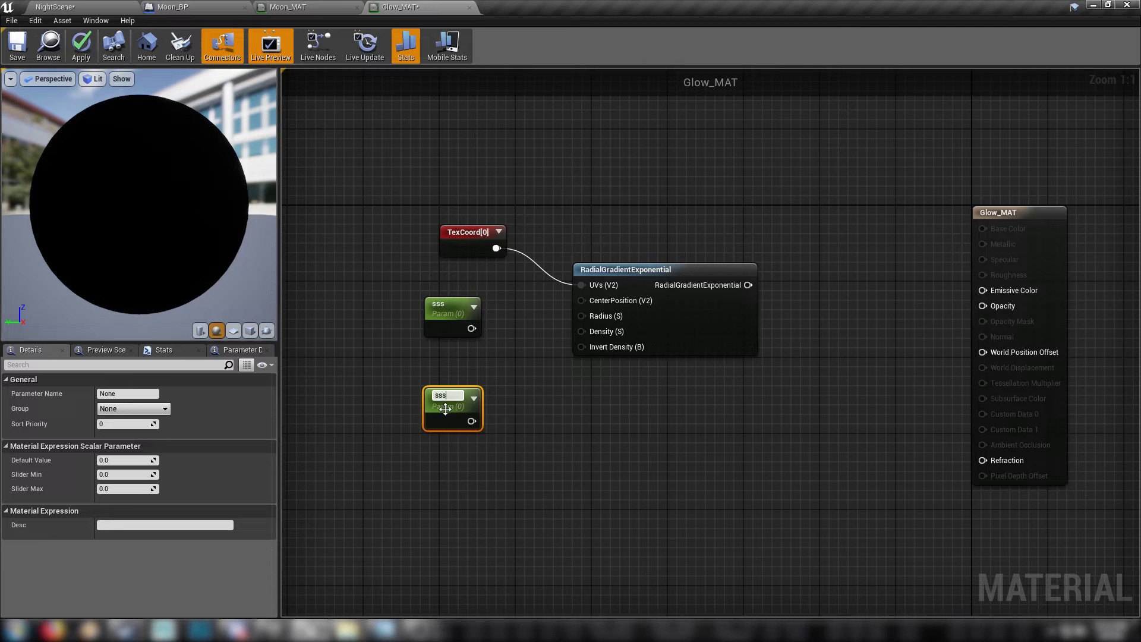
{"action": "type", "text": "Densi"}
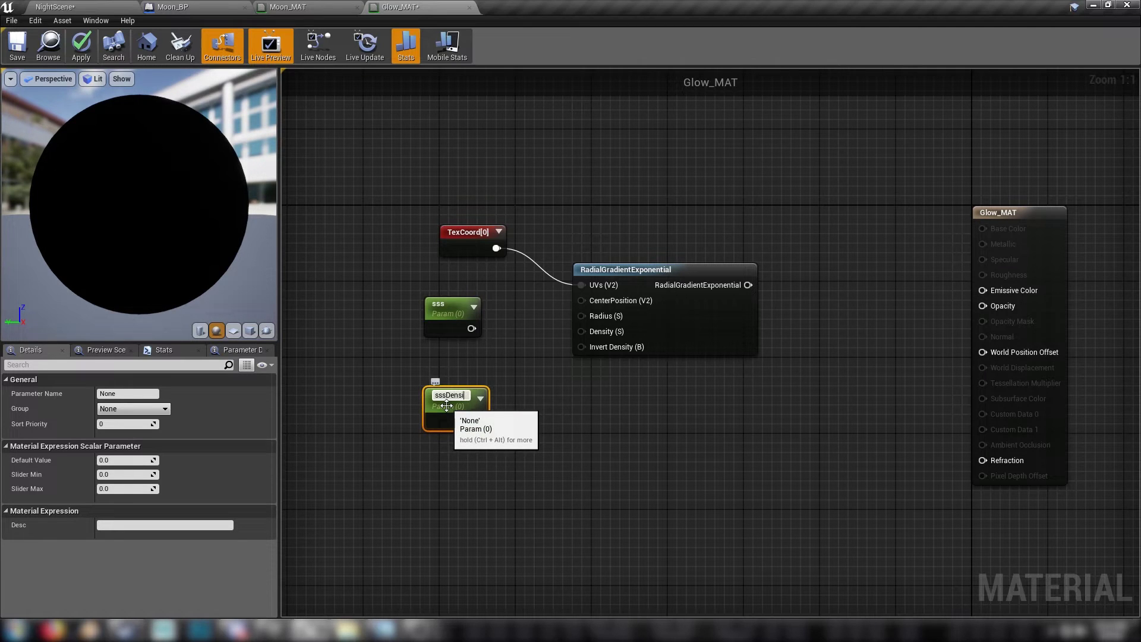
{"action": "type", "text": "ty"}
{"action": "key", "text": "Return"}
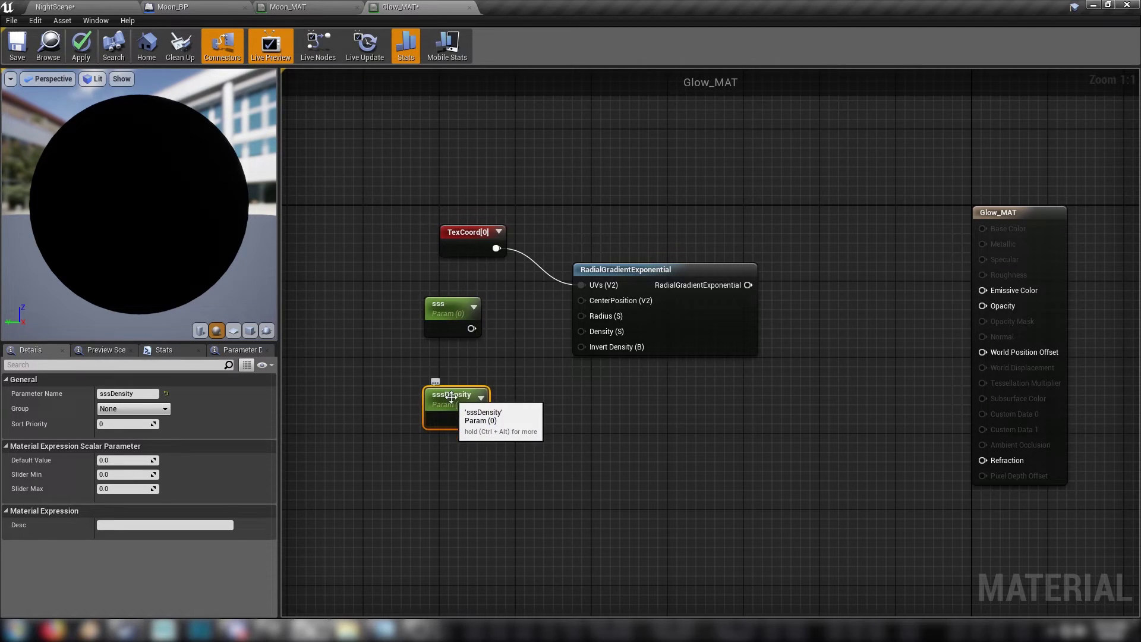
Rename the lower scalar parameter to Density and the upper one to Radius.
{"action": "left_click", "coordinate": [451, 396]}
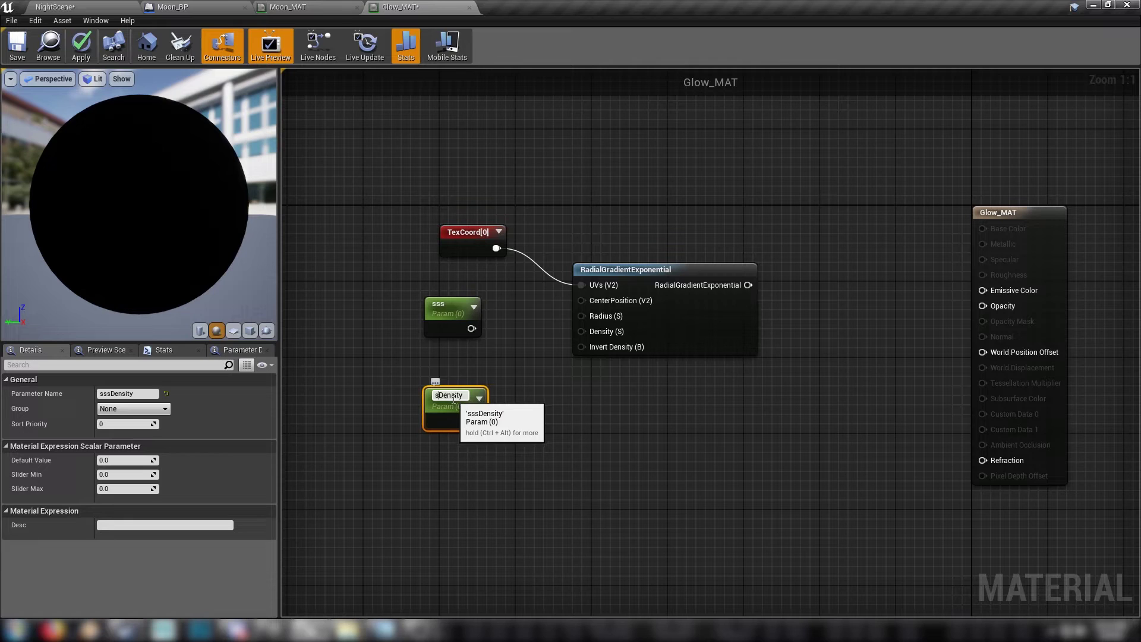
{"action": "key", "text": "BackSpace"}
{"action": "left_click", "coordinate": [440, 306]}
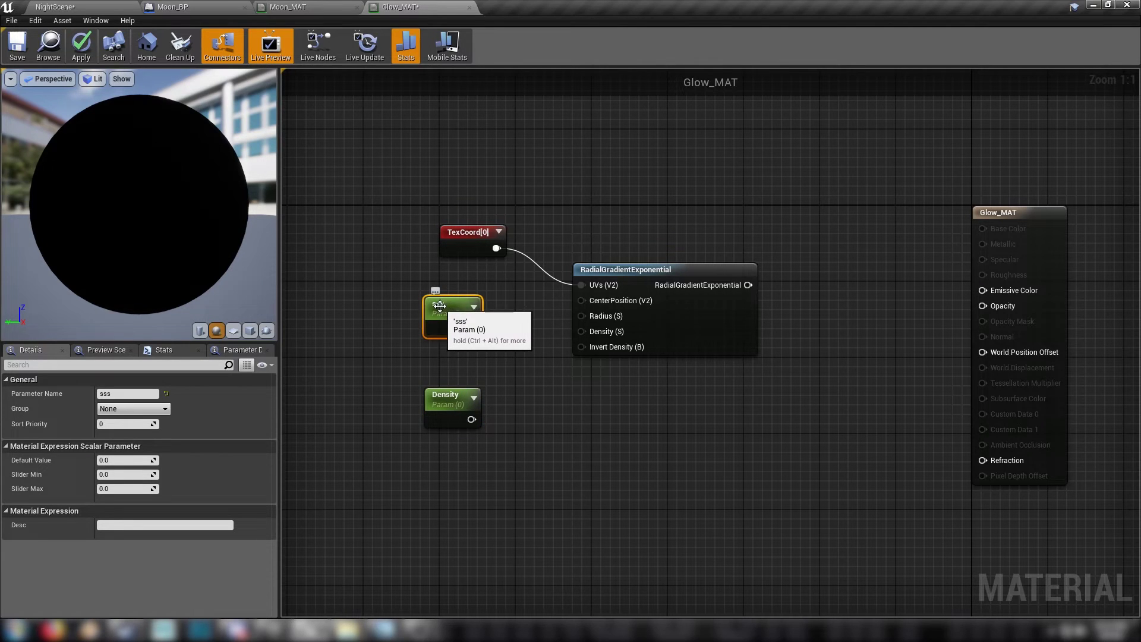
{"action": "left_click", "coordinate": [441, 306]}
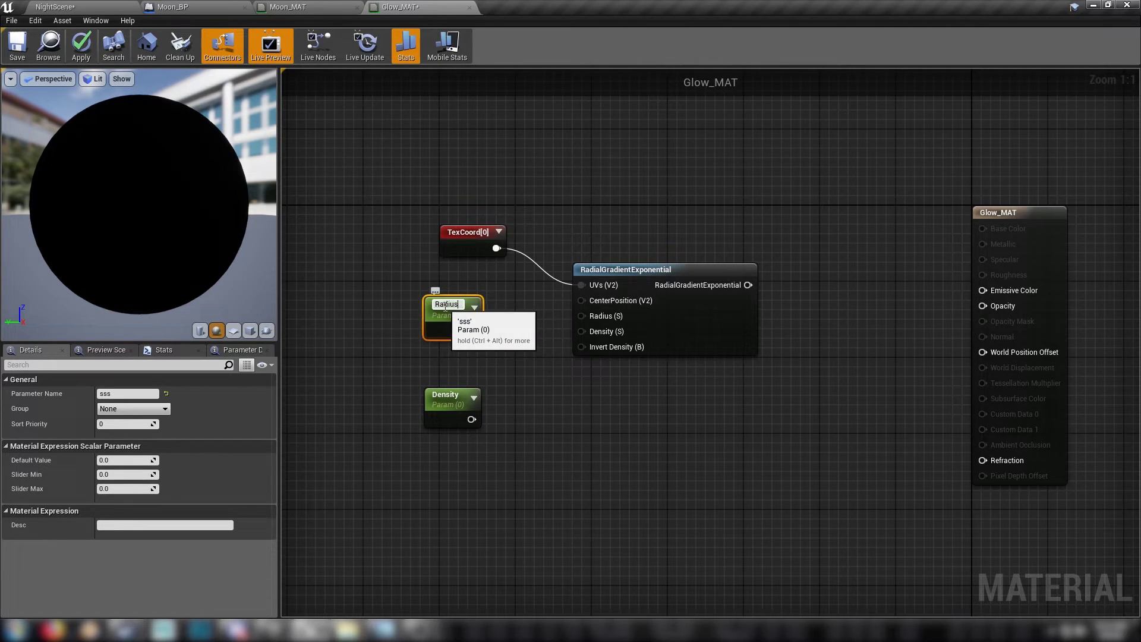
{"action": "key", "text": "Return"}
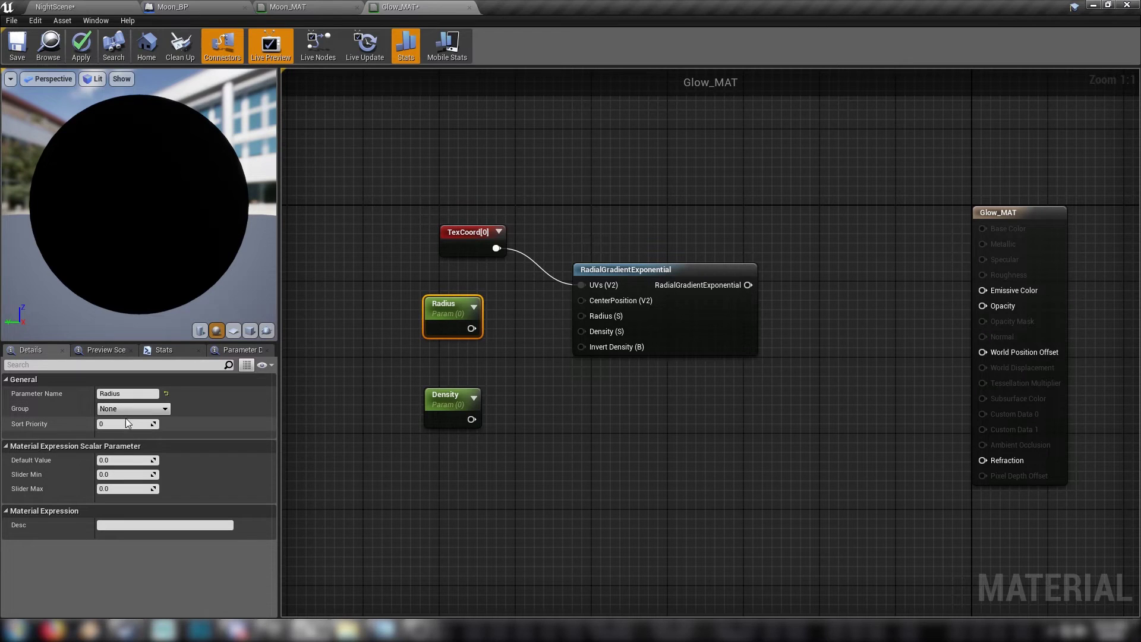
Set the default value of the Radius parameter to 0.5 and of the Density parameter to 2.
{"action": "left_click", "coordinate": [119, 460]}
{"action": "type", "text": "0"}
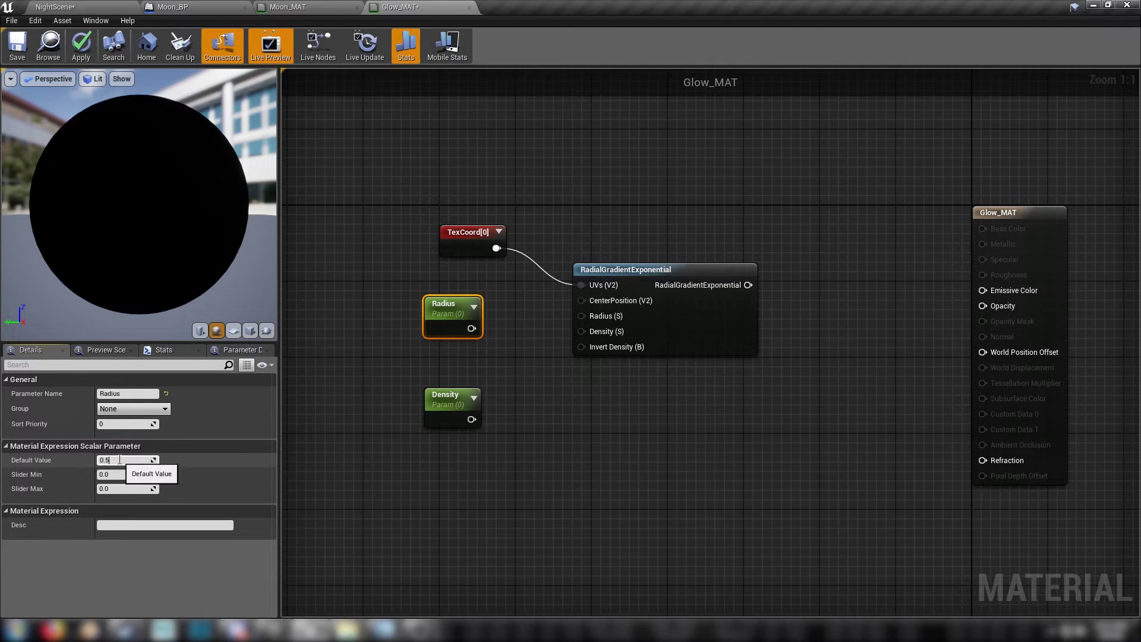
{"action": "type", "text": ".5"}
{"action": "key", "text": "Return"}
{"action": "left_click", "coordinate": [452, 397]}
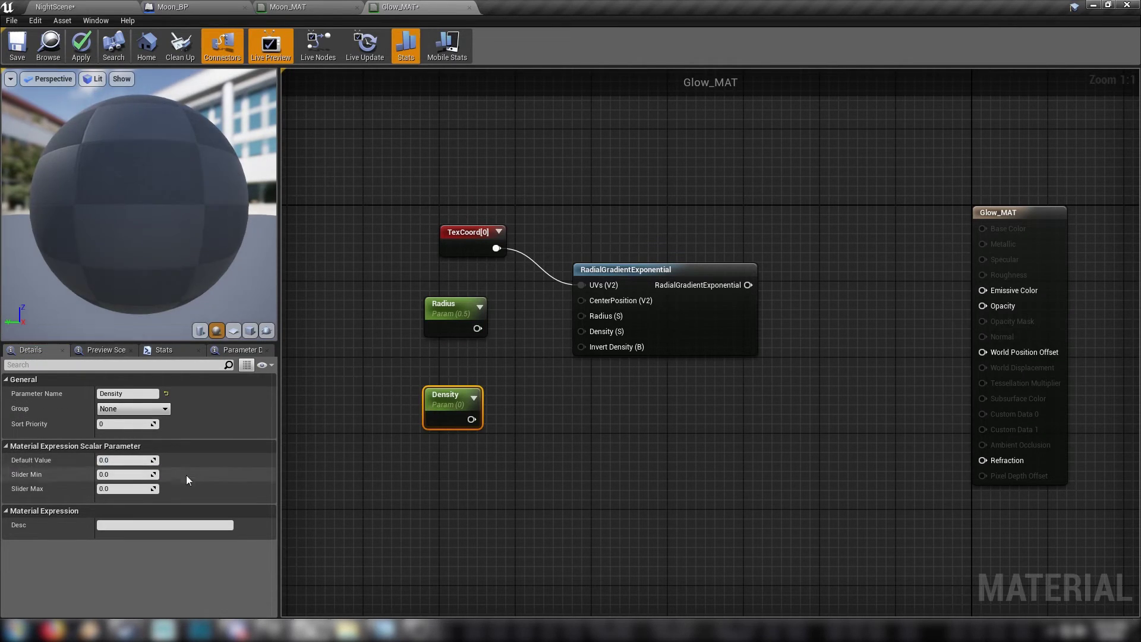
{"action": "left_click", "coordinate": [117, 461]}
{"action": "type", "text": "2"}
{"action": "key", "text": "Return"}
Connect Radius and Density to the matching RadialGradientExponential inputs, and stack both parameter nodes compactly beneath TexCoord.
{"action": "left_click_drag", "start_coordinate": [477, 328], "coordinate": [613, 318]}
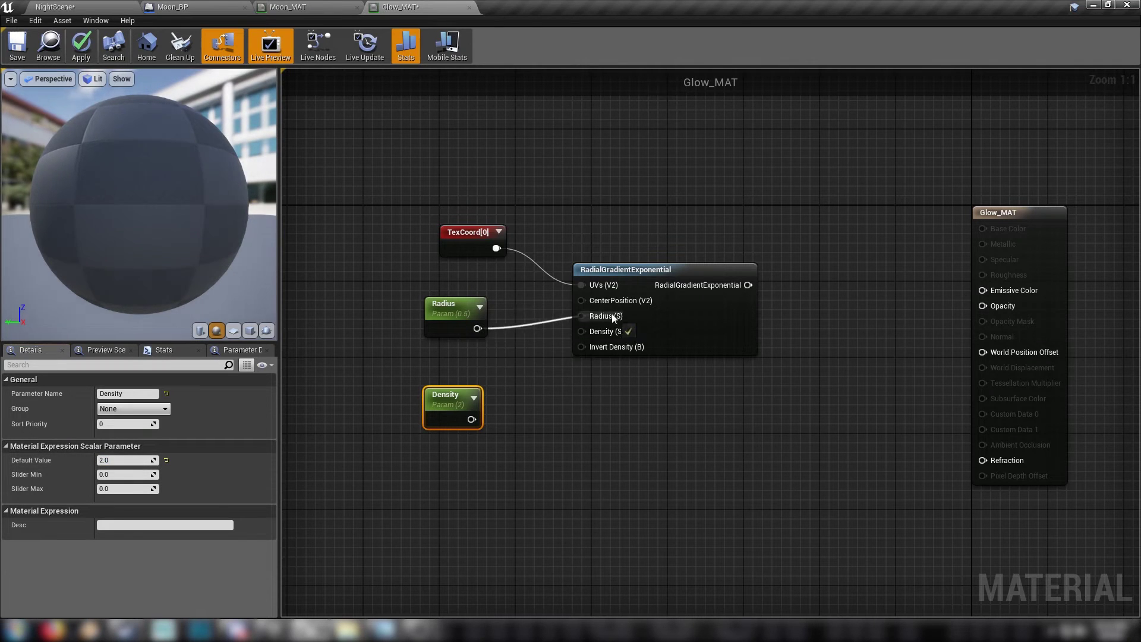
{"action": "left_click_drag", "start_coordinate": [471, 419], "coordinate": [581, 331]}
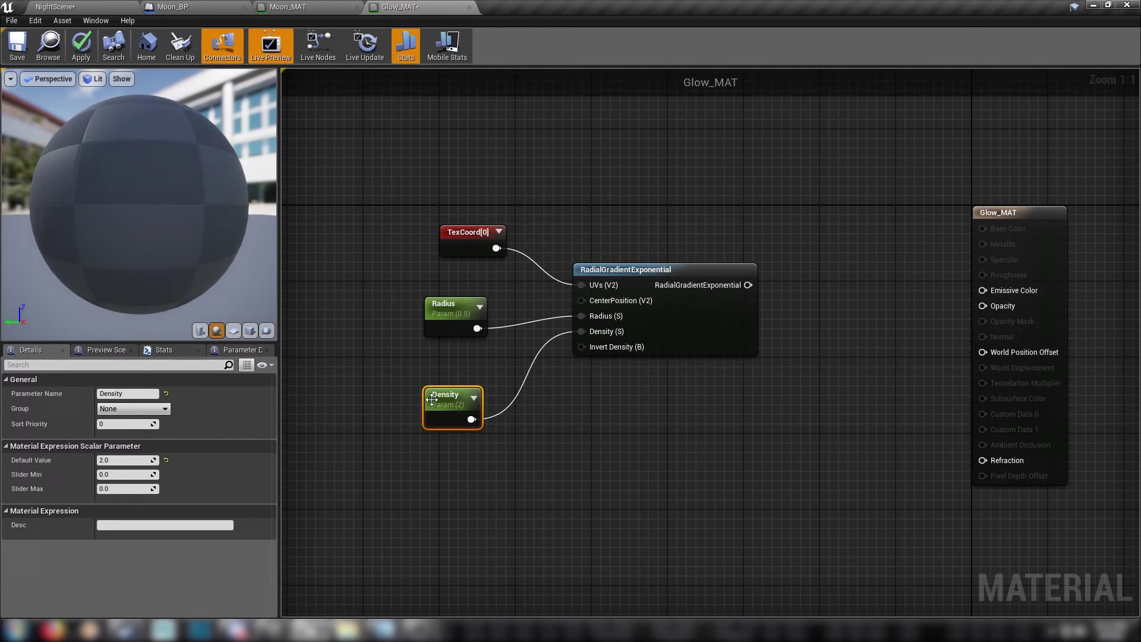
{"action": "left_click_drag", "start_coordinate": [438, 397], "coordinate": [445, 358]}
{"action": "left_click_drag", "start_coordinate": [397, 326], "coordinate": [456, 379]}
{"action": "left_click_drag", "start_coordinate": [454, 362], "coordinate": [468, 342]}
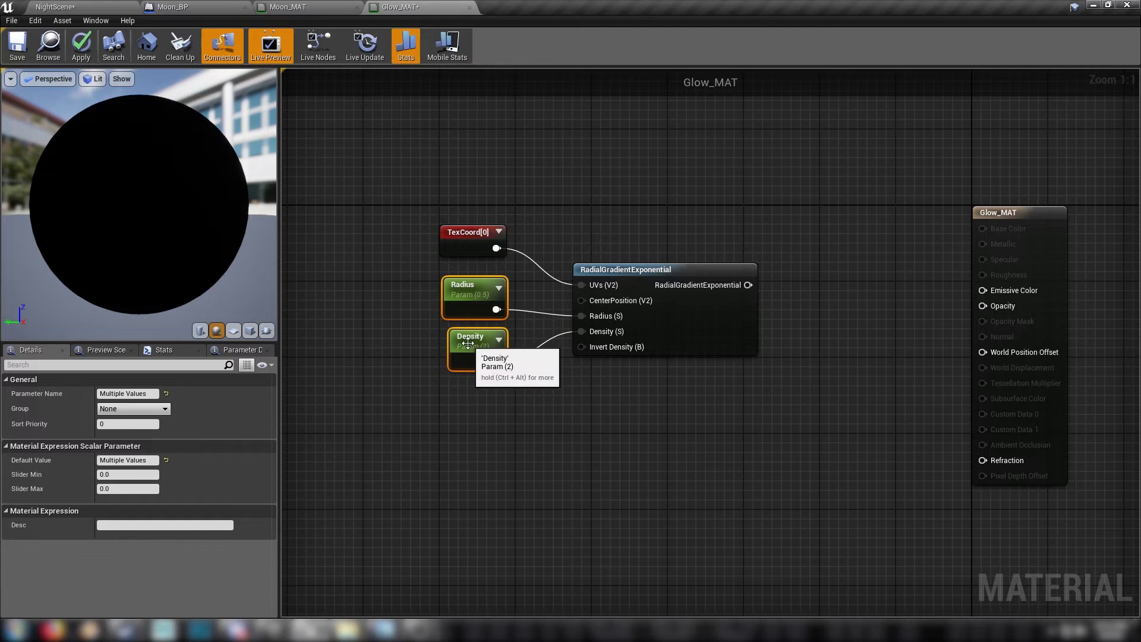
Shift the gradient node group away from the material output and connect RadialGradientExponential's output to Opacity.
{"action": "left_click_drag", "start_coordinate": [416, 208], "coordinate": [719, 441]}
{"action": "left_click_drag", "start_coordinate": [710, 301], "coordinate": [987, 308]}
{"action": "left_click", "coordinate": [614, 407]}
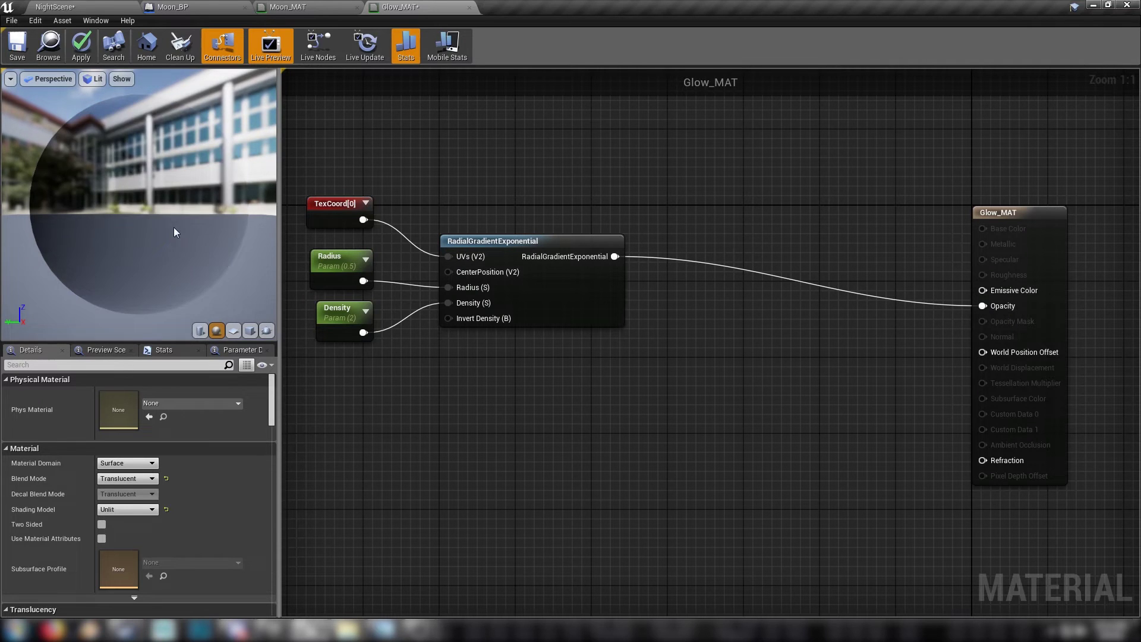
Change the material preview mesh to a plane and examine the radial gradient on its face.
{"action": "left_click_drag", "start_coordinate": [173, 227], "coordinate": [202, 200]}
{"action": "left_click", "coordinate": [233, 332]}
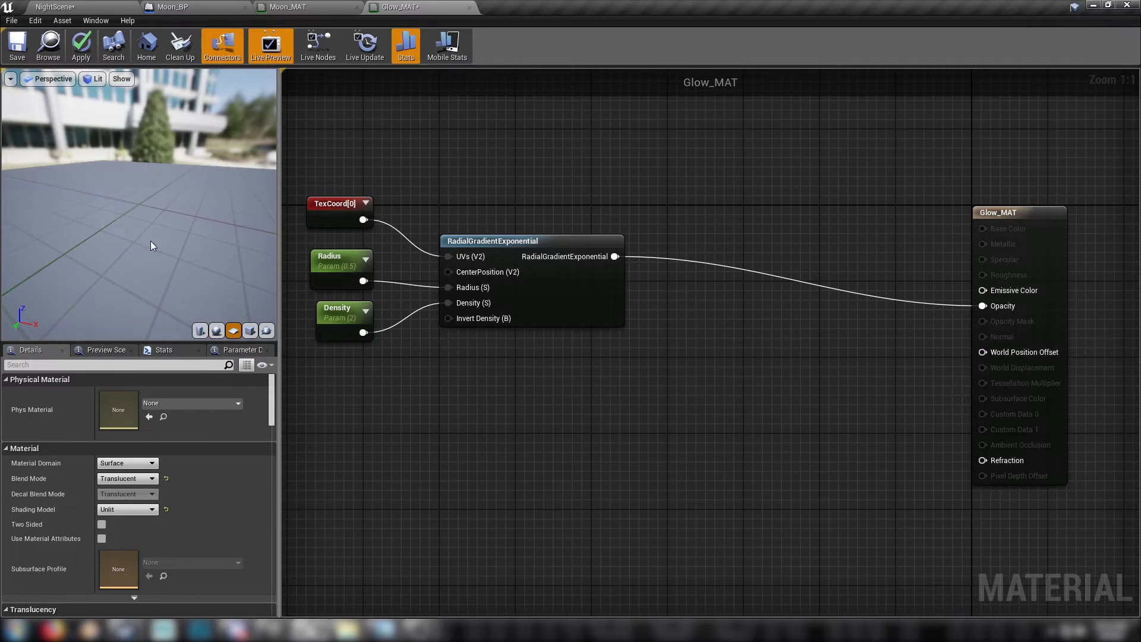
{"action": "left_click_drag", "start_coordinate": [55, 224], "coordinate": [84, 237]}
{"action": "left_click_drag", "start_coordinate": [211, 198], "coordinate": [132, 223]}
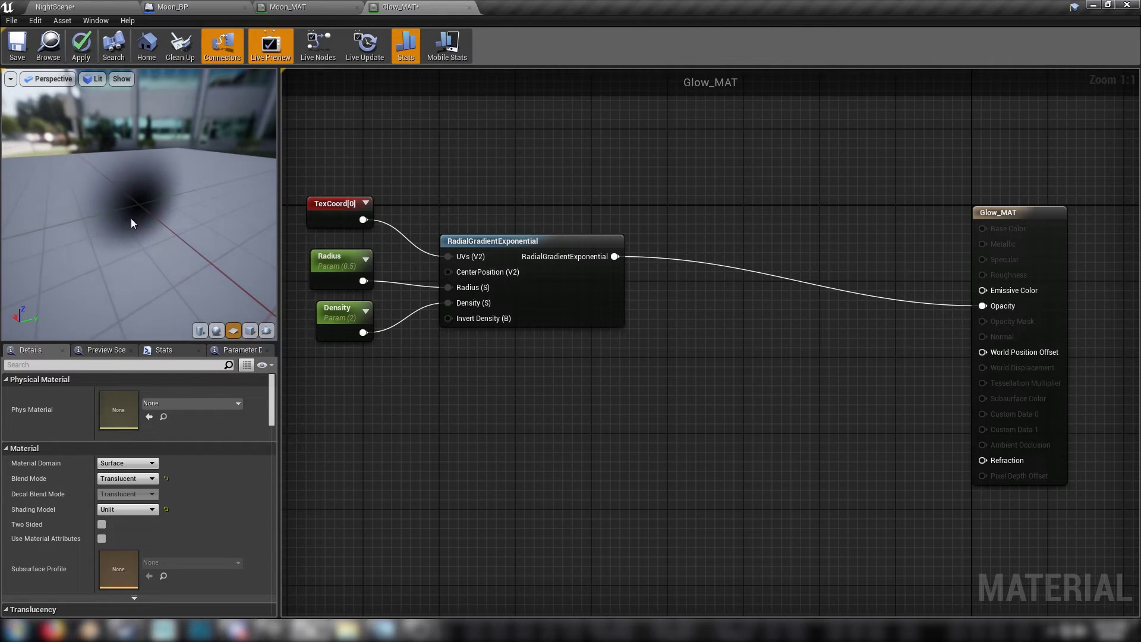
Add a Multiply node before the material output and a scalar parameter named Glow Crank below it with default value 0.5.
{"action": "right_click_drag", "start_coordinate": [688, 332], "coordinate": [740, 296]}
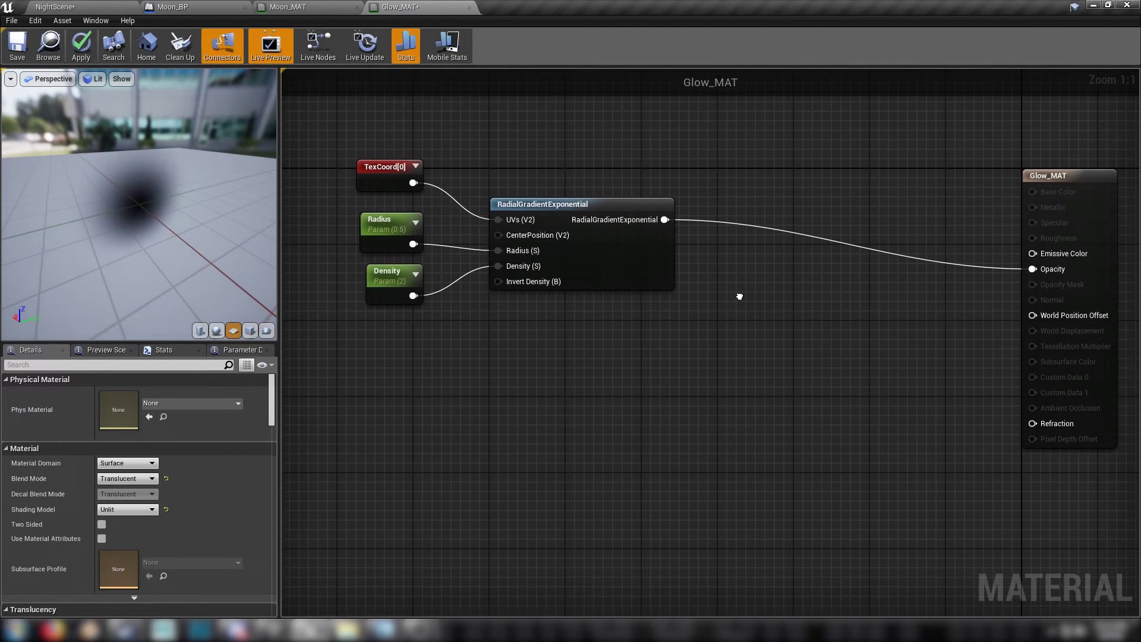
{"action": "left_click", "coordinate": [786, 280]}
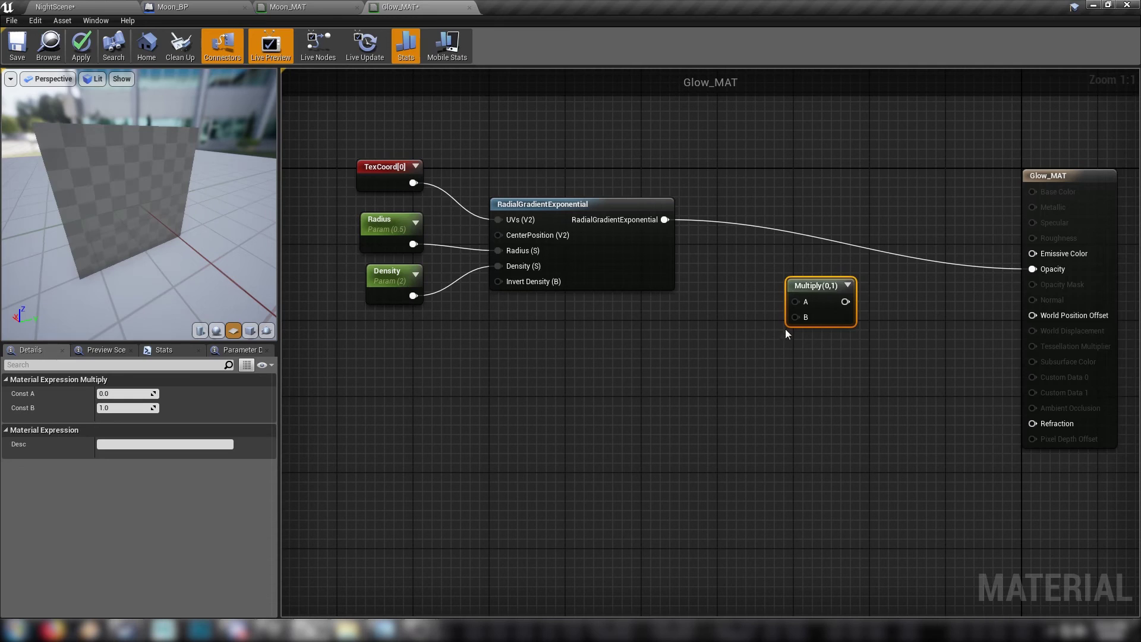
{"action": "left_click", "coordinate": [707, 346]}
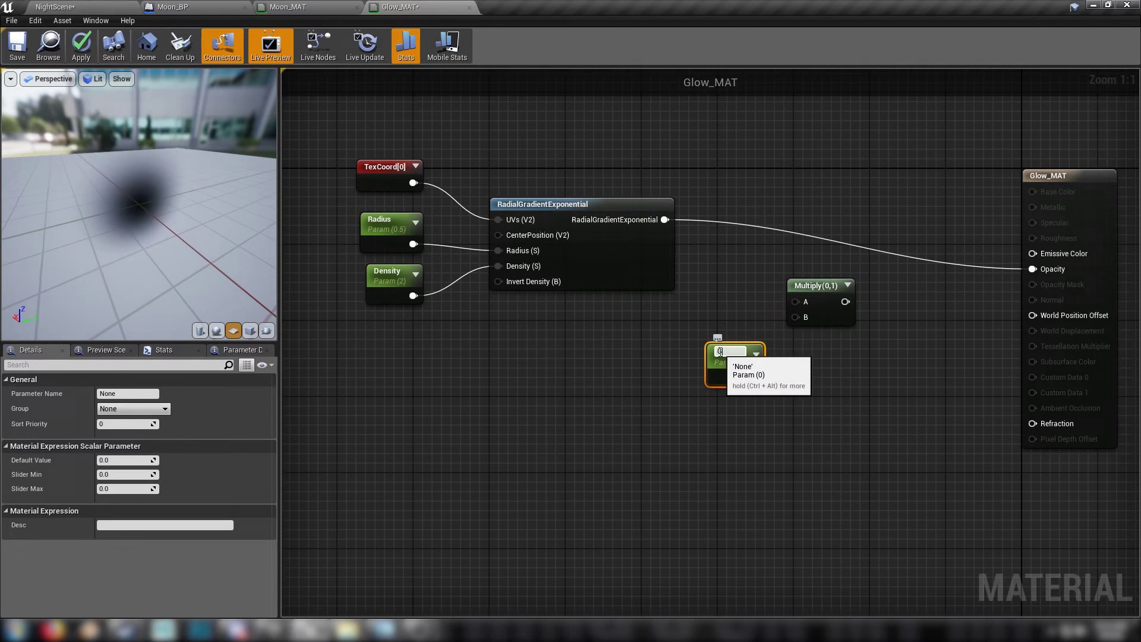
{"action": "type", "text": "Glow Crank"}
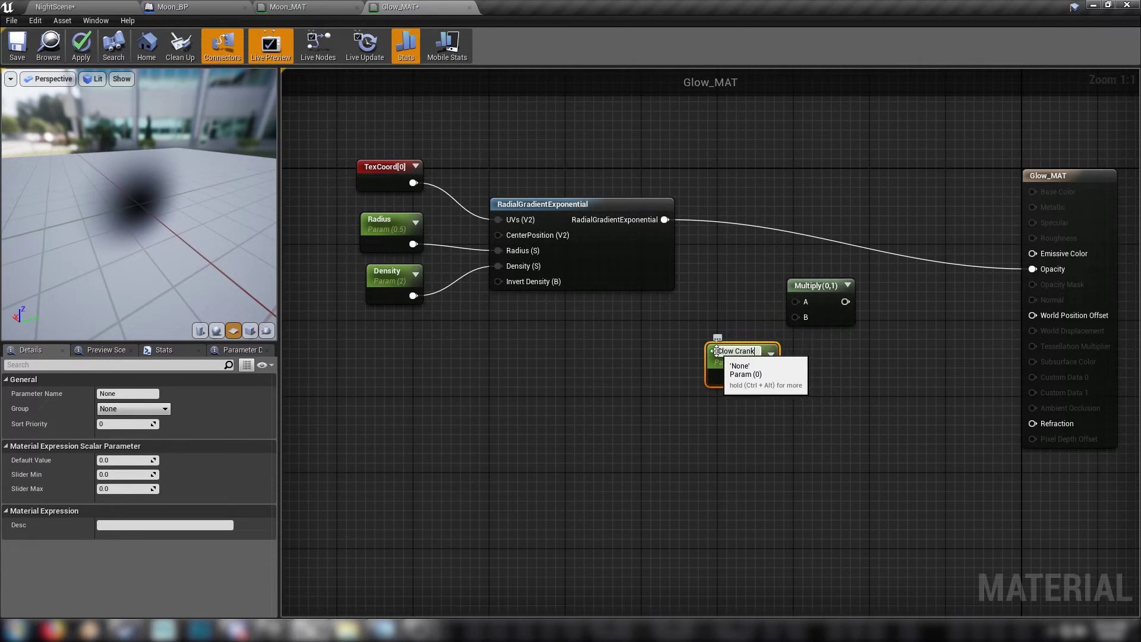
{"action": "key", "text": "Return"}
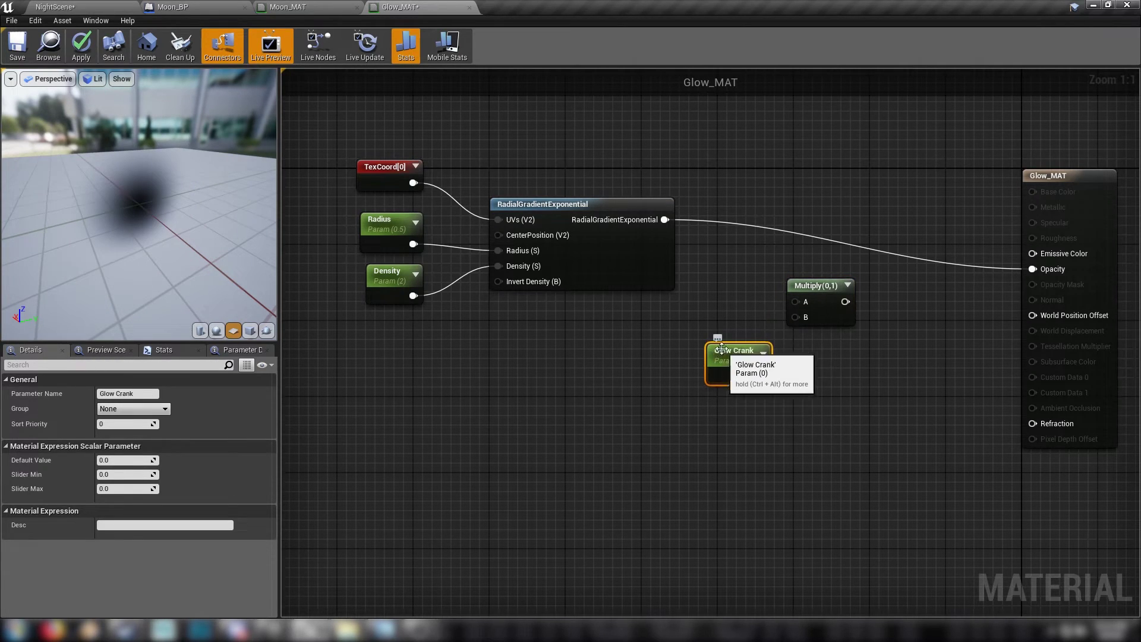
{"action": "left_click", "coordinate": [120, 460]}
{"action": "type", "text": "0.5"}
{"action": "key", "text": "Return"}
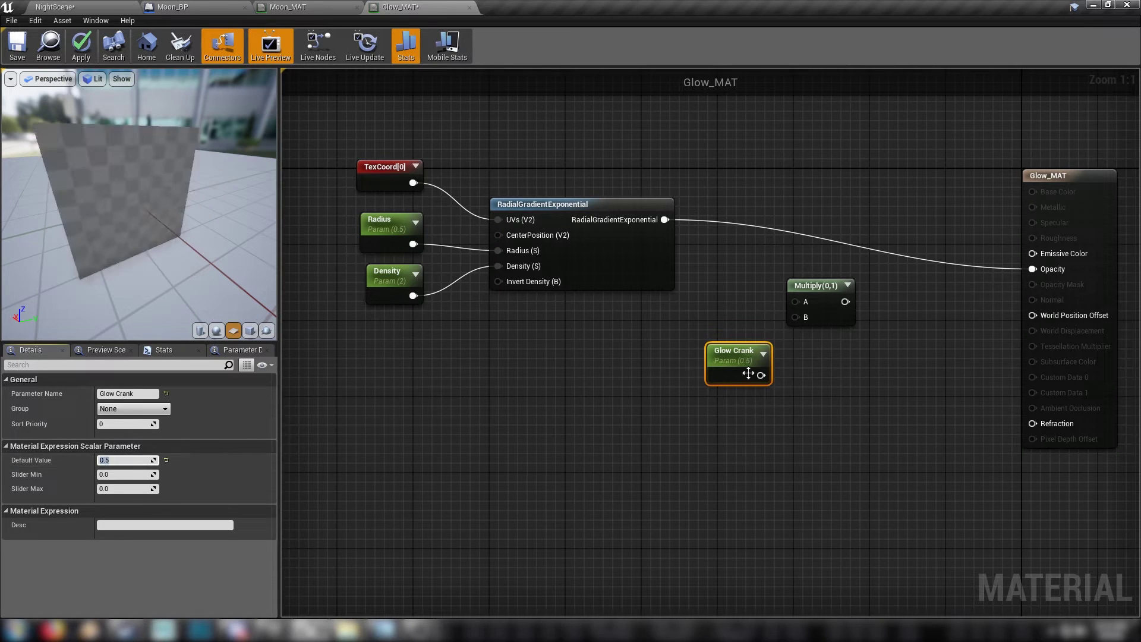
Feed RadialGradientExponential and Glow Crank through Multiply's A and B inputs into Emissive Color, and save the material.
{"action": "left_click_drag", "start_coordinate": [761, 375], "coordinate": [665, 219]}
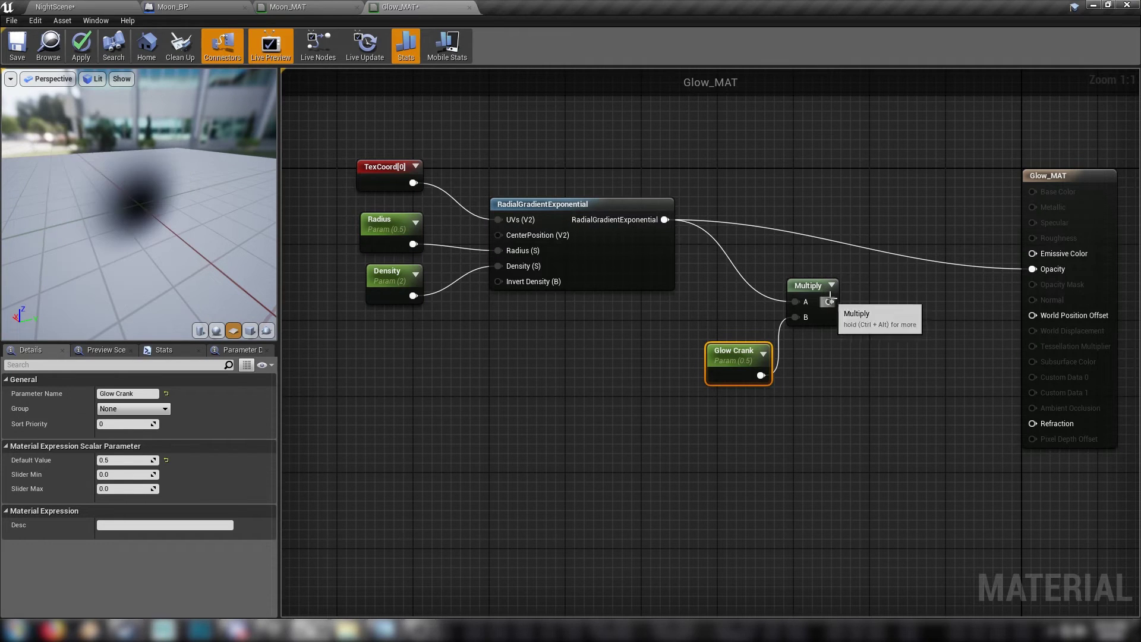
{"action": "left_click_drag", "start_coordinate": [829, 301], "coordinate": [1048, 255]}
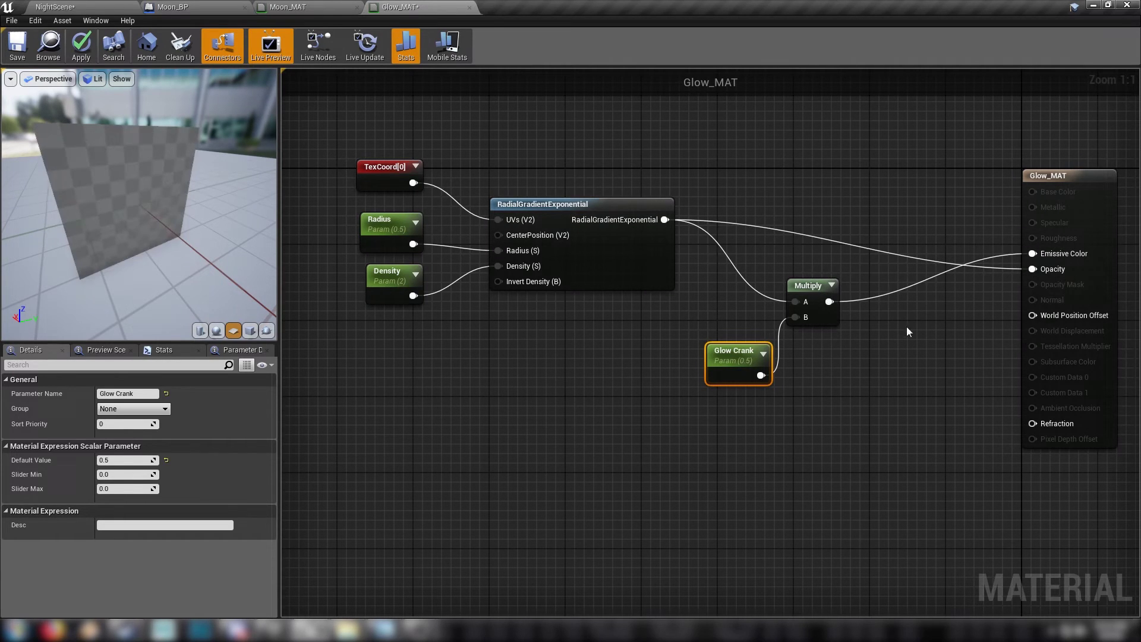
{"action": "left_click_drag", "start_coordinate": [223, 209], "coordinate": [156, 196]}
{"action": "left_click_drag", "start_coordinate": [135, 237], "coordinate": [157, 218]}
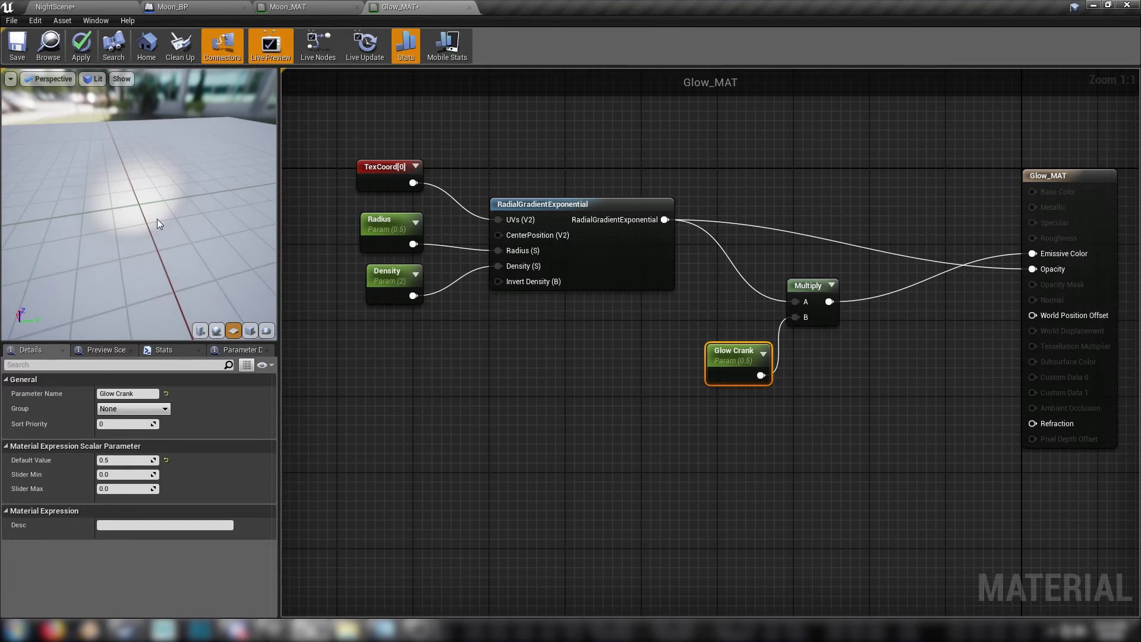
{"action": "left_click", "coordinate": [18, 53]}
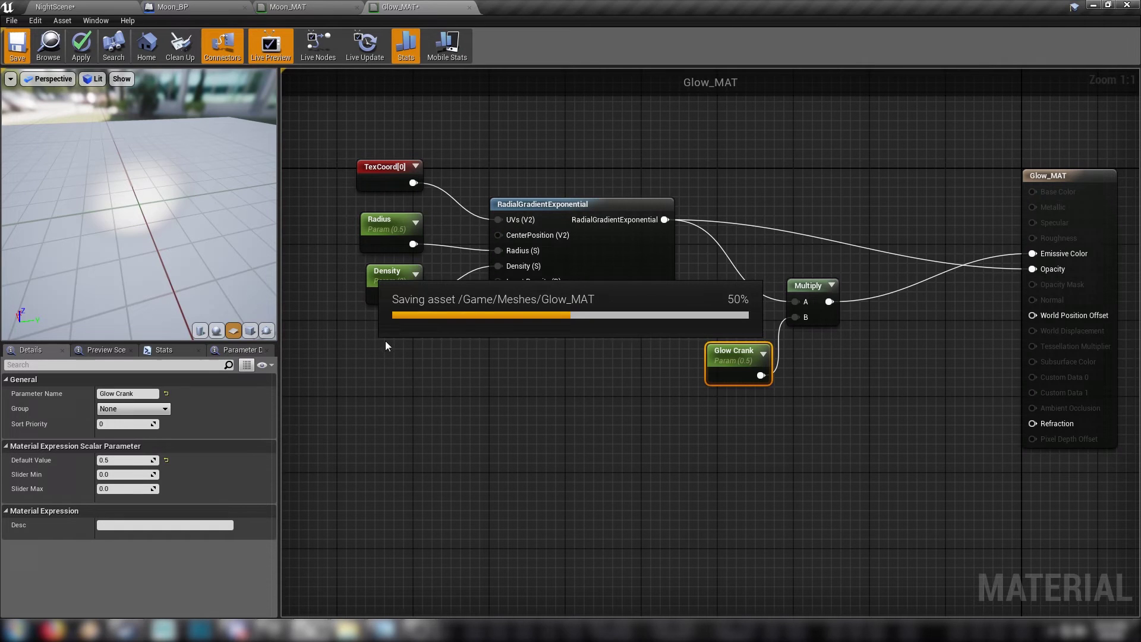
Create material instances of Moon_MAT and Glow_MAT in the Meshes folder, keeping their default names.
{"action": "left_click", "coordinate": [70, 6]}
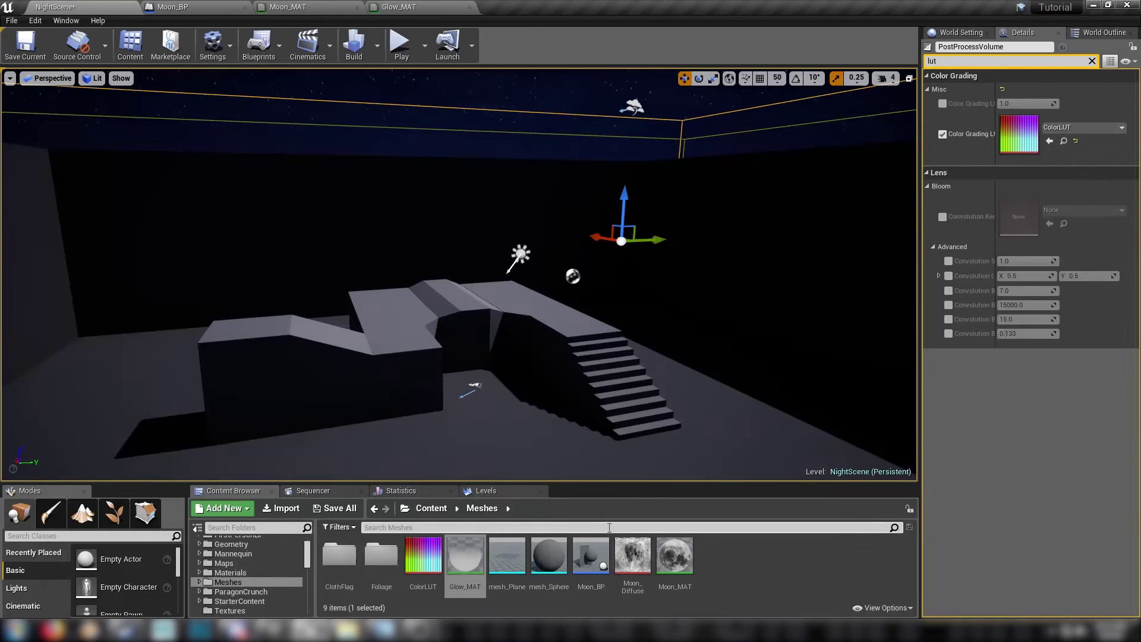
{"action": "right_click", "coordinate": [680, 561]}
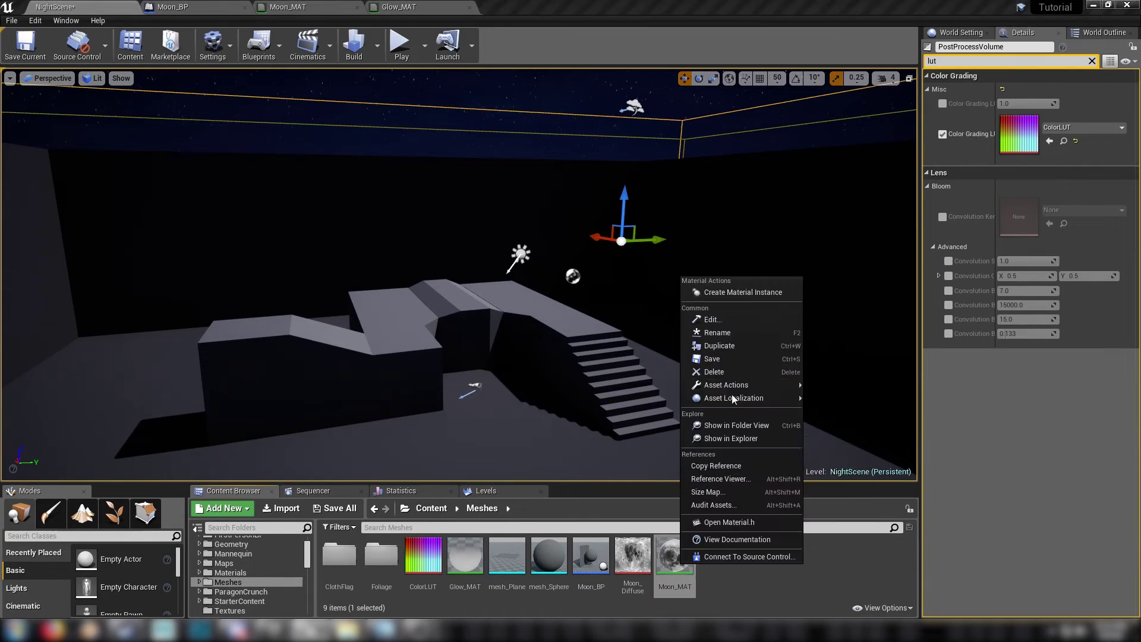
{"action": "left_click", "coordinate": [738, 293]}
{"action": "key", "text": "Return"}
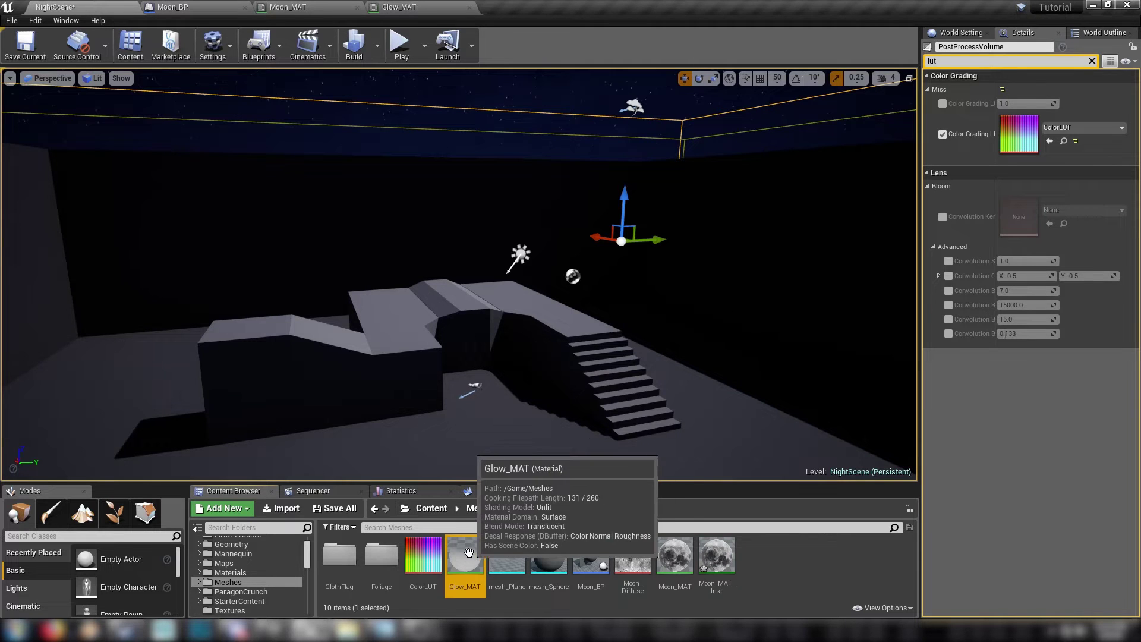
{"action": "right_click", "coordinate": [464, 553]}
{"action": "left_click", "coordinate": [515, 281]}
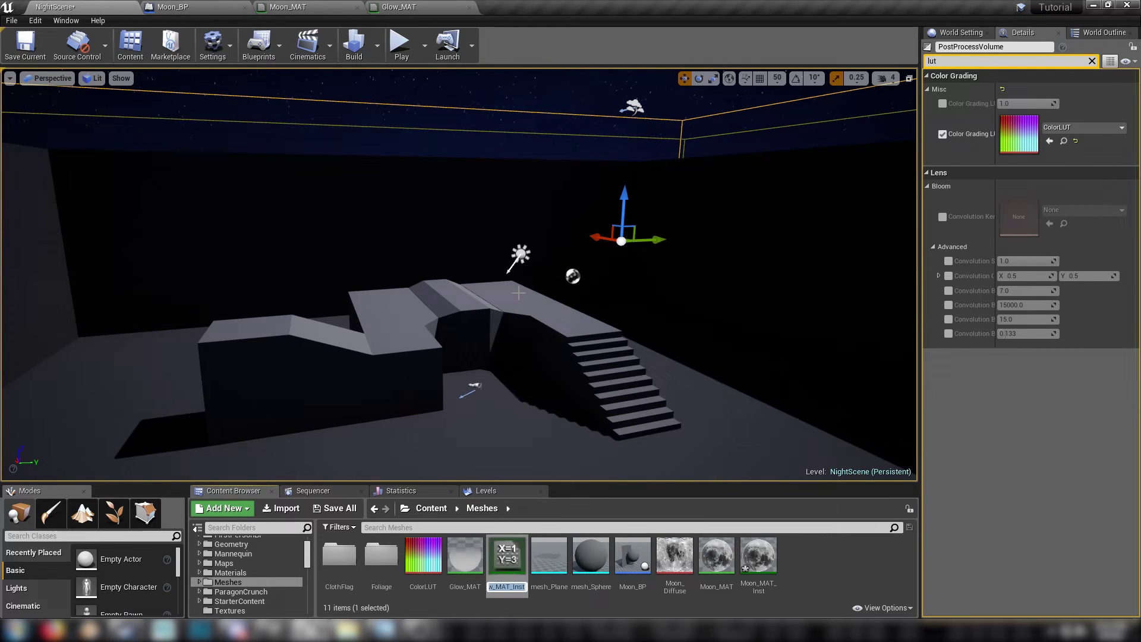
{"action": "key", "text": "Return"}
In Moon_BP, assign Moon_MAT_Inst as the Element 0 material of the Moon component.
{"action": "left_click", "coordinate": [173, 6]}
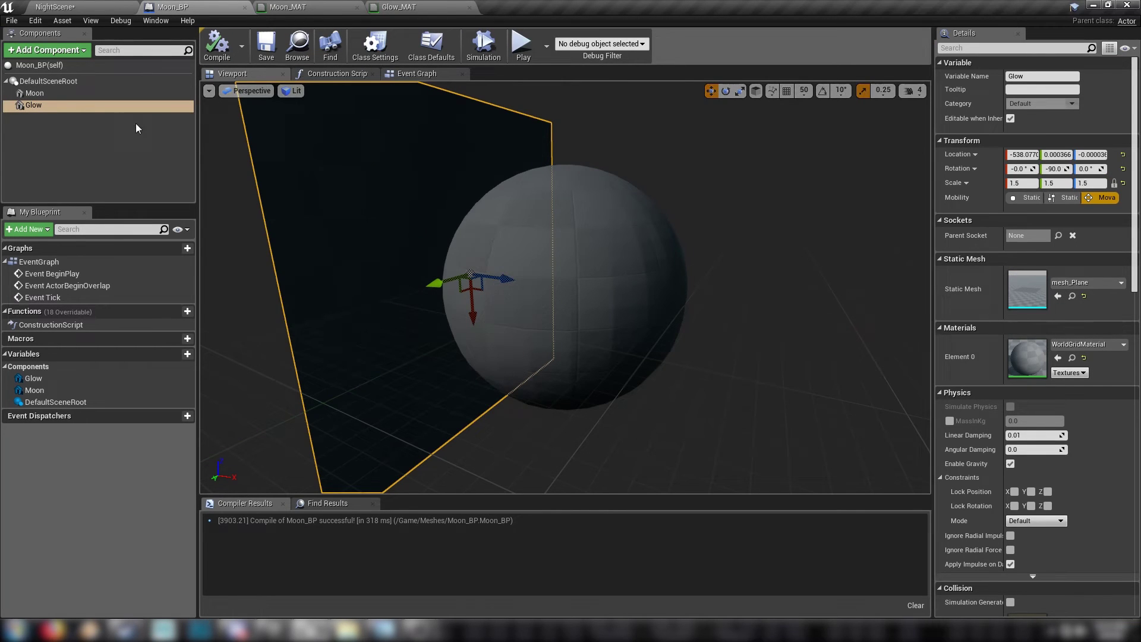
{"action": "left_click", "coordinate": [35, 94]}
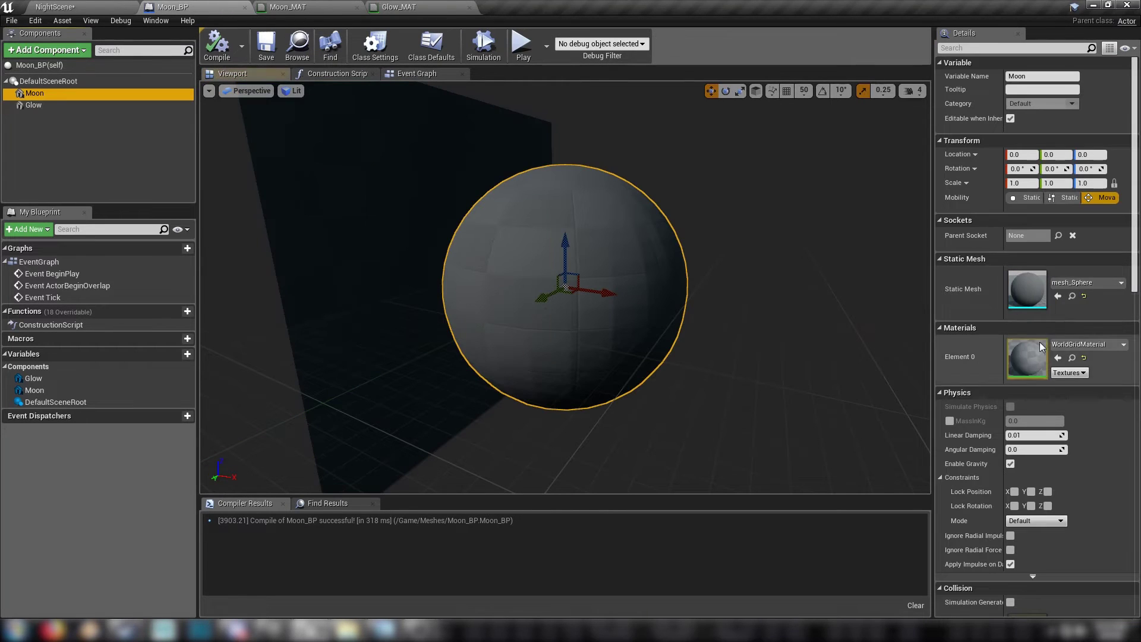
{"action": "left_click", "coordinate": [1096, 347]}
{"action": "type", "text": "moon"}
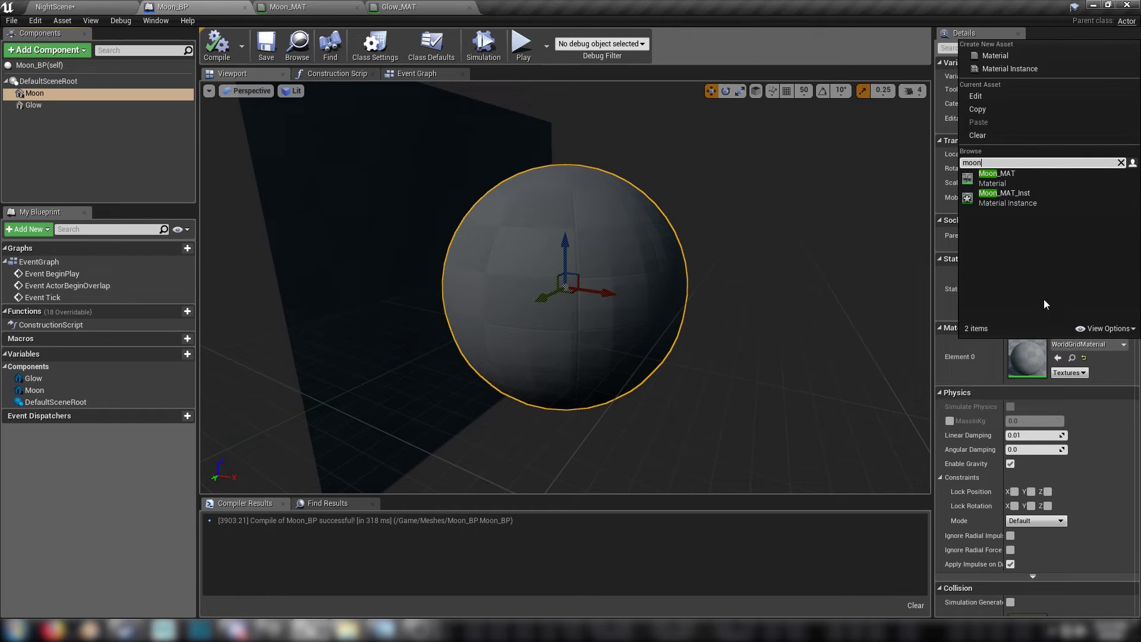
{"action": "left_click", "coordinate": [1004, 202]}
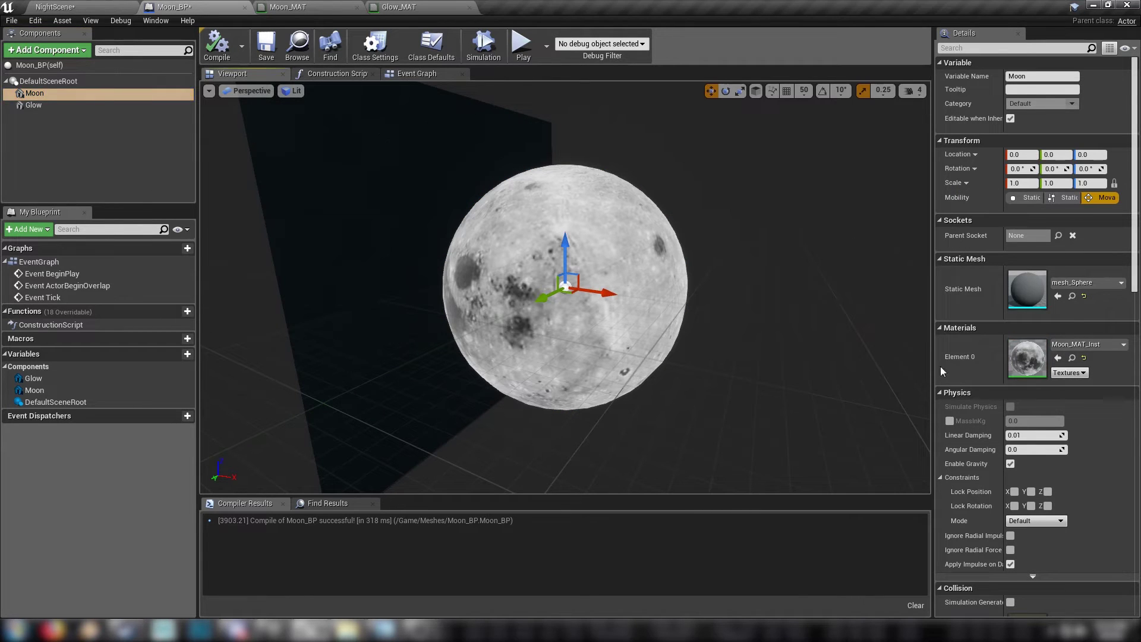
Assign Glow_MAT_Inst as the Element 0 material of the Glow component and save the blueprint.
{"action": "left_click", "coordinate": [33, 105]}
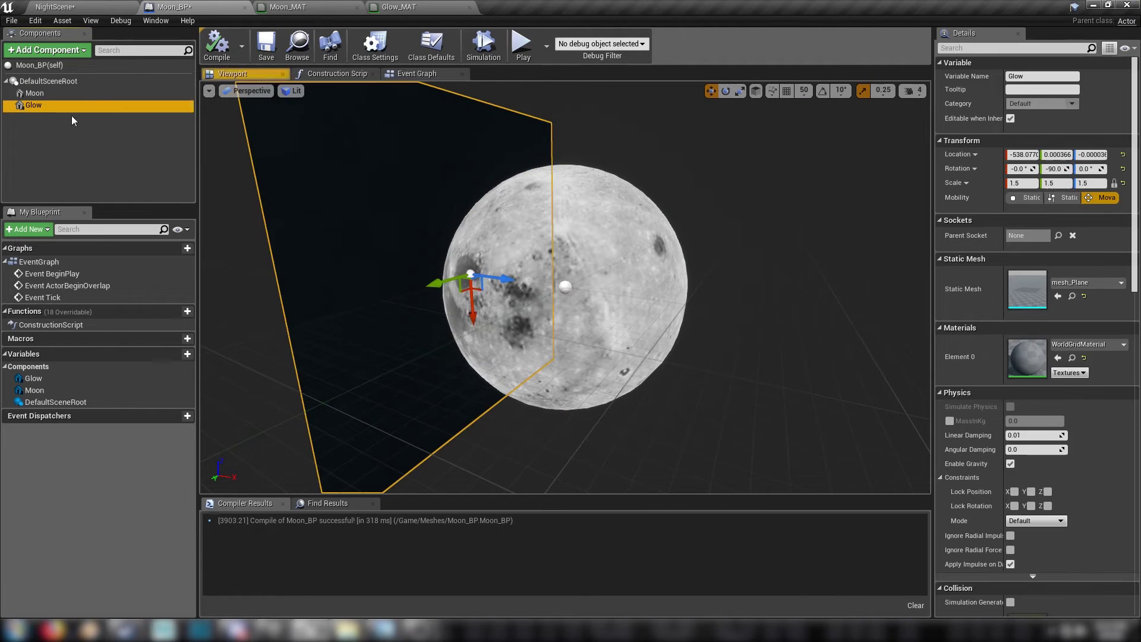
{"action": "left_click", "coordinate": [1068, 345]}
{"action": "type", "text": "g"}
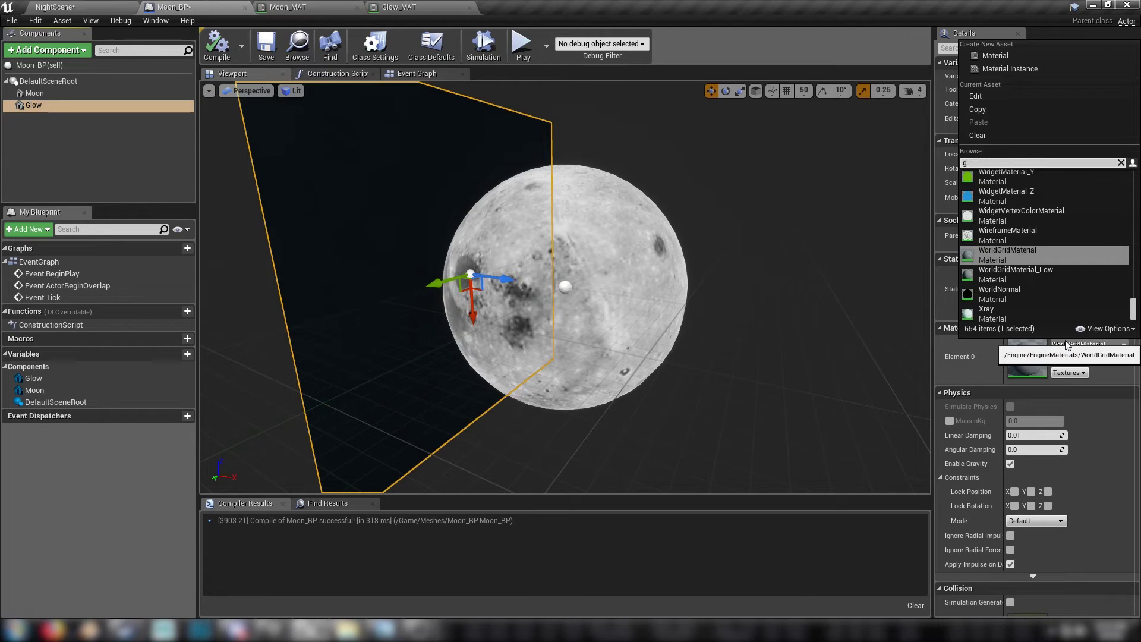
{"action": "type", "text": "low"}
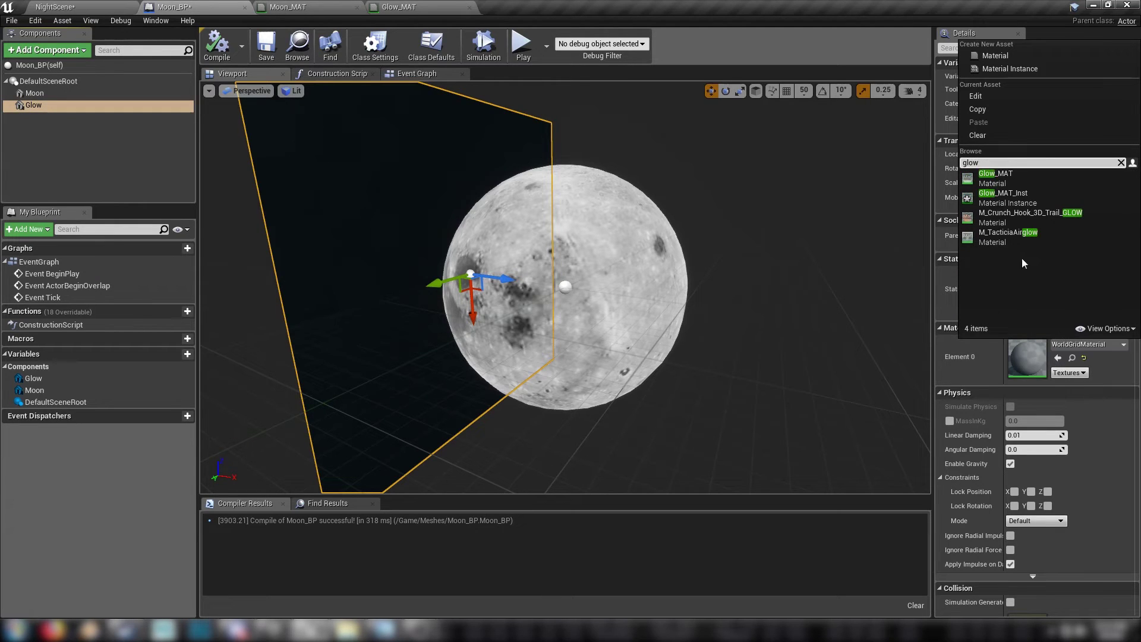
{"action": "left_click", "coordinate": [999, 196]}
{"action": "left_click_drag", "start_coordinate": [715, 319], "coordinate": [650, 313], "text": "alt"}
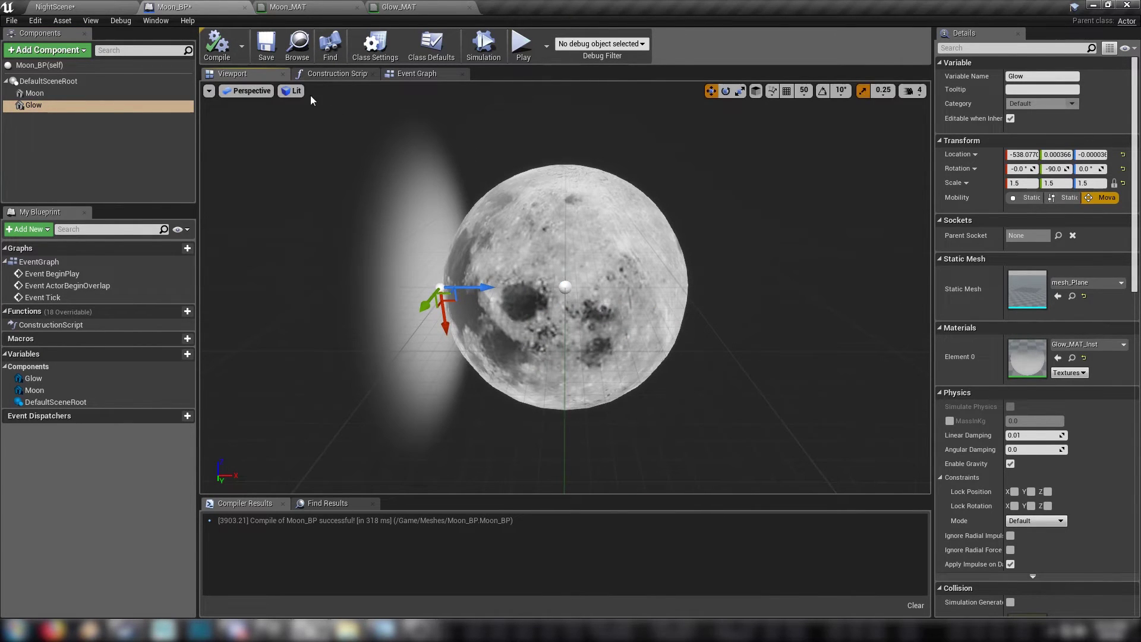
{"action": "left_click", "coordinate": [266, 45]}
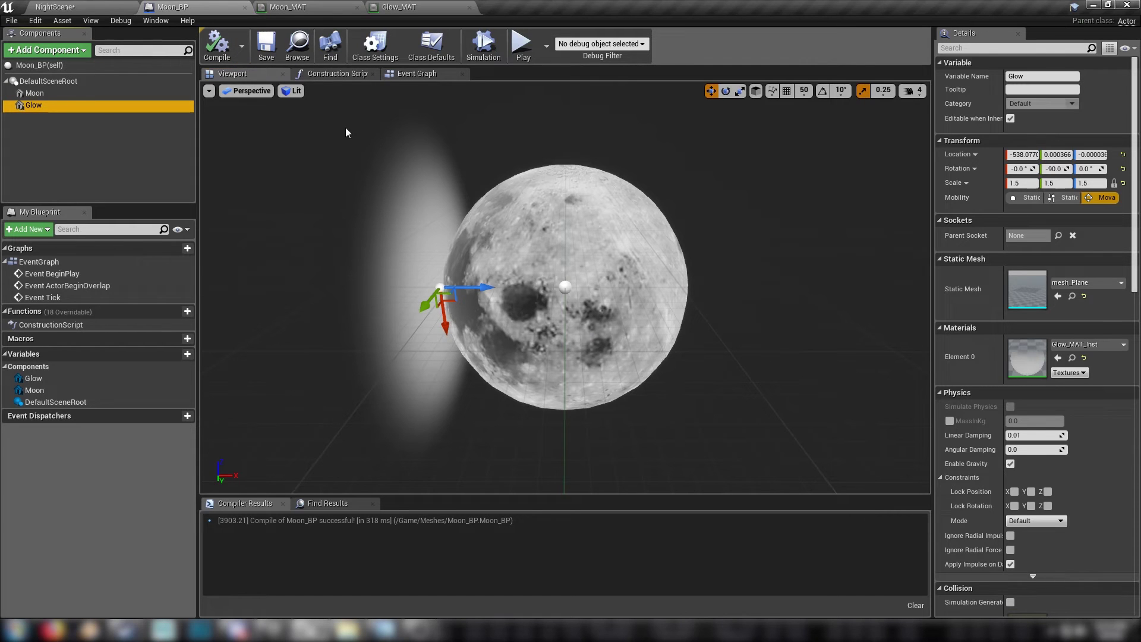
In Moon_BP's Construction Script, create a Vector variable named Origin and compile the blueprint.
{"action": "left_click", "coordinate": [334, 74]}
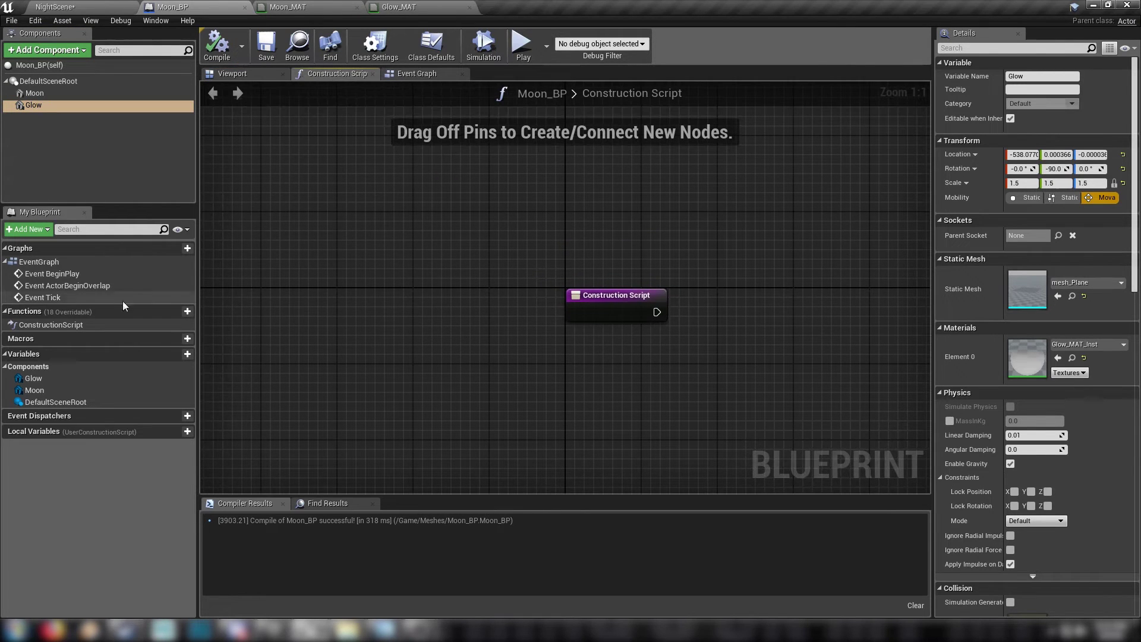
{"action": "right_click_drag", "start_coordinate": [454, 359], "coordinate": [291, 262]}
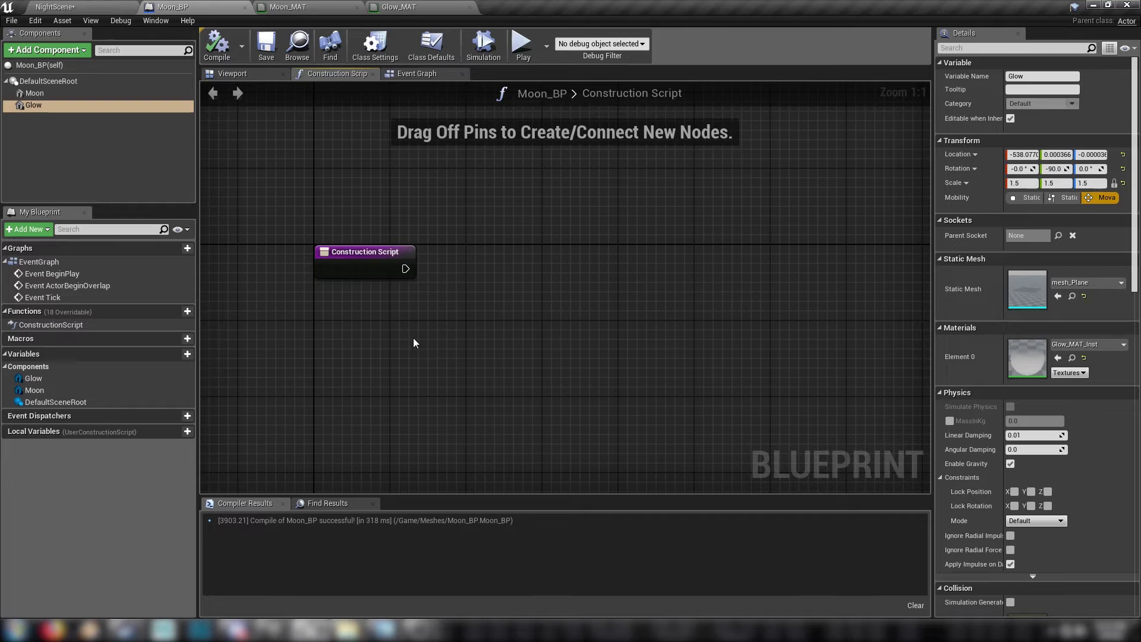
{"action": "right_click_drag", "start_coordinate": [395, 368], "coordinate": [415, 331]}
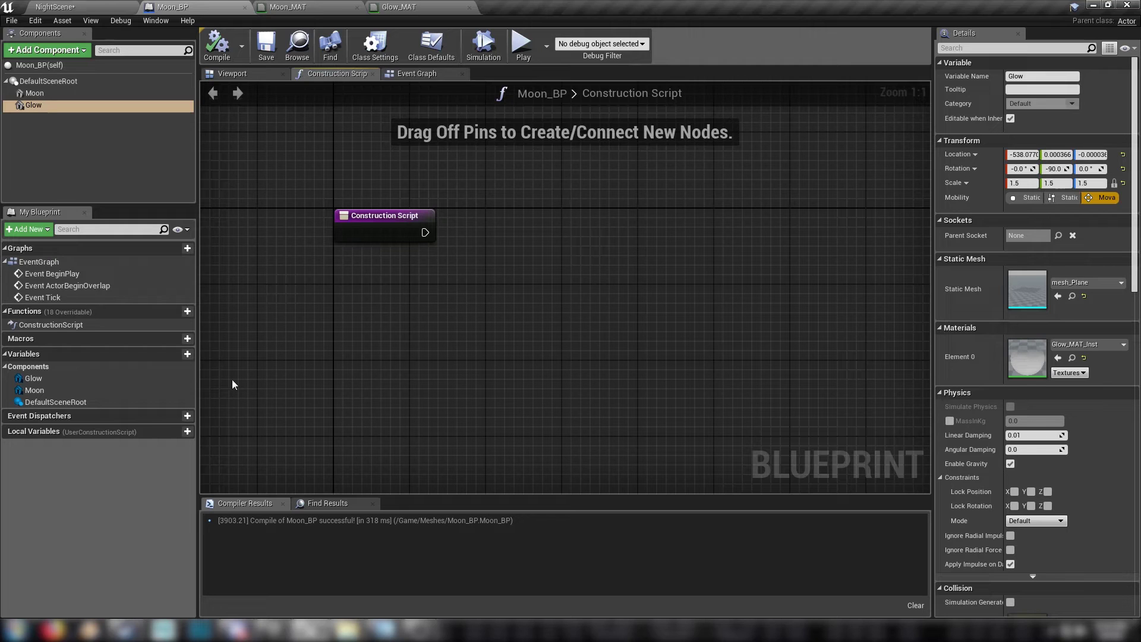
{"action": "left_click", "coordinate": [180, 355]}
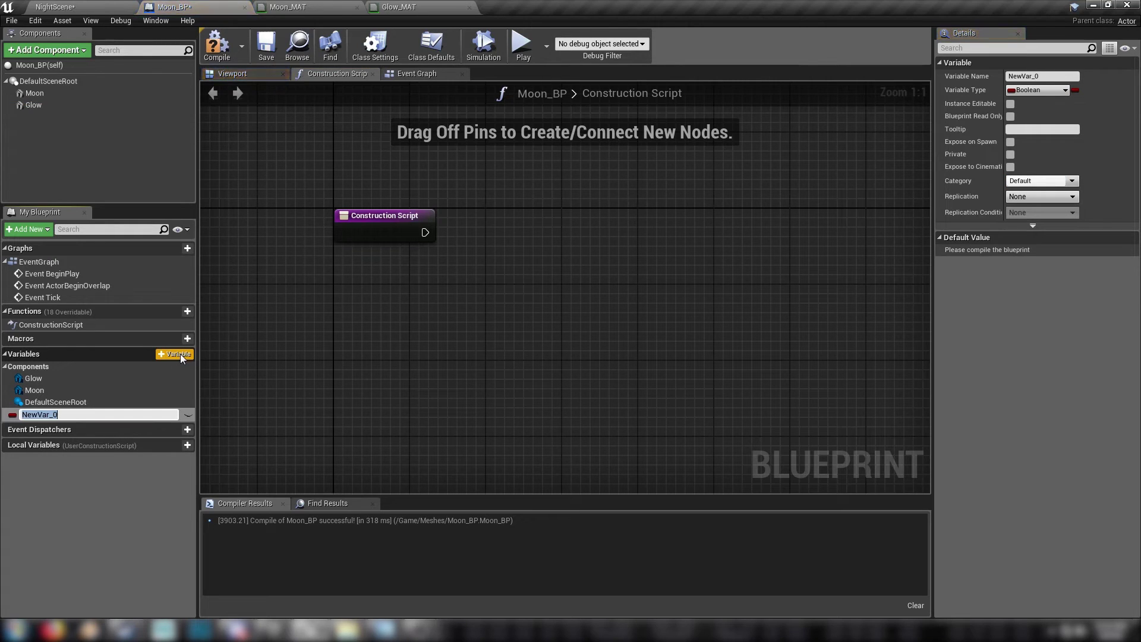
{"action": "type", "text": "Origin"}
{"action": "key", "text": "Return"}
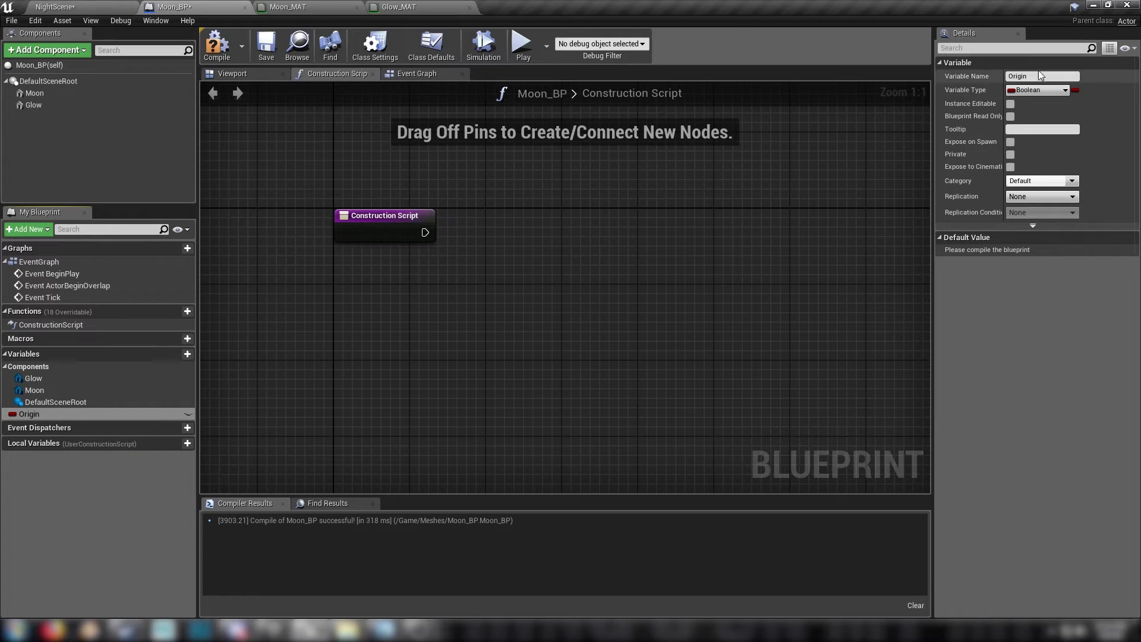
{"action": "left_click", "coordinate": [1037, 90]}
{"action": "left_click", "coordinate": [928, 204]}
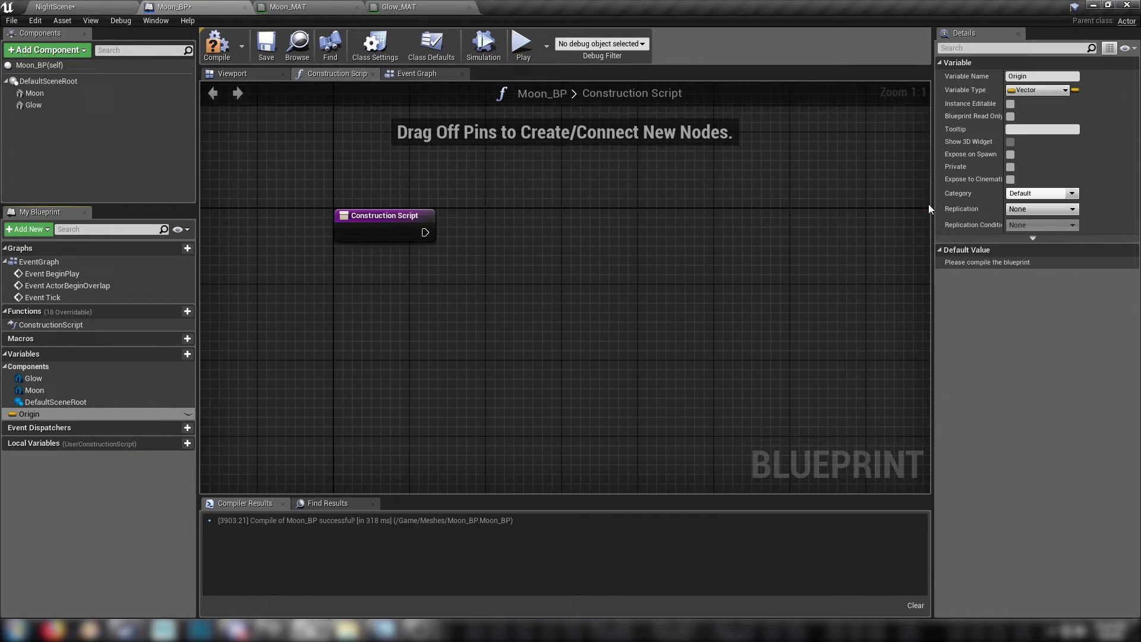
{"action": "left_click", "coordinate": [215, 54]}
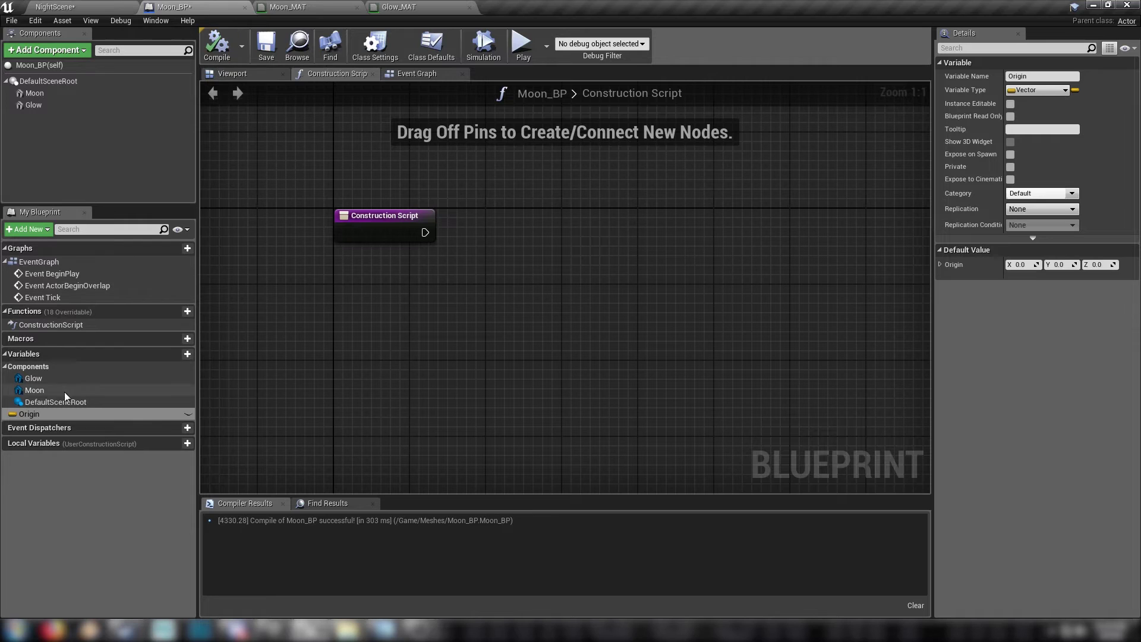
Place an Origin getter and a GetActorLocation node below the Construction Script entry node.
{"action": "left_click_drag", "start_coordinate": [42, 415], "coordinate": [351, 308]}
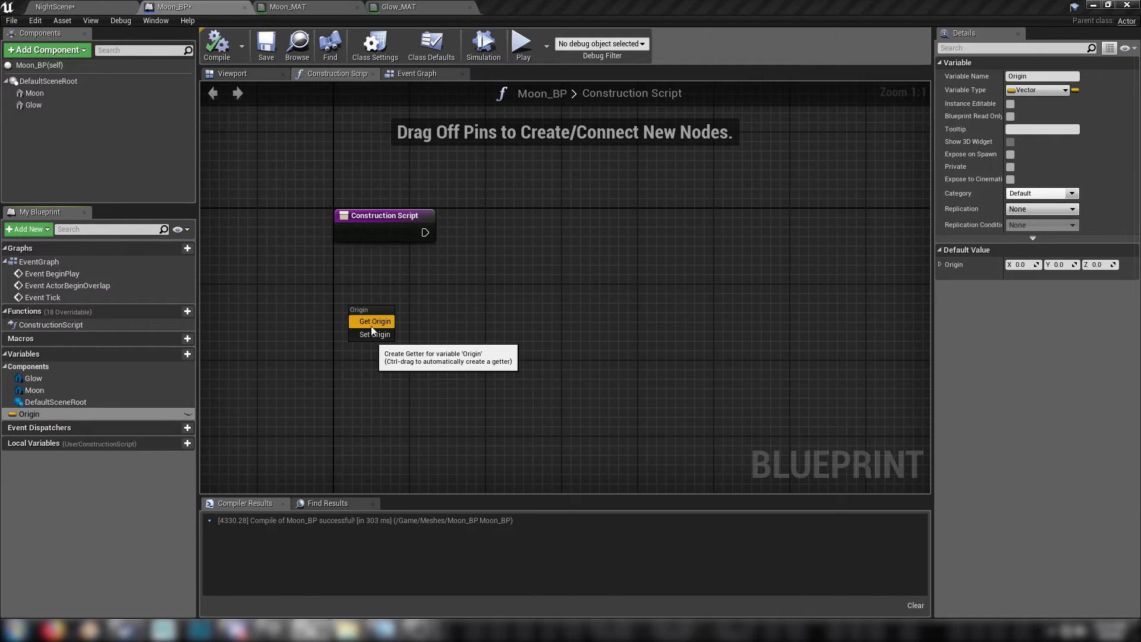
{"action": "left_click", "coordinate": [371, 323]}
{"action": "left_click", "coordinate": [326, 358]}
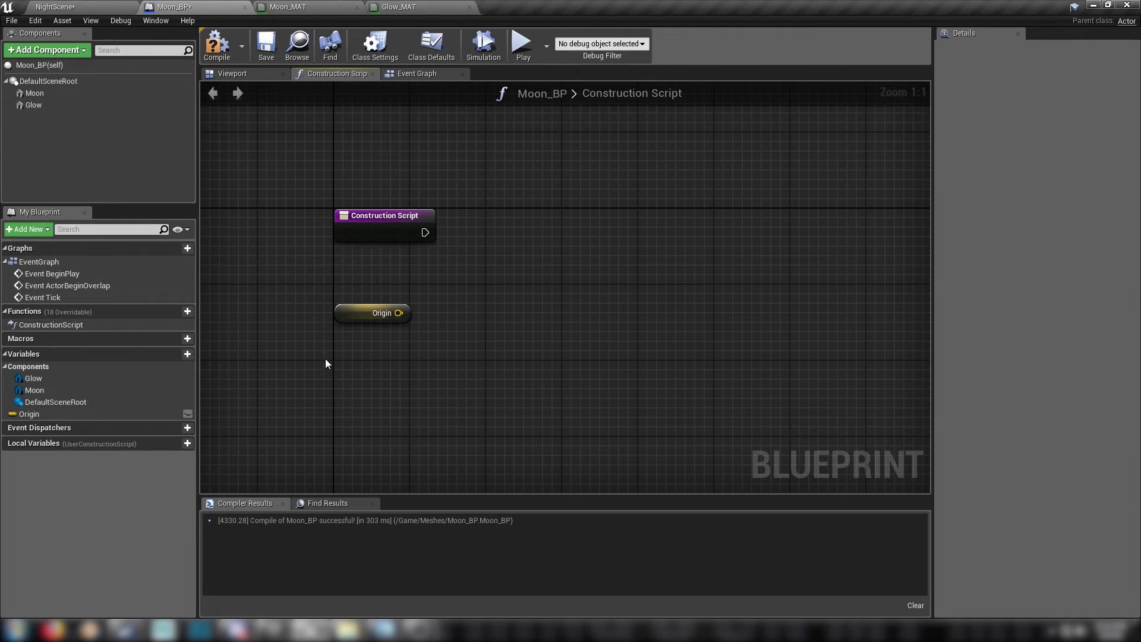
{"action": "right_click", "coordinate": [326, 358]}
{"action": "type", "text": "get ac"}
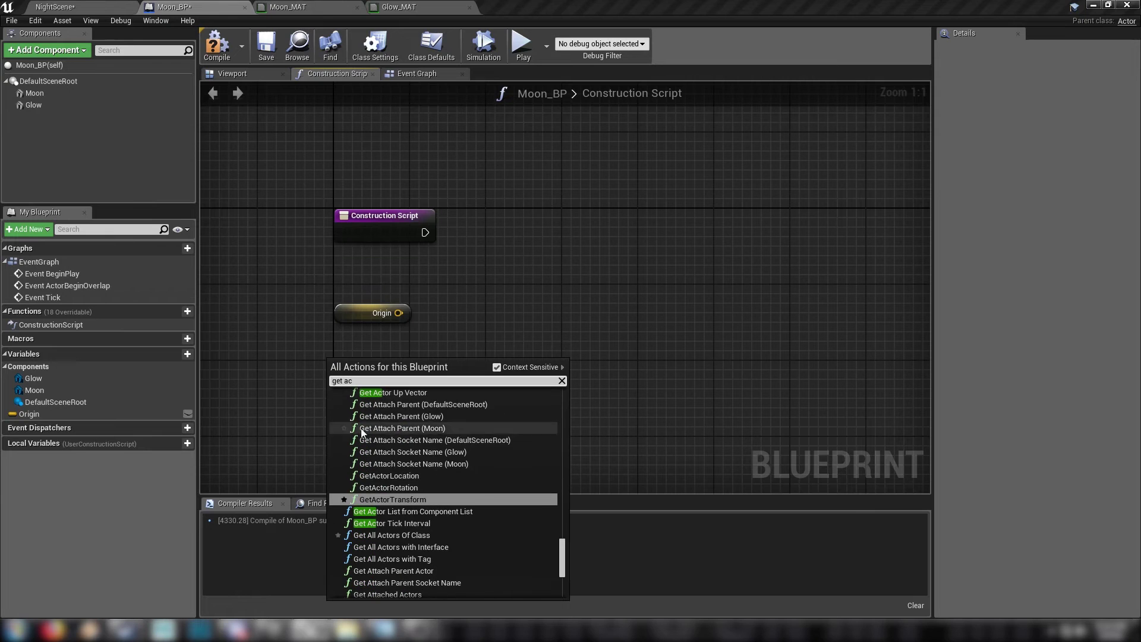
{"action": "left_click", "coordinate": [389, 476]}
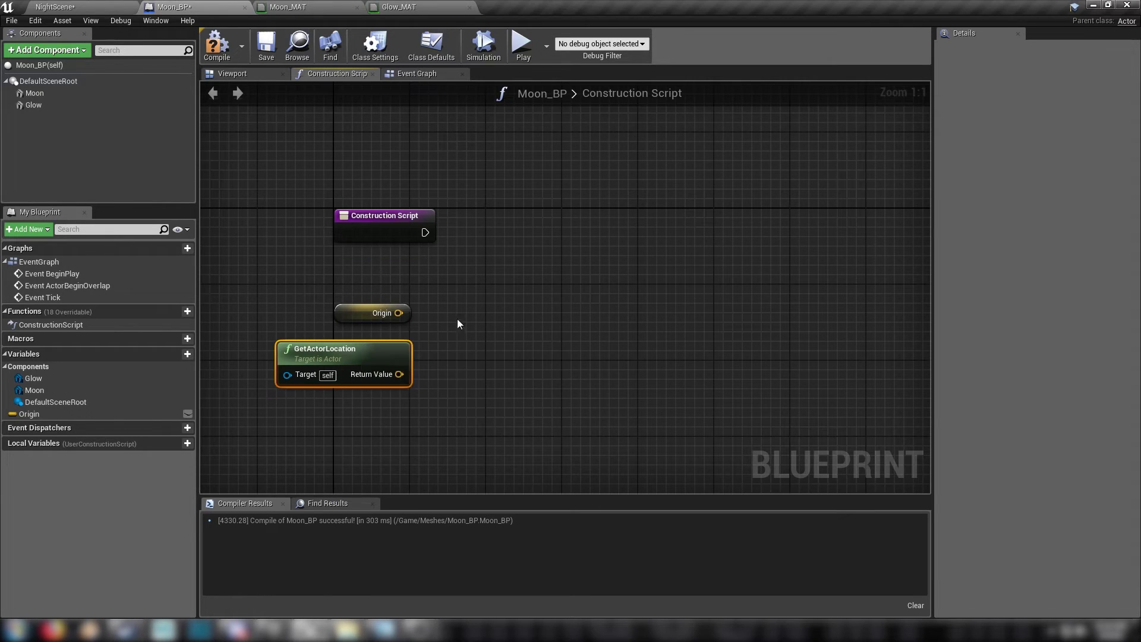
Subtract the GetActorLocation return value from Origin with a vector subtraction node placed close beside them.
{"action": "left_click_drag", "start_coordinate": [398, 313], "coordinate": [394, 376]}
{"action": "left_click", "coordinate": [535, 420]}
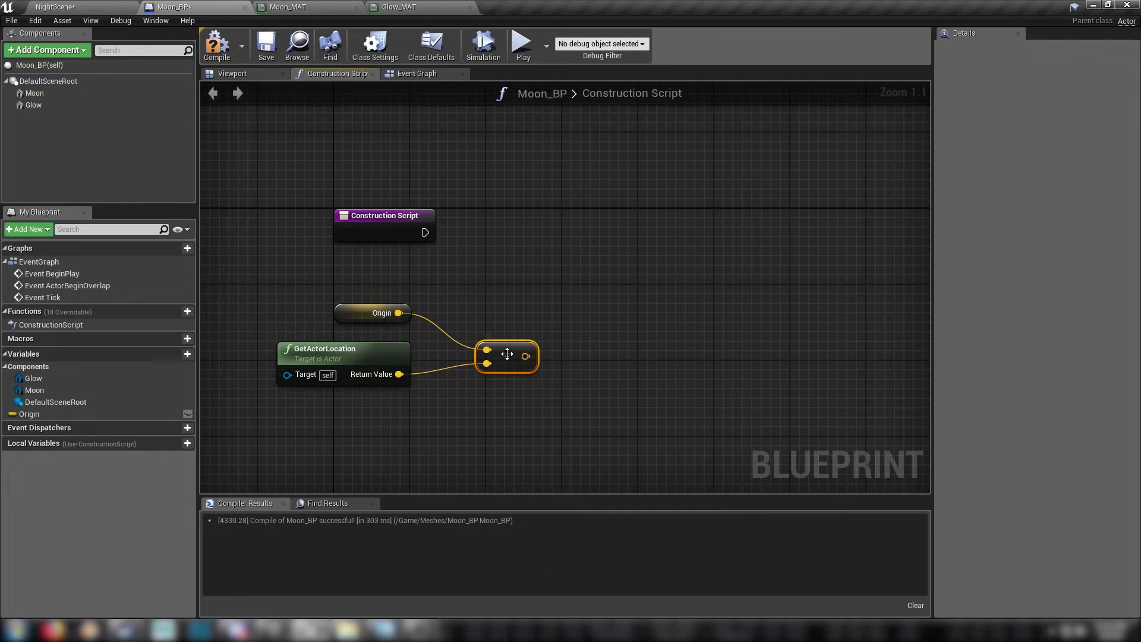
{"action": "left_click_drag", "start_coordinate": [506, 353], "coordinate": [470, 338]}
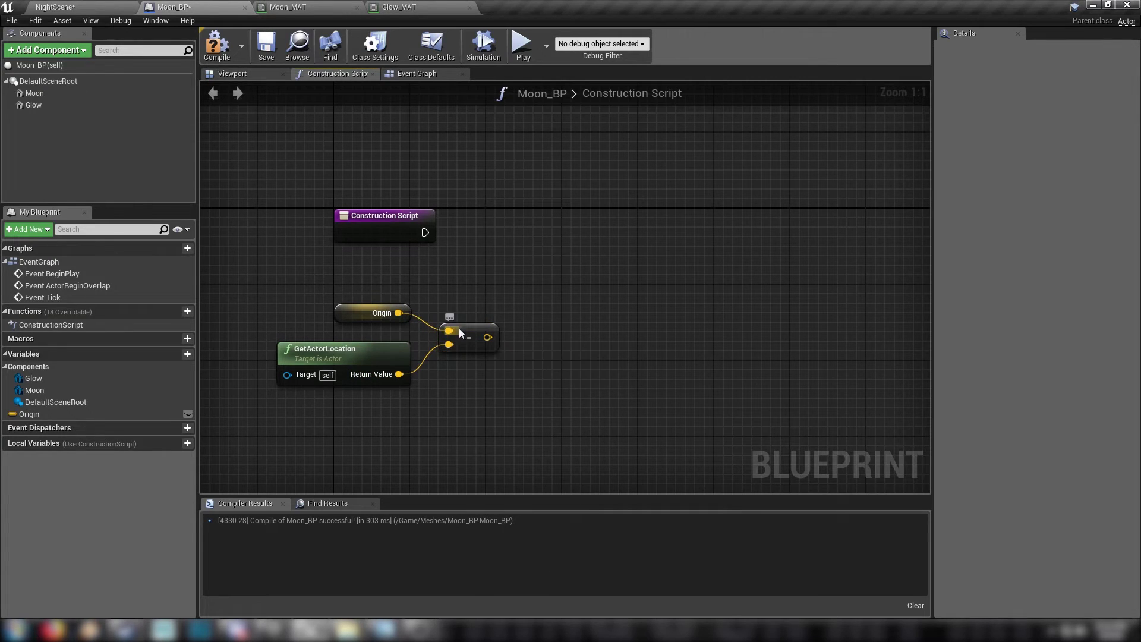
Pass the subtraction result through a Normalize node and feed its return value into a RotationFromXVector node.
{"action": "left_click_drag", "start_coordinate": [489, 338], "coordinate": [540, 341]}
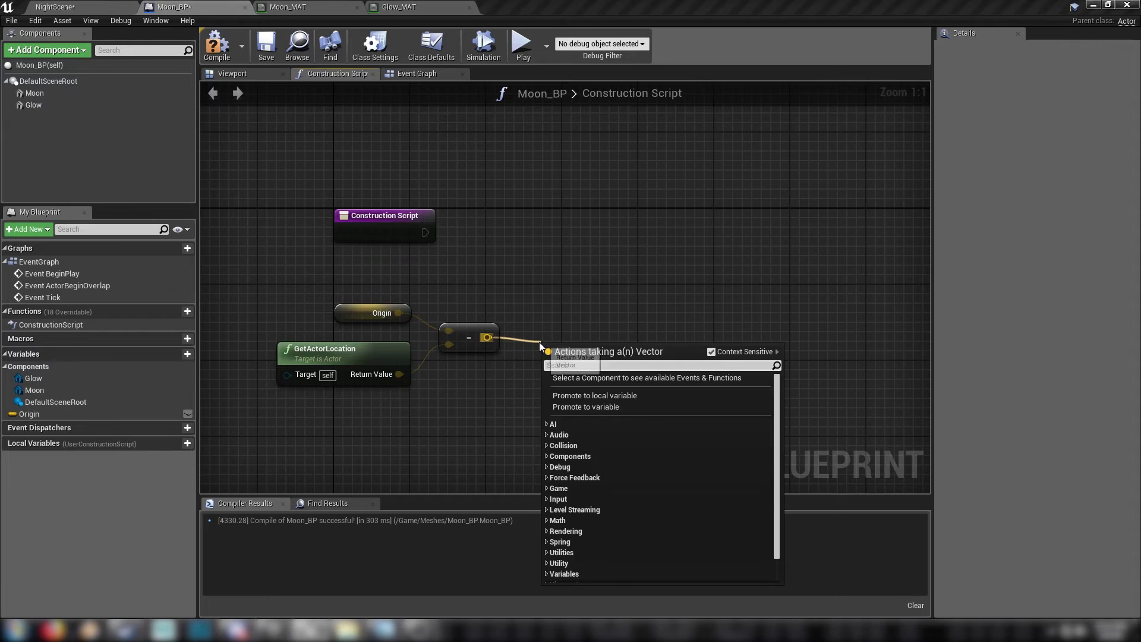
{"action": "type", "text": "norma"}
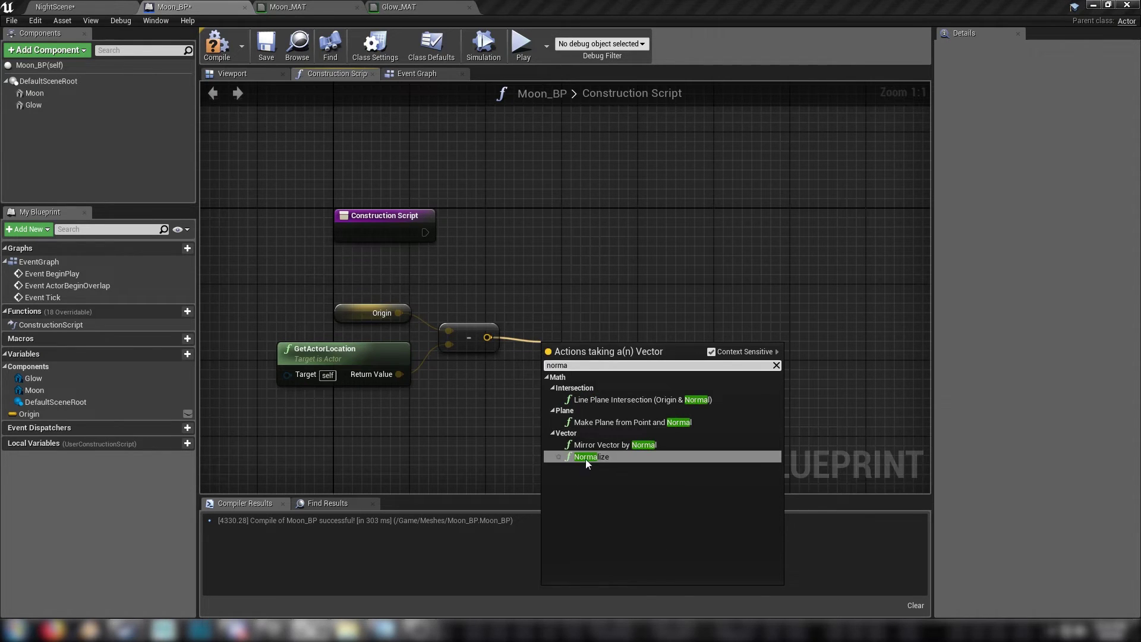
{"action": "left_click", "coordinate": [587, 457]}
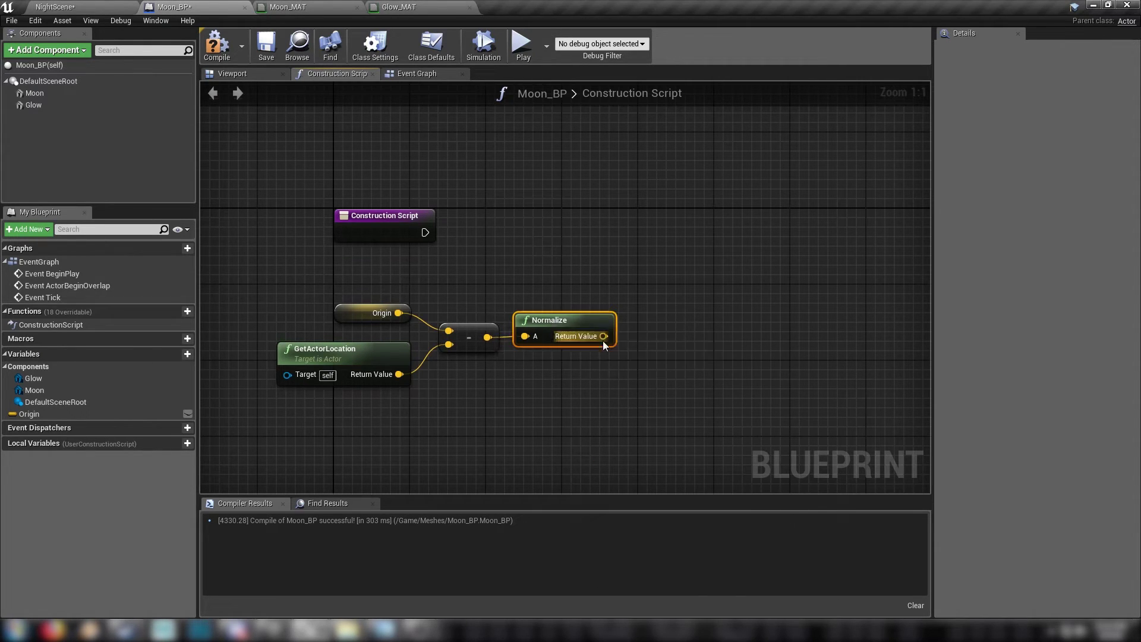
{"action": "left_click_drag", "start_coordinate": [605, 337], "coordinate": [641, 341]}
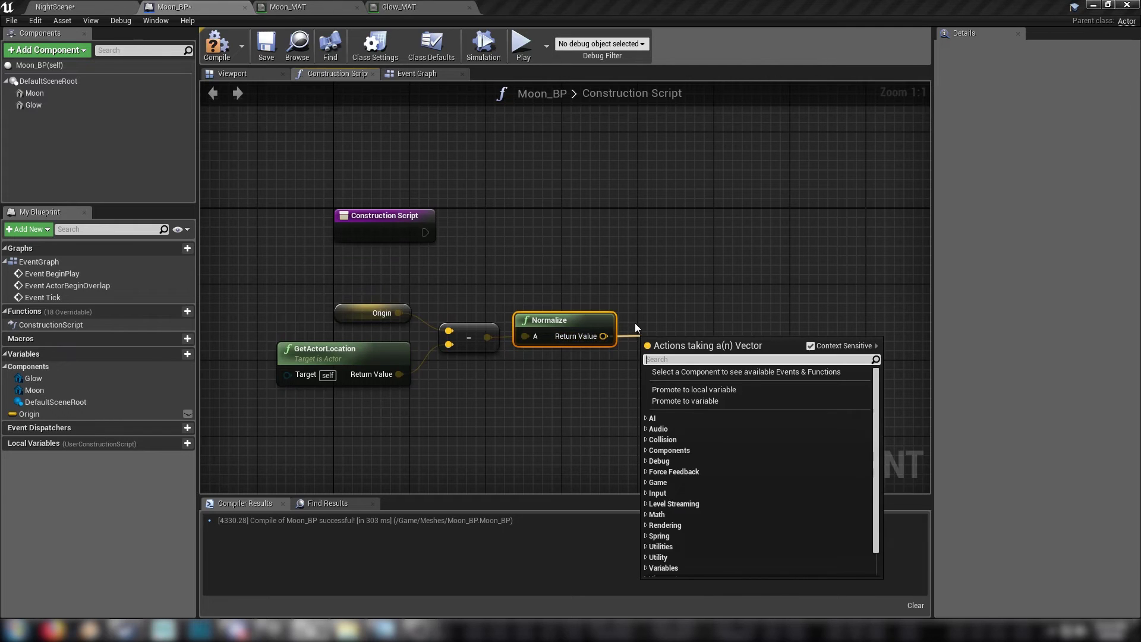
{"action": "type", "text": "rotatio"}
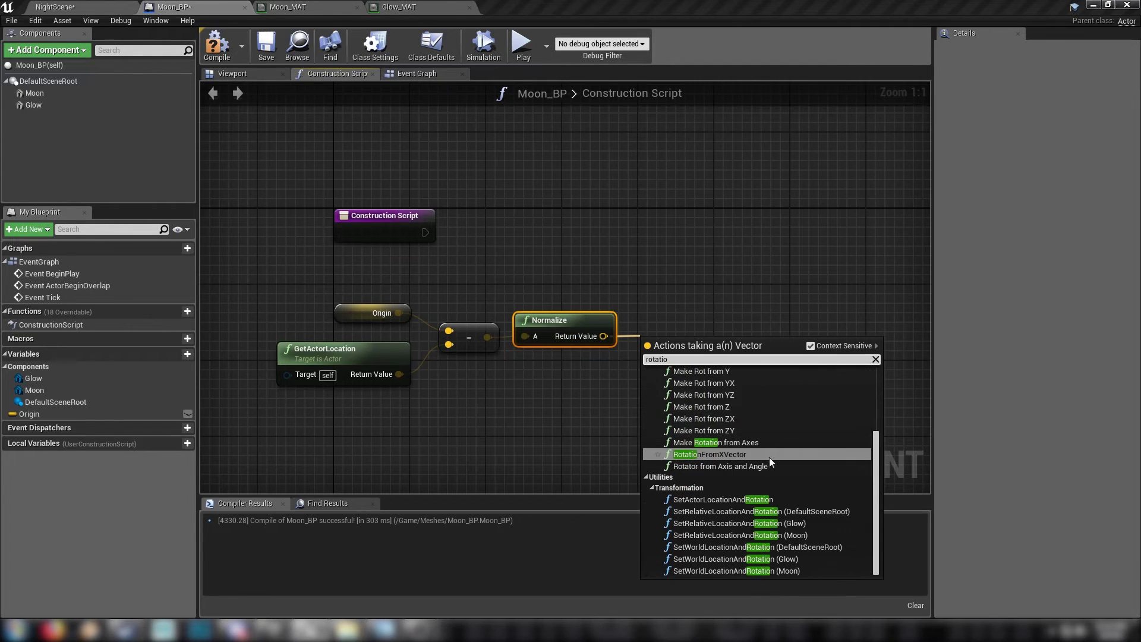
{"action": "left_click", "coordinate": [750, 457]}
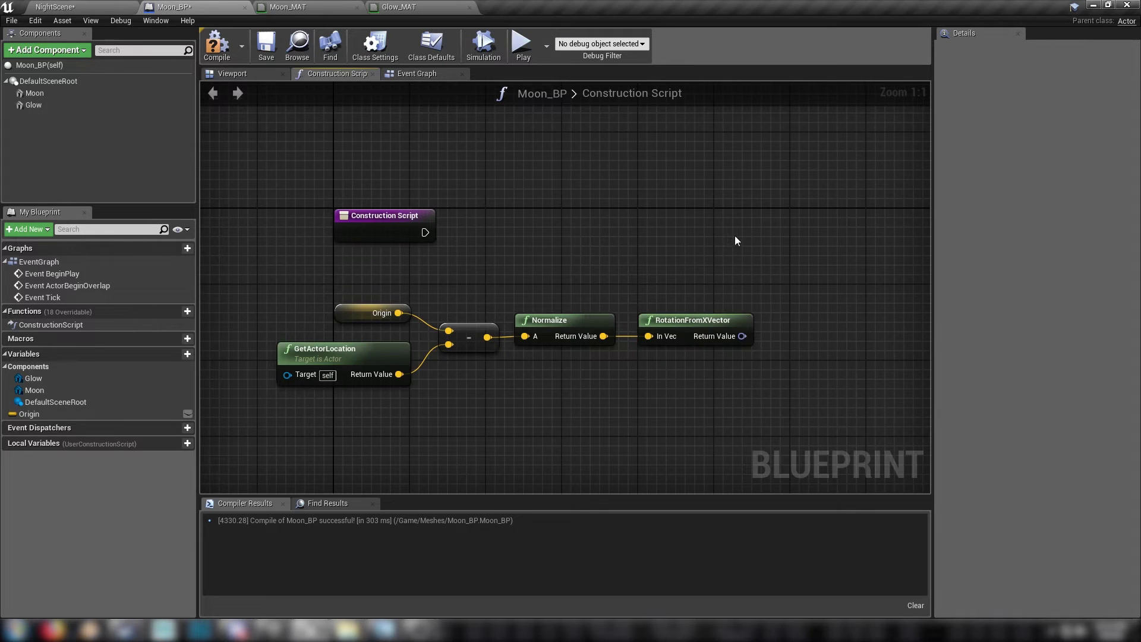
Add a SetActorRotation node, feed RotationFromXVector into New Rotation, and connect the Construction Script execution output to it.
{"action": "right_click_drag", "start_coordinate": [735, 239], "coordinate": [585, 238]}
{"action": "right_click", "coordinate": [626, 229]}
{"action": "type", "text": "set actor r"}
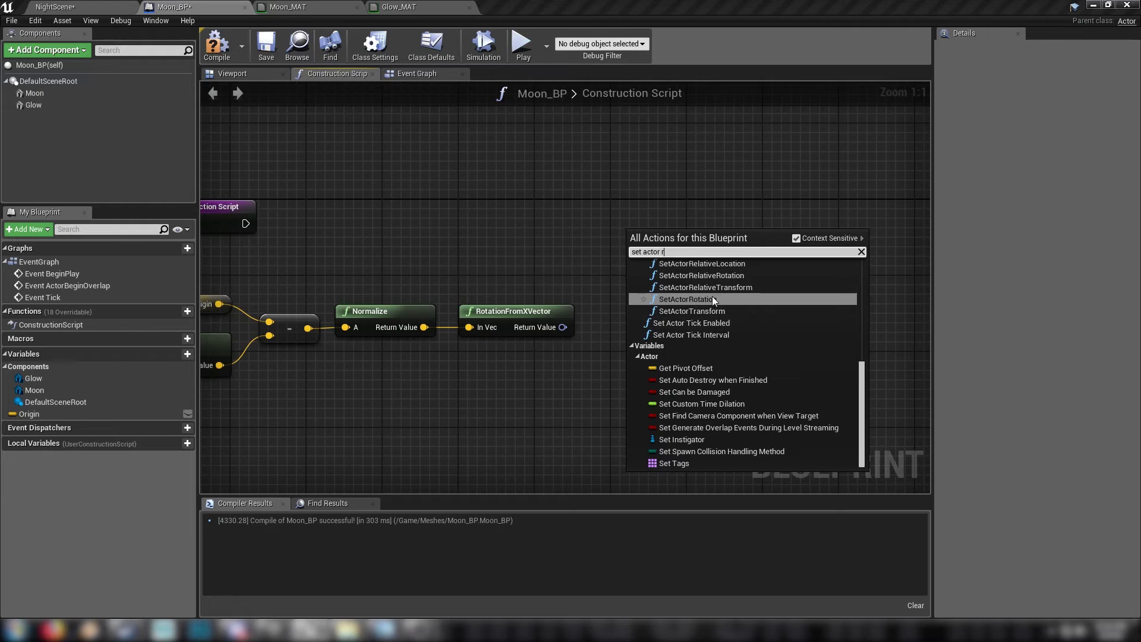
{"action": "left_click", "coordinate": [712, 299]}
{"action": "left_click_drag", "start_coordinate": [707, 237], "coordinate": [707, 193]}
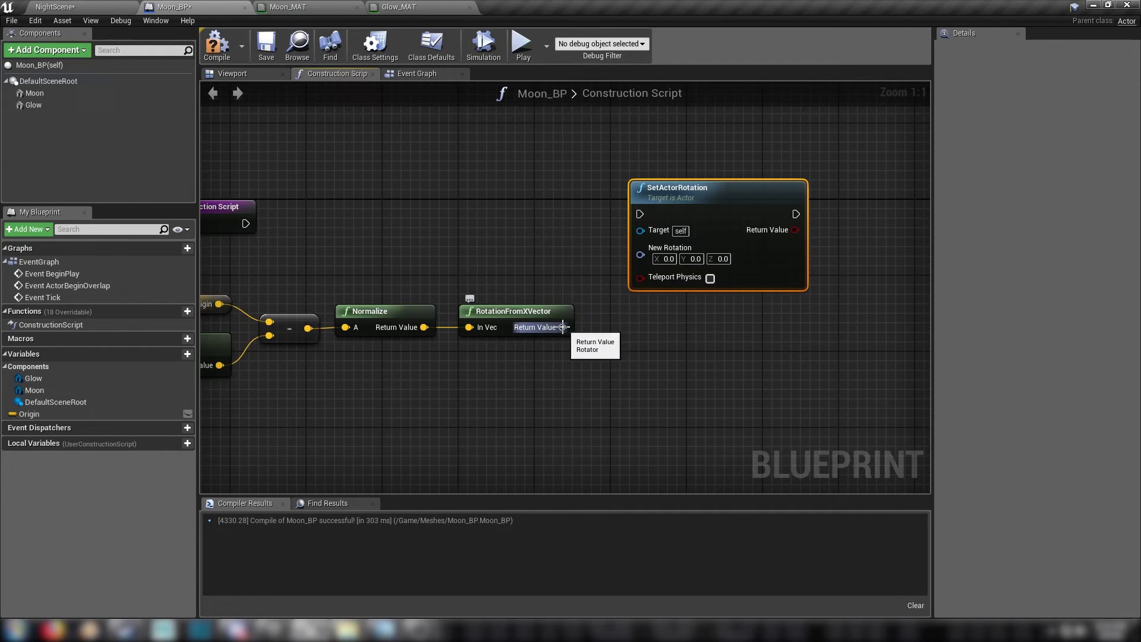
{"action": "left_click_drag", "start_coordinate": [562, 327], "coordinate": [639, 250]}
{"action": "right_click_drag", "start_coordinate": [386, 263], "coordinate": [468, 264]}
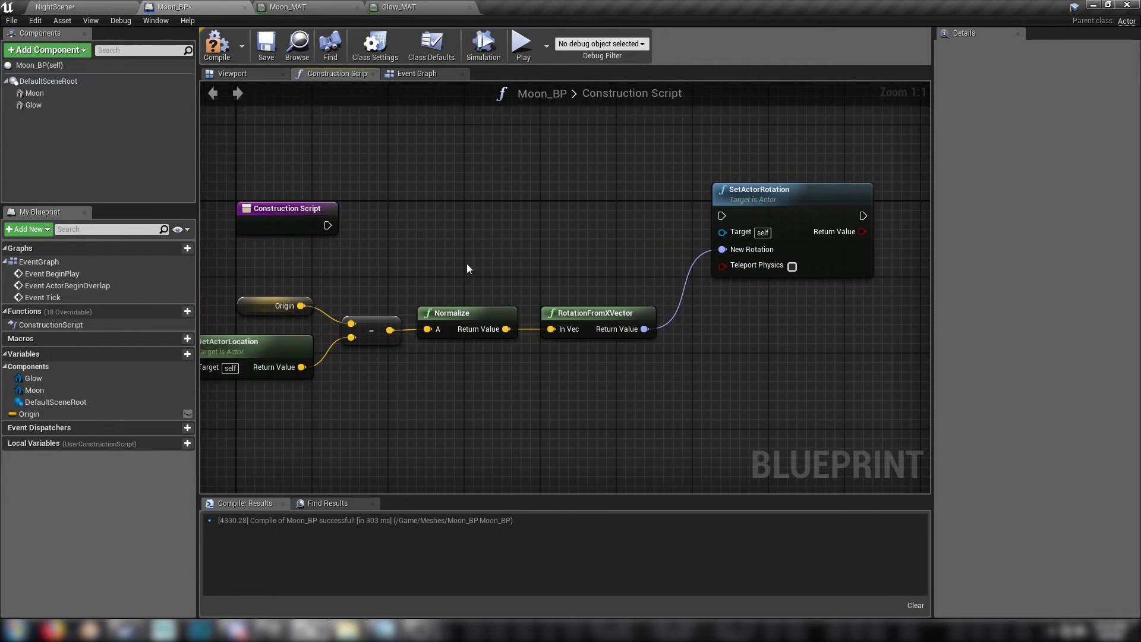
{"action": "left_click_drag", "start_coordinate": [328, 227], "coordinate": [722, 215]}
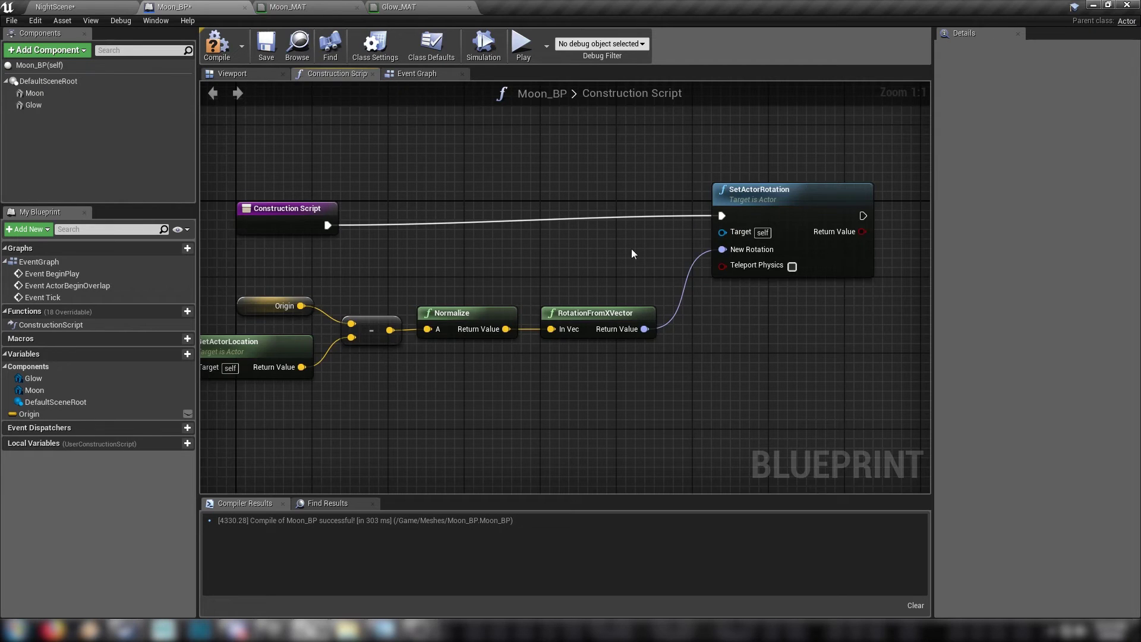
Tidy the graph by shifting the rotation calculation nodes back and moving SetActorRotation close to the Construction Script node.
{"action": "scroll", "coordinate": [601, 255], "scroll_direction": "down", "scroll_amount": 1}
{"action": "right_click_drag", "start_coordinate": [271, 276], "coordinate": [334, 265]}
{"action": "left_click_drag", "start_coordinate": [334, 265], "coordinate": [667, 370]}
{"action": "left_click_drag", "start_coordinate": [666, 291], "coordinate": [441, 308]}
{"action": "left_click_drag", "start_coordinate": [840, 181], "coordinate": [588, 202]}
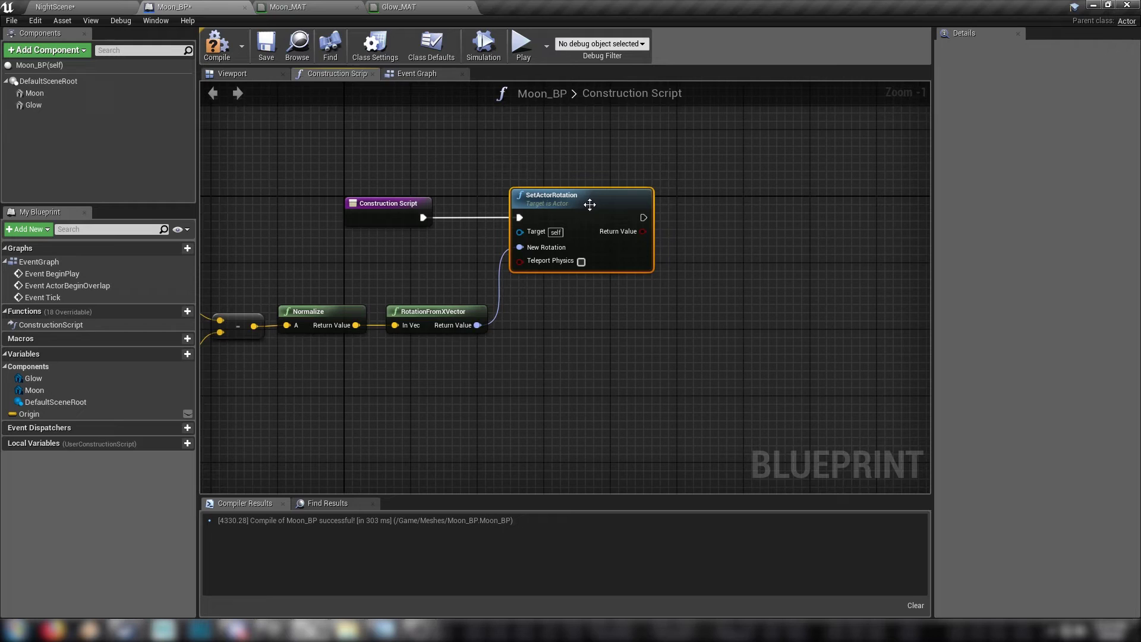
{"action": "left_click", "coordinate": [611, 365]}
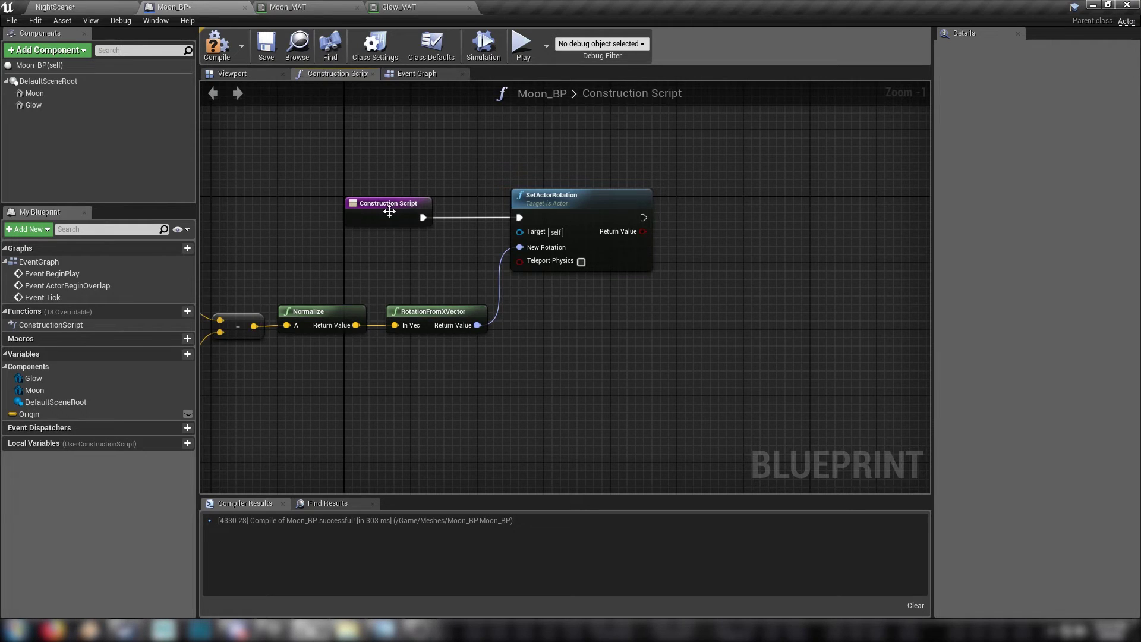
Create an instance-editable Float variable named Scale, compile the blueprint, and set its default value to 1.0.
{"action": "left_click", "coordinate": [176, 355]}
{"action": "type", "text": "Scale"}
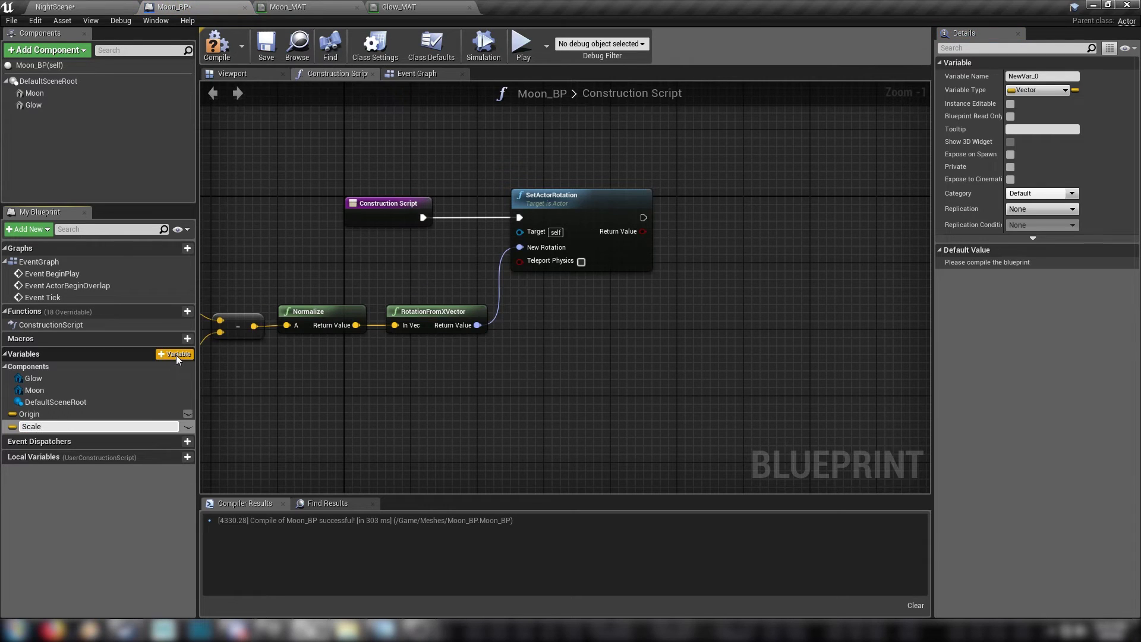
{"action": "key", "text": "Return"}
{"action": "left_click", "coordinate": [1027, 91]}
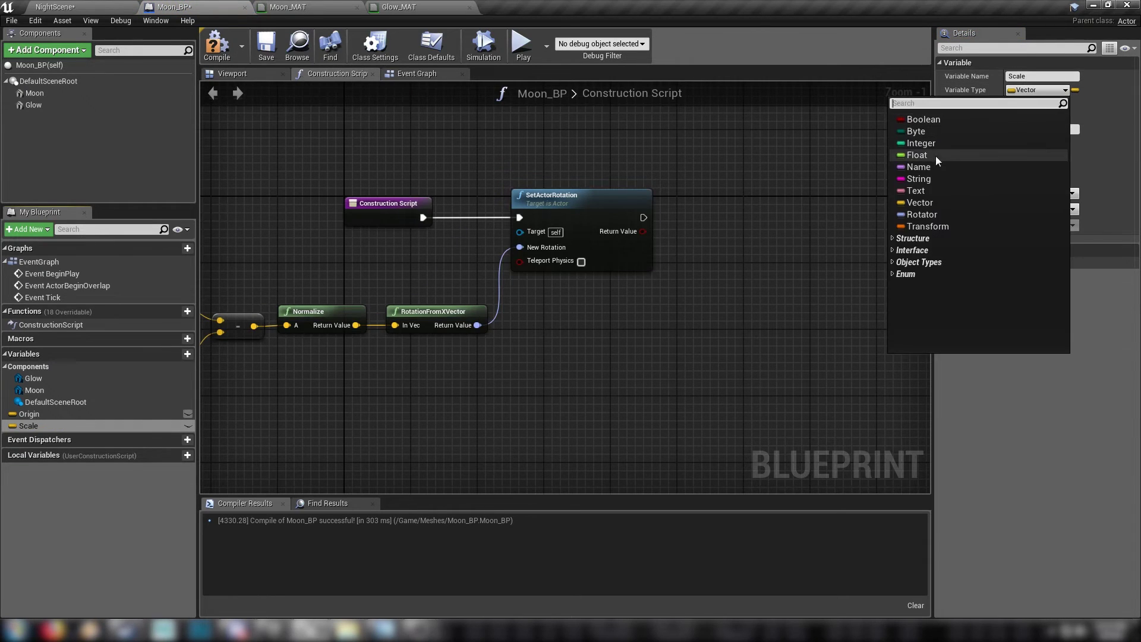
{"action": "left_click", "coordinate": [937, 155]}
{"action": "left_click", "coordinate": [214, 41]}
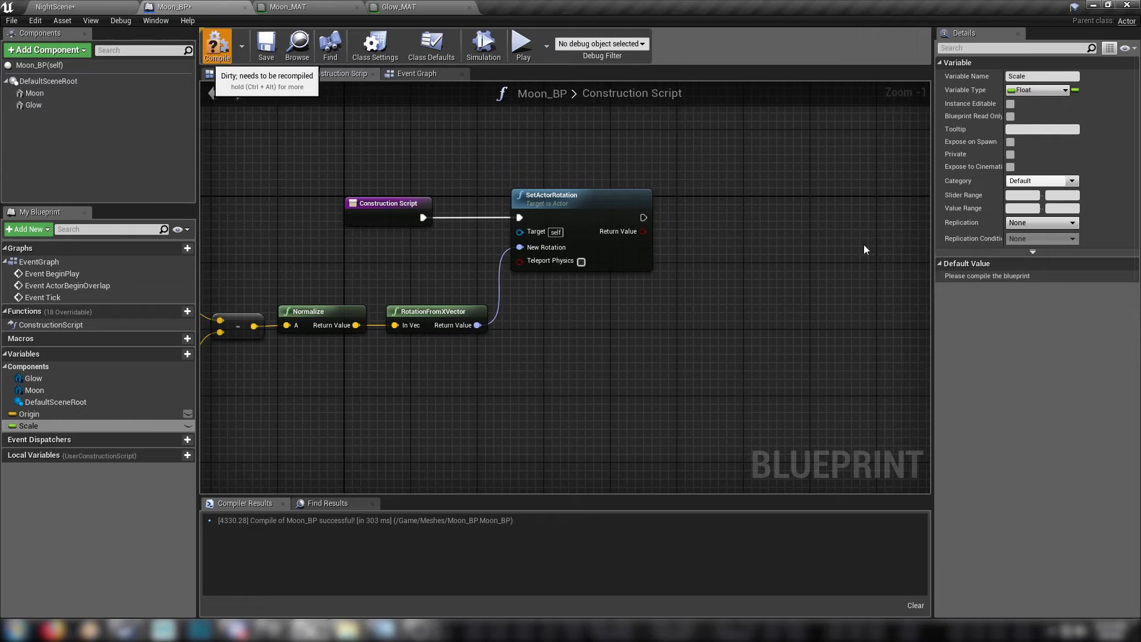
{"action": "left_click", "coordinate": [1018, 277]}
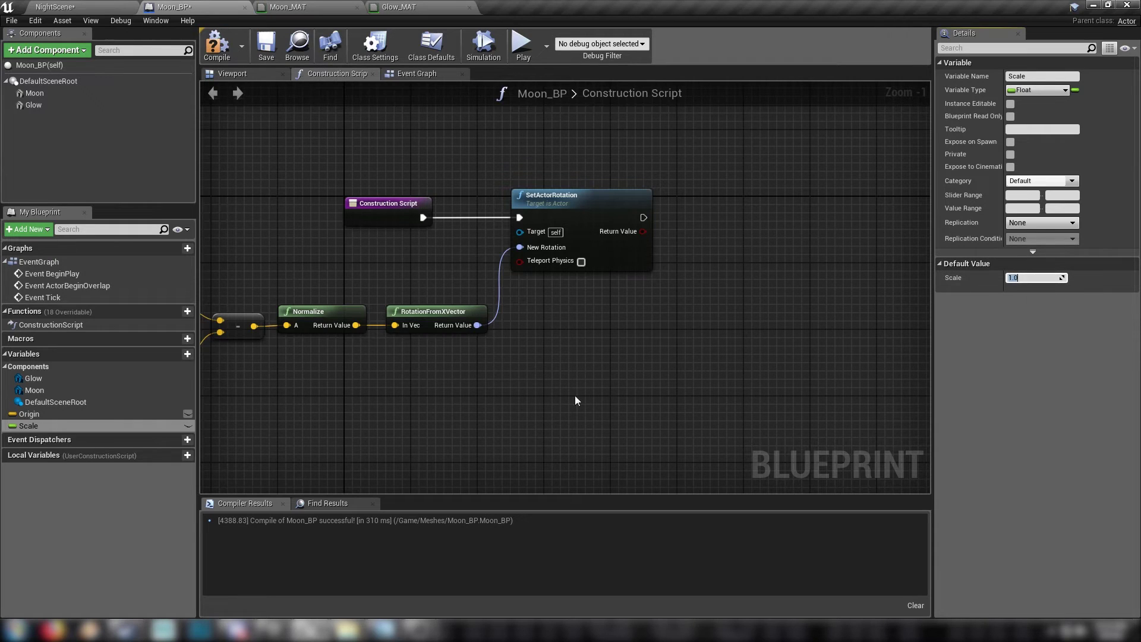
{"action": "left_click", "coordinate": [189, 426]}
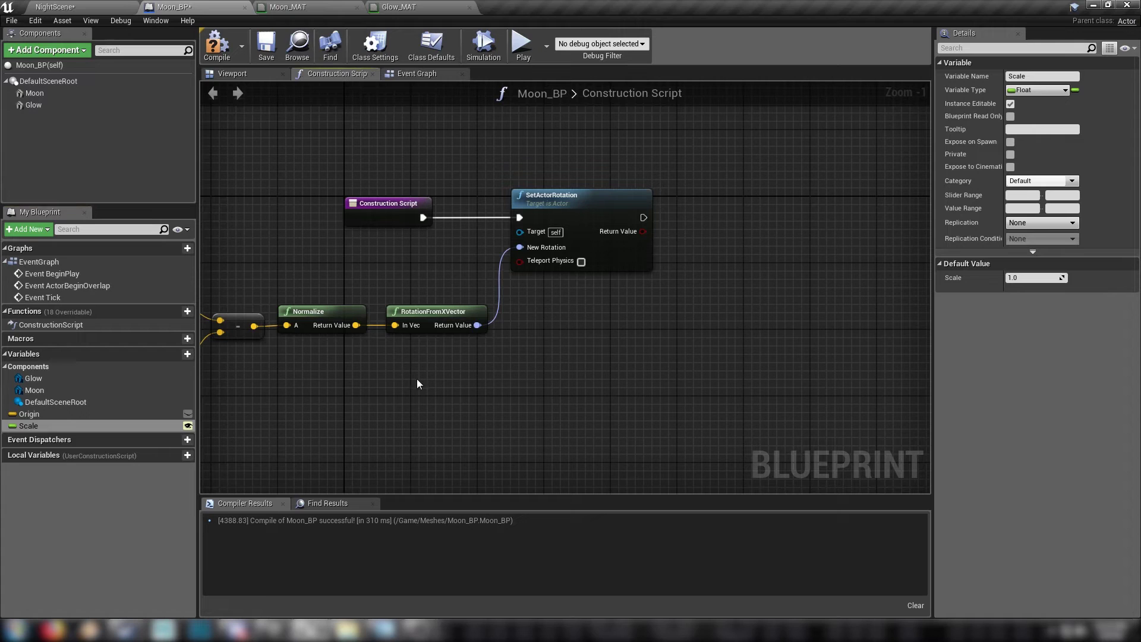
Place a Scale getter in the graph below SetActorRotation.
{"action": "left_click_drag", "start_coordinate": [78, 427], "coordinate": [595, 347]}
{"action": "left_click", "coordinate": [611, 356]}
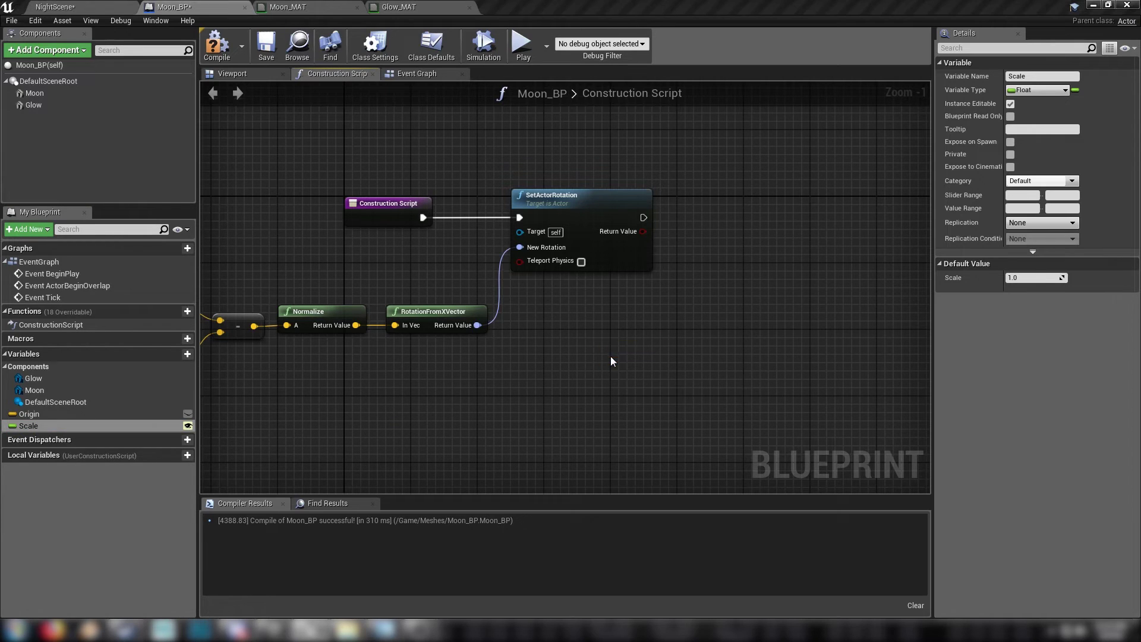
{"action": "left_click", "coordinate": [782, 283]}
Chain a Set Actor Scale 3D node after SetActorRotation's execution output and align it with that node.
{"action": "right_click_drag", "start_coordinate": [782, 283], "coordinate": [620, 297]}
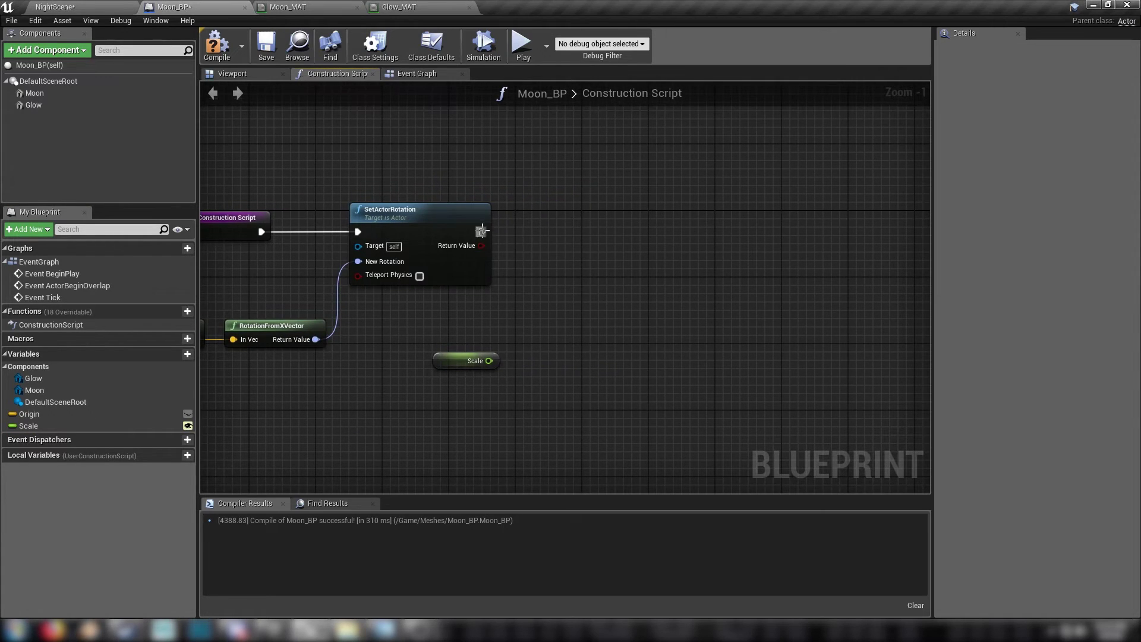
{"action": "left_click_drag", "start_coordinate": [481, 231], "coordinate": [576, 236]}
{"action": "type", "text": "set a"}
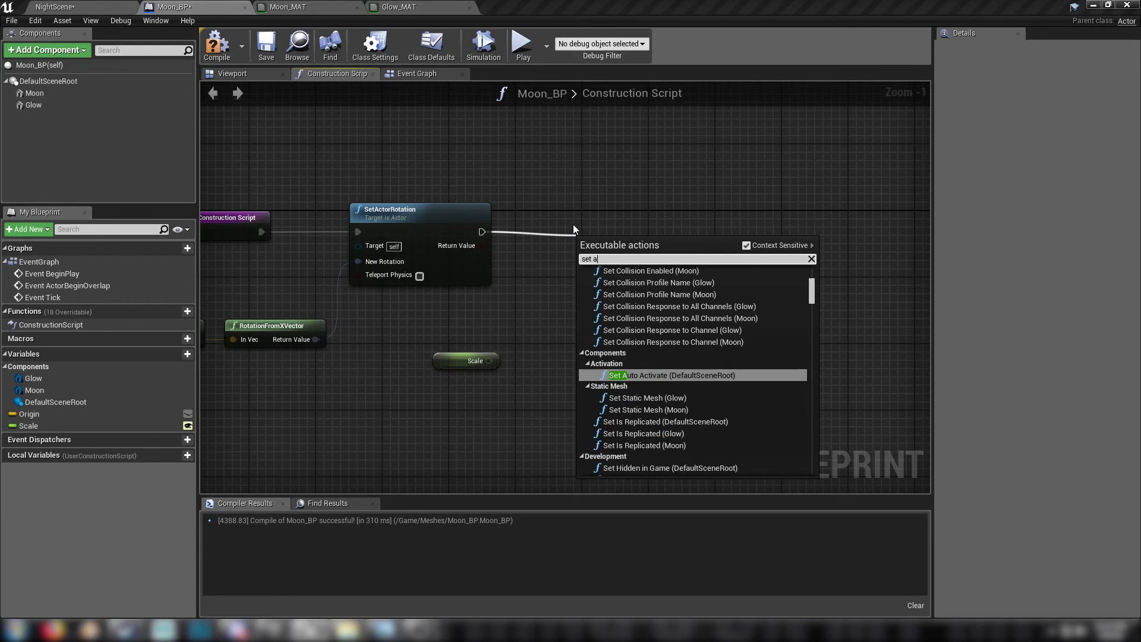
{"action": "type", "text": "ctor sca"}
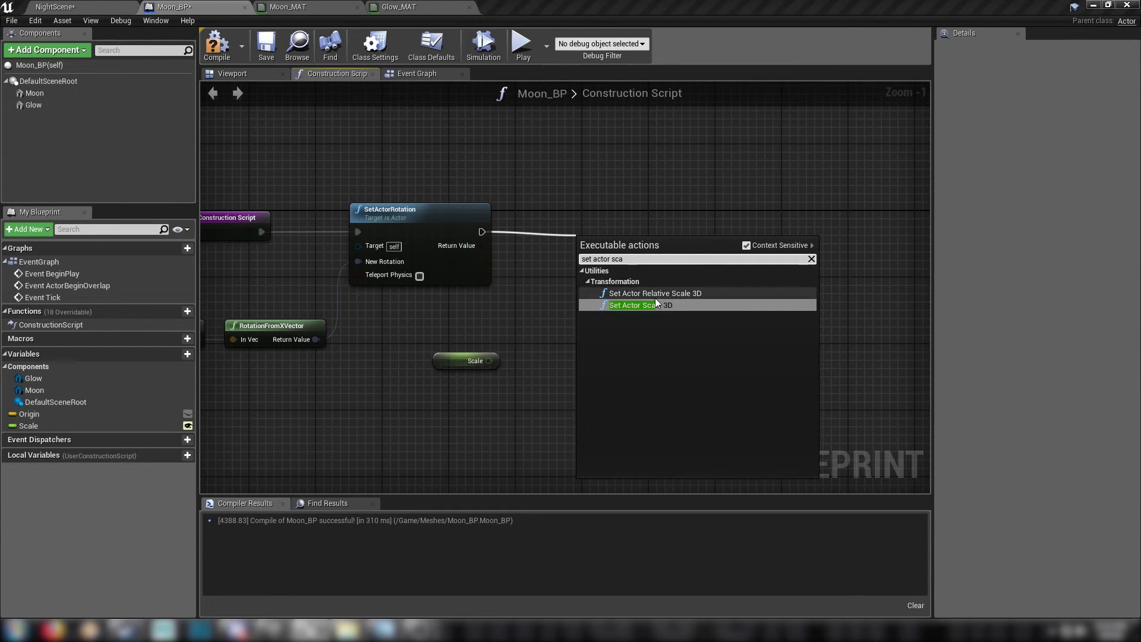
{"action": "left_click", "coordinate": [633, 305]}
{"action": "left_click_drag", "start_coordinate": [618, 244], "coordinate": [619, 217]}
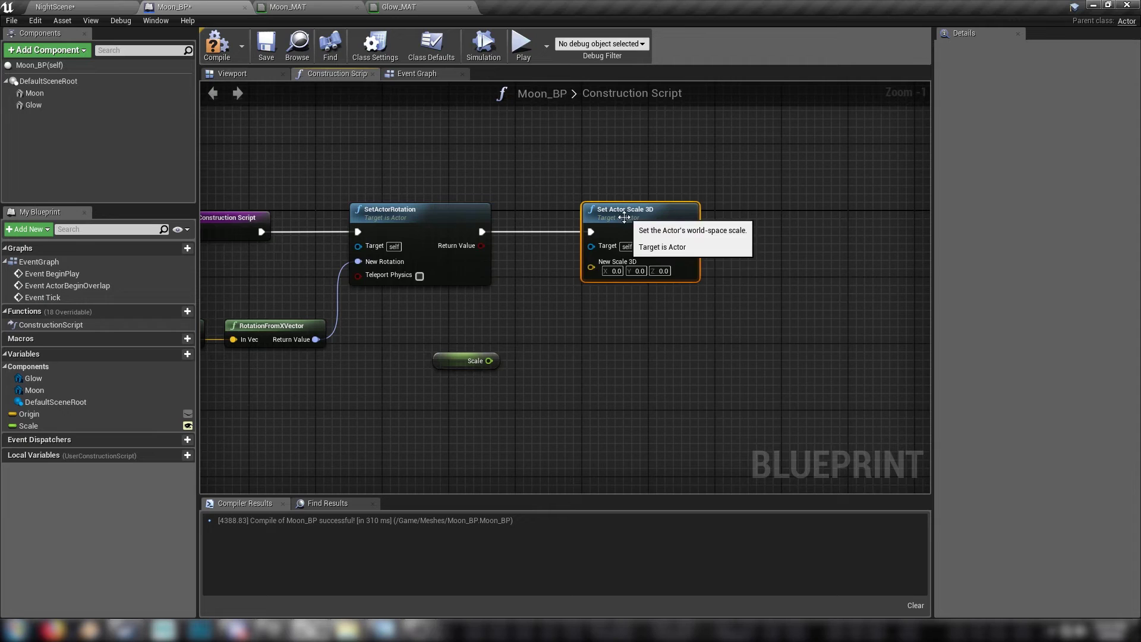
Split the New Scale 3D input of Set Actor Scale 3D and wire the Scale getter into its X, Y and Z pins.
{"action": "right_click", "coordinate": [592, 268]}
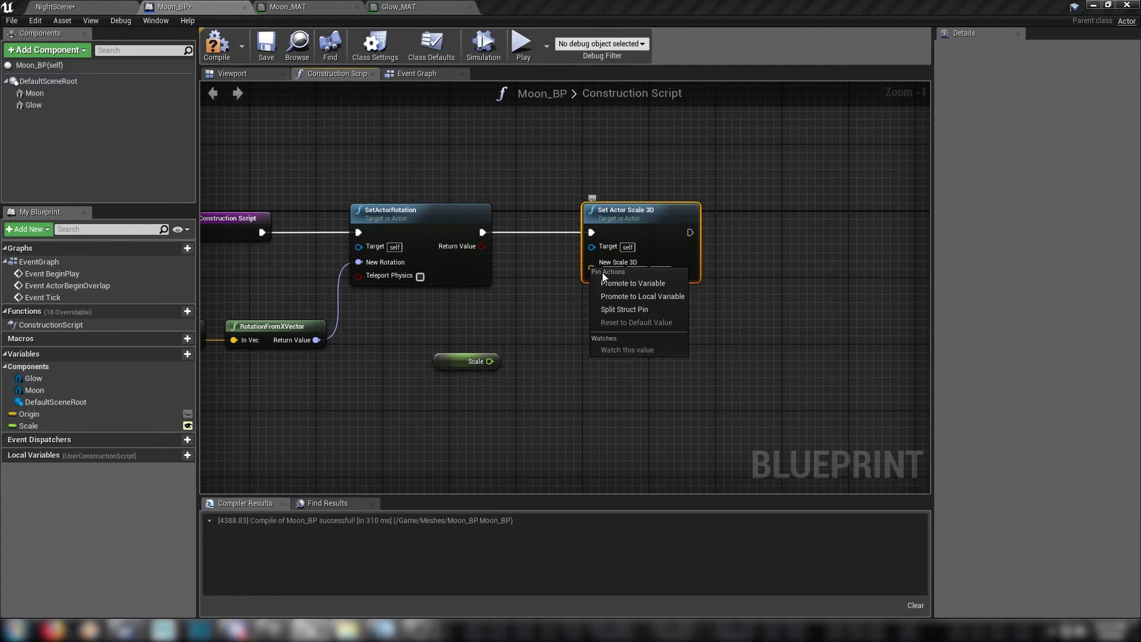
{"action": "left_click", "coordinate": [612, 309]}
{"action": "left_click_drag", "start_coordinate": [490, 361], "coordinate": [553, 332]}
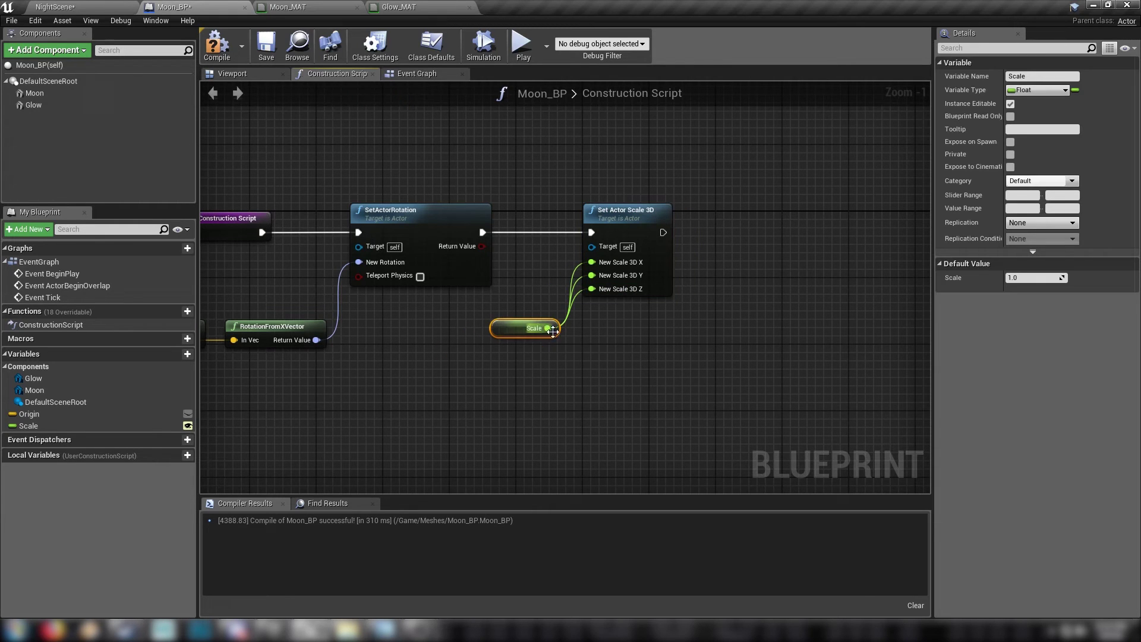
Compile and save the Moon_BP blueprint.
{"action": "left_click", "coordinate": [532, 255]}
{"action": "right_click_drag", "start_coordinate": [532, 255], "coordinate": [593, 256]}
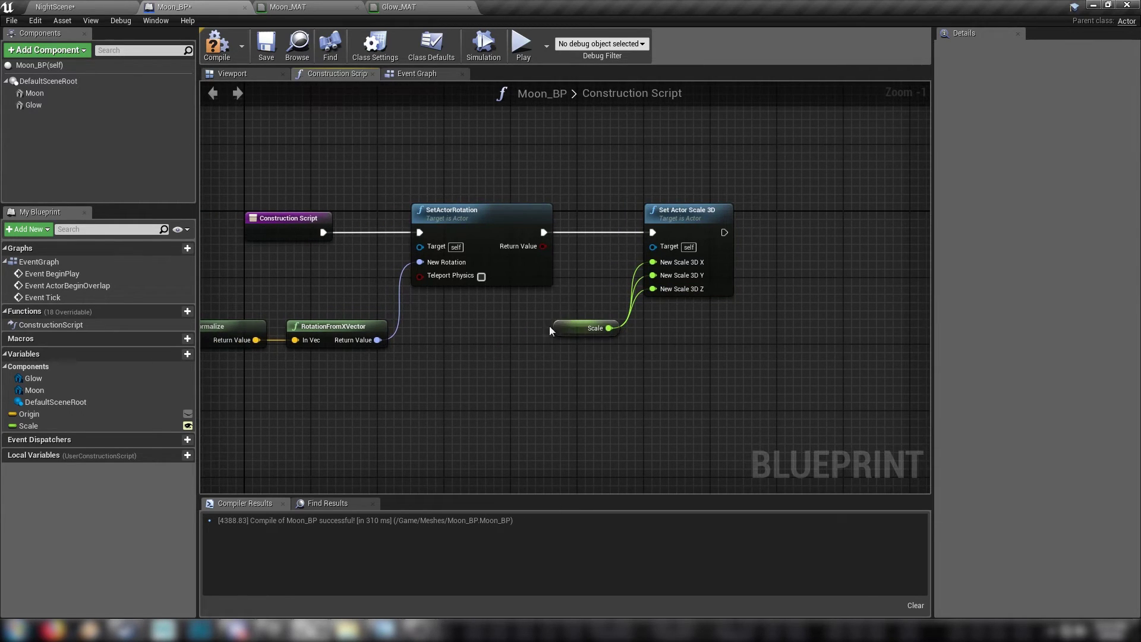
{"action": "right_click_drag", "start_coordinate": [549, 325], "coordinate": [665, 339]}
{"action": "left_click", "coordinate": [217, 45]}
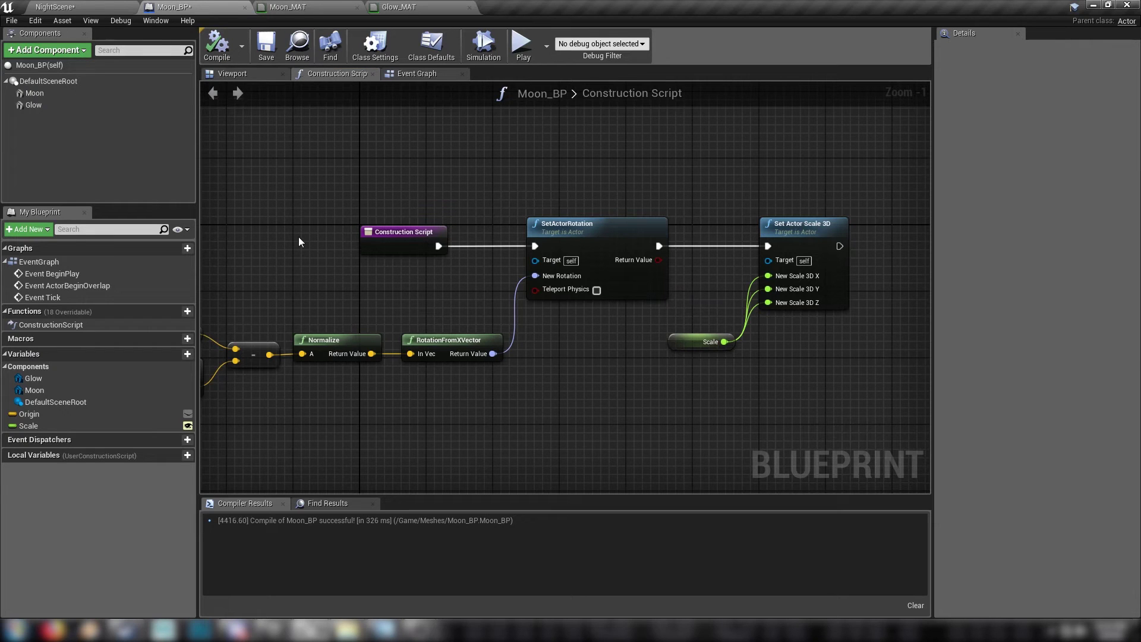
{"action": "left_click", "coordinate": [261, 42]}
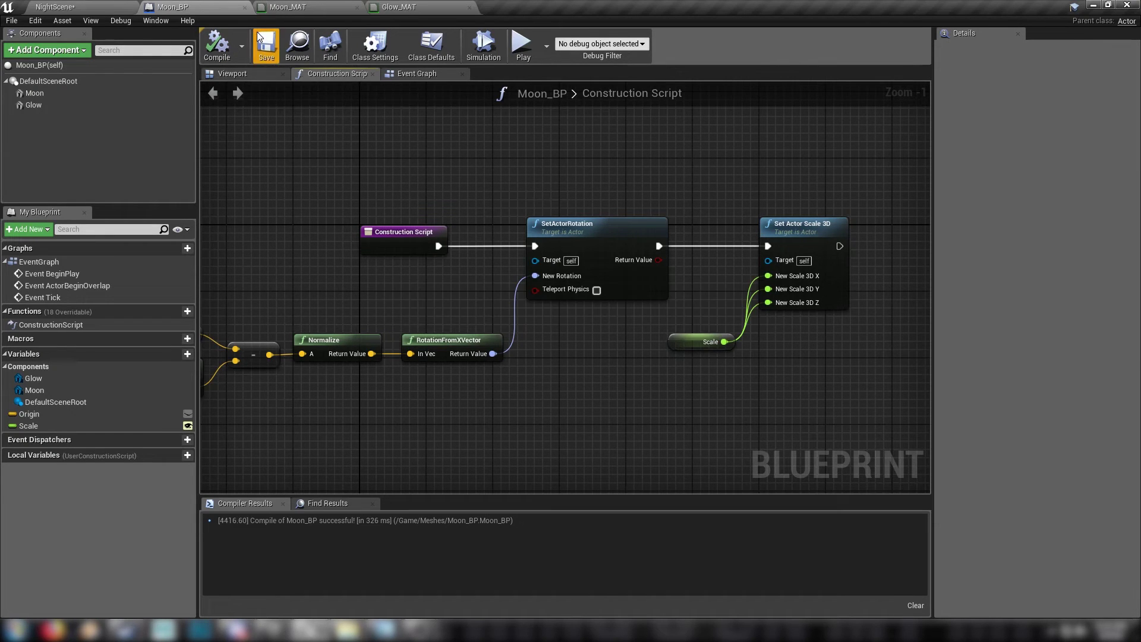
Return to the NightScene level and place a Moon_BP instance on the arena floor.
{"action": "left_click", "coordinate": [81, 6]}
{"action": "right_click_drag", "start_coordinate": [354, 160], "coordinate": [354, 161]}
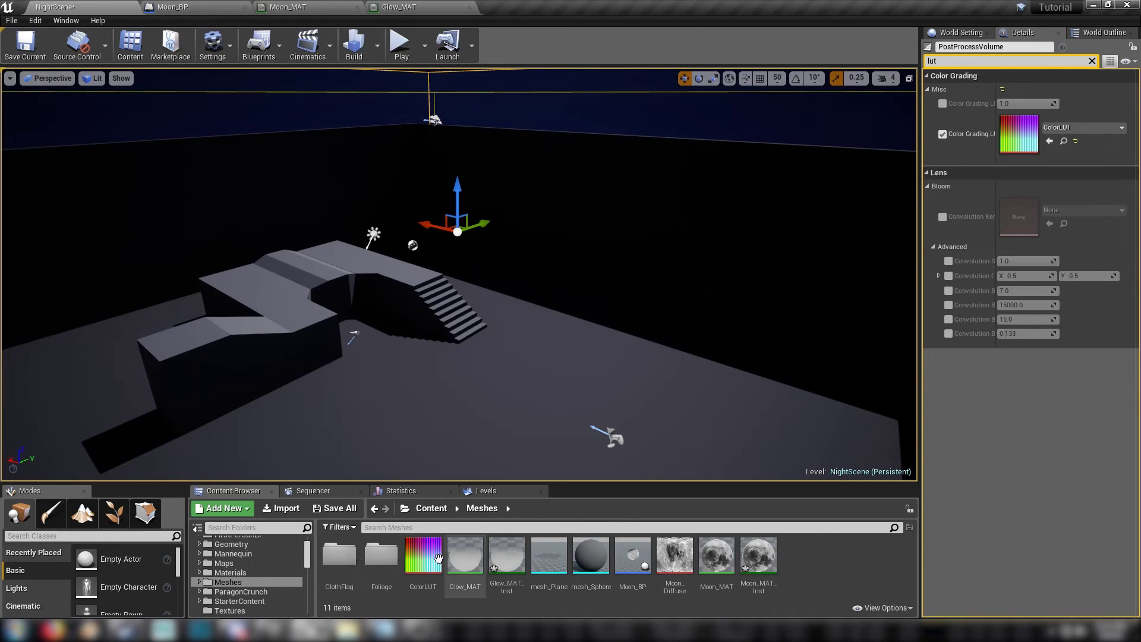
{"action": "left_click_drag", "start_coordinate": [632, 556], "coordinate": [568, 385]}
{"action": "right_click_drag", "start_coordinate": [568, 385], "coordinate": [567, 385]}
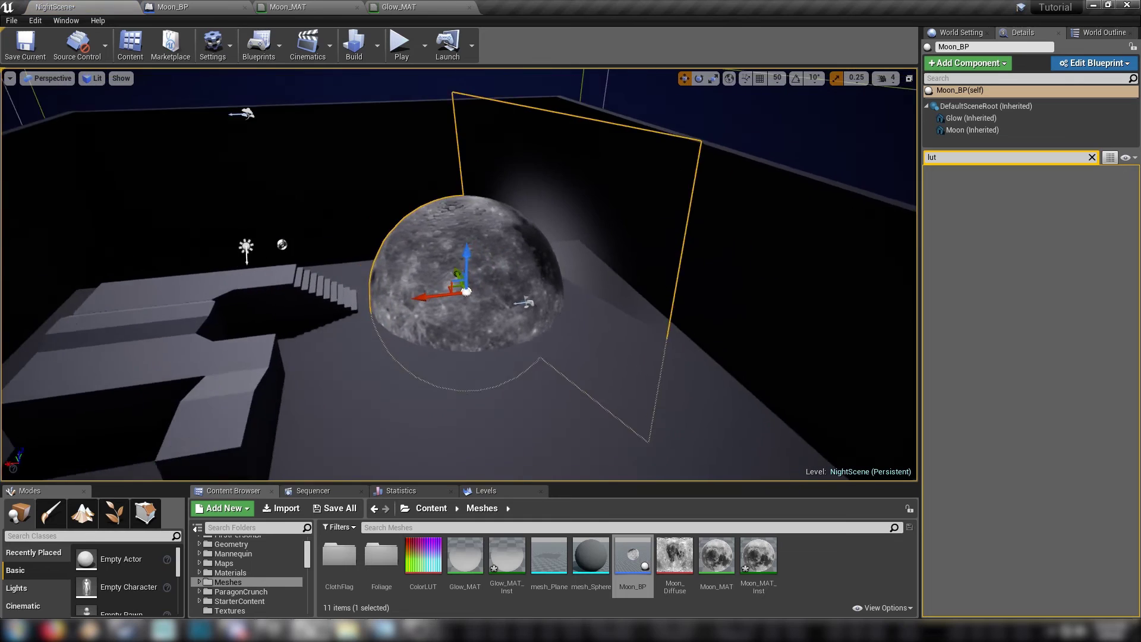
Raise the moon above the arena and shift it towards the wall.
{"action": "right_click_drag", "start_coordinate": [514, 287], "coordinate": [514, 287]}
{"action": "left_click_drag", "start_coordinate": [509, 315], "coordinate": [495, 186]}
{"action": "right_click_drag", "start_coordinate": [495, 185], "coordinate": [495, 186]}
{"action": "left_click_drag", "start_coordinate": [491, 280], "coordinate": [341, 248]}
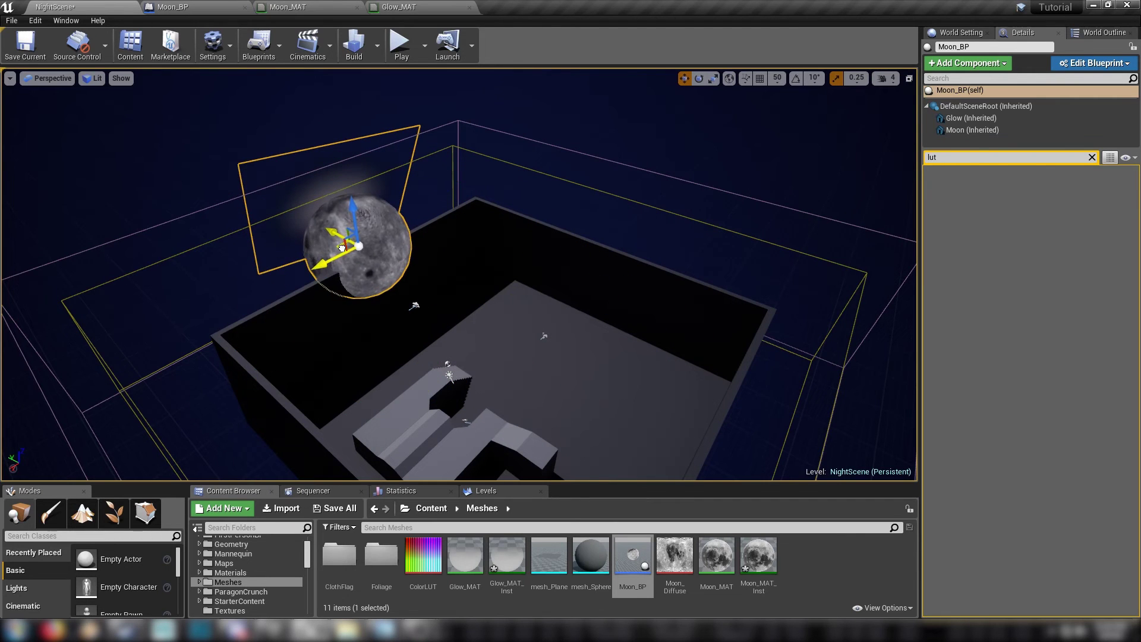
Clear the details filter and set the moon's Location to X -830000, Y -650000, Z 720000.
{"action": "left_click", "coordinate": [1091, 158]}
{"action": "right_click_drag", "start_coordinate": [559, 285], "coordinate": [558, 285]}
{"action": "key", "text": "w"}
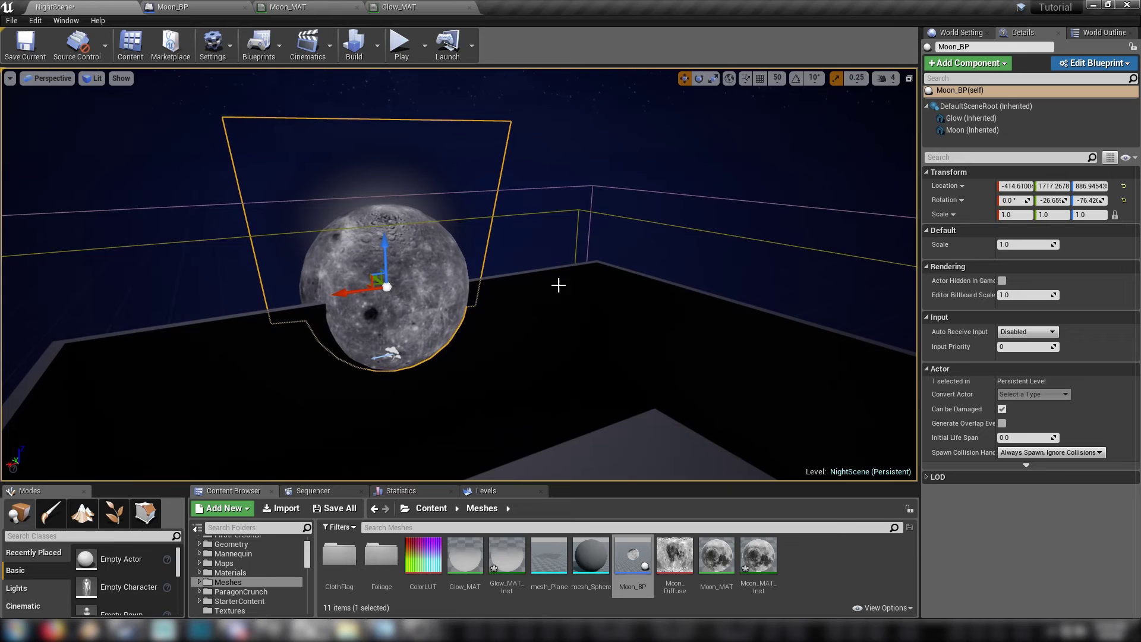
{"action": "left_click", "coordinate": [1018, 185]}
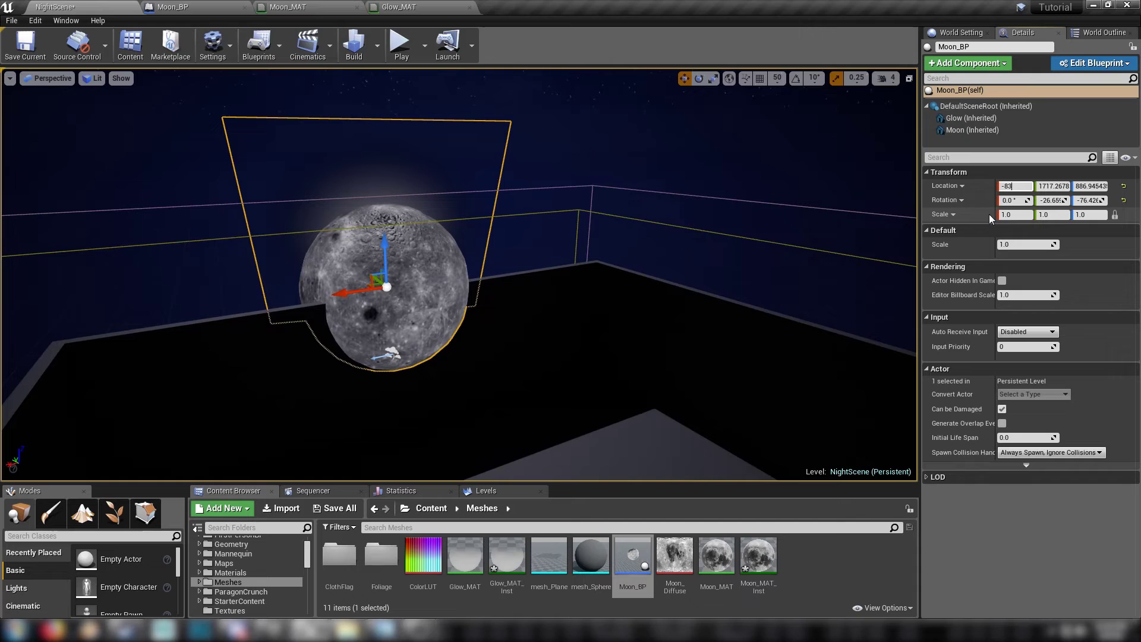
{"action": "type", "text": "-830000"}
{"action": "key", "text": "Return"}
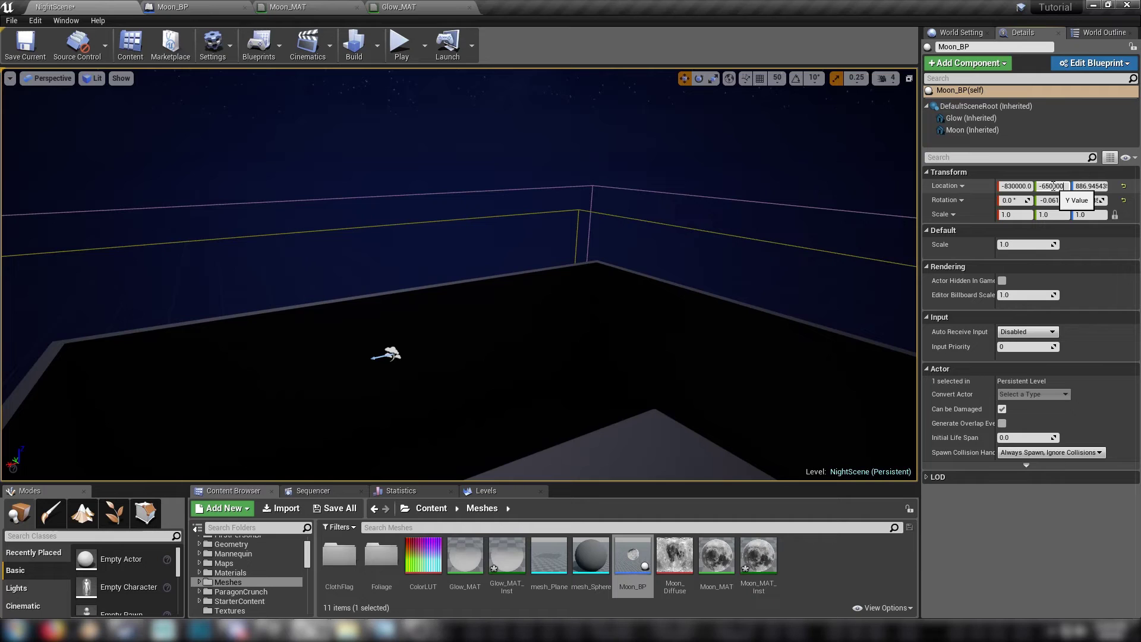
{"action": "key", "text": "Return"}
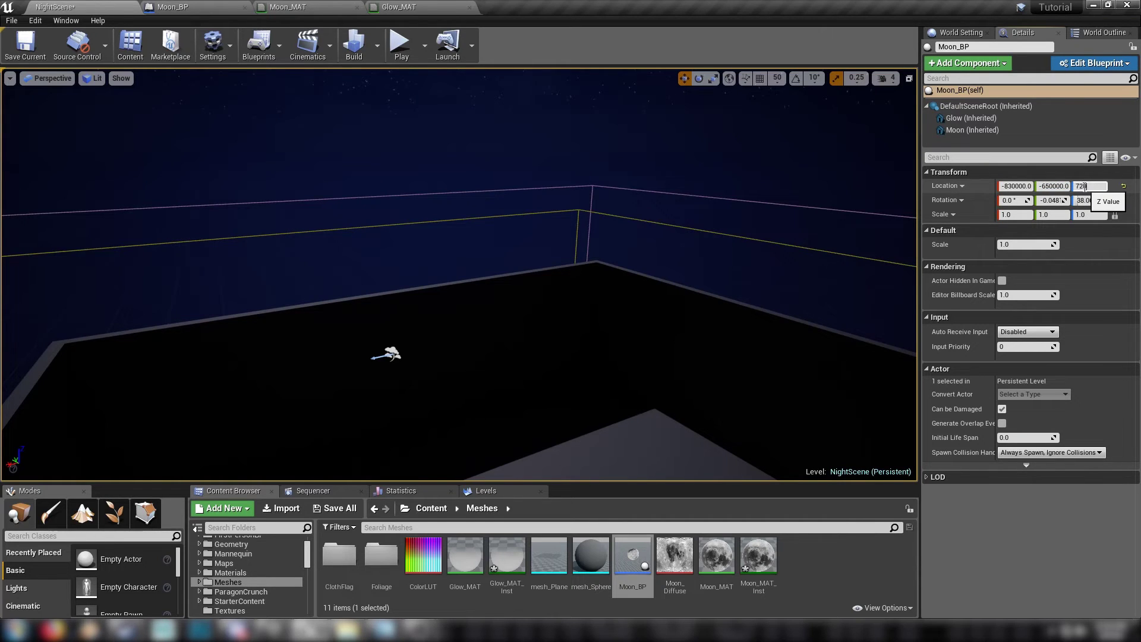
{"action": "right_click_drag", "start_coordinate": [570, 274], "coordinate": [460, 280]}
{"action": "right_click_drag", "start_coordinate": [287, 306], "coordinate": [747, 288]}
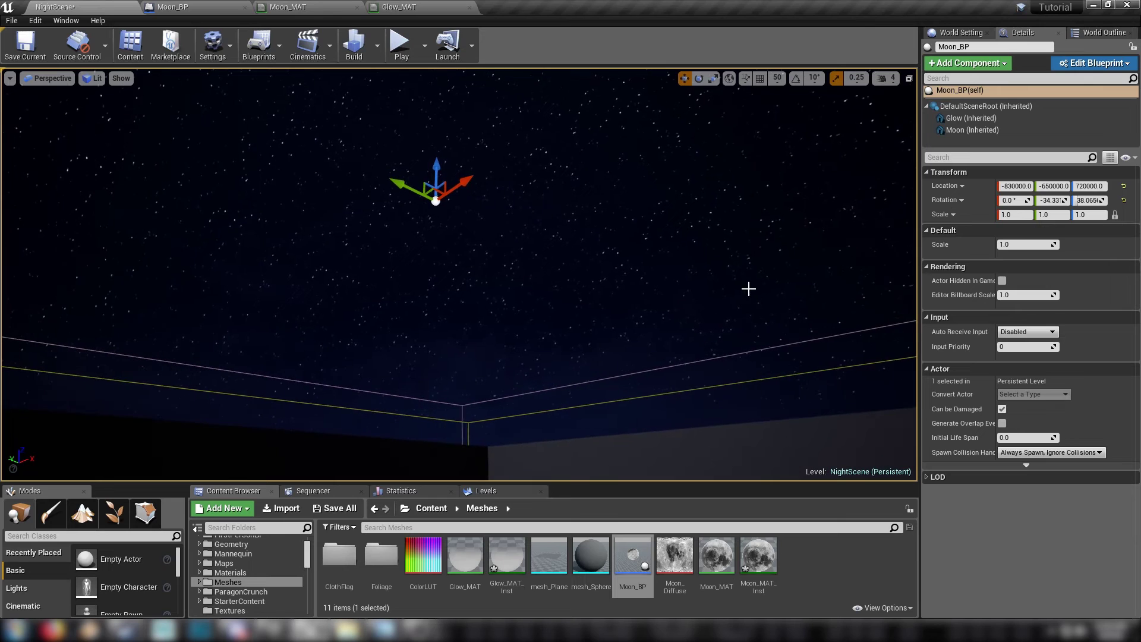
Set the moon instance's exposed Scale variable to 150.
{"action": "left_click", "coordinate": [1013, 244]}
{"action": "type", "text": "15"}
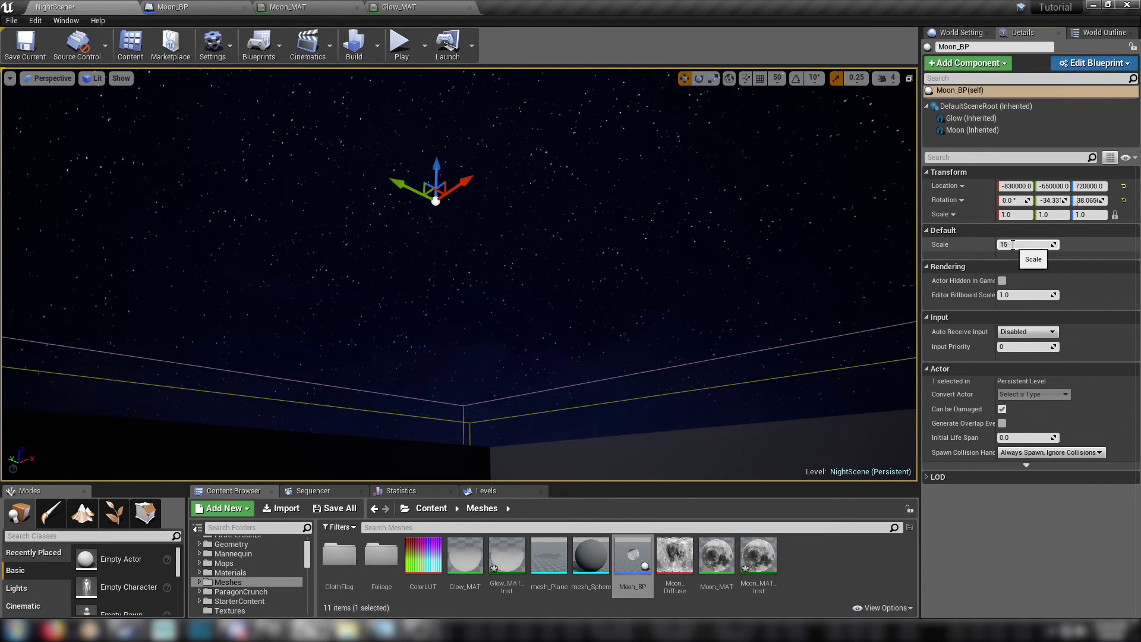
{"action": "type", "text": "0"}
{"action": "key", "text": "Return"}
Try a Scale of 200 on the moon and return it to 150.
{"action": "type", "text": "2"}
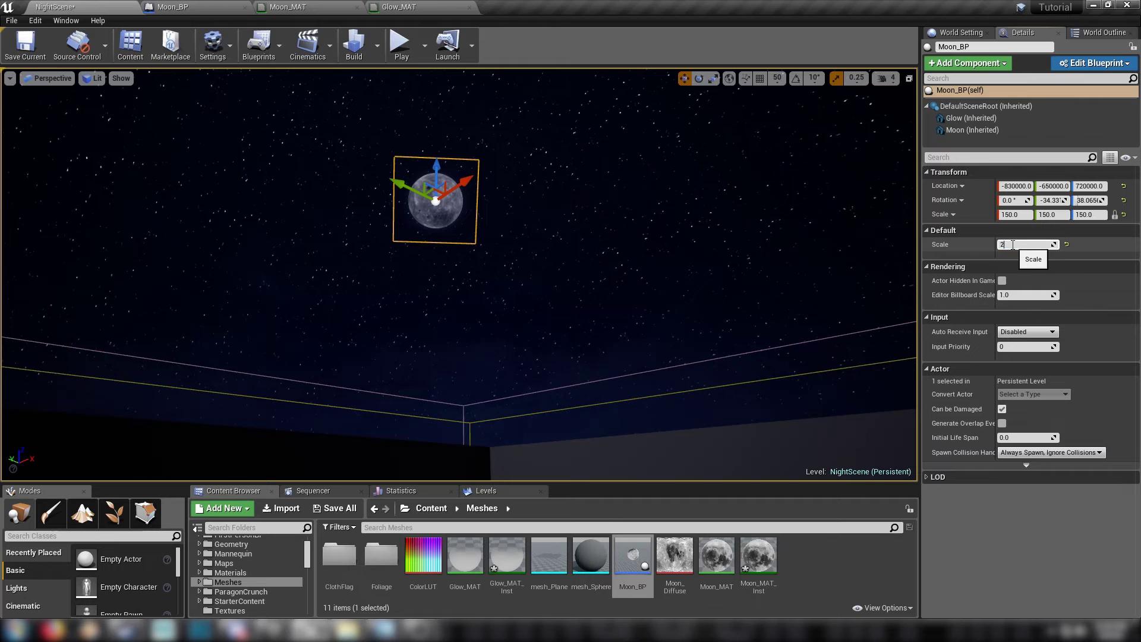
{"action": "type", "text": "00"}
{"action": "key", "text": "Return"}
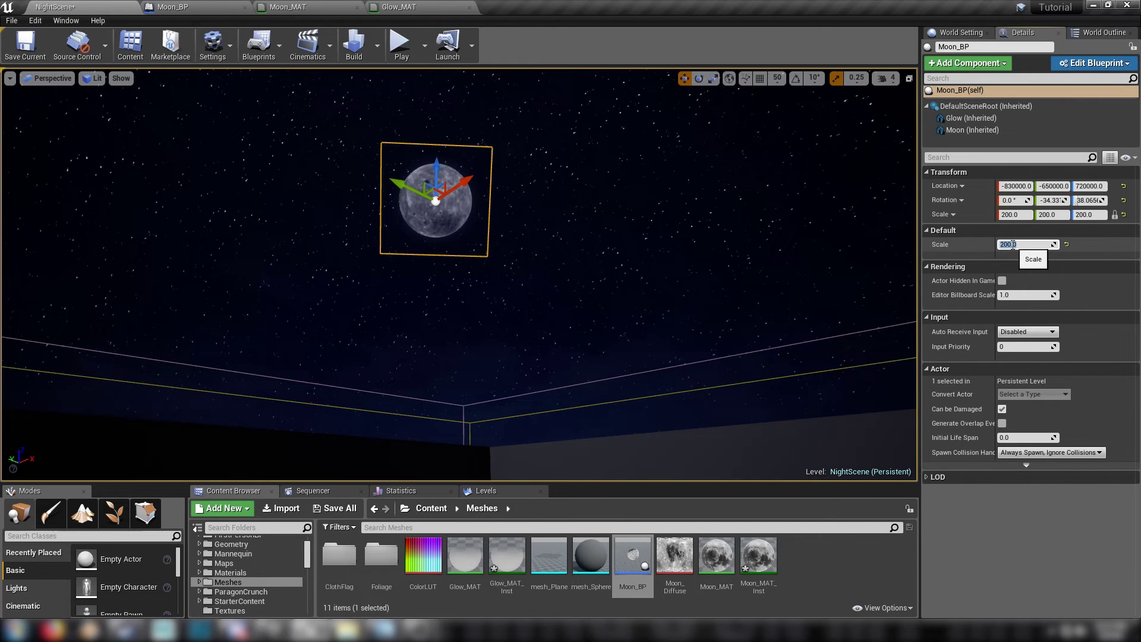
{"action": "type", "text": "150"}
{"action": "key", "text": "Return"}
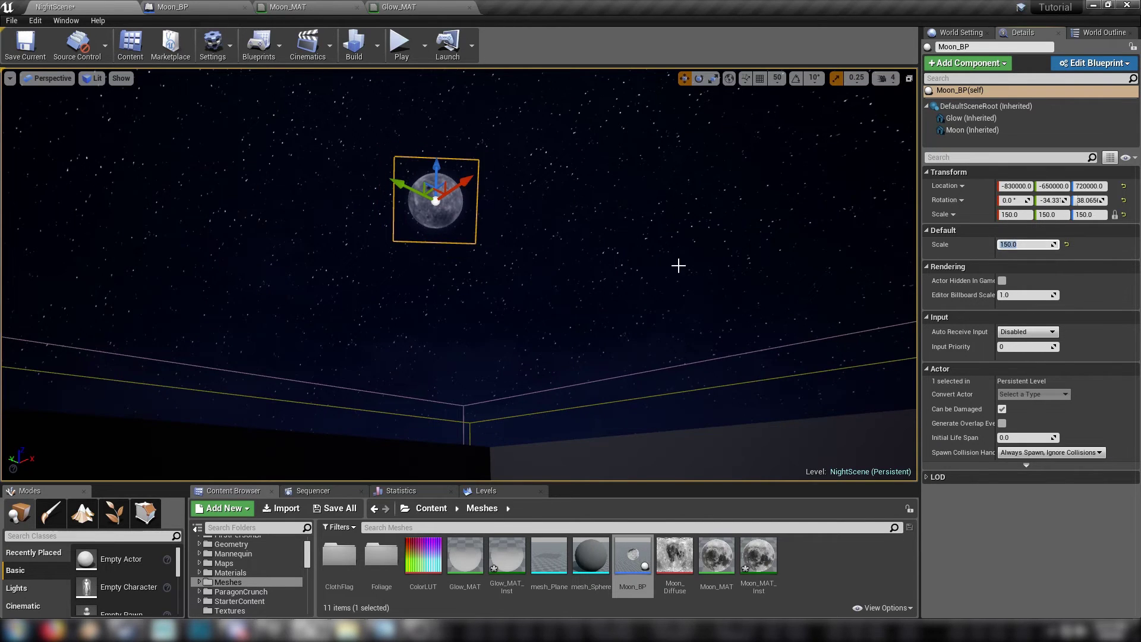
{"action": "right_click_drag", "start_coordinate": [578, 289], "coordinate": [507, 276]}
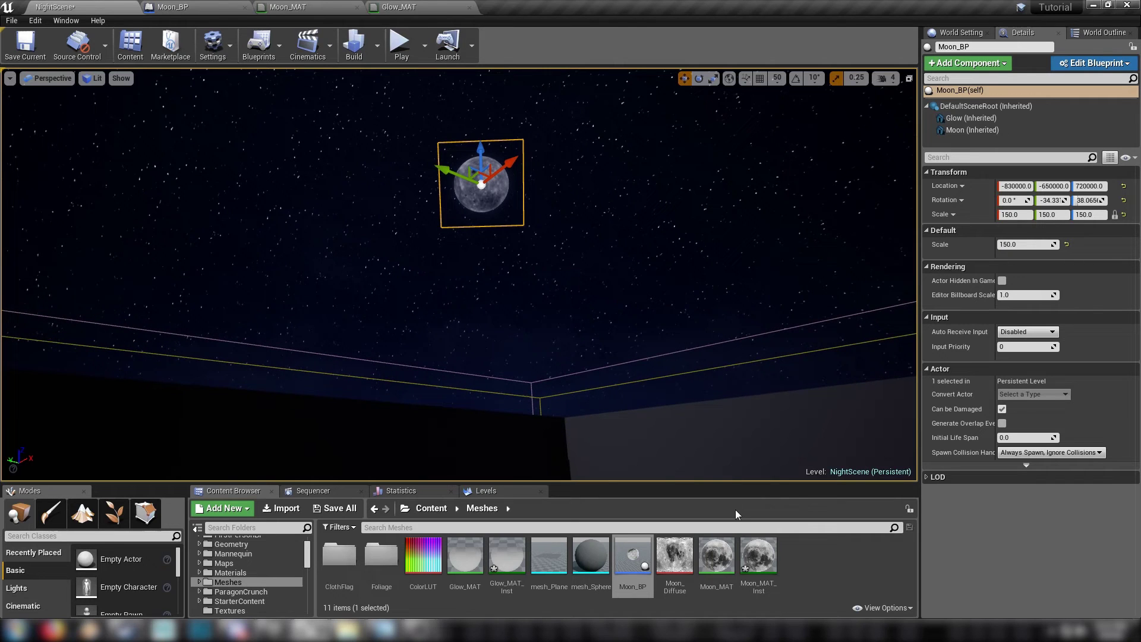
Open Moon_MAT_Inst and Glow_MAT_Inst for editing, with their window placed clear of the moon in the level view.
{"action": "double_click", "coordinate": [758, 557]}
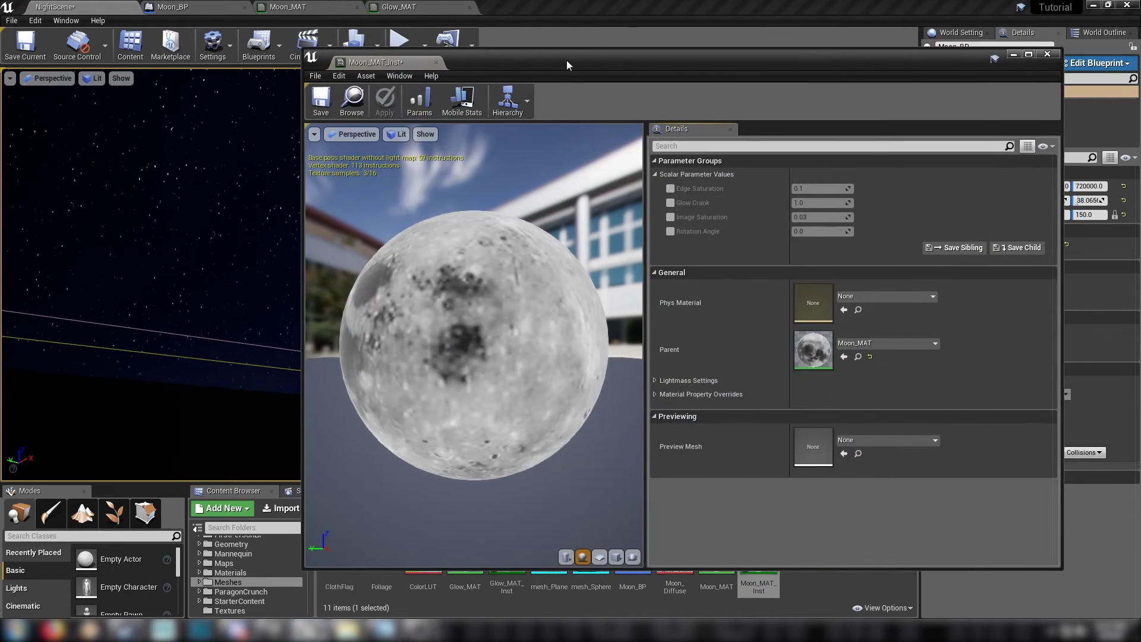
{"action": "left_click_drag", "start_coordinate": [567, 65], "coordinate": [726, 59]}
{"action": "double_click", "coordinate": [504, 569]}
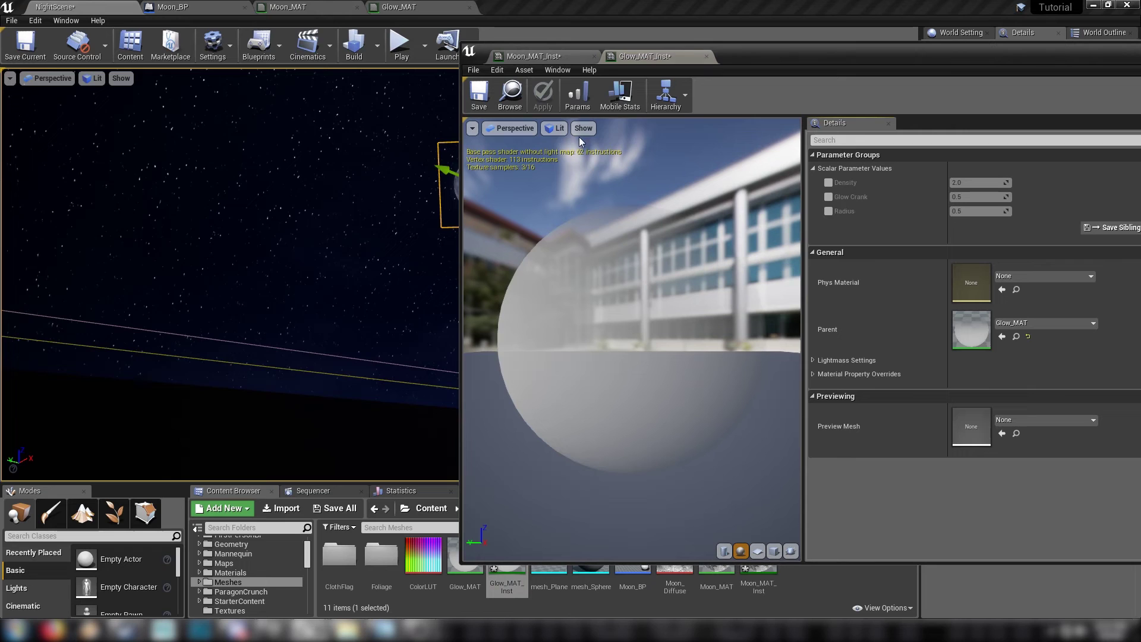
{"action": "left_click_drag", "start_coordinate": [793, 55], "coordinate": [902, 51]}
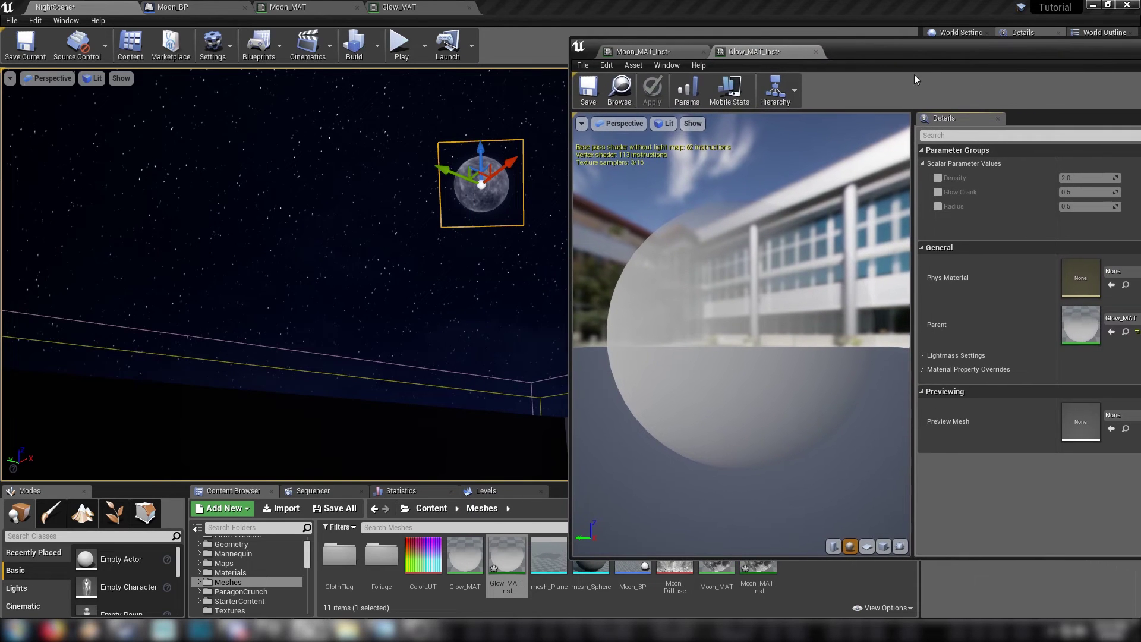
Override Density, Glow Crank and Radius in Glow_MAT_Inst, setting Glow Crank to about 1.3 and Radius to about 0.62.
{"action": "left_click", "coordinate": [938, 178]}
{"action": "left_click", "coordinate": [937, 192]}
{"action": "left_click", "coordinate": [938, 206]}
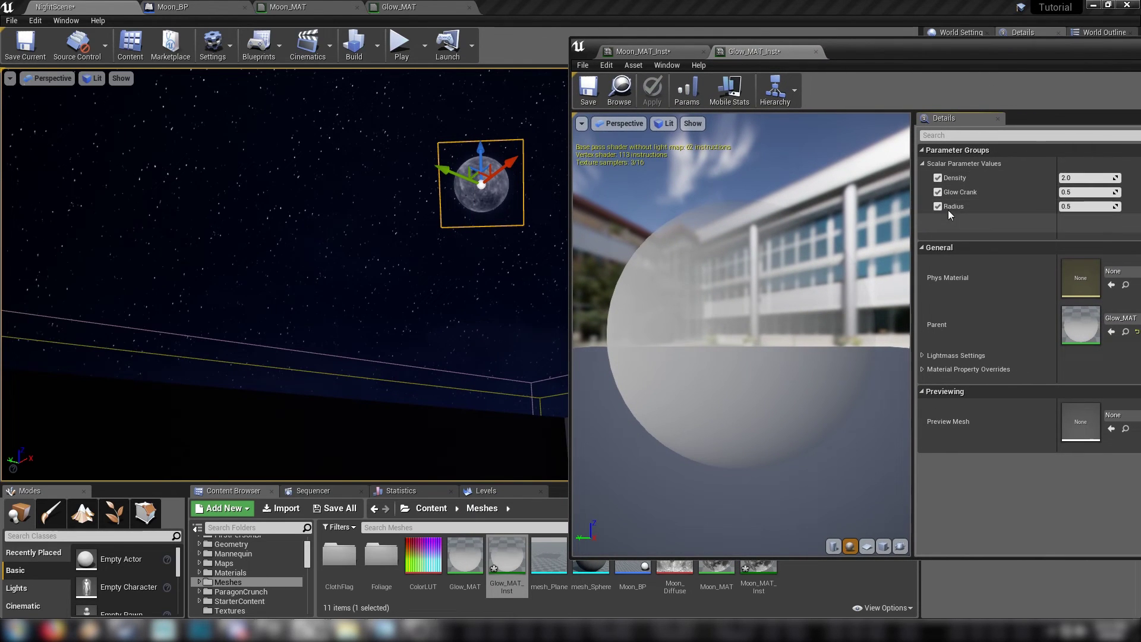
{"action": "mouse_move", "coordinate": [1069, 206]}
{"action": "left_mouse_down"}
{"action": "mouse_move", "coordinate": [1094, 207]}
{"action": "mouse_move", "coordinate": [1070, 206]}
{"action": "mouse_move", "coordinate": [1100, 192]}
{"action": "mouse_move", "coordinate": [1077, 207]}
{"action": "left_mouse_up"}
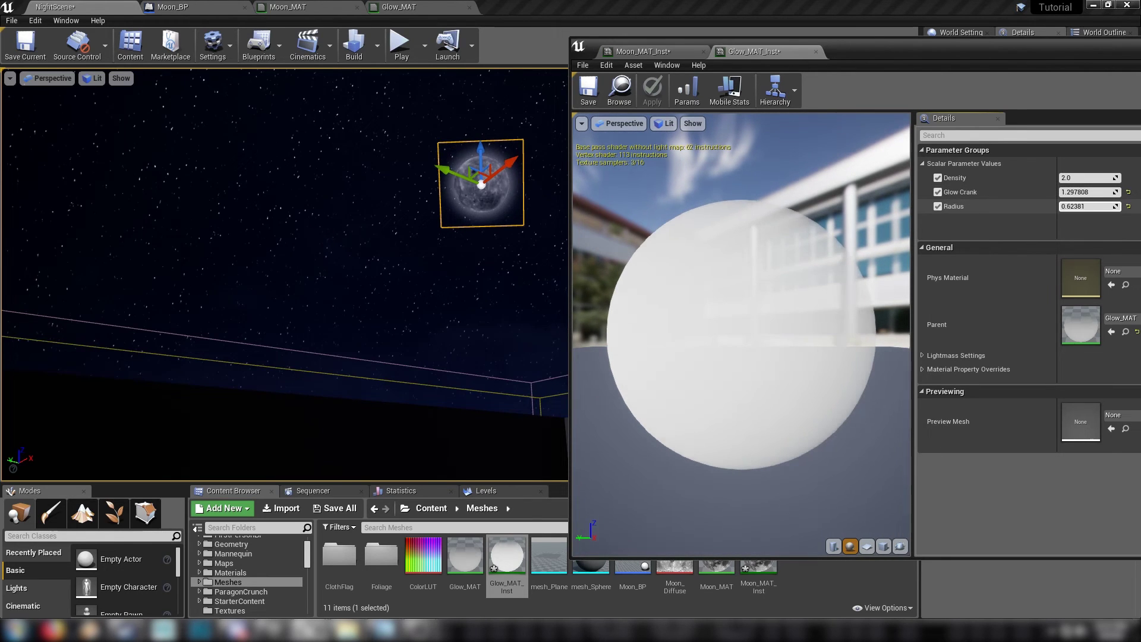
Override all of Moon_MAT_Inst's scalar parameters, setting Edge Saturation to about 0.62, Glow Crank to about 1.7 and Image Saturation to about 0.078.
{"action": "left_click", "coordinate": [653, 53]}
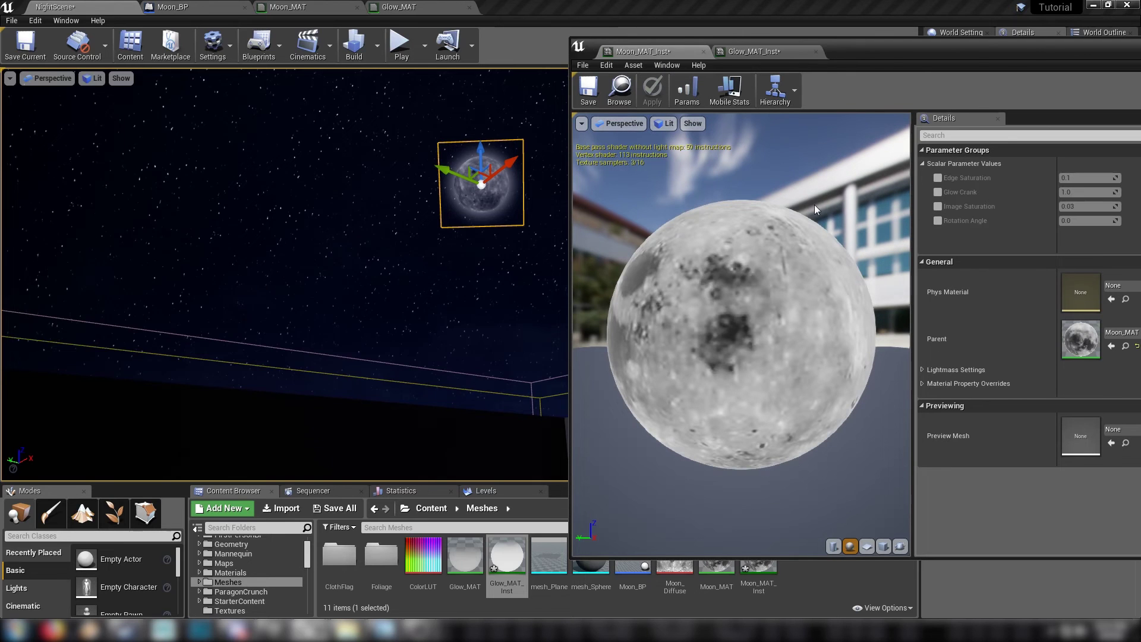
{"action": "left_click", "coordinate": [938, 178]}
{"action": "left_click", "coordinate": [937, 192]}
{"action": "left_click", "coordinate": [938, 206]}
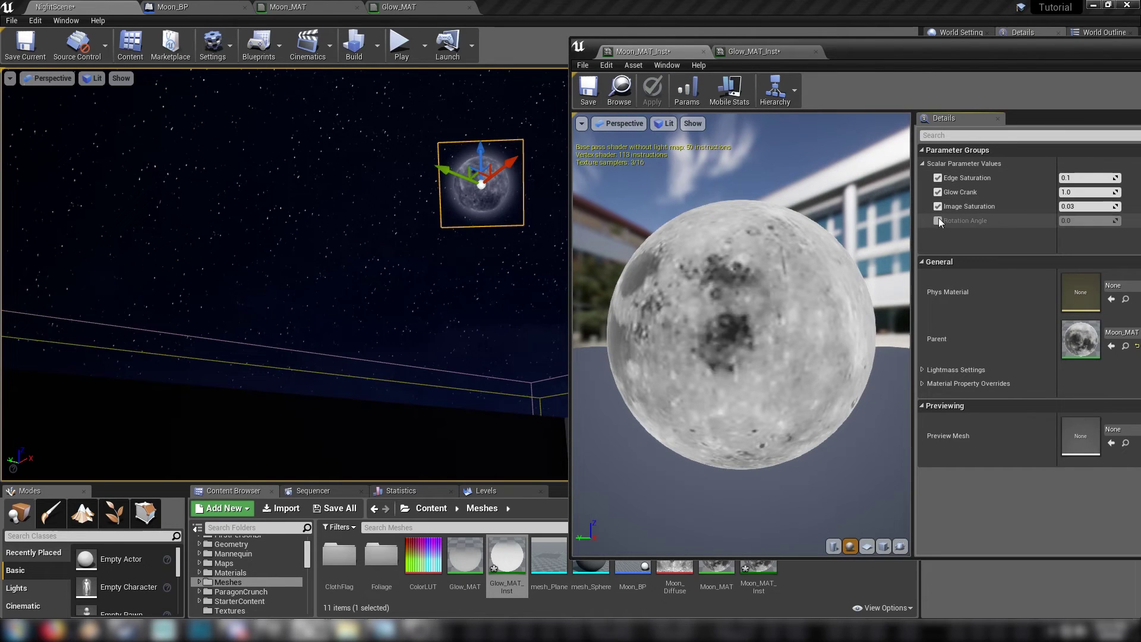
{"action": "left_click_drag", "start_coordinate": [1081, 207], "coordinate": [1100, 178]}
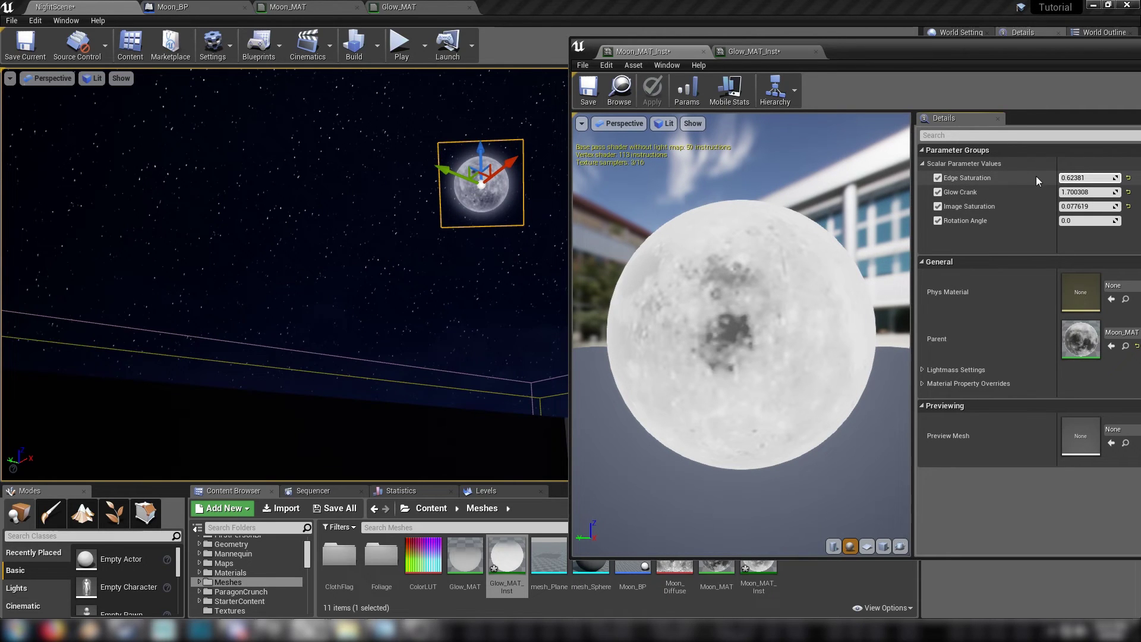
Set Moon_MAT_Inst's Rotation Angle to about 0.65, checking the moon's surface pattern in the level.
{"action": "left_click_drag", "start_coordinate": [1070, 221], "coordinate": [1089, 221]}
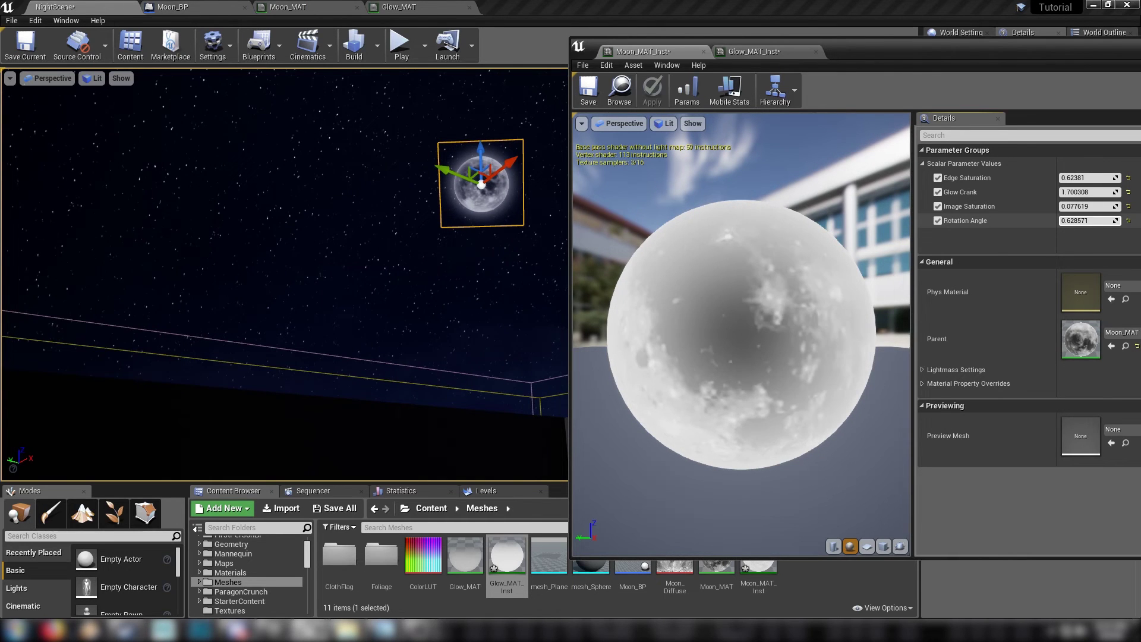
{"action": "right_click_drag", "start_coordinate": [483, 293], "coordinate": [511, 270]}
{"action": "right_click_drag", "start_coordinate": [333, 265], "coordinate": [342, 148]}
{"action": "left_click", "coordinate": [334, 266]}
{"action": "key", "text": "d"}
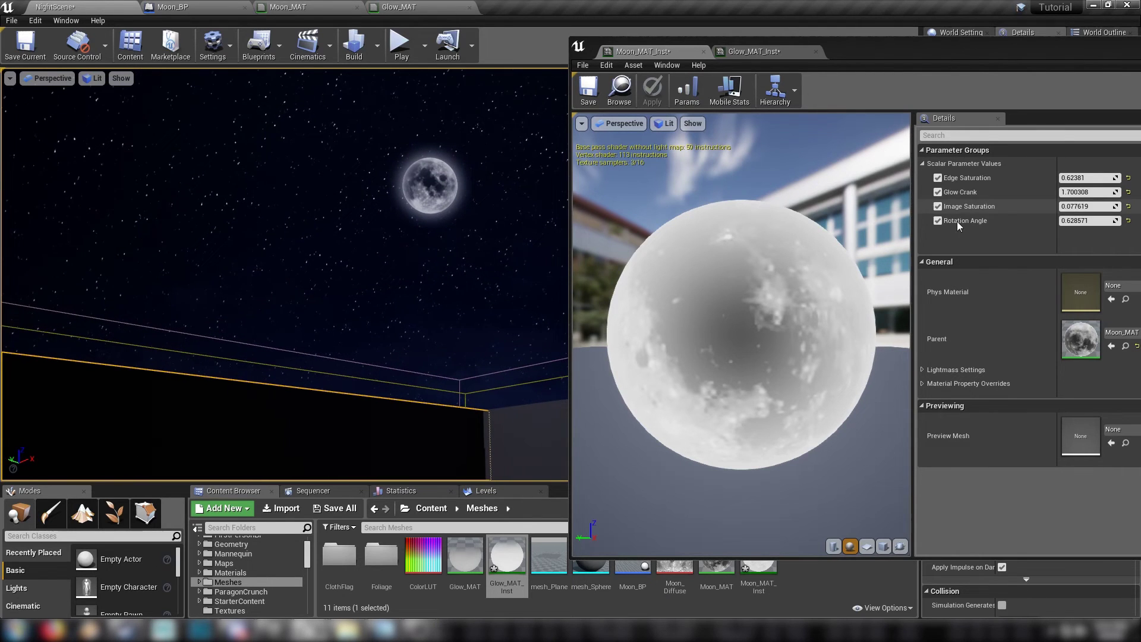
{"action": "left_click_drag", "start_coordinate": [1085, 221], "coordinate": [1083, 221]}
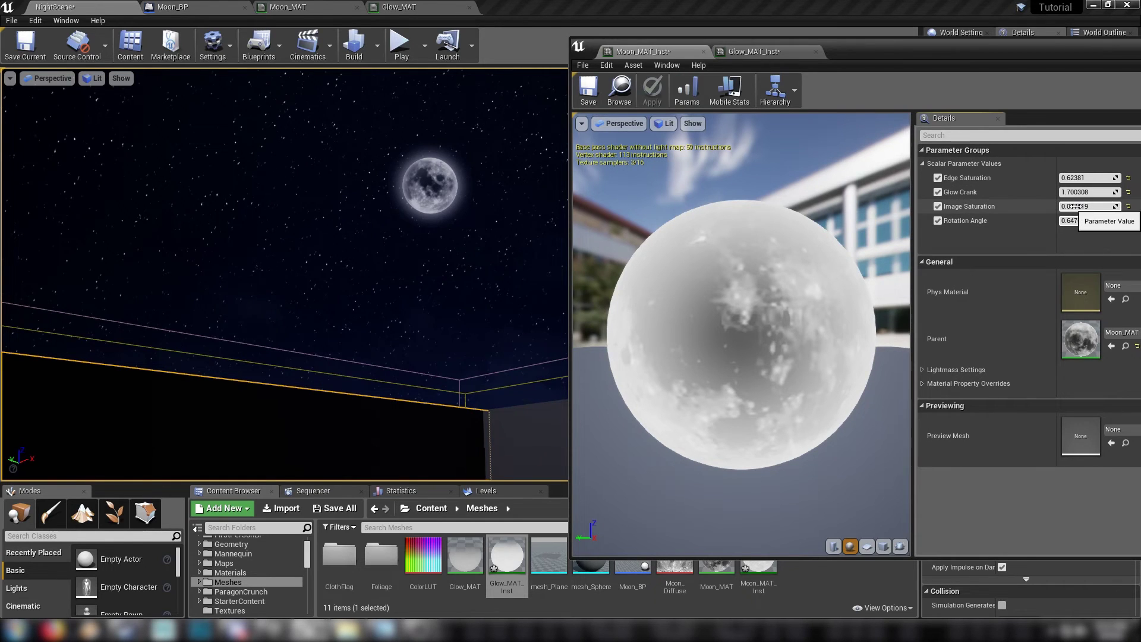
Move the material instance window off the level view and inspect the moon in the night sky.
{"action": "right_click_drag", "start_coordinate": [377, 334], "coordinate": [435, 307]}
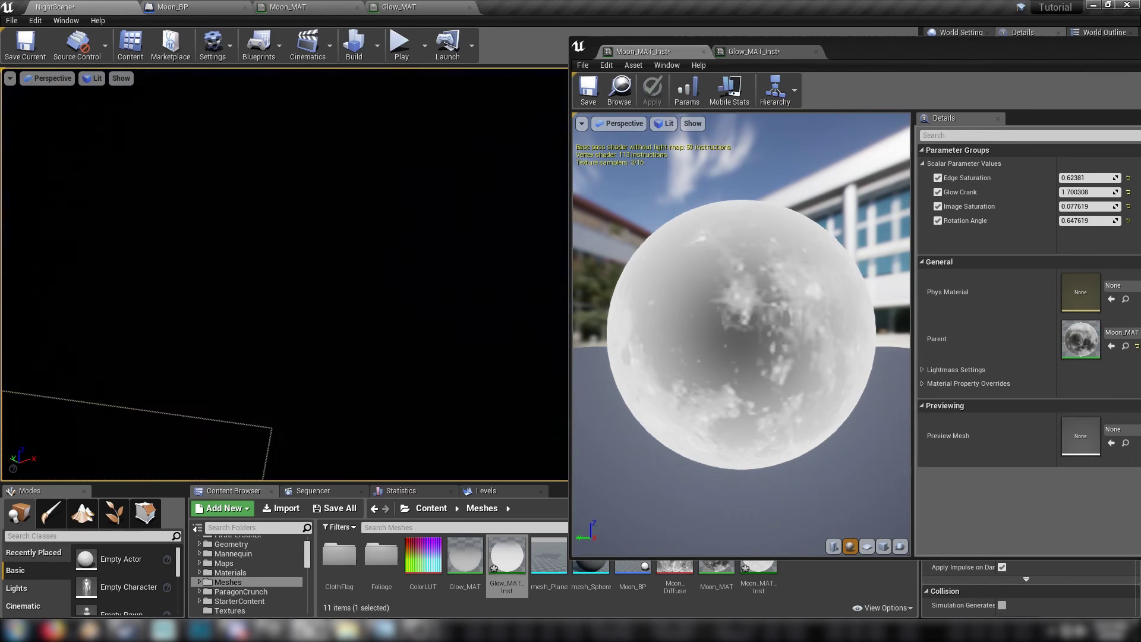
{"action": "right_click_drag", "start_coordinate": [306, 315], "coordinate": [398, 336]}
{"action": "key", "text": "a"}
{"action": "key", "text": "d"}
{"action": "key", "text": "a"}
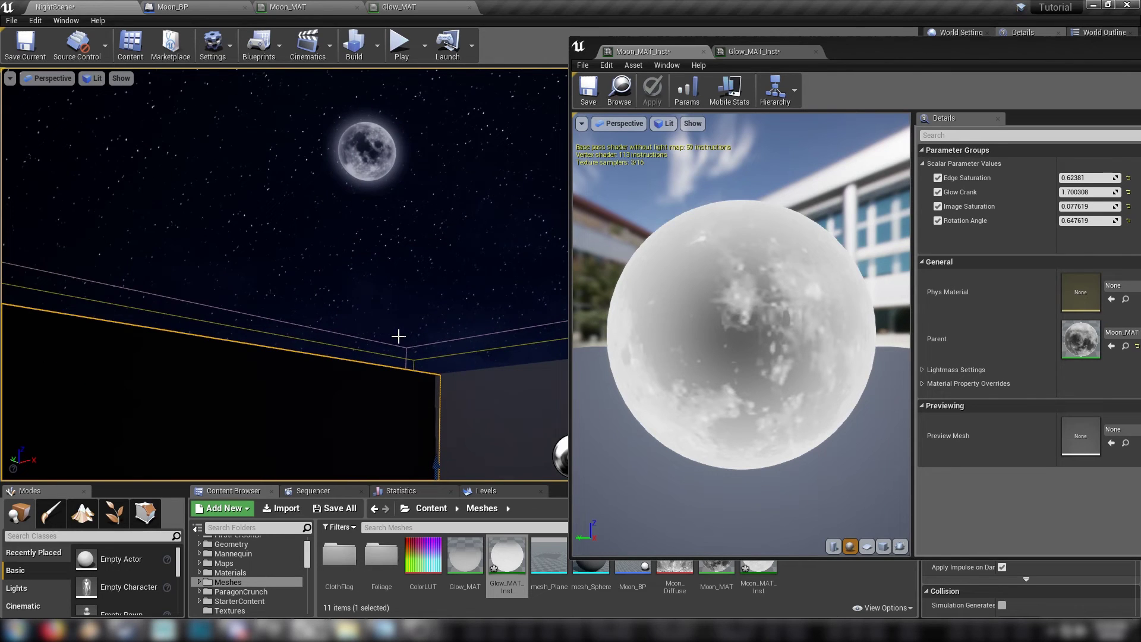
{"action": "left_click_drag", "start_coordinate": [887, 54], "coordinate": [1140, 107]}
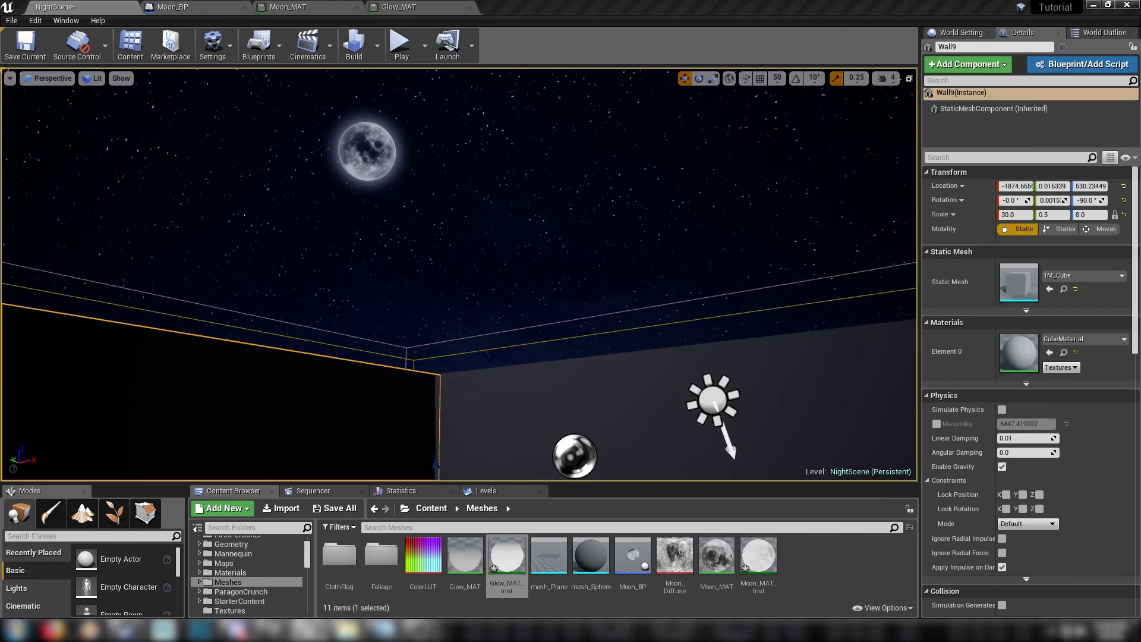
{"action": "right_click_drag", "start_coordinate": [399, 239], "coordinate": [379, 144]}
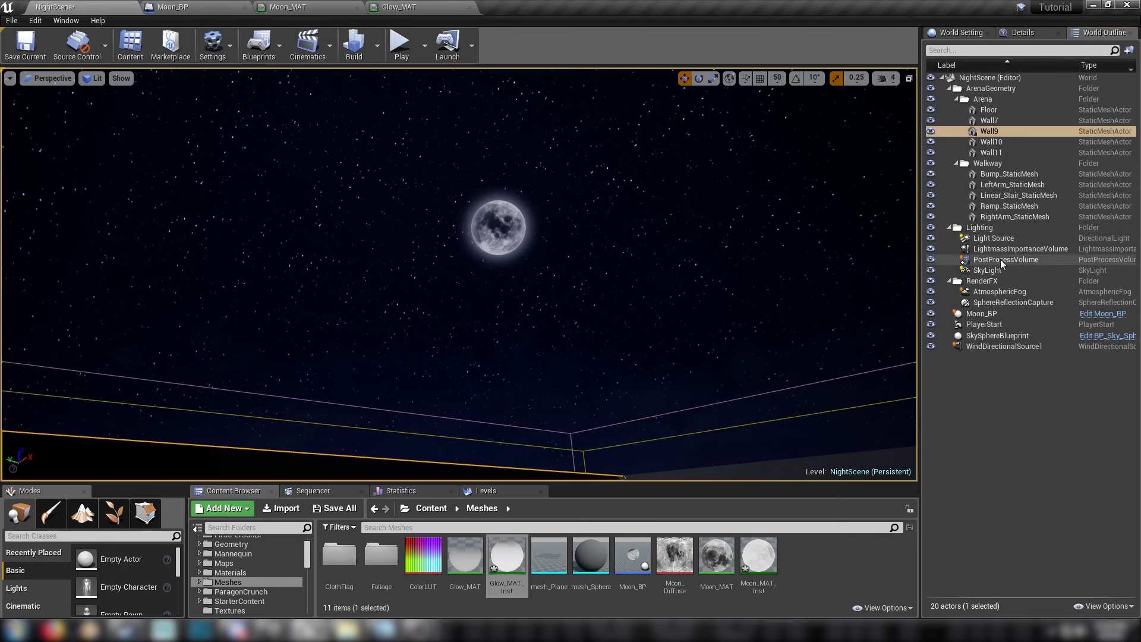
Select the PostProcessVolume and filter its details for the bloom settings.
{"action": "left_click", "coordinate": [1000, 260]}
{"action": "left_click", "coordinate": [1002, 32]}
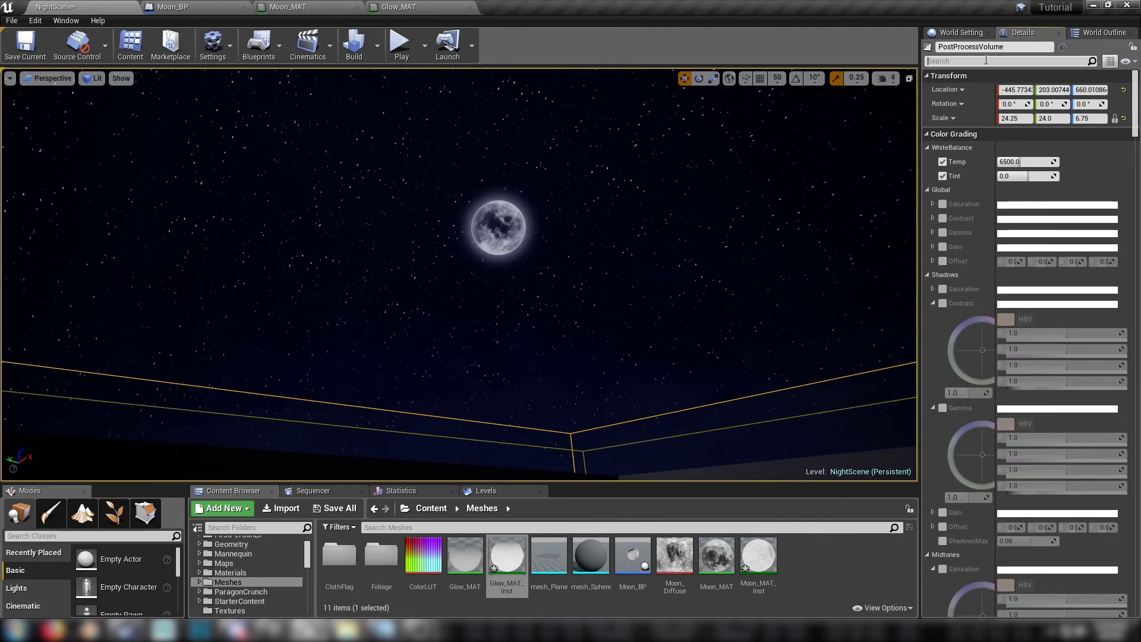
{"action": "left_click", "coordinate": [987, 61]}
{"action": "type", "text": "bloo"}
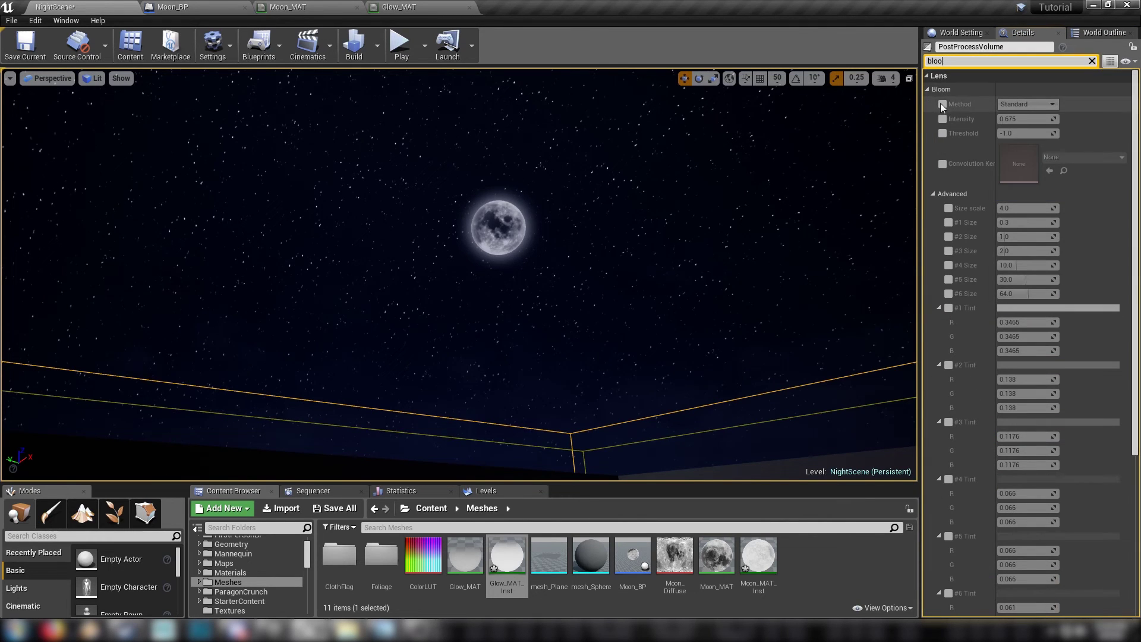
Override the PostProcessVolume's bloom Method, Intensity and Threshold, set Intensity to about 6.0, and clear the details filter.
{"action": "left_click", "coordinate": [943, 119]}
{"action": "left_click", "coordinate": [943, 133]}
{"action": "left_click_drag", "start_coordinate": [1018, 119], "coordinate": [1070, 119]}
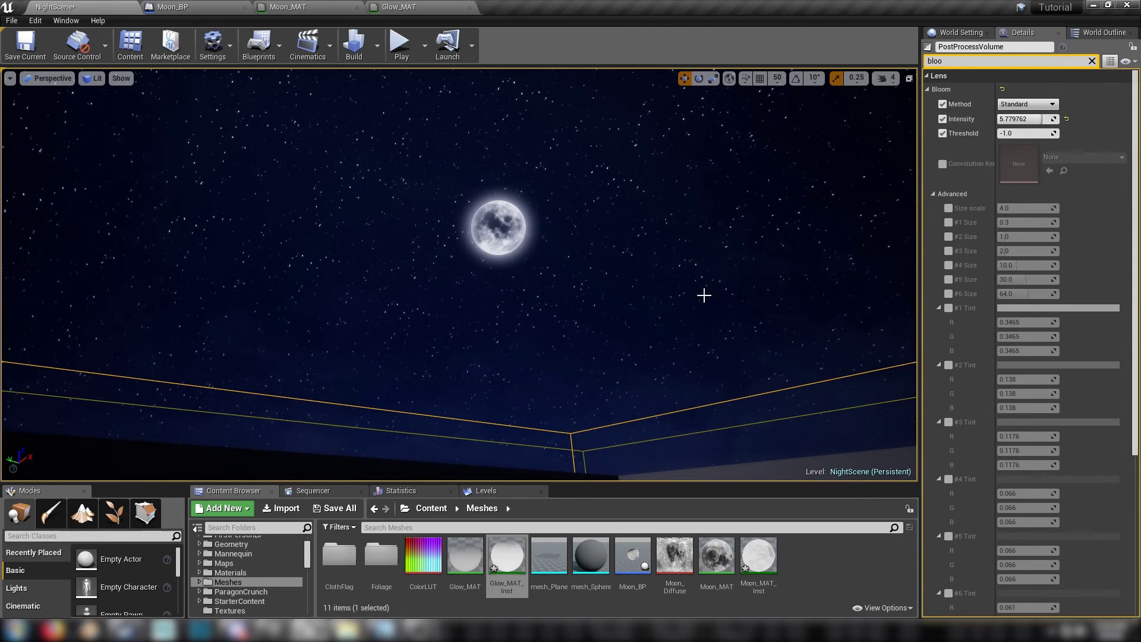
{"action": "mouse_move", "coordinate": [703, 296]}
{"action": "right_mouse_down"}
{"action": "mouse_move", "coordinate": [790, 416]}
{"action": "mouse_move", "coordinate": [760, 404]}
{"action": "mouse_move", "coordinate": [703, 303]}
{"action": "right_mouse_up"}
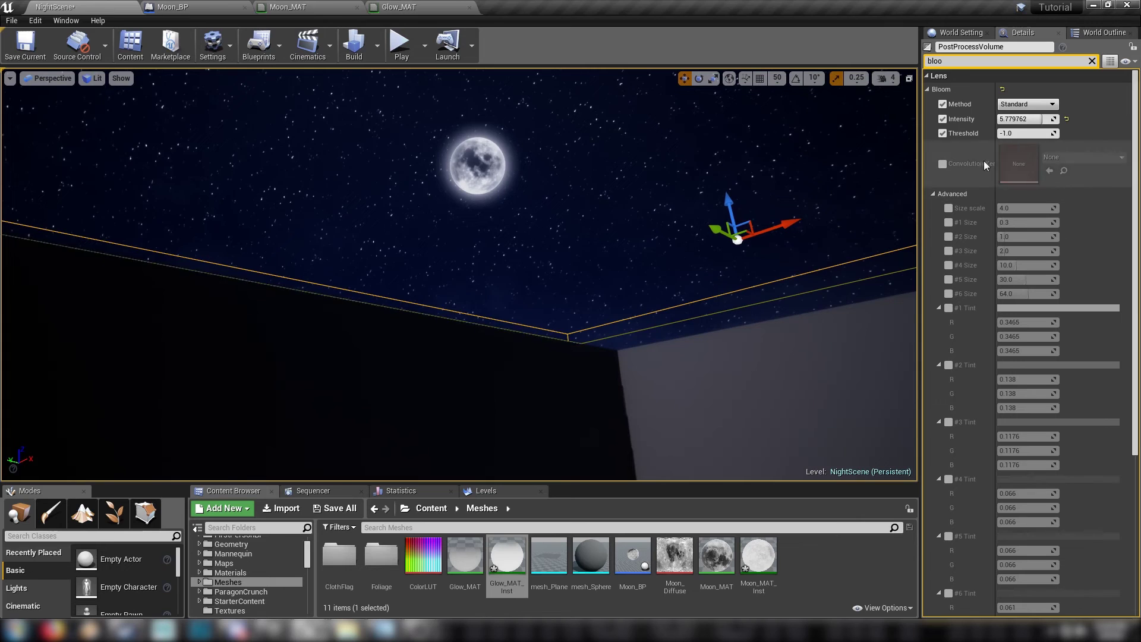
{"action": "left_click_drag", "start_coordinate": [1019, 119], "coordinate": [1034, 119]}
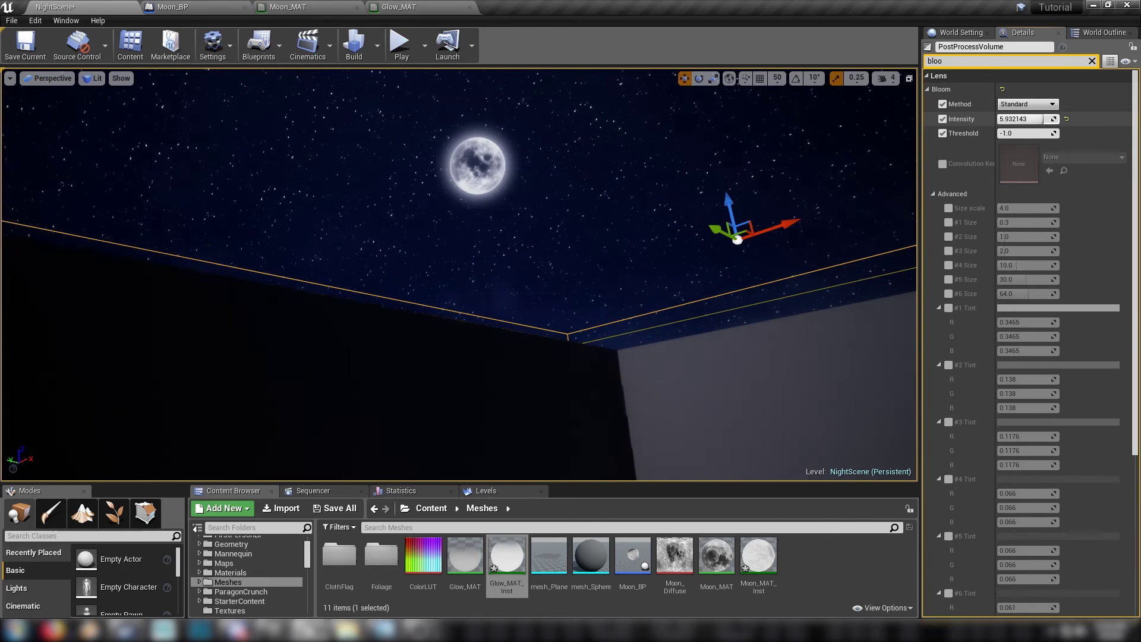
{"action": "right_click_drag", "start_coordinate": [710, 270], "coordinate": [744, 267]}
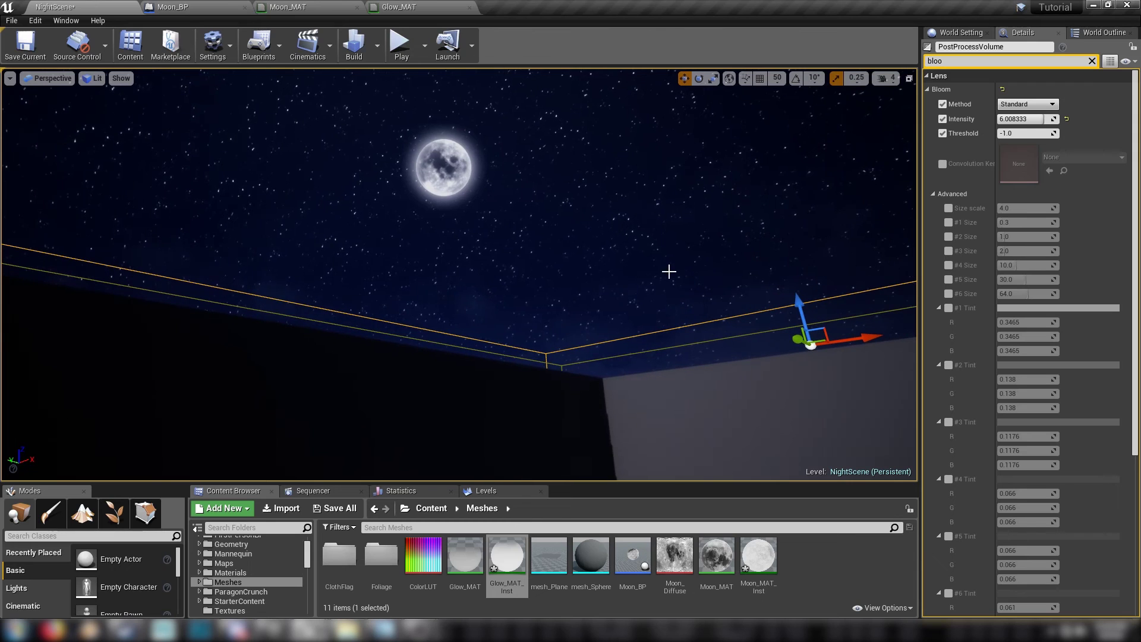
{"action": "right_click_drag", "start_coordinate": [455, 252], "coordinate": [454, 256]}
{"action": "left_click", "coordinate": [1091, 60]}
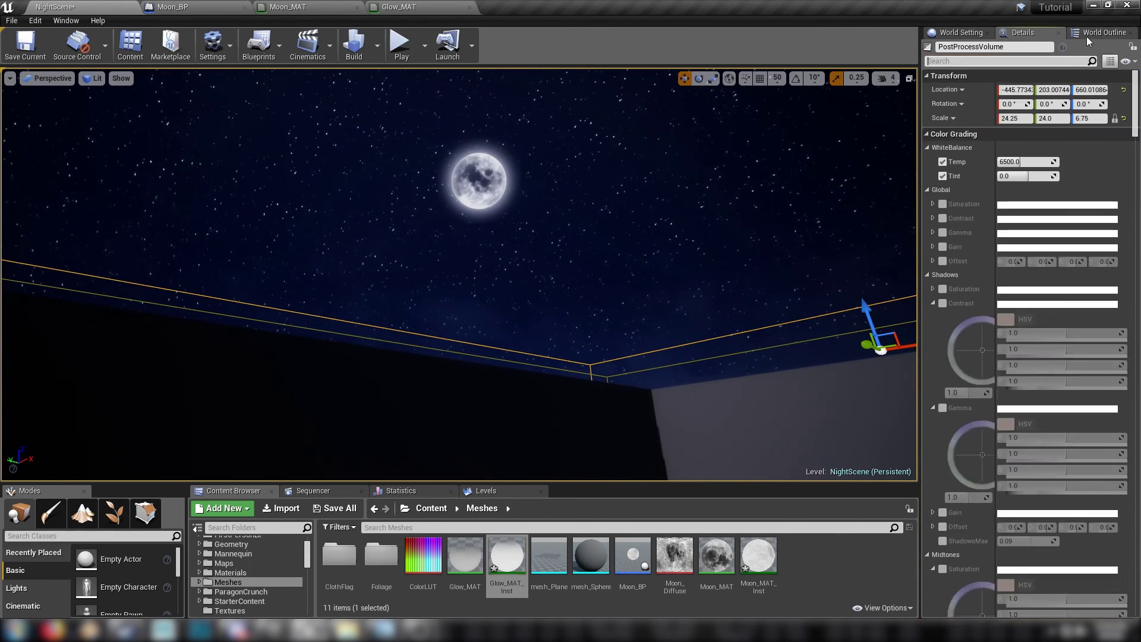
Search the SkyLight's details for light shaft settings.
{"action": "left_click", "coordinate": [1102, 32]}
{"action": "left_click", "coordinate": [987, 270]}
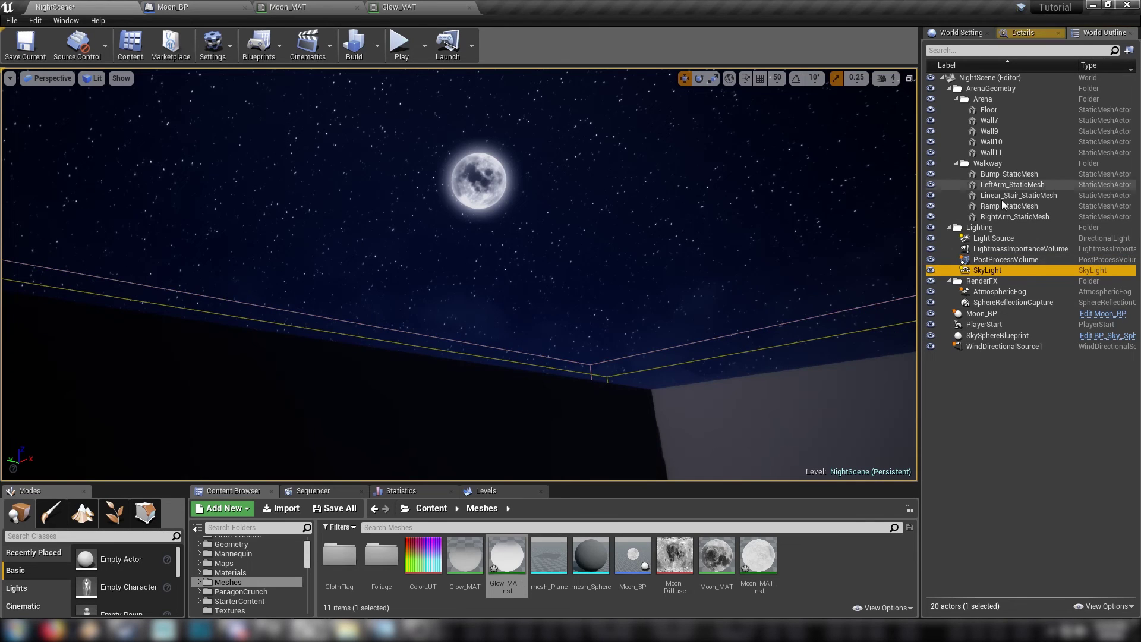
{"action": "left_click", "coordinate": [1020, 32]}
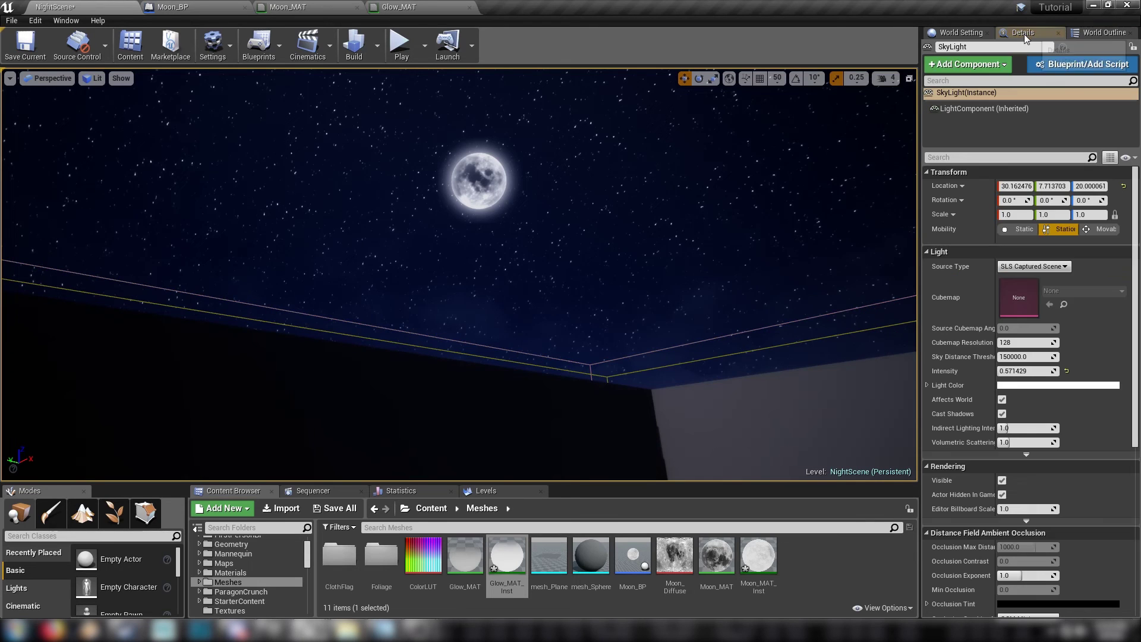
{"action": "left_click", "coordinate": [972, 157]}
{"action": "type", "text": "light"}
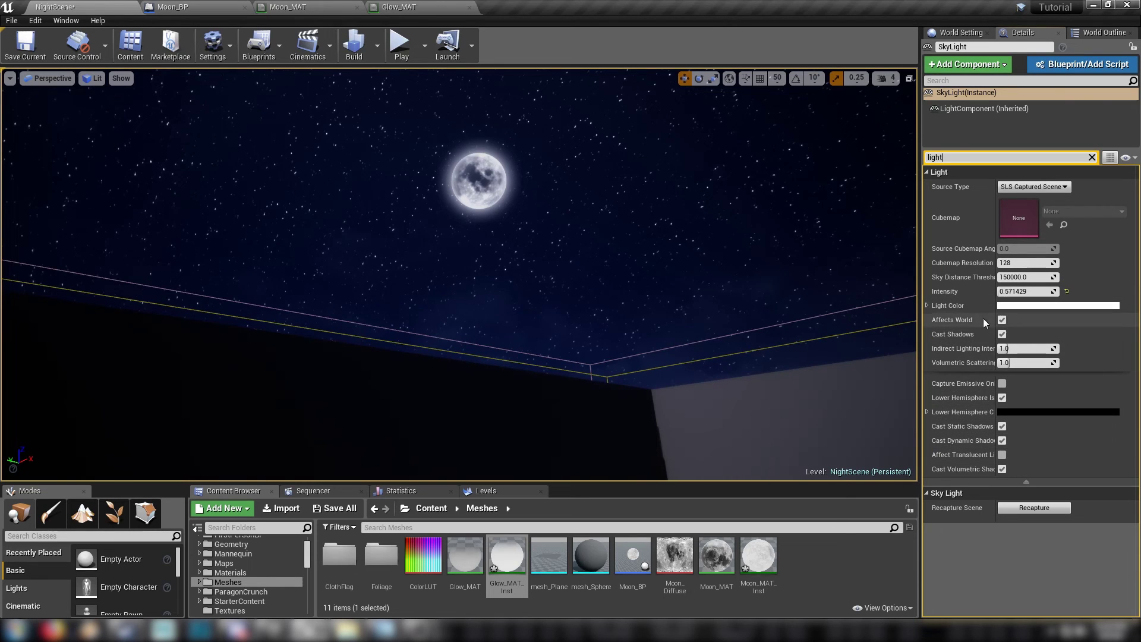
{"action": "type", "text": "sh"}
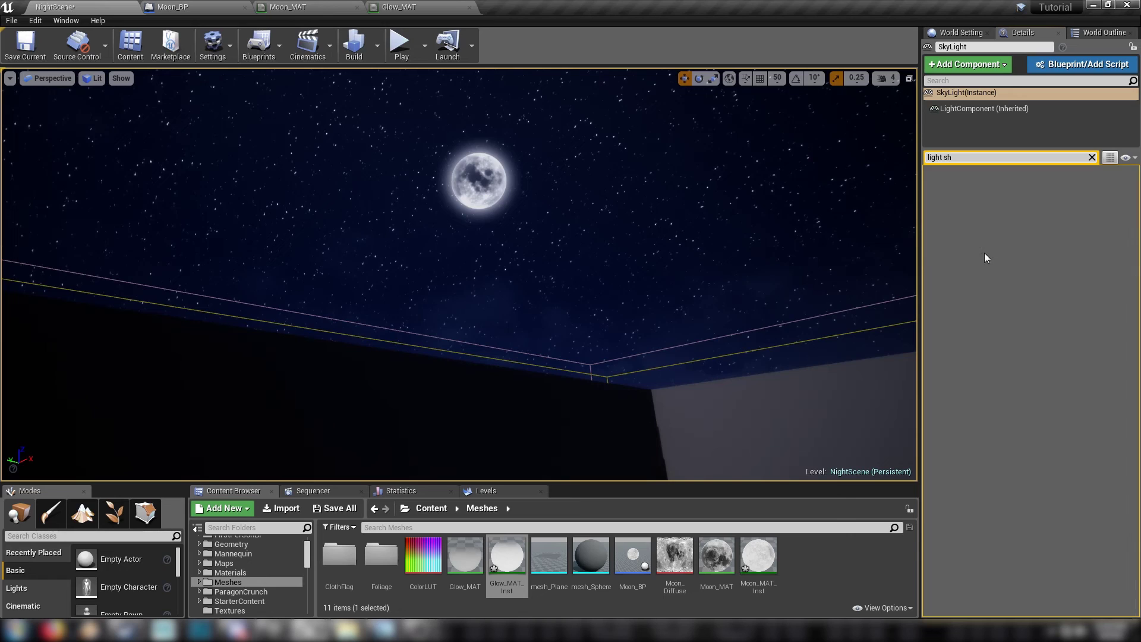
{"action": "key", "text": "BackSpace"}
{"action": "key", "text": "BackSpace"}
{"action": "key", "text": "BackSpace"}
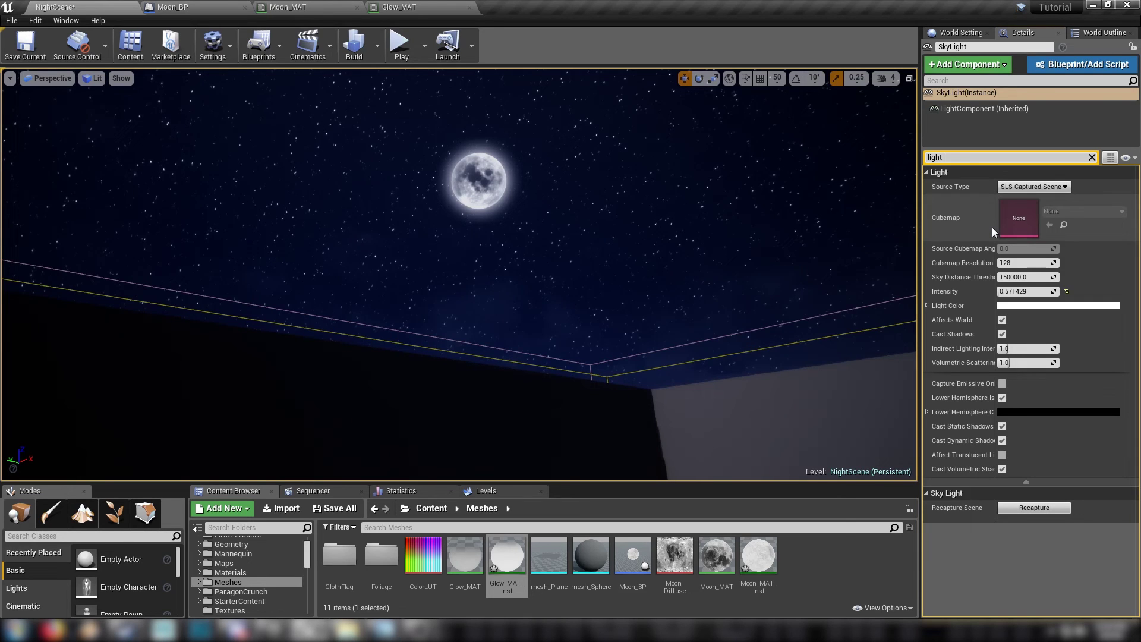
{"action": "key", "text": "BackSpace"}
{"action": "key", "text": "BackSpace"}
{"action": "key", "text": "BackSpace"}
{"action": "key", "text": "BackSpace"}
{"action": "key", "text": "BackSpace"}
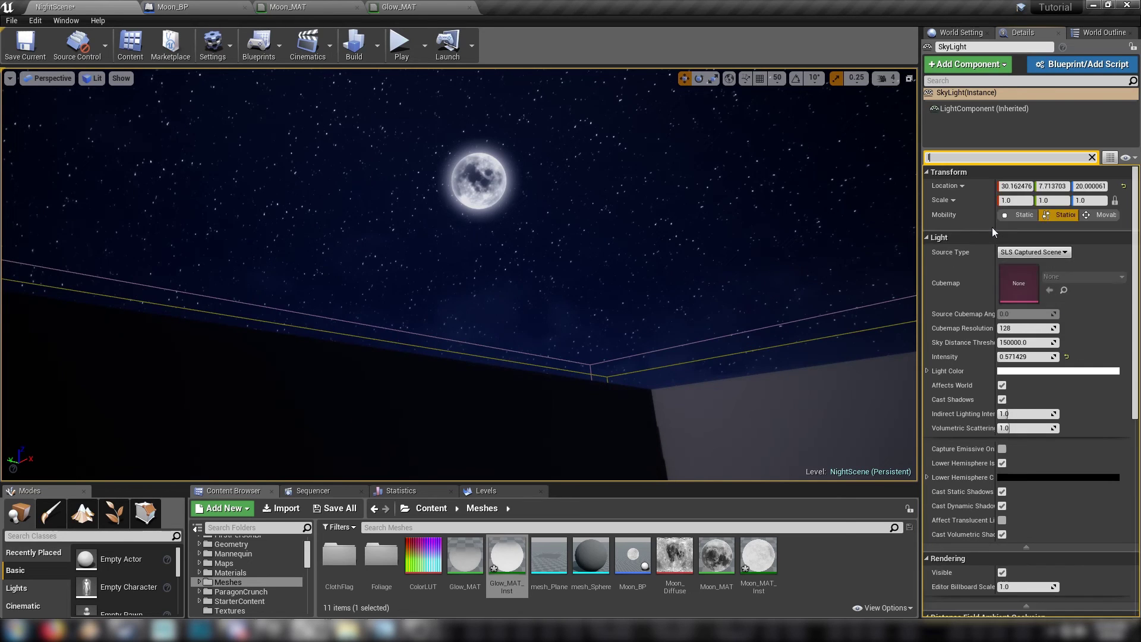
Select the directional Light Source and filter its details for the light shaft settings.
{"action": "left_click", "coordinate": [1089, 32]}
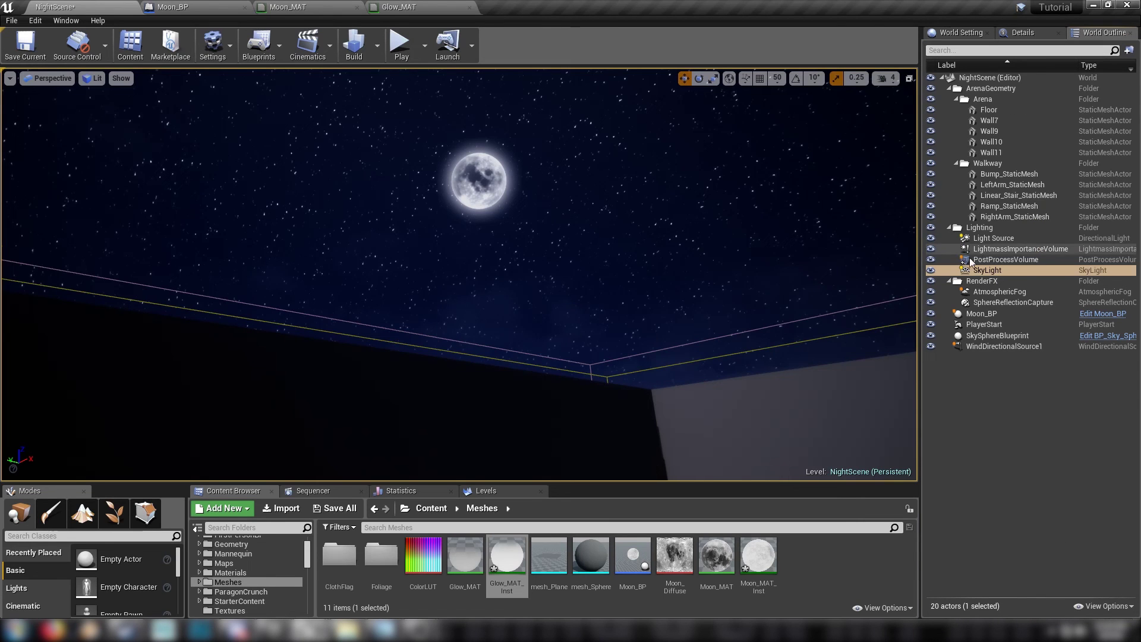
{"action": "left_click", "coordinate": [985, 239]}
{"action": "left_click", "coordinate": [1044, 30]}
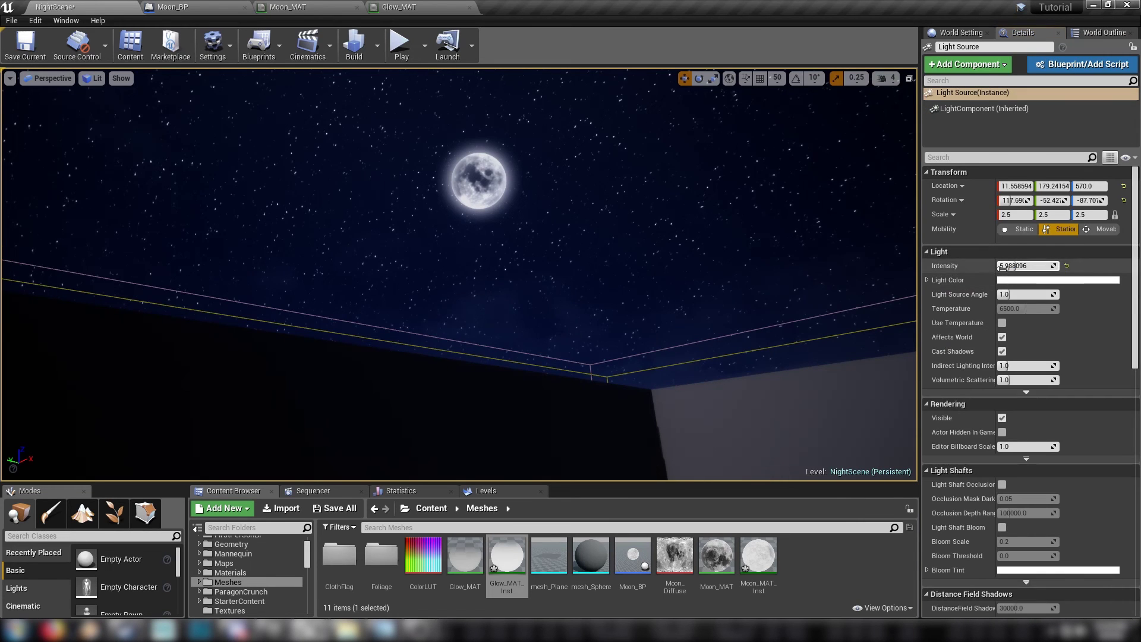
{"action": "left_click", "coordinate": [964, 157]}
{"action": "type", "text": "light"}
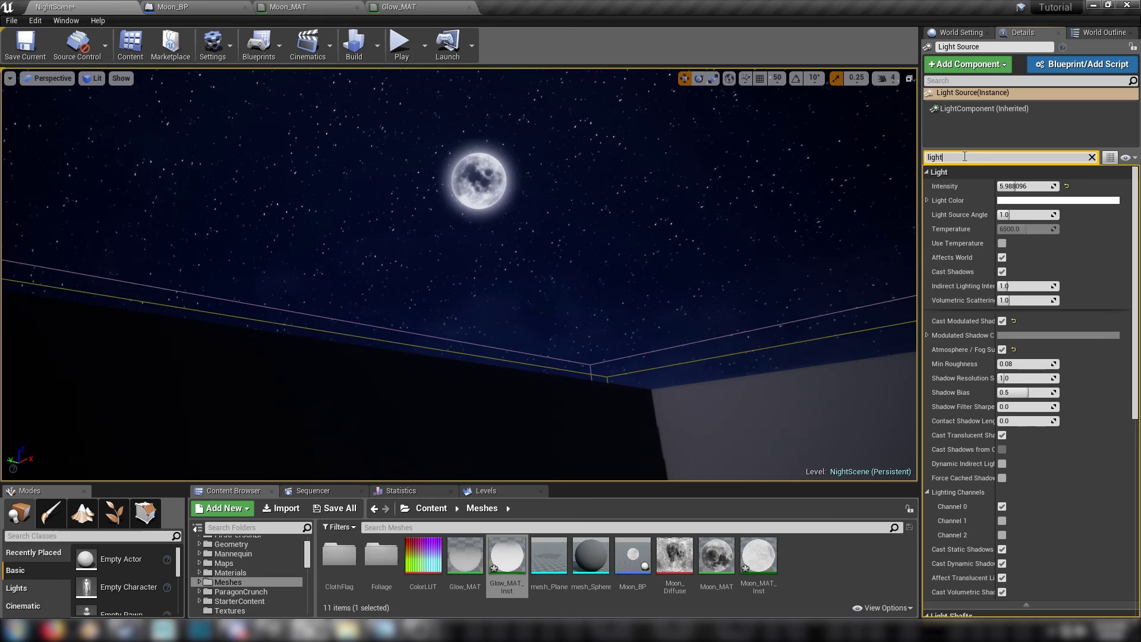
{"action": "type", "text": " sha"}
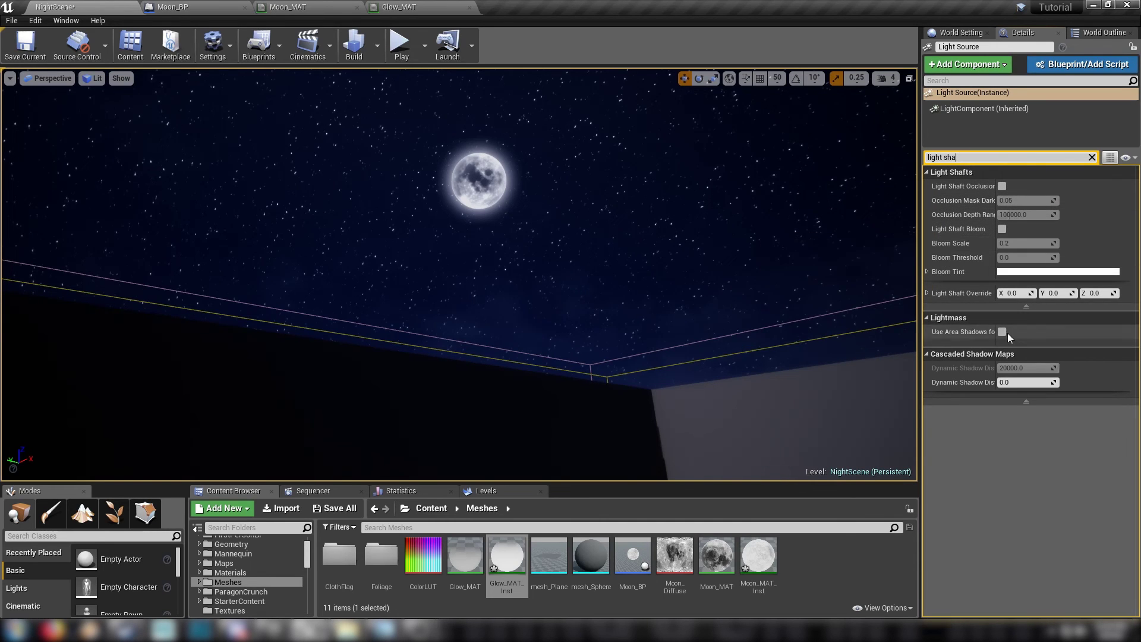
Enable Light Shaft Bloom and Occlusion, with Mask Darkness about 0.22, Depth Range about 152381, Bloom Scale about 3.53 and Bloom Threshold about 0.69.
{"action": "left_click", "coordinate": [1002, 228]}
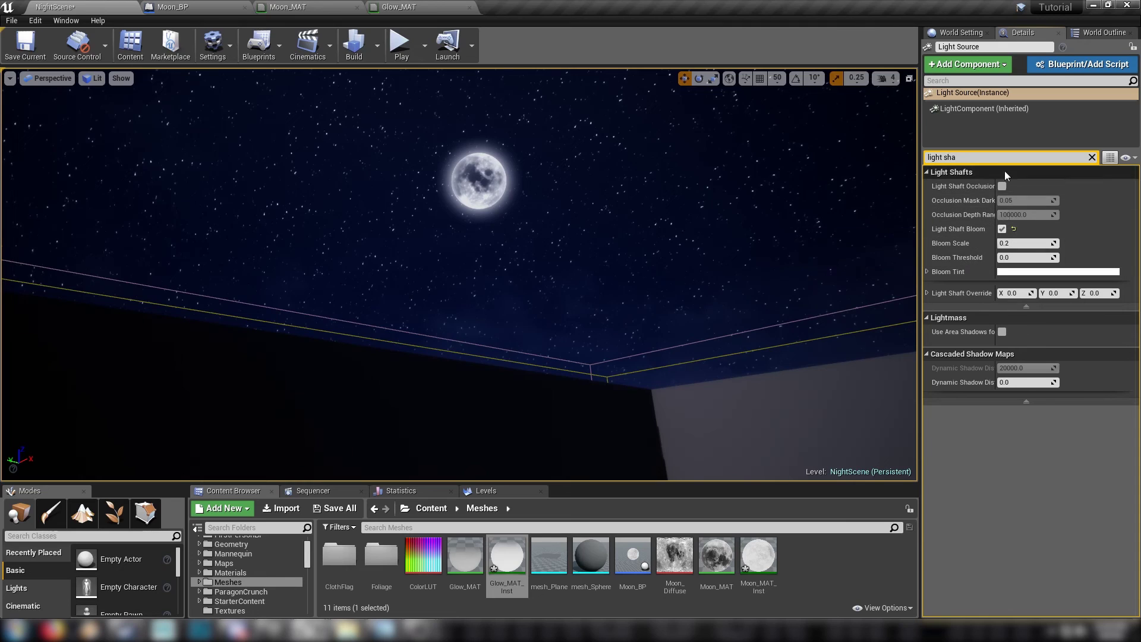
{"action": "left_click", "coordinate": [1002, 186]}
{"action": "left_click_drag", "start_coordinate": [1008, 201], "coordinate": [1023, 215]}
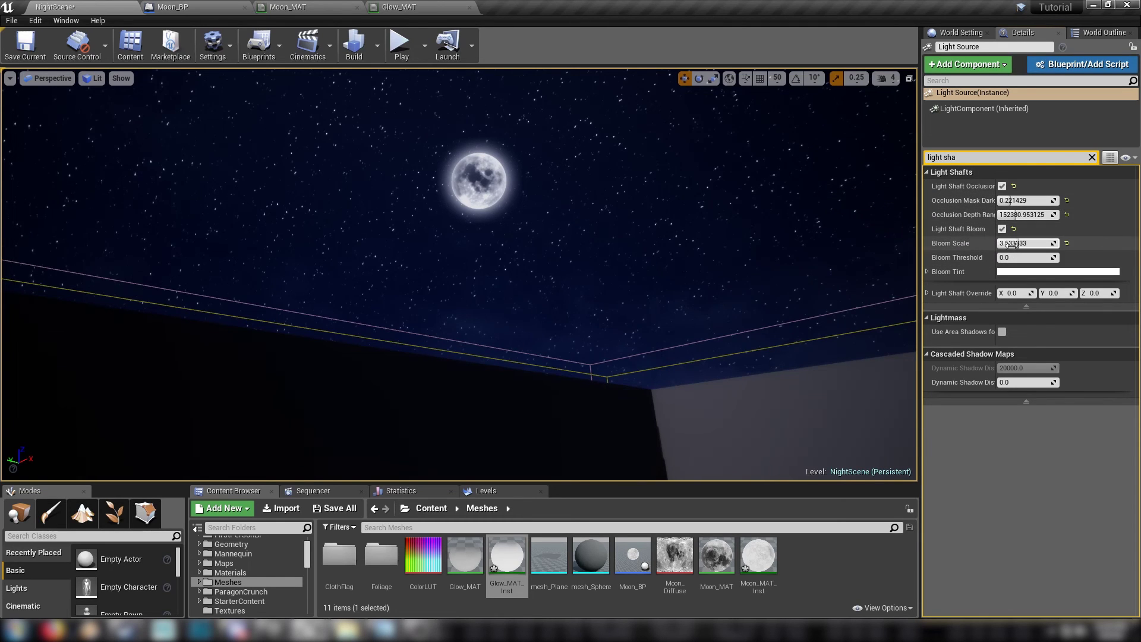
{"action": "left_click_drag", "start_coordinate": [1006, 257], "coordinate": [1016, 258]}
Rotate the directional Light Source so that its light shafts radiate from behind the moon.
{"action": "right_click_drag", "start_coordinate": [832, 249], "coordinate": [642, 255]}
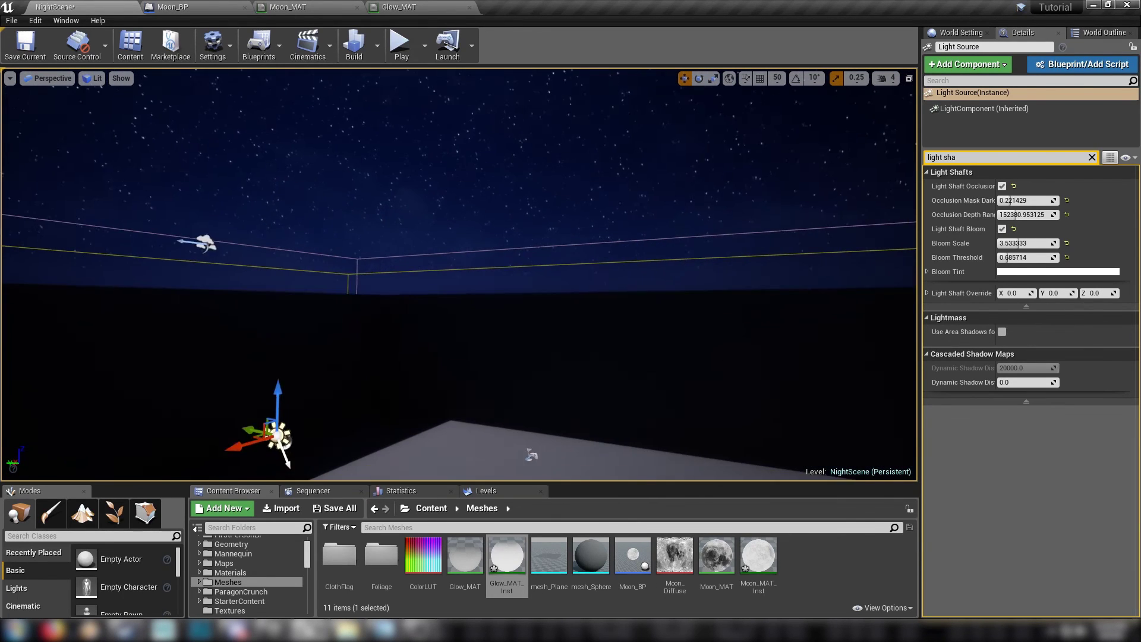
{"action": "right_click_drag", "start_coordinate": [428, 262], "coordinate": [431, 265]}
{"action": "key", "text": "e"}
{"action": "left_click_drag", "start_coordinate": [344, 411], "coordinate": [288, 413]}
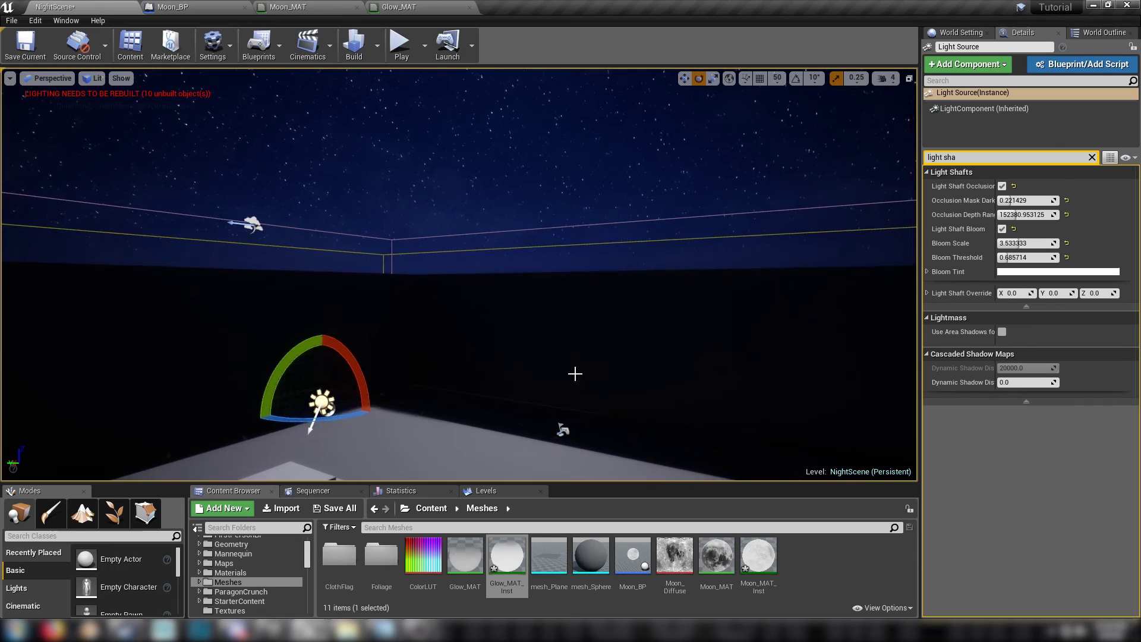
{"action": "right_click_drag", "start_coordinate": [576, 374], "coordinate": [535, 309]}
{"action": "right_click_drag", "start_coordinate": [334, 406], "coordinate": [584, 382]}
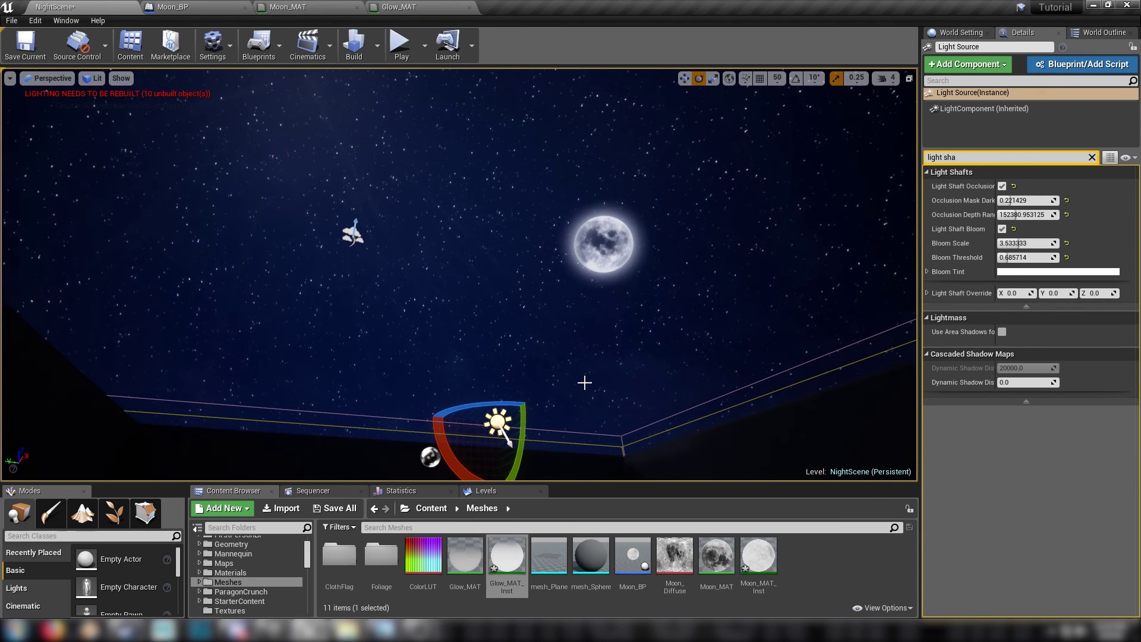
{"action": "left_click_drag", "start_coordinate": [503, 403], "coordinate": [471, 406]}
{"action": "left_click_drag", "start_coordinate": [529, 433], "coordinate": [534, 407]}
{"action": "right_click_drag", "start_coordinate": [715, 346], "coordinate": [766, 370]}
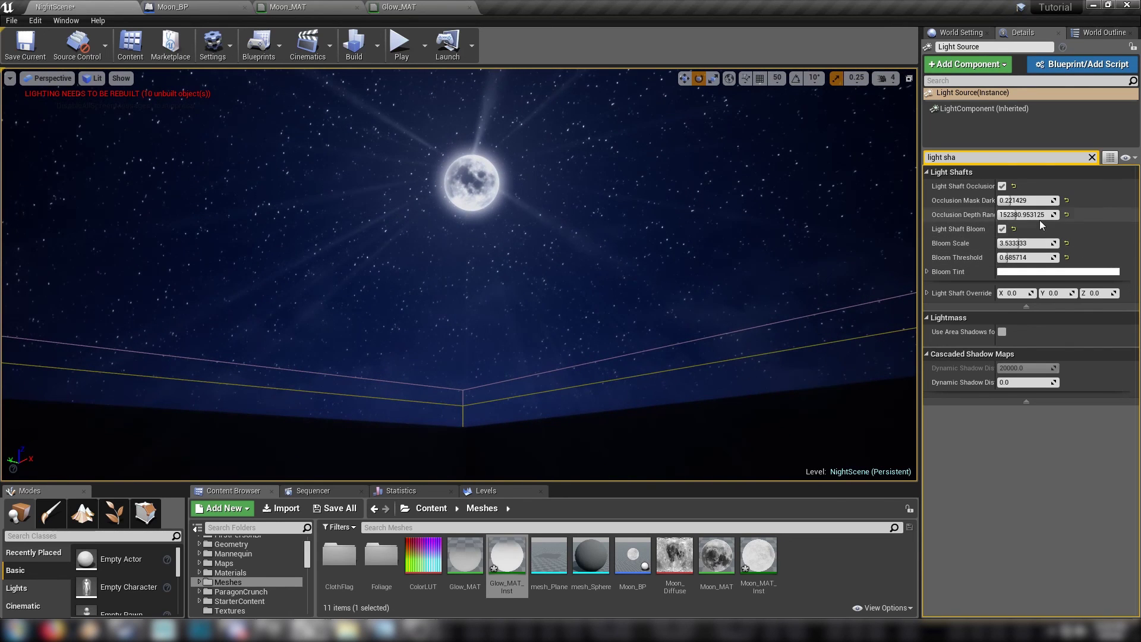
Set the light shafts' Occlusion Mask Darkness to about 0.27, Depth Range to about 14286, Bloom Scale to about 1.63 and Bloom Threshold to about 0.57.
{"action": "left_click_drag", "start_coordinate": [1025, 215], "coordinate": [1046, 214]}
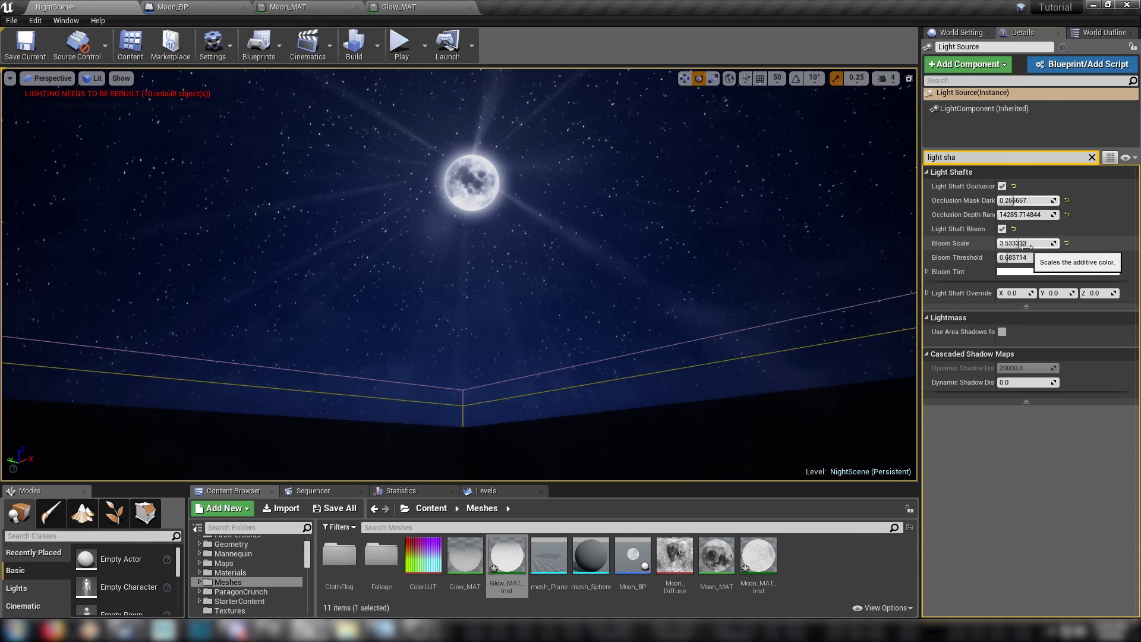
{"action": "mouse_move", "coordinate": [1024, 243]}
{"action": "left_mouse_down"}
{"action": "mouse_move", "coordinate": [1004, 243]}
{"action": "mouse_move", "coordinate": [1022, 255]}
{"action": "mouse_move", "coordinate": [1004, 255]}
{"action": "left_mouse_up"}
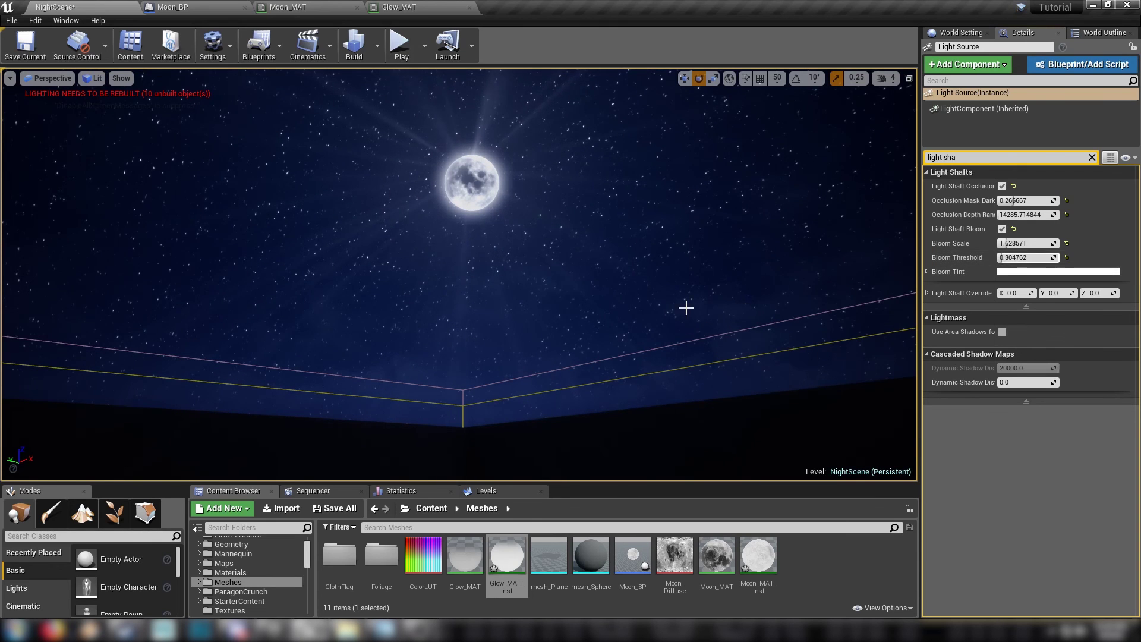
{"action": "mouse_move", "coordinate": [685, 307]}
{"action": "right_mouse_down"}
{"action": "mouse_move", "coordinate": [731, 303]}
{"action": "mouse_move", "coordinate": [682, 311]}
{"action": "right_mouse_up"}
{"action": "left_click_drag", "start_coordinate": [1023, 257], "coordinate": [1046, 257]}
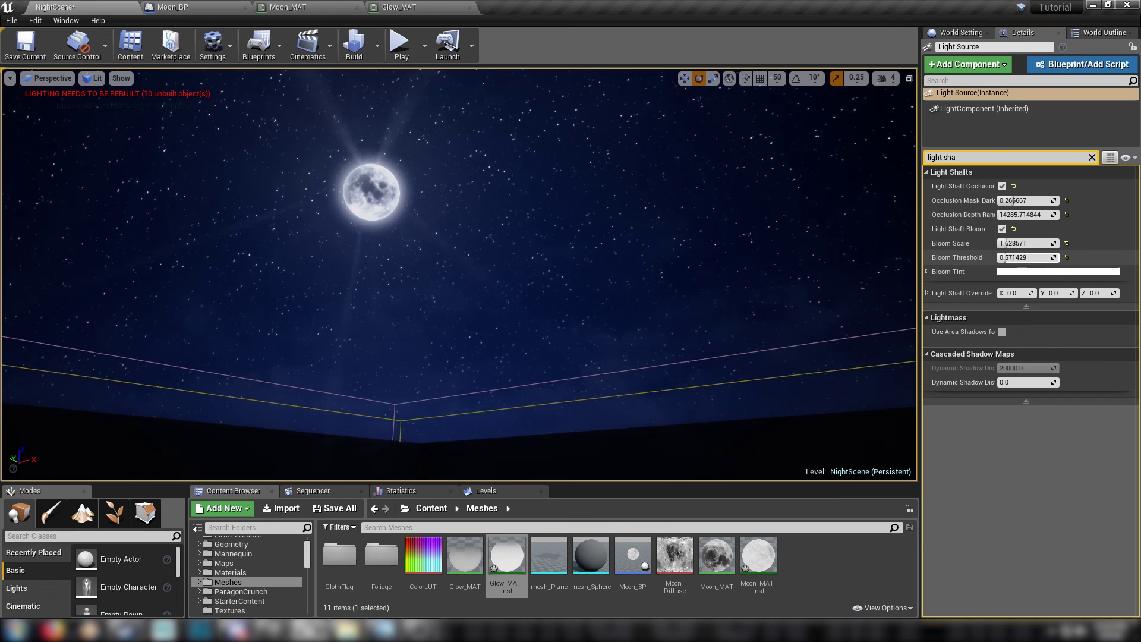
Inspect the lit arena, then play the level and run the character forward to view the moon's light shafts.
{"action": "right_click_drag", "start_coordinate": [654, 280], "coordinate": [862, 374]}
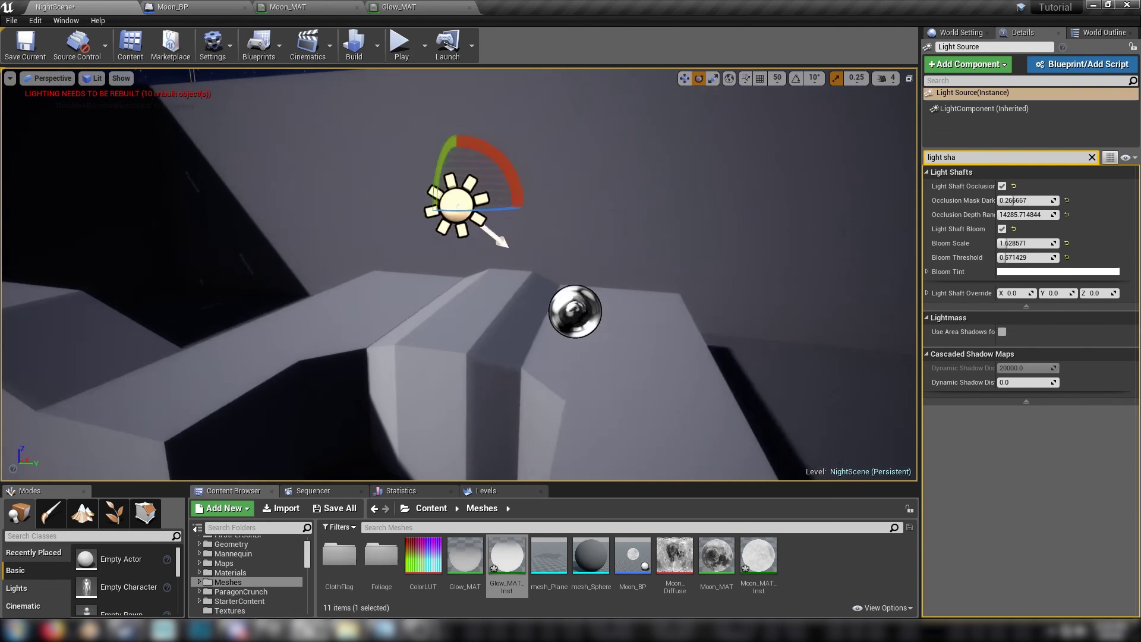
{"action": "right_click_drag", "start_coordinate": [535, 339], "coordinate": [535, 266]}
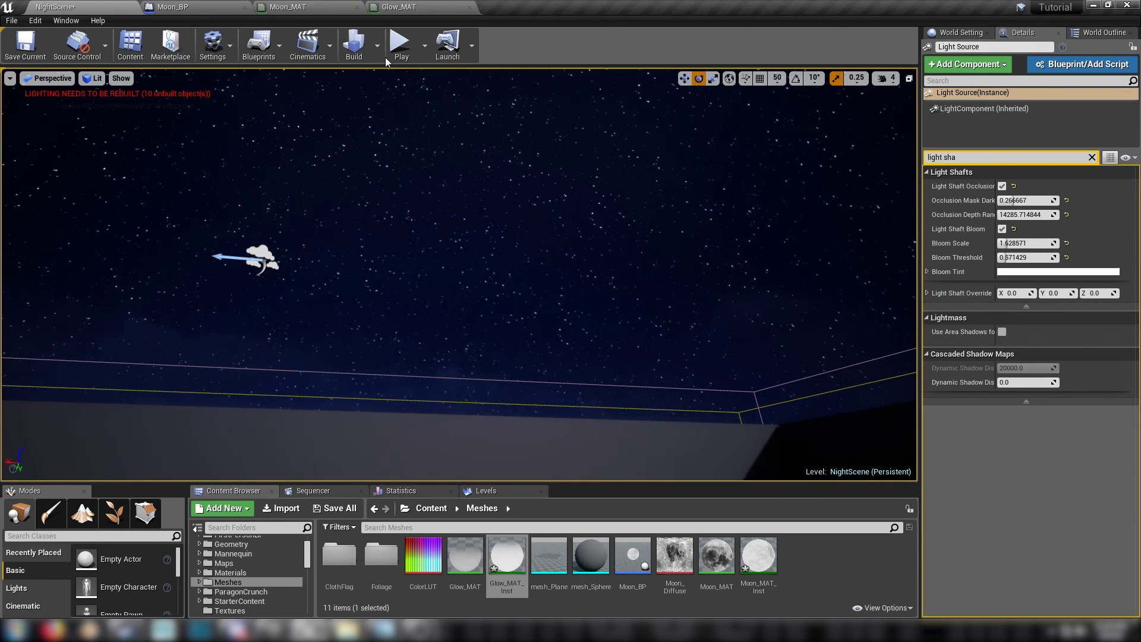
{"action": "left_click", "coordinate": [397, 48]}
{"action": "key", "text": "w"}
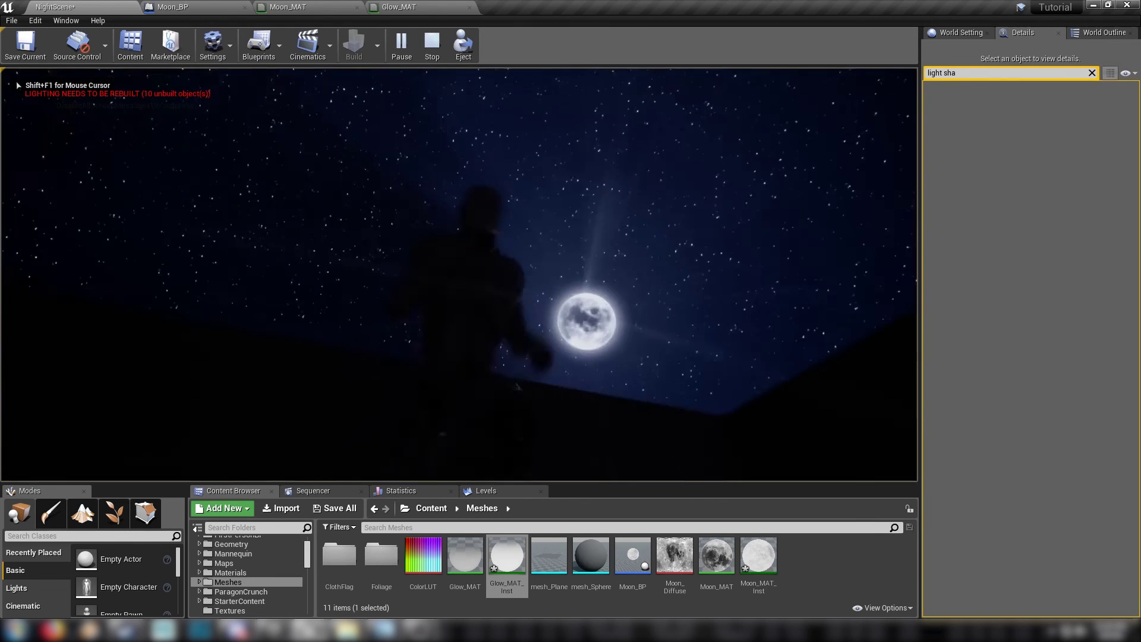